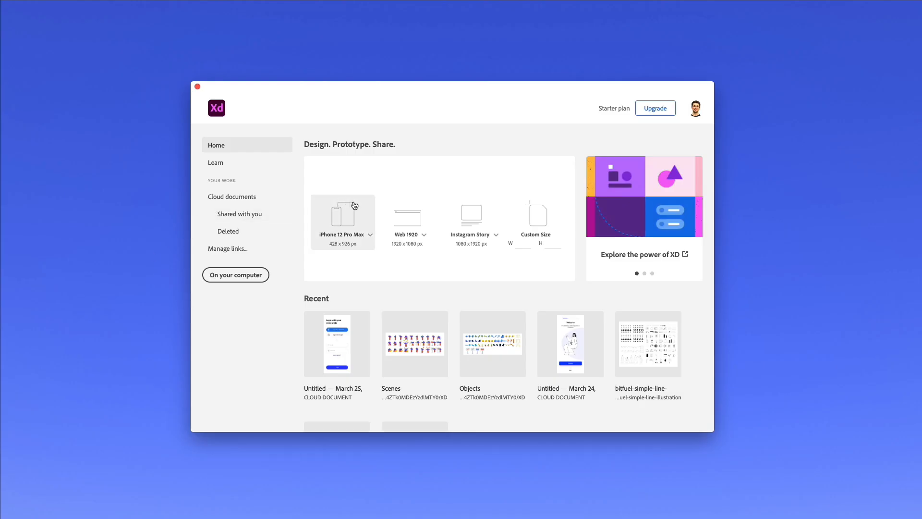
- Create a new blank document from the iPhone 12 Pro Max (428 × 926) preset
click(371, 236)
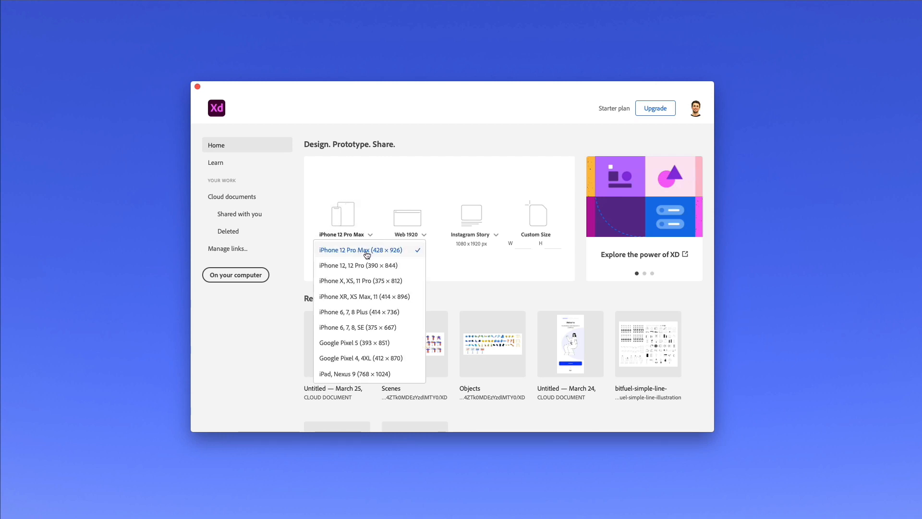
click(367, 210)
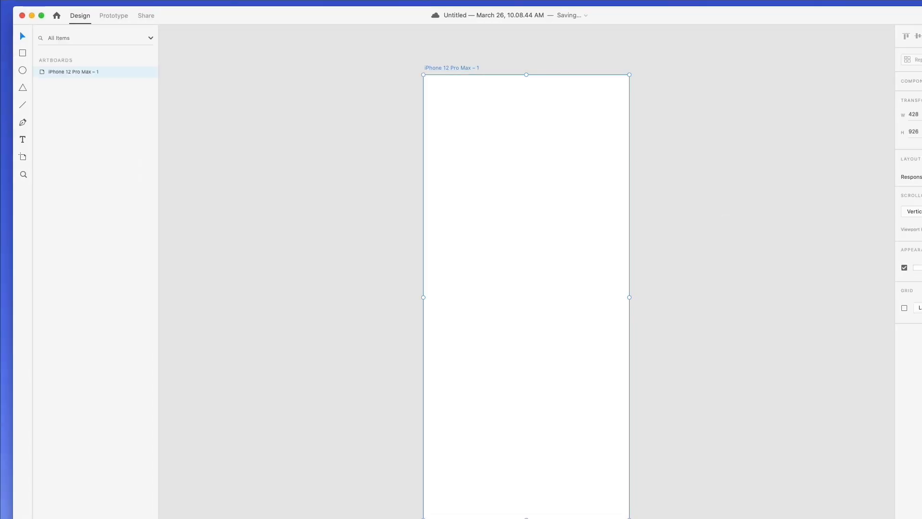
- Resize the window to show all panels and rename the artboard to 1
drag(921, 518, 909, 503)
click(330, 151)
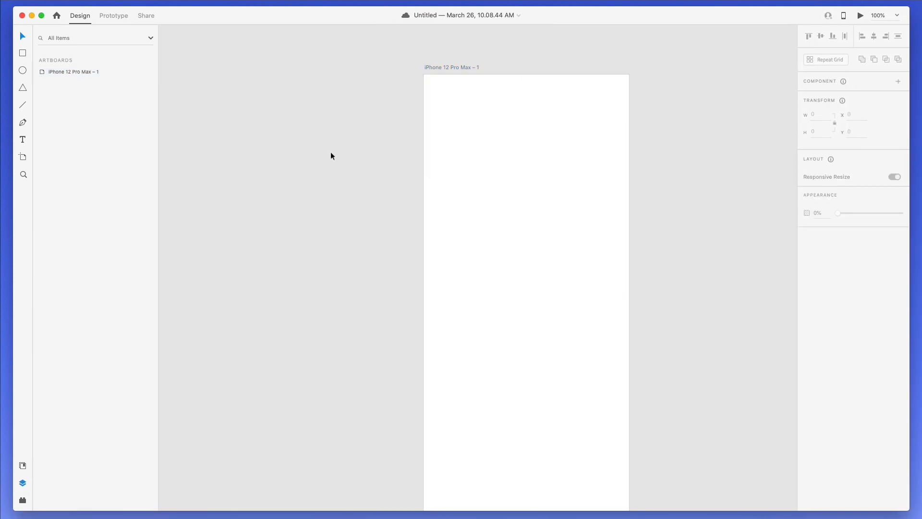
scroll(331, 152, down, 1)
scroll(330, 152, right, 2)
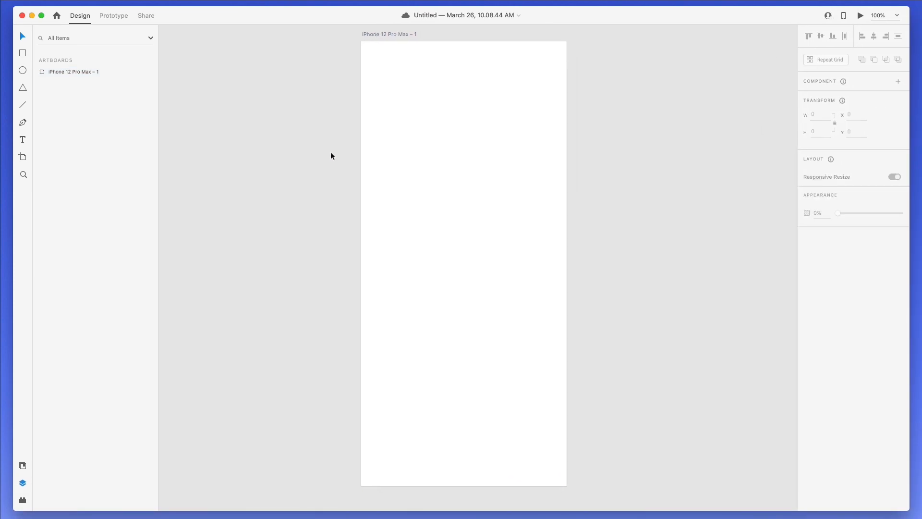
double_click(78, 72)
text(1)
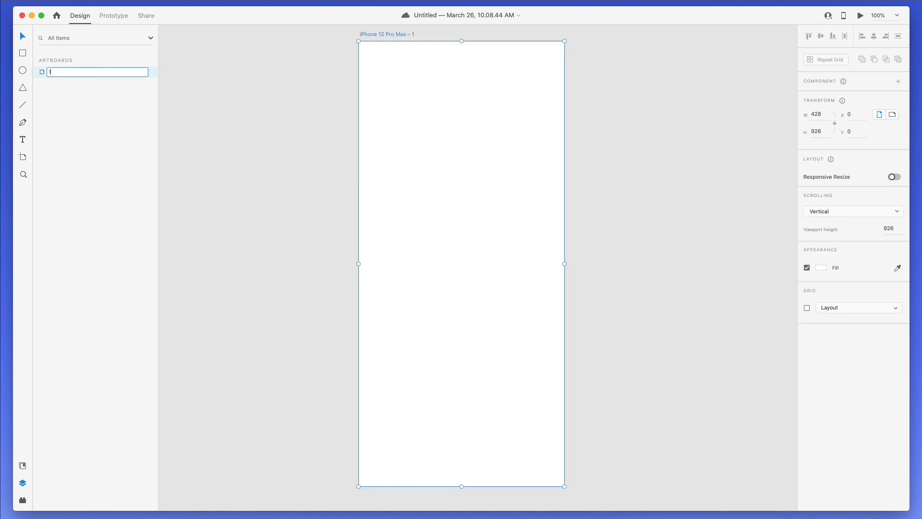
key(Return)
click(252, 126)
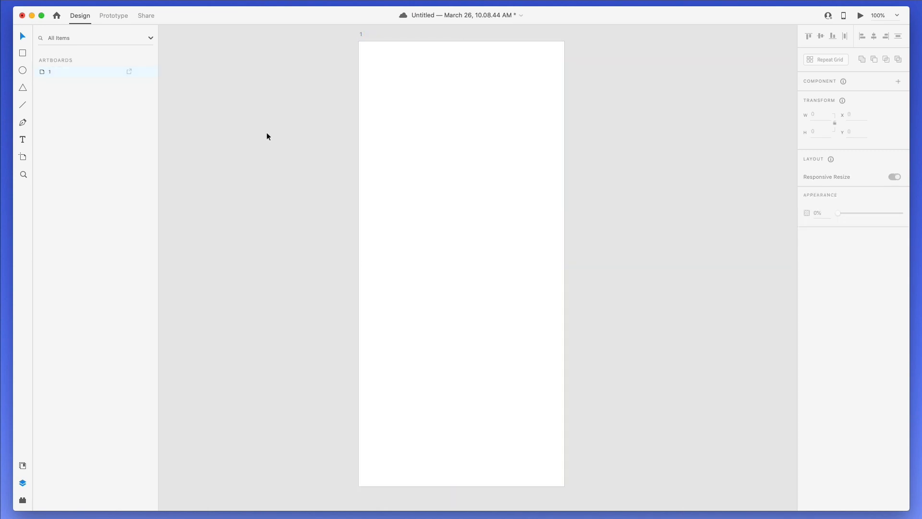
- Add a 'BTC/USD' text near the top centre of the artboard
click(415, 83)
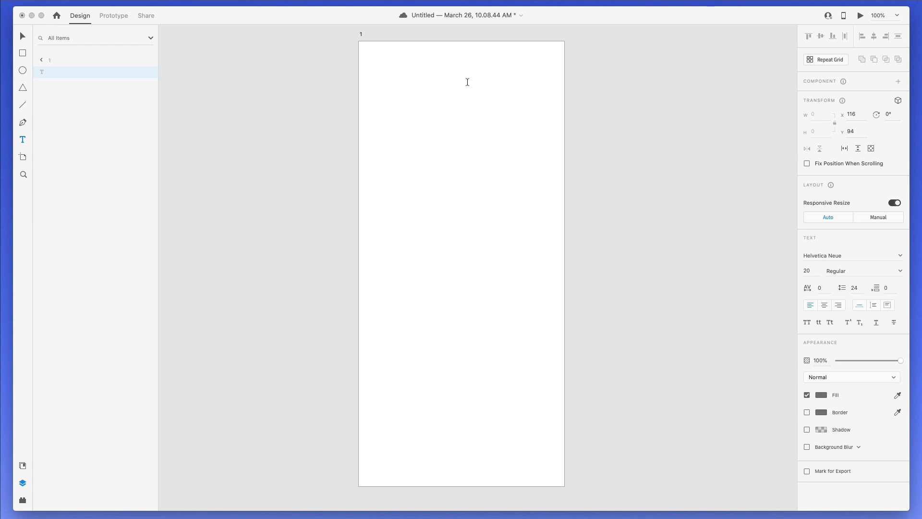
text(BTC/USD)
click(562, 112)
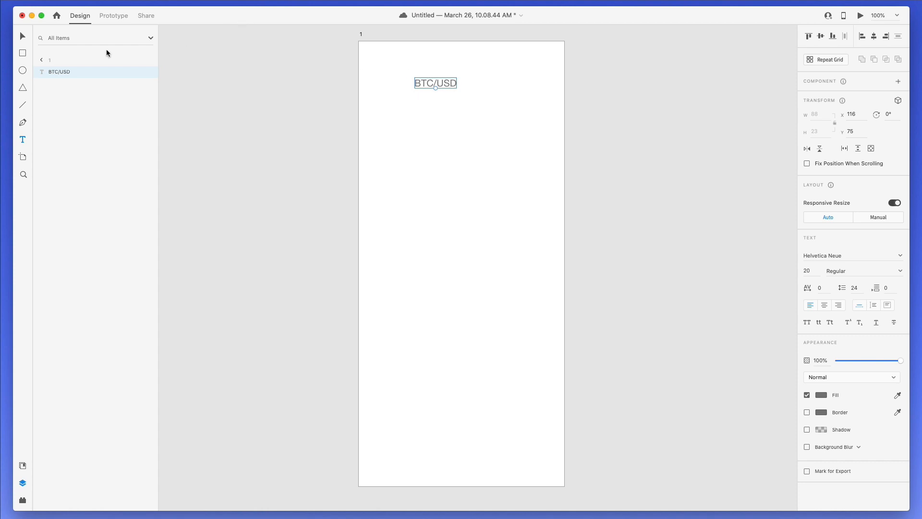
click(21, 37)
drag(447, 82, 473, 65)
- Set the title font to Montserrat SemiBold and centre it on the artboard
click(847, 255)
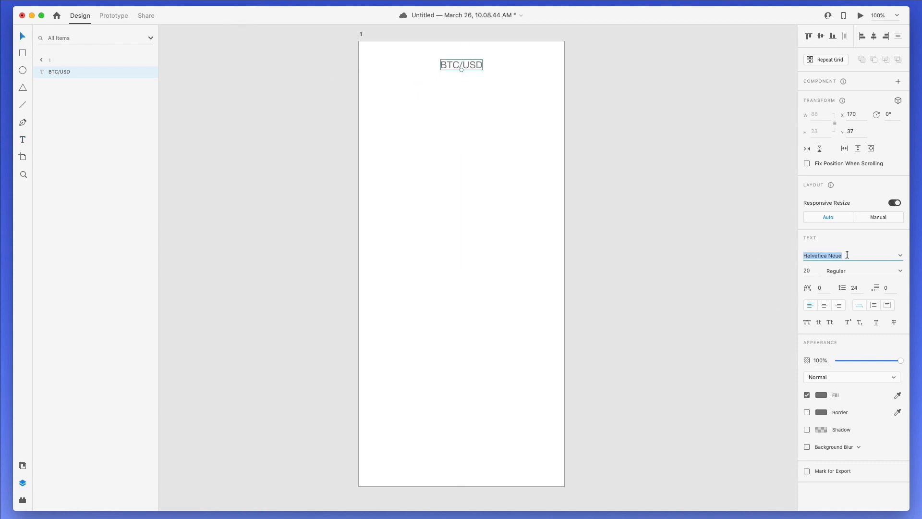
text(Montserrat)
key(Return)
click(539, 169)
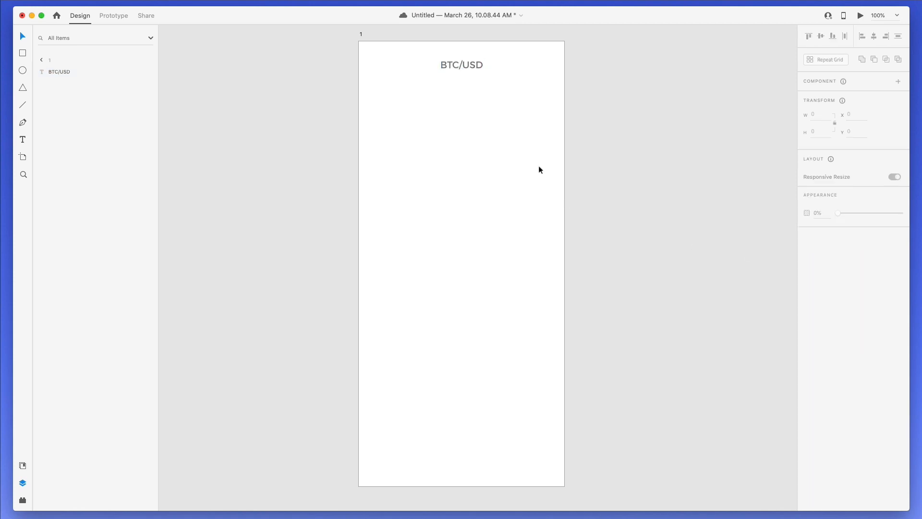
drag(483, 62, 474, 64)
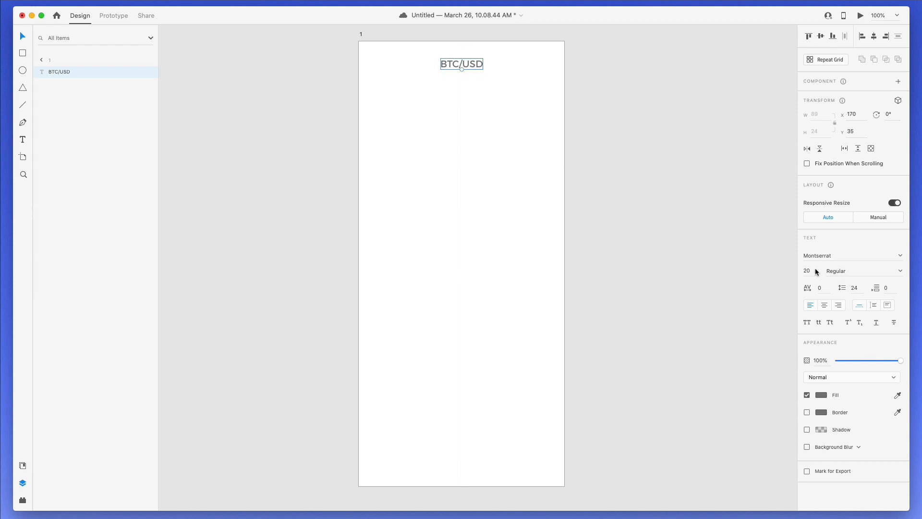
click(901, 271)
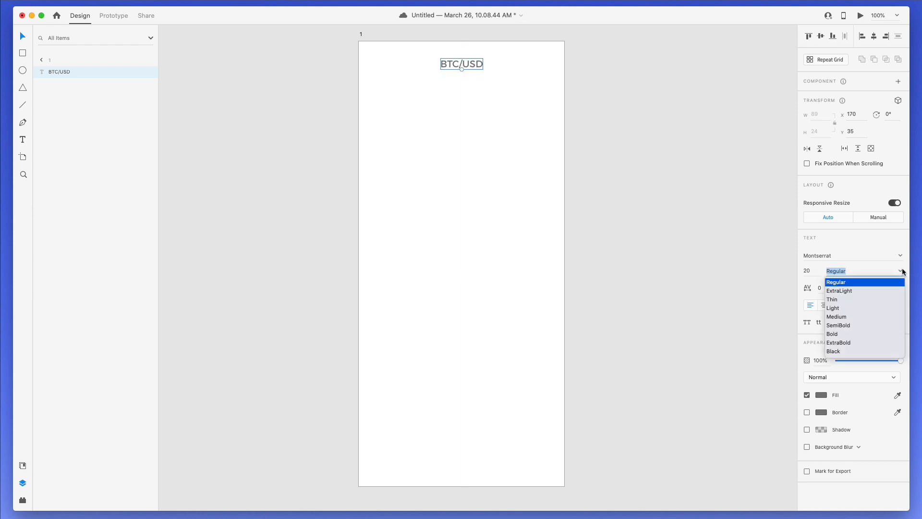
click(860, 324)
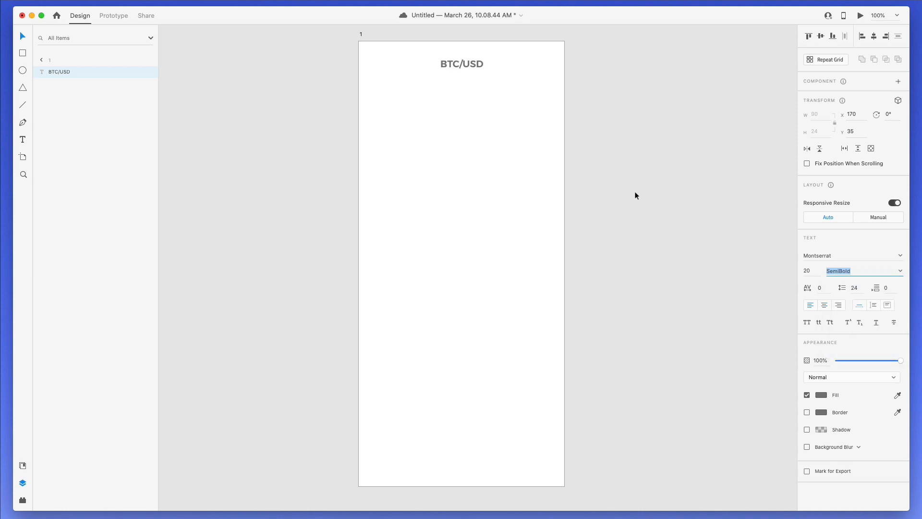
- Give the BTC/USD title a dark navy fill colour
click(822, 395)
click(706, 407)
drag(706, 408, 700, 414)
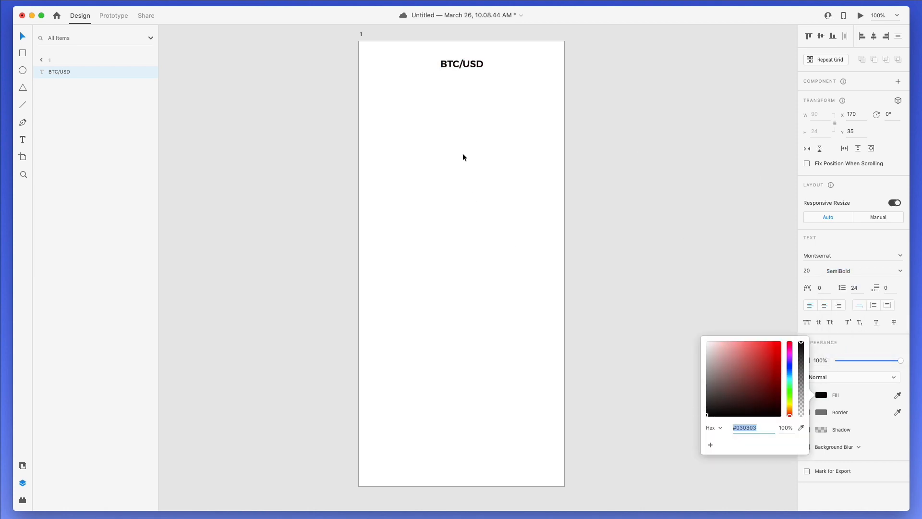
click(790, 366)
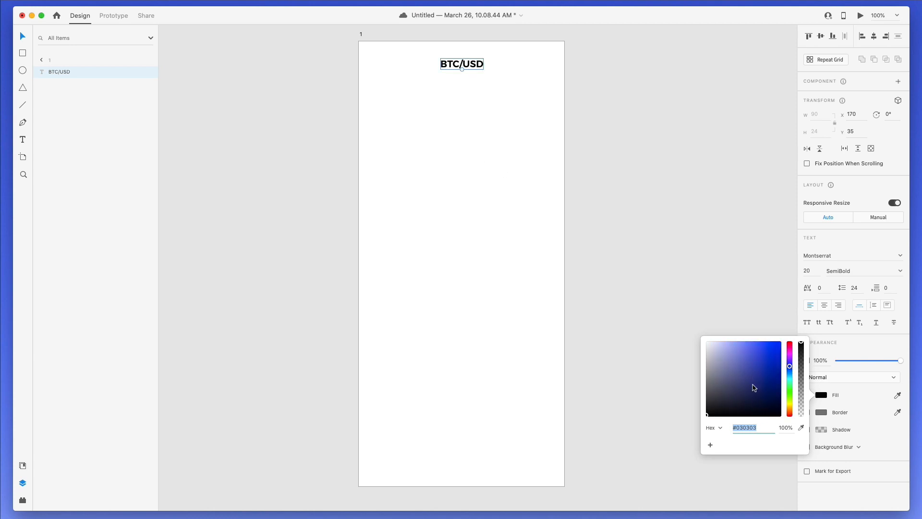
mouse_move(755, 391)
mouse_down()
mouse_move(770, 385)
mouse_move(763, 403)
mouse_up()
click(437, 149)
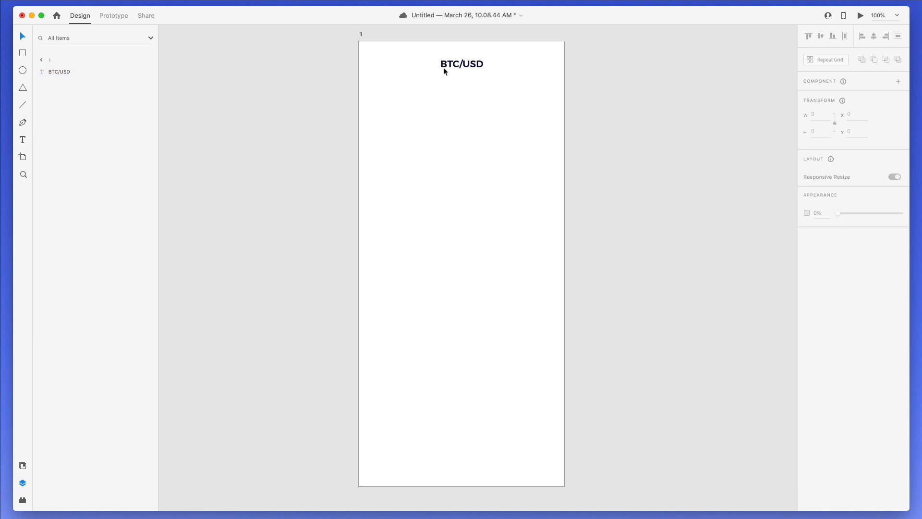
- Move the title down slightly, centre-align it and set its font size to 22
drag(458, 65, 458, 71)
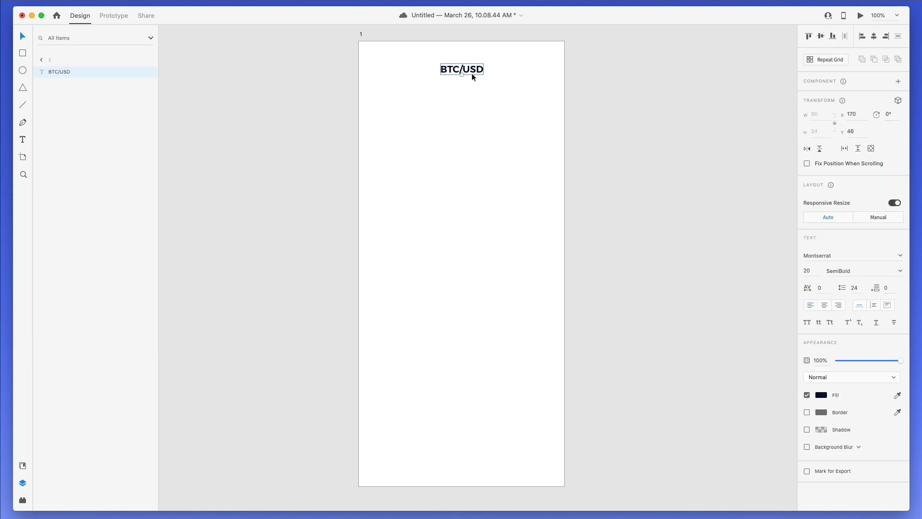
click(828, 305)
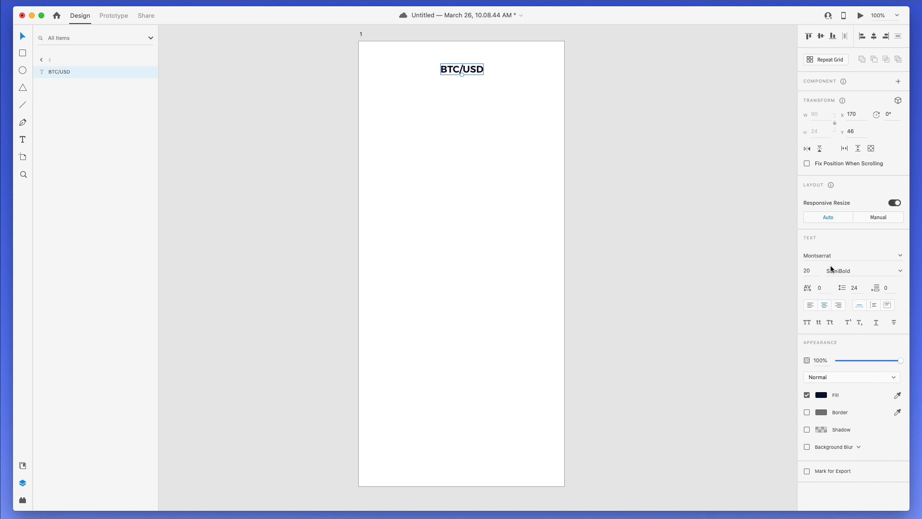
click(807, 270)
text(22)
key(Return)
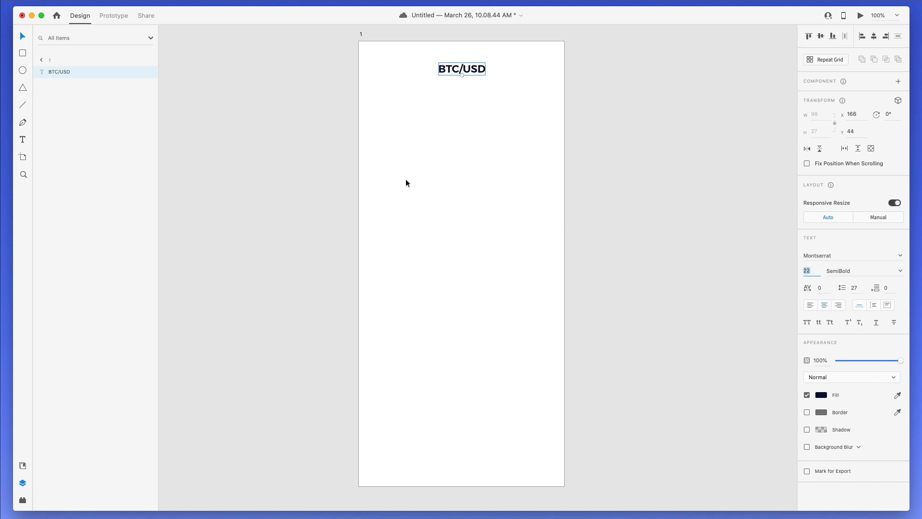
click(406, 183)
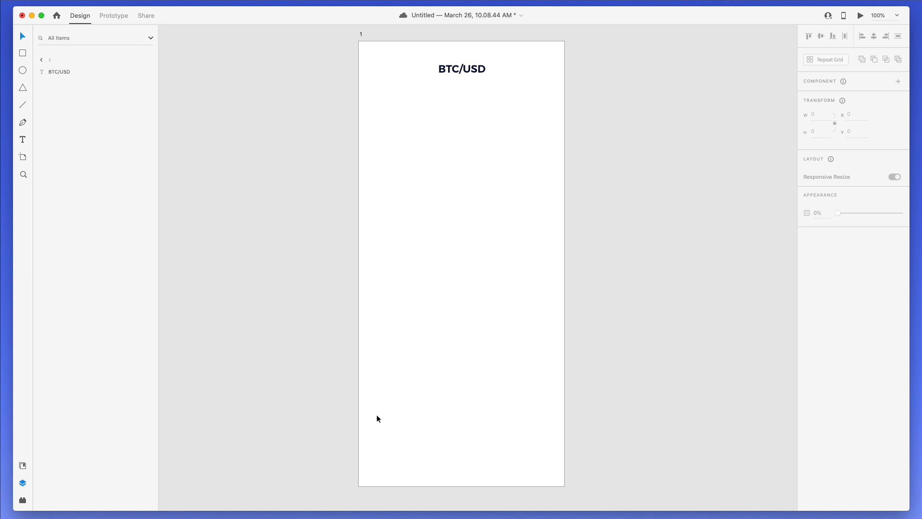
- Duplicate the title below-left and retype the copy as the price 72.182
drag(454, 70, 393, 96)
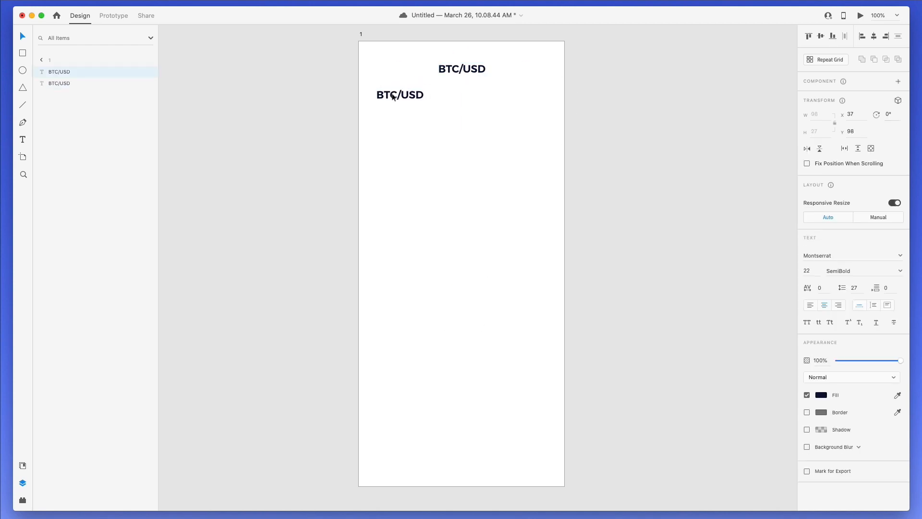
double_click(393, 96)
key(super+a)
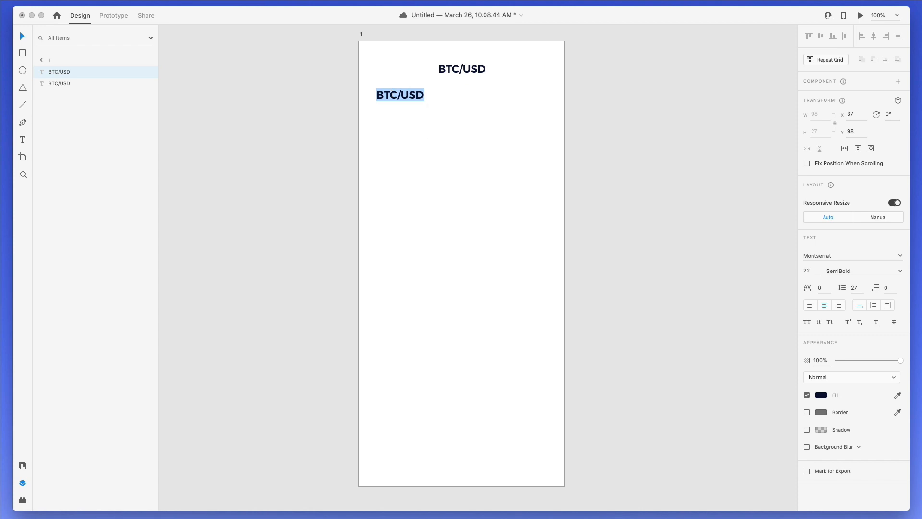
text(721)
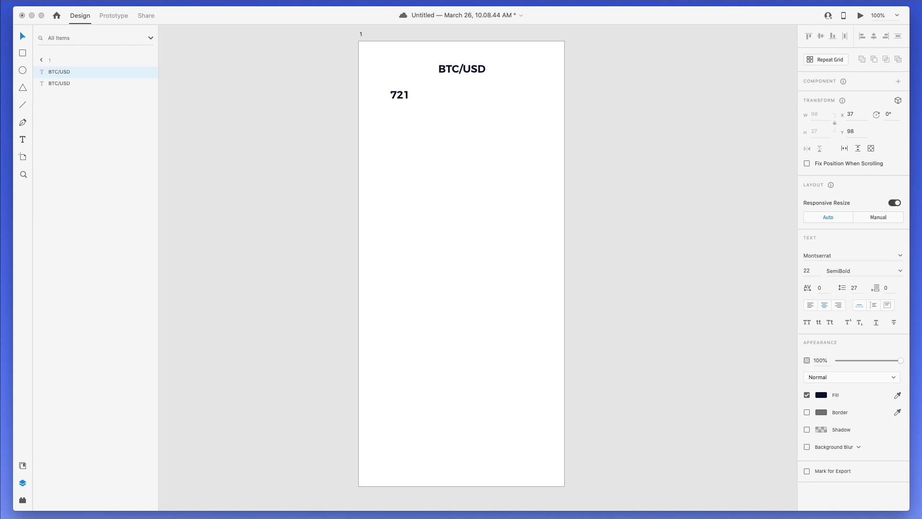
text(82)
text(.)
key(Escape)
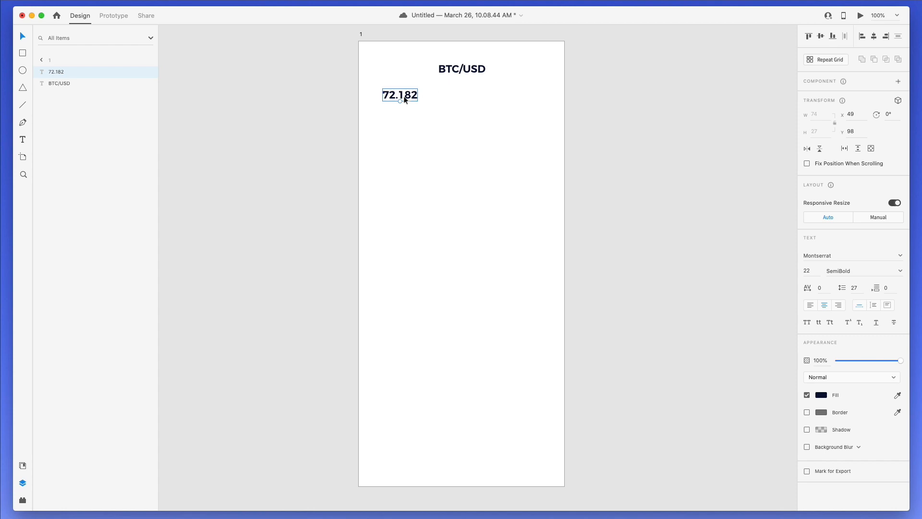
drag(402, 93, 440, 95)
- Make a size-12 copy of the price and retype it as 'USD'
drag(441, 94, 484, 145)
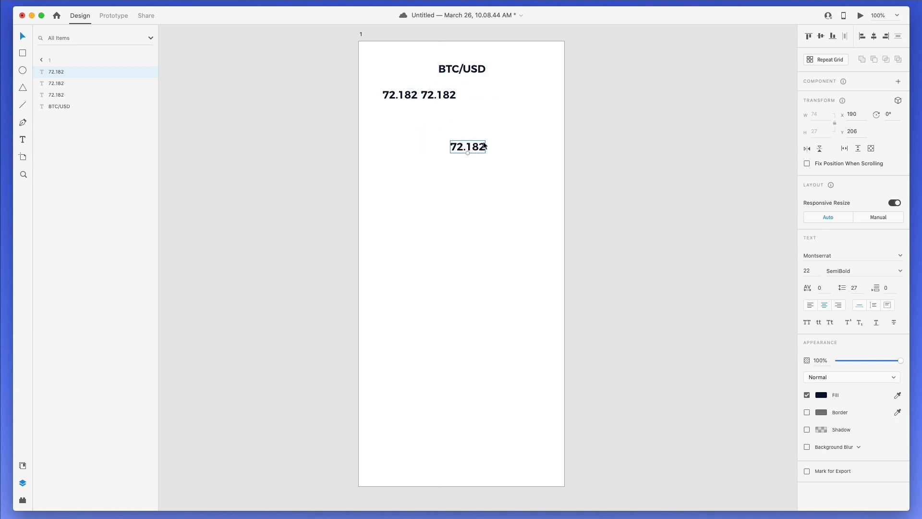
key(super+z)
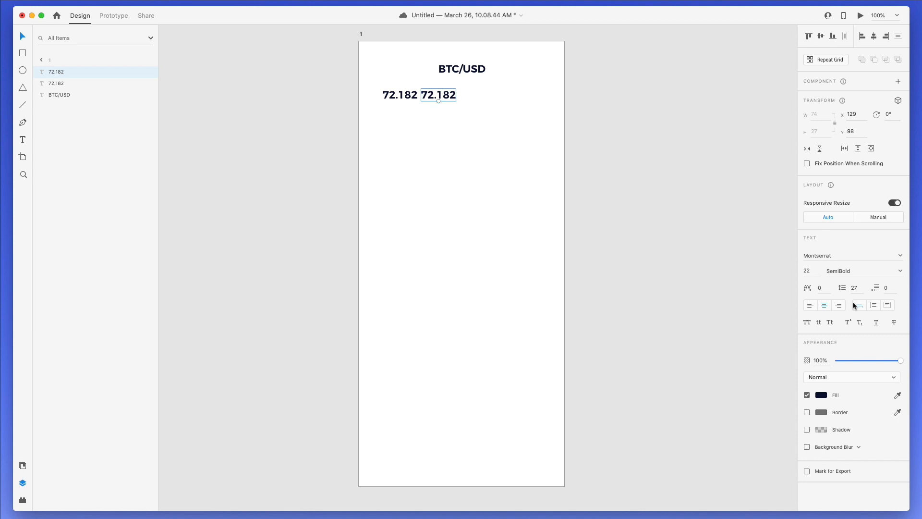
click(811, 267)
text(12)
key(Return)
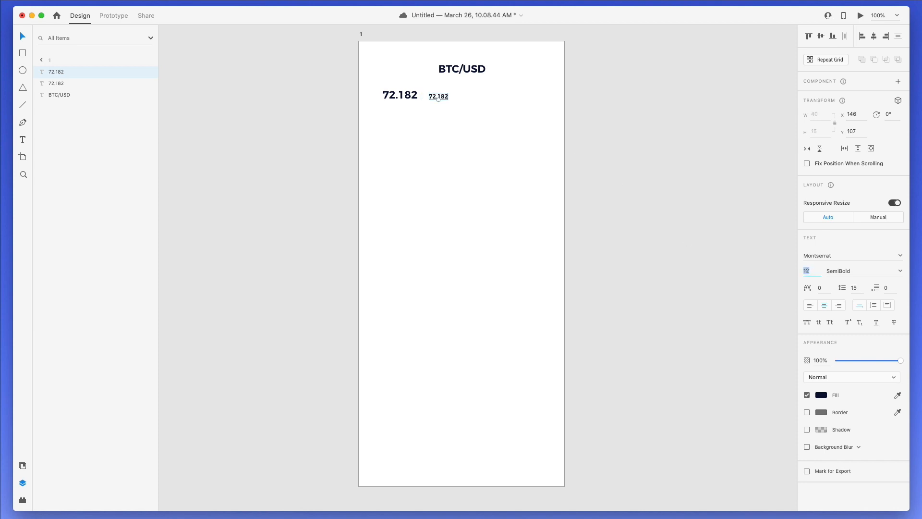
scroll(418, 77, up, 5)
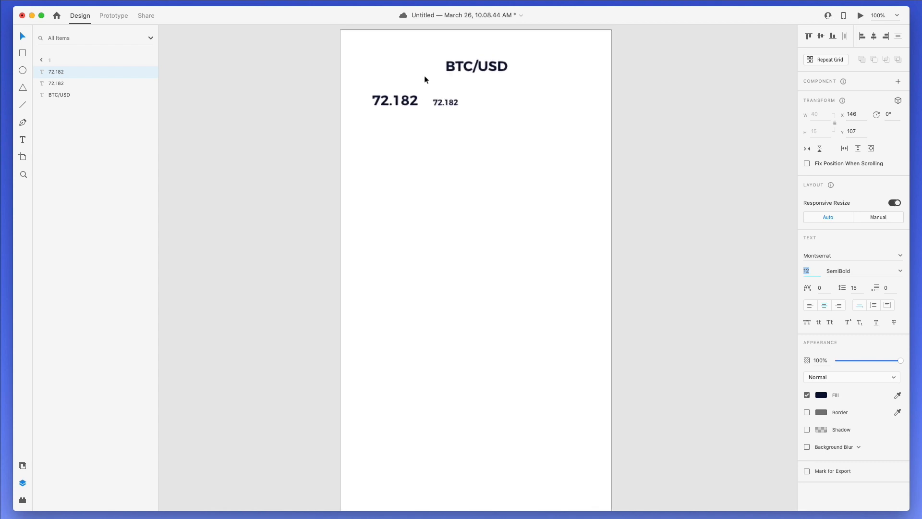
scroll(445, 109, up, 3)
double_click(447, 106)
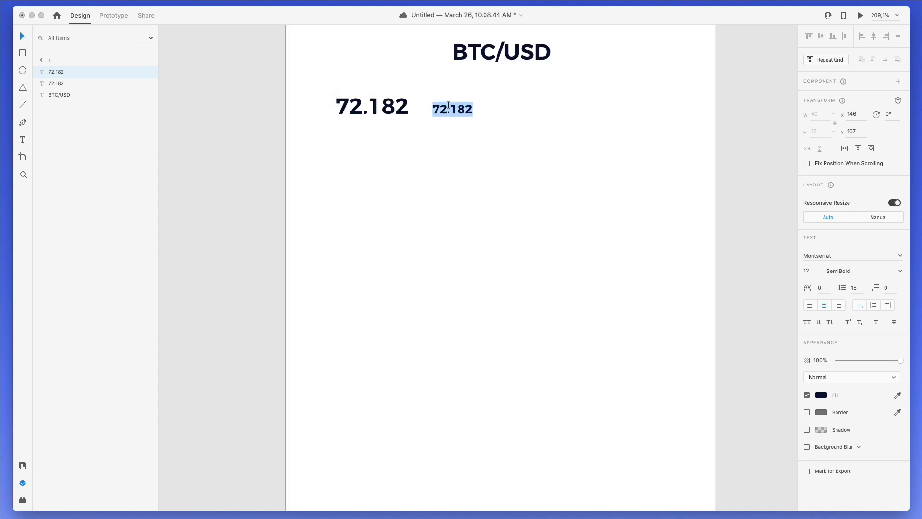
text(USD)
key(Escape)
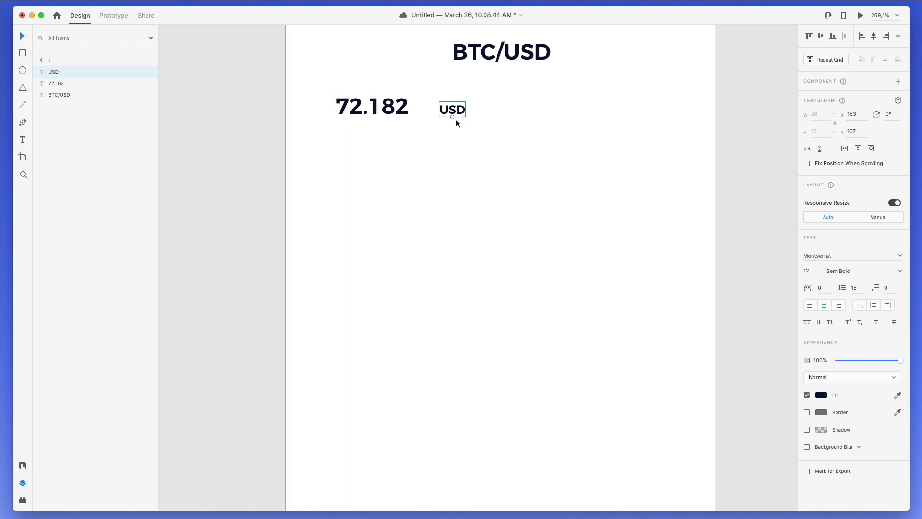
- Move USD next to the price and shift both left together
scroll(452, 113, up, 1)
drag(454, 111, 440, 111)
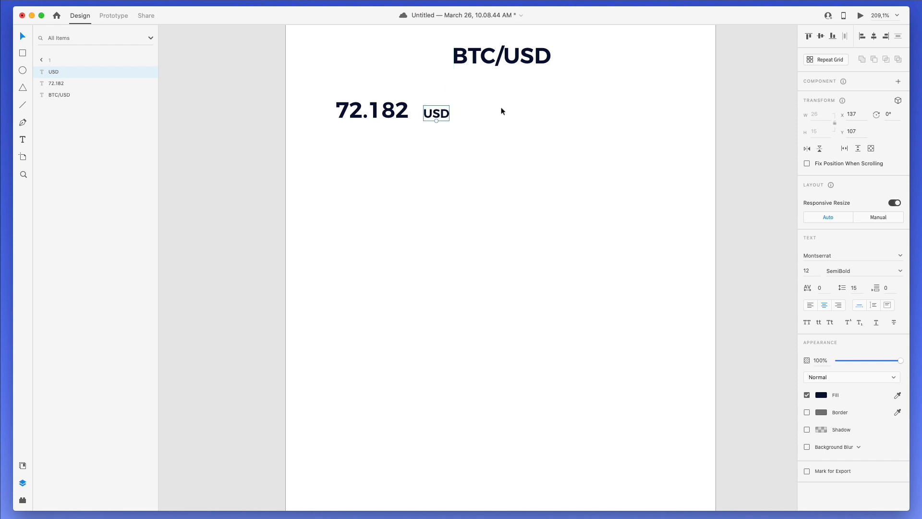
drag(500, 109, 345, 129)
key(shift+Left)
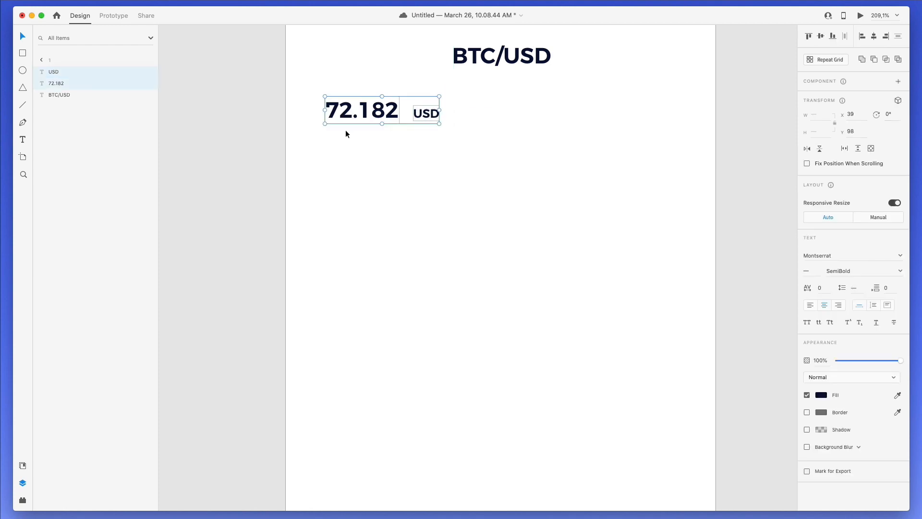
key(Left)
key(Left)
key(Left)
key(Left)
key(Left)
key(Left)
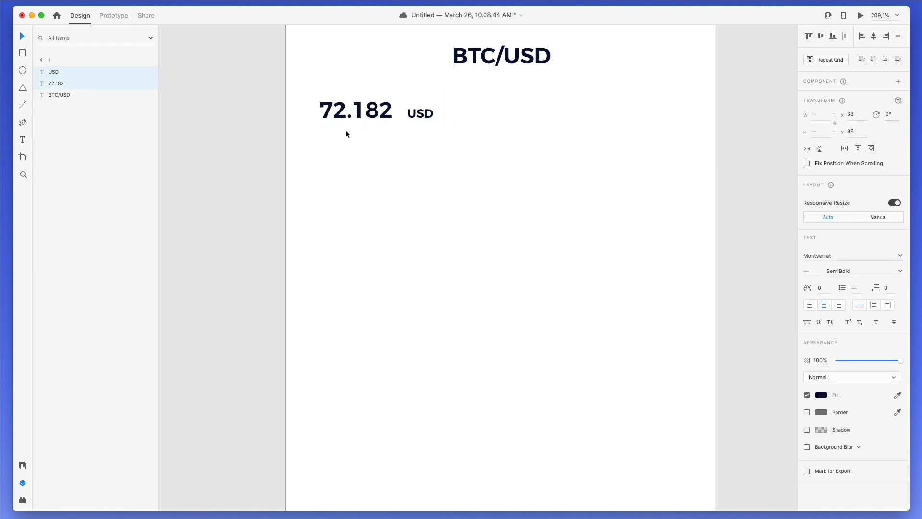
scroll(366, 176, up, 2)
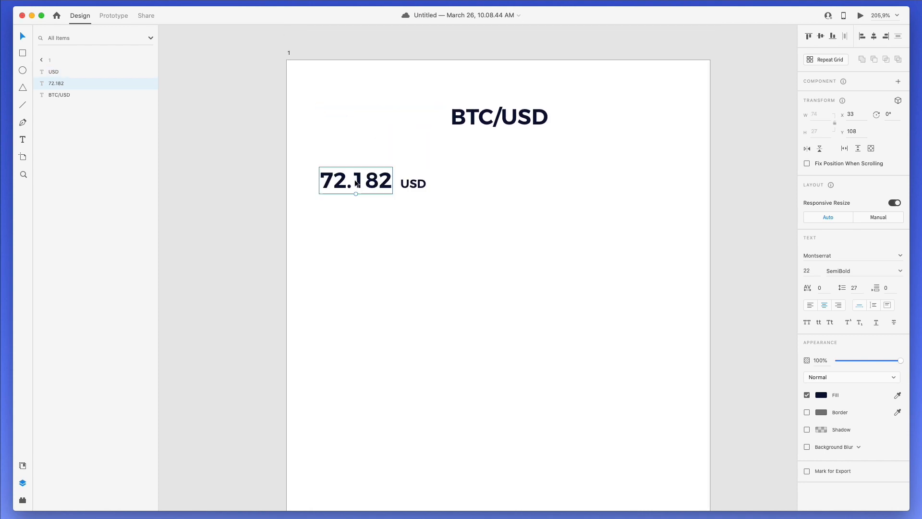
- Change the price text from 72.182 to 72,182.00
double_click(355, 179)
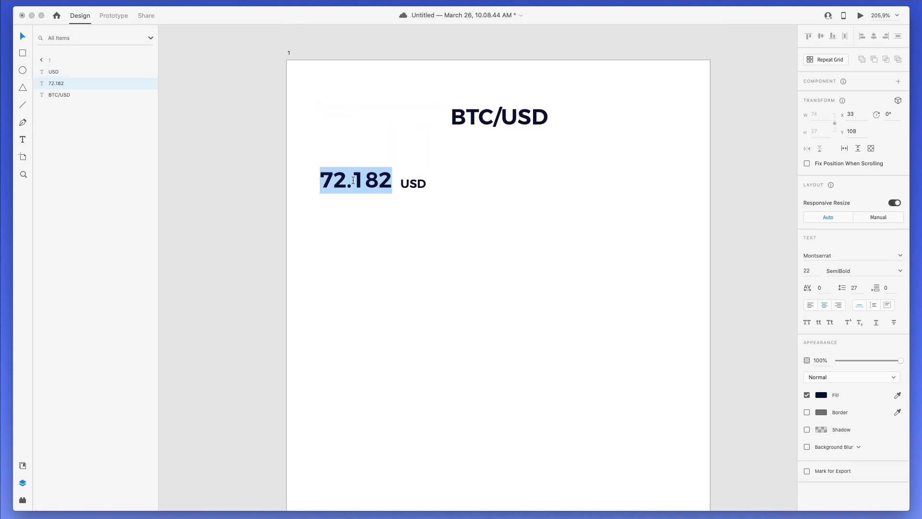
drag(352, 180, 344, 181)
key(BackSpace)
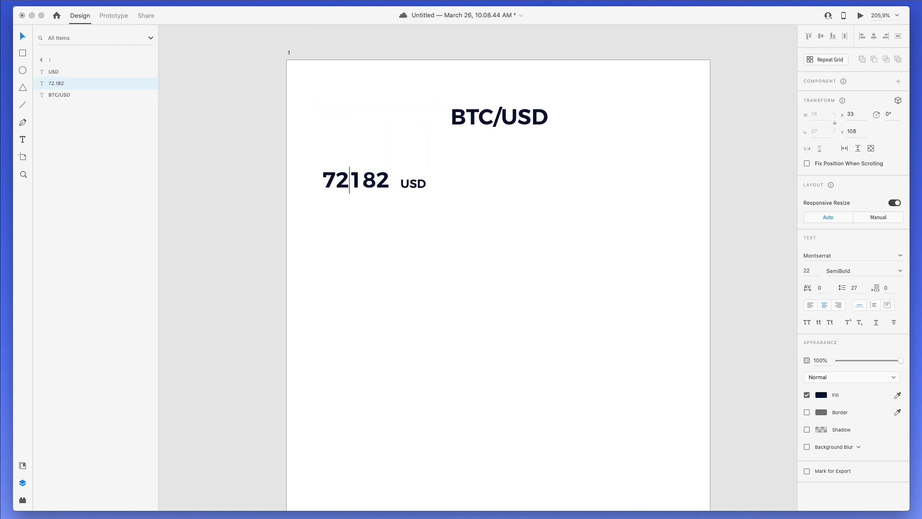
text(,)
key(Right)
key(Right)
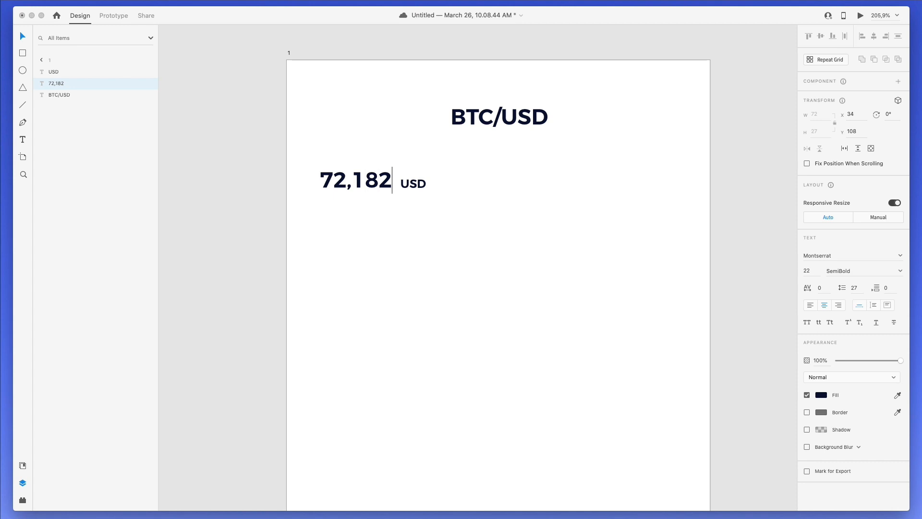
text(.00)
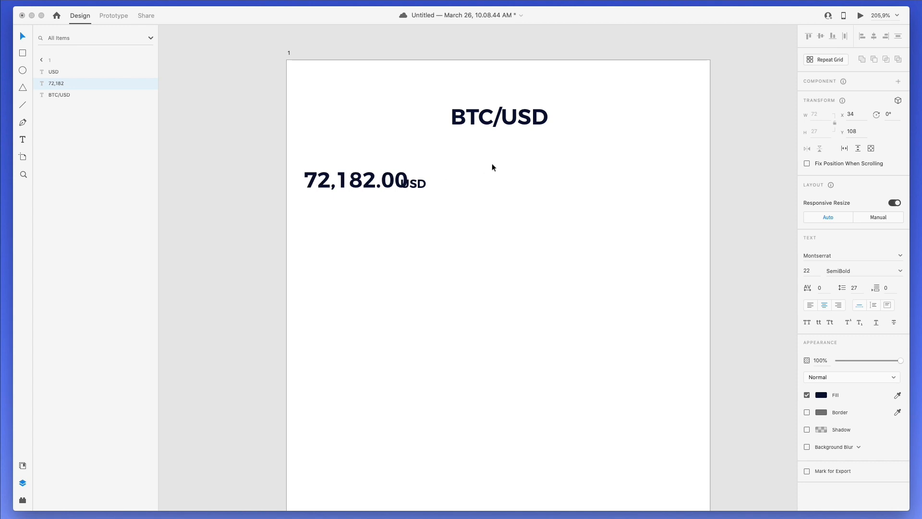
key(Escape)
- Left-align the 72,182.00 price and place the USD label right beside it
drag(419, 183, 460, 184)
click(358, 179)
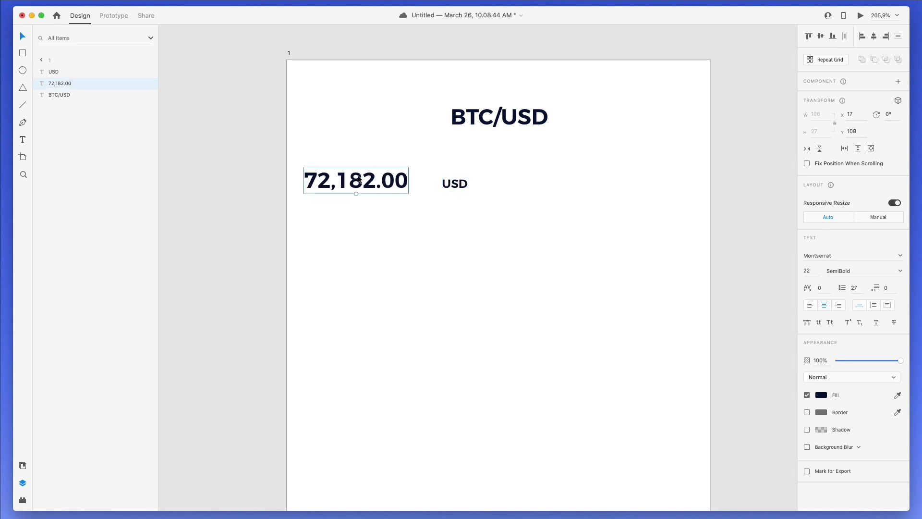
drag(359, 179, 372, 179)
click(810, 305)
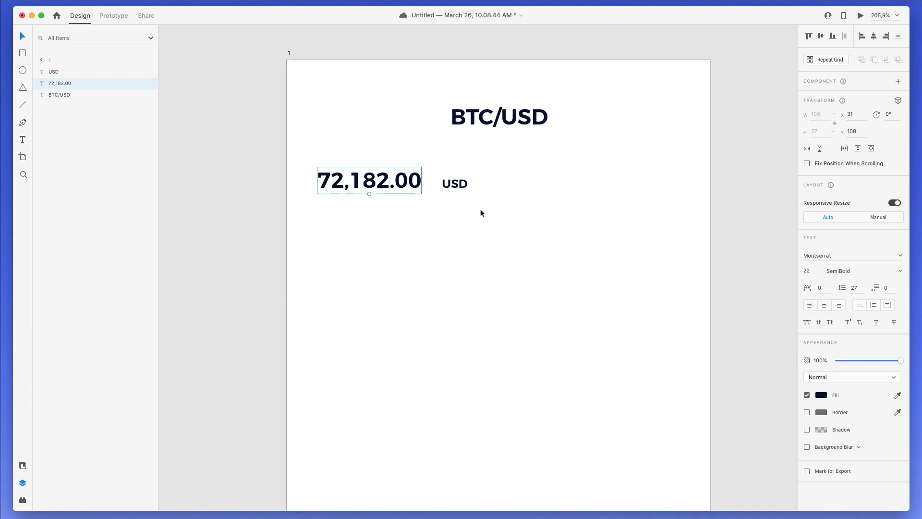
drag(455, 184, 338, 217)
- Create the HIGH row with its value 28,372 beside it
click(492, 191)
double_click(338, 214)
text(HIGH)
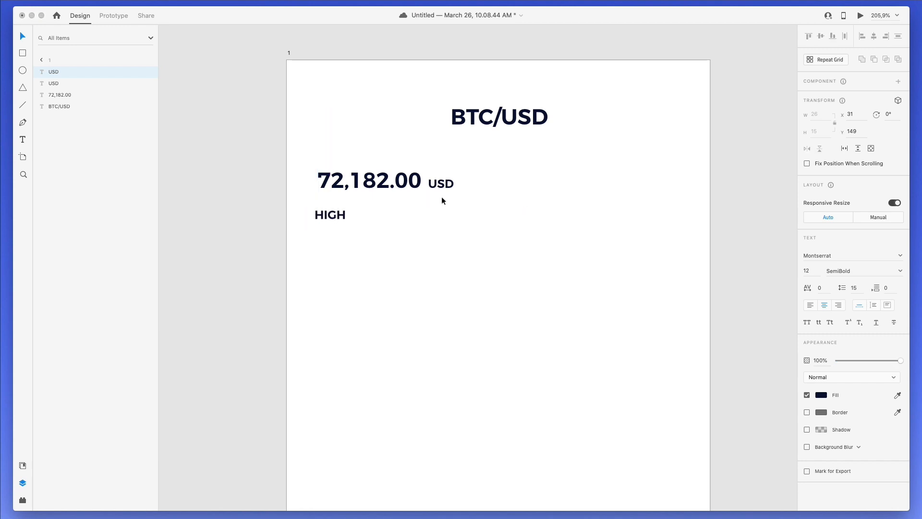
key(Escape)
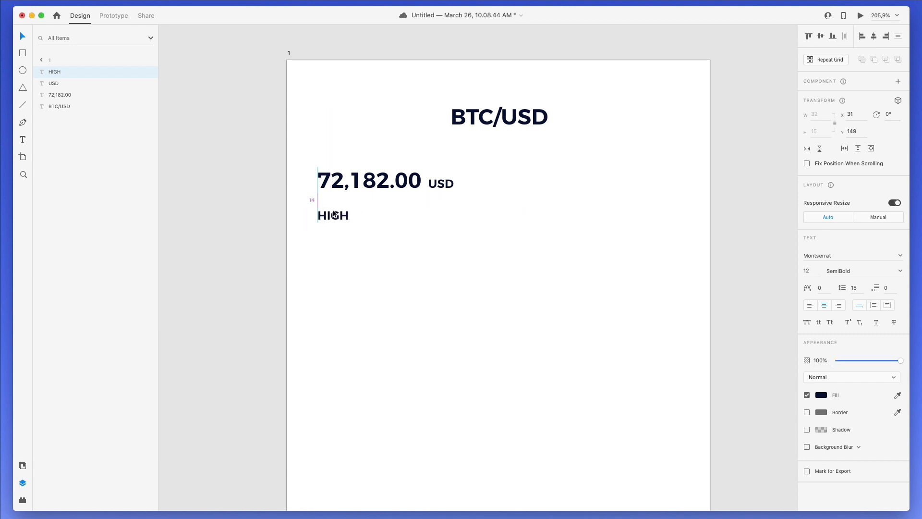
alt+drag(335, 213, 397, 221)
double_click(401, 220)
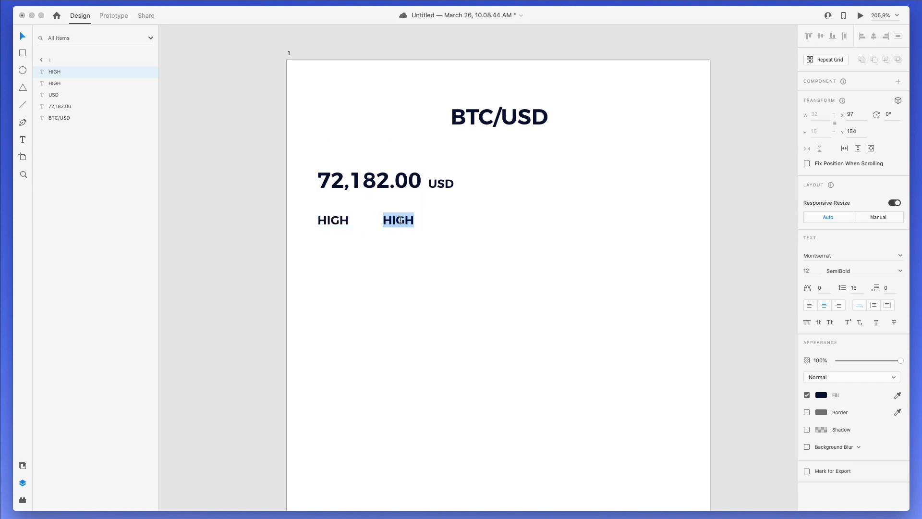
text(28)
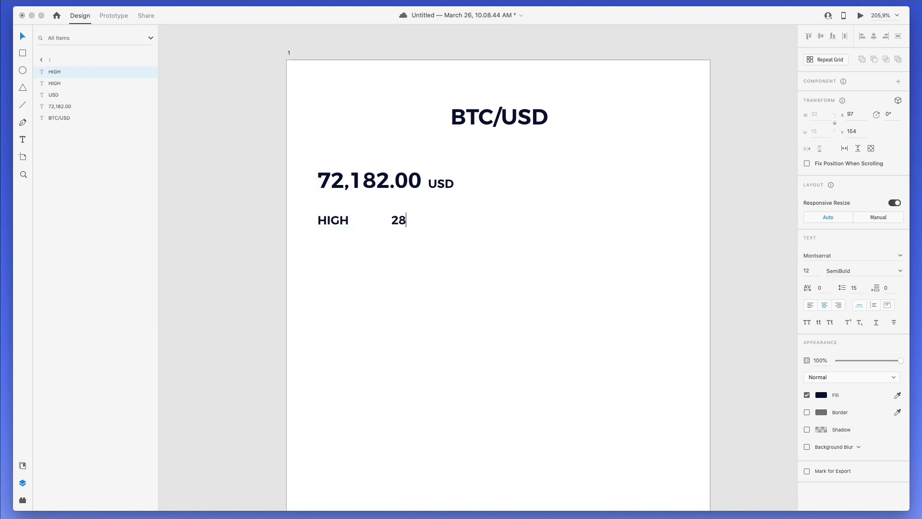
text(,372)
key(Escape)
drag(400, 219, 393, 243)
shift+click(337, 220)
- Retype the duplicated row as LOW with the value 62,281
double_click(337, 239)
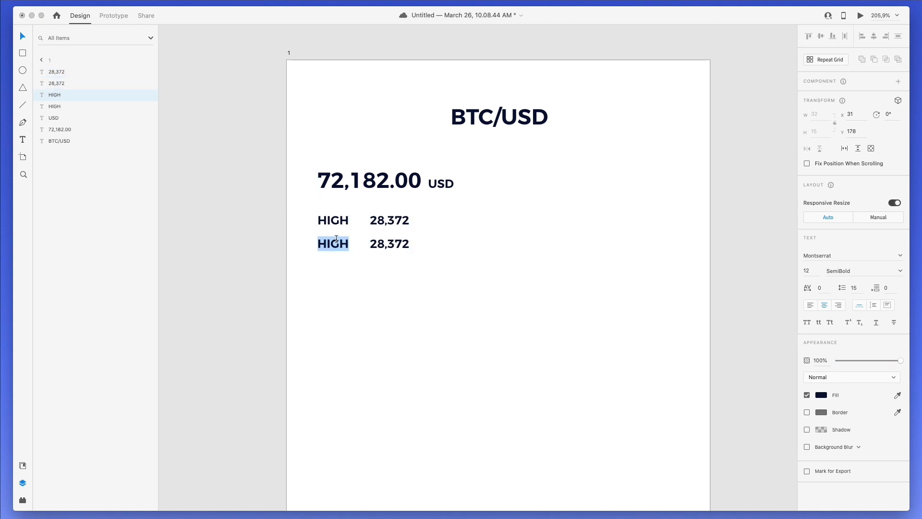
text(LOW)
key(Escape)
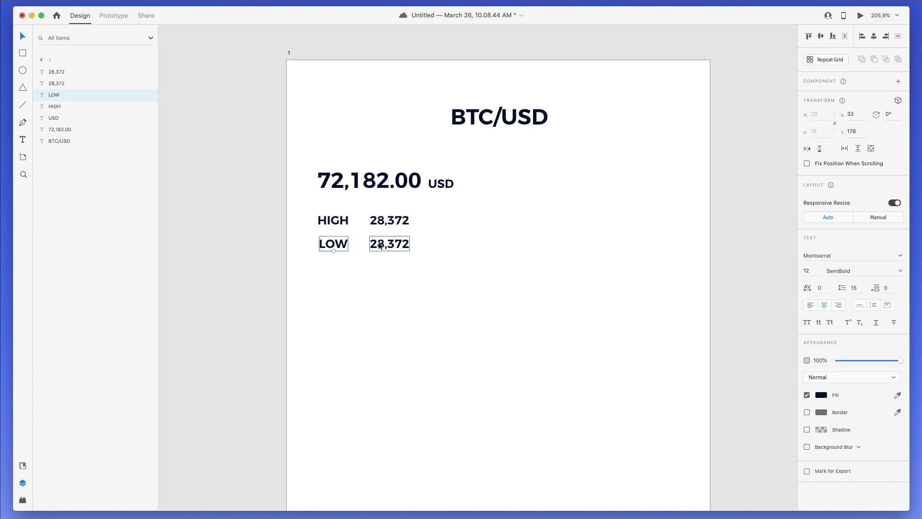
double_click(379, 243)
text(62)
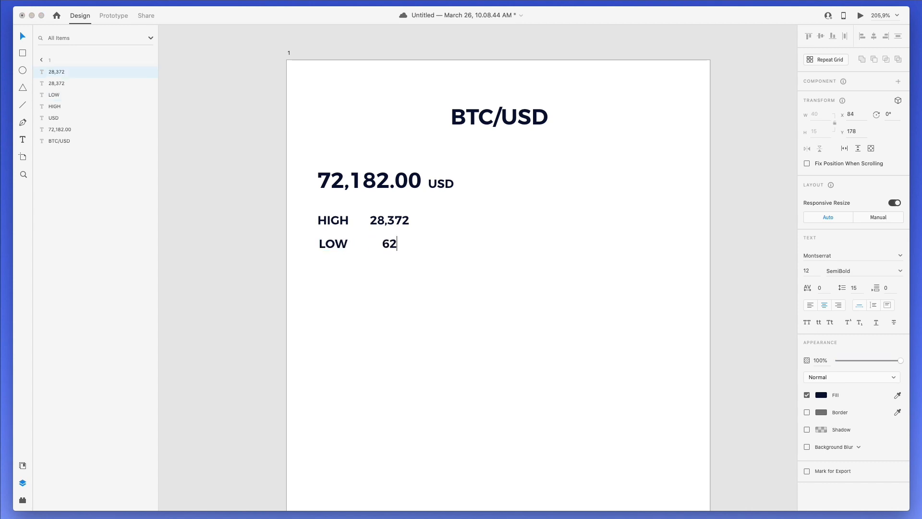
text(,281)
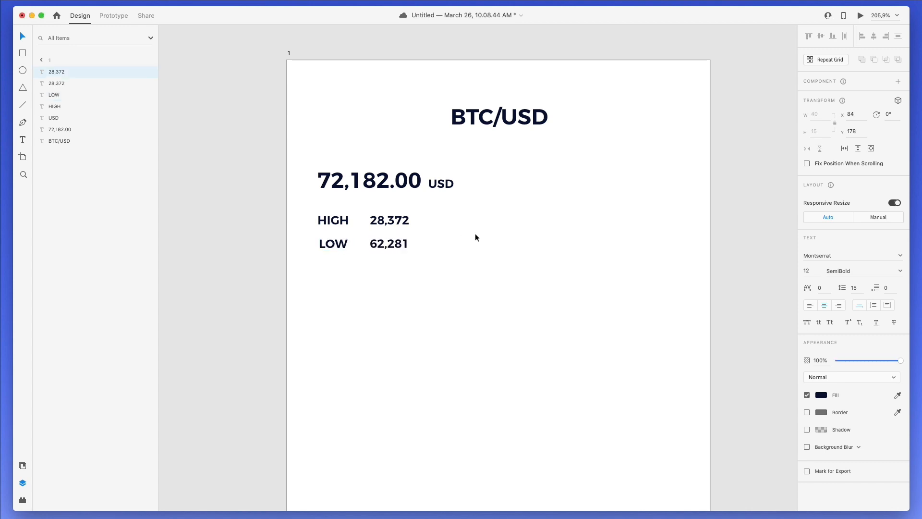
click(442, 243)
- Copy 28,372 to the right side, retype it as '7 Days' and set Regular weight
click(435, 253)
click(395, 242)
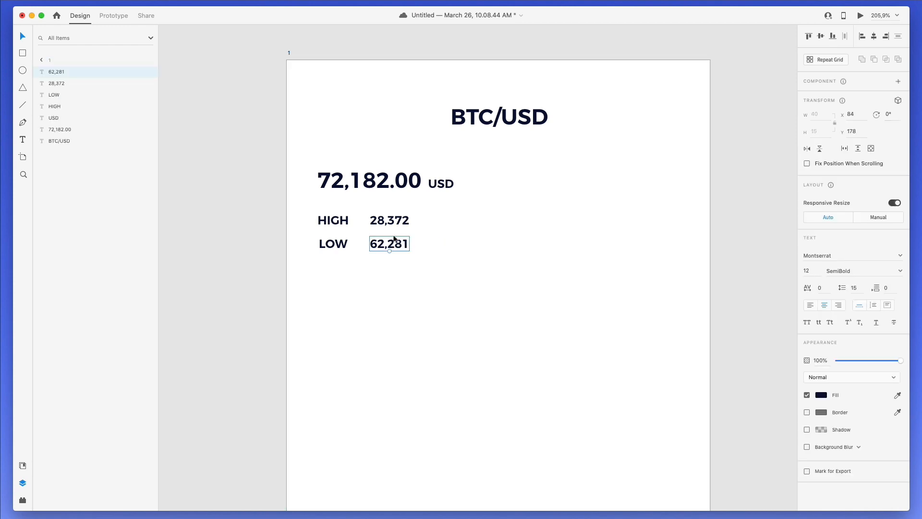
click(526, 229)
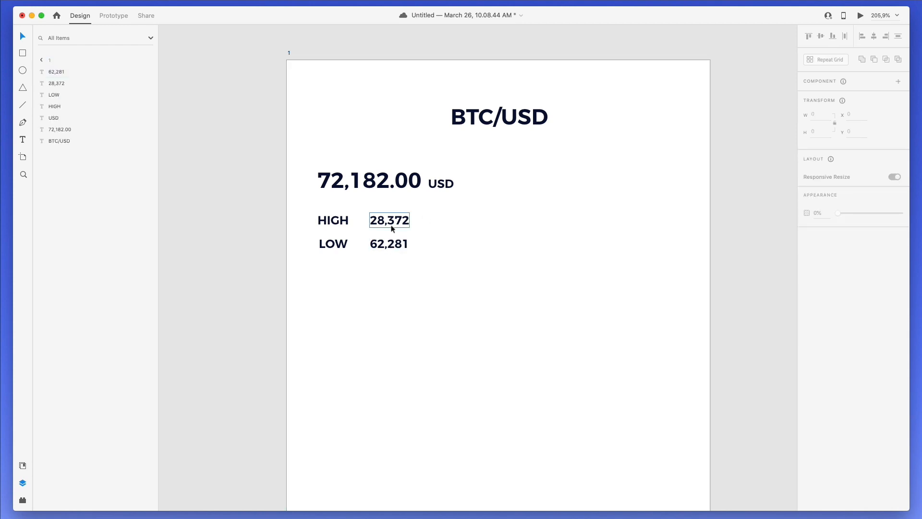
drag(385, 222, 611, 208)
double_click(611, 208)
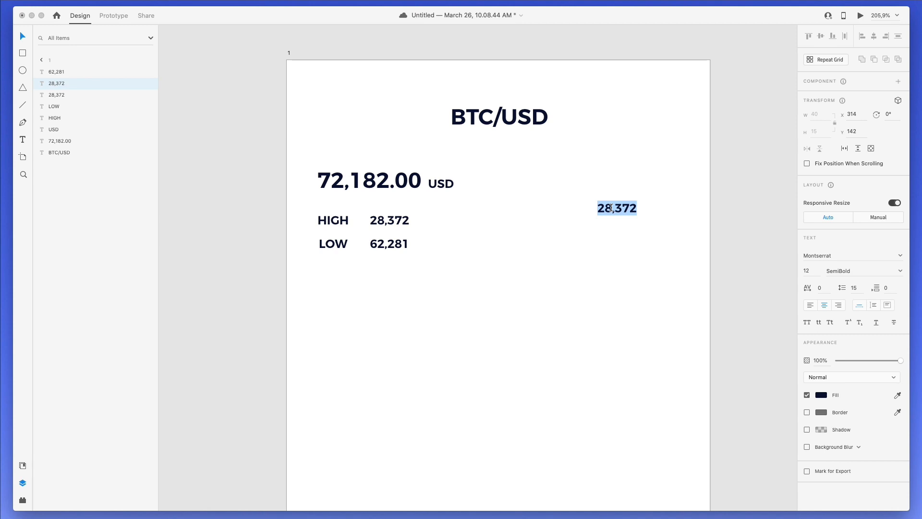
text(7 Days)
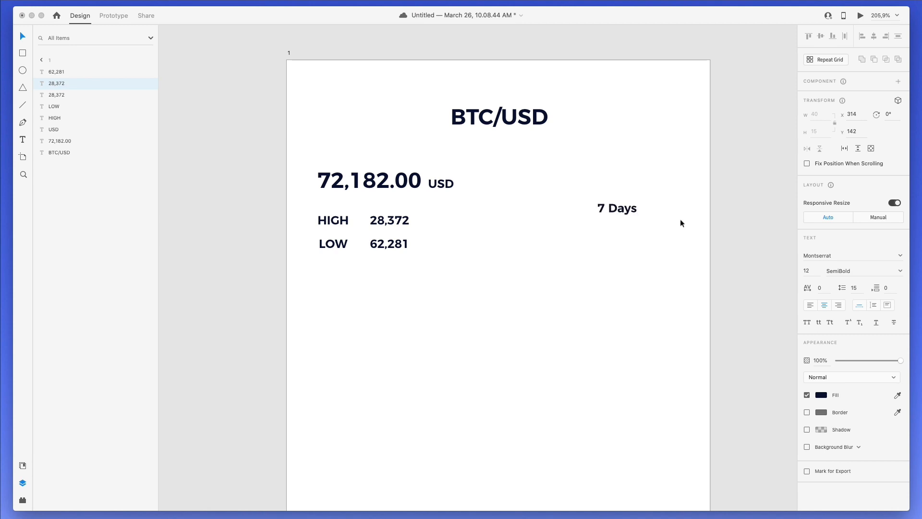
key(Escape)
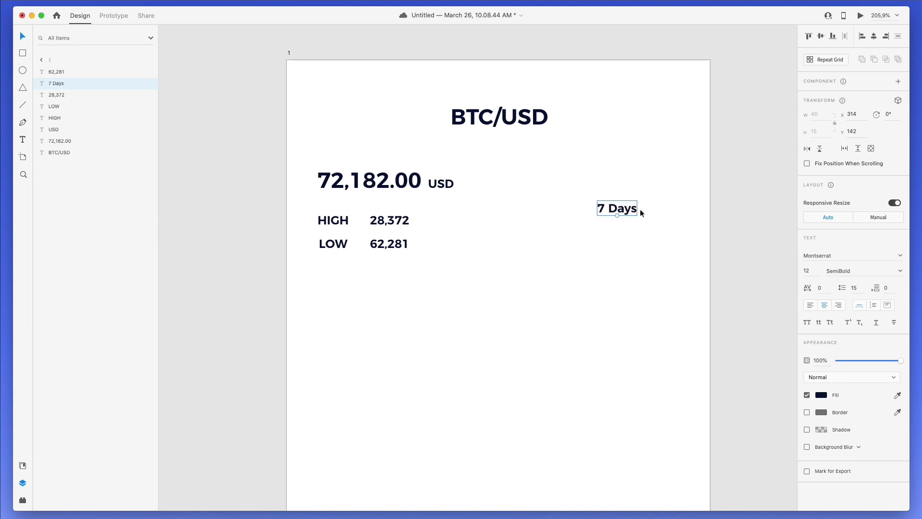
click(854, 271)
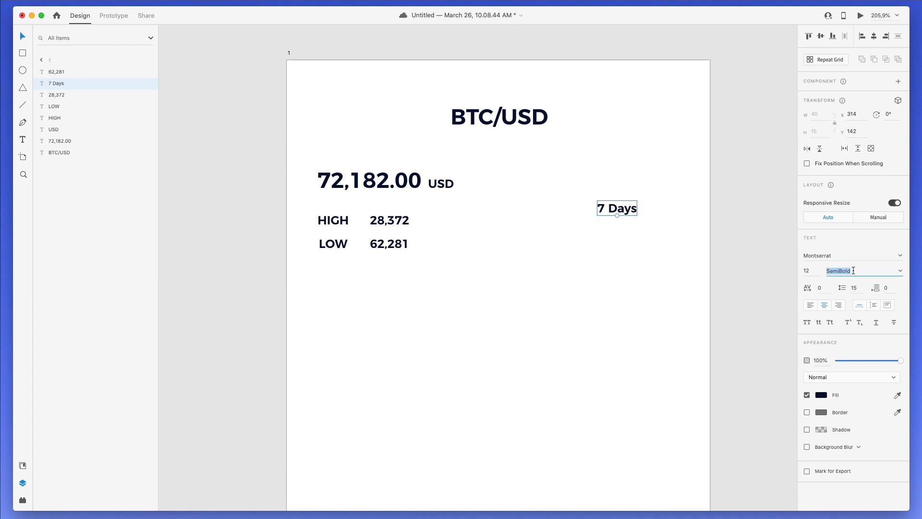
click(900, 271)
click(836, 282)
click(609, 231)
drag(624, 208, 626, 215)
- Draw a rectangle around the 7 Days label, behind the text, and centre the label inside
key(r)
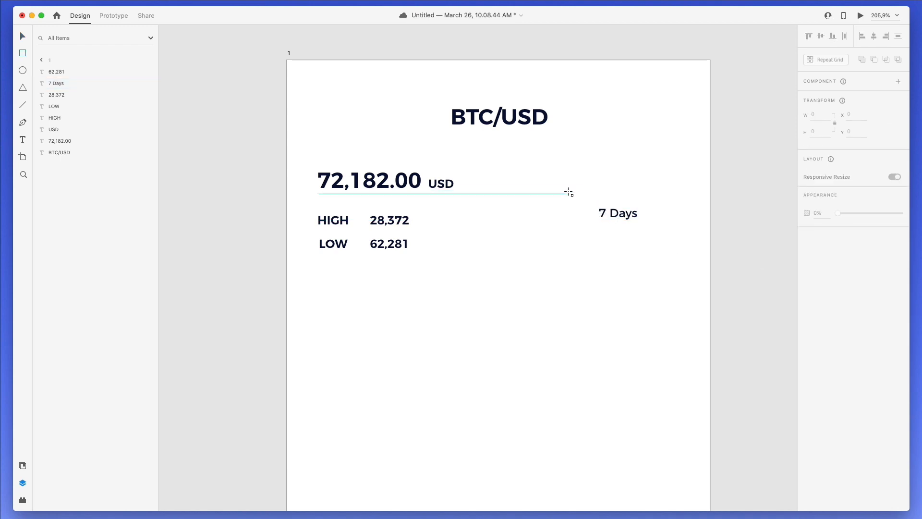
drag(581, 193, 695, 239)
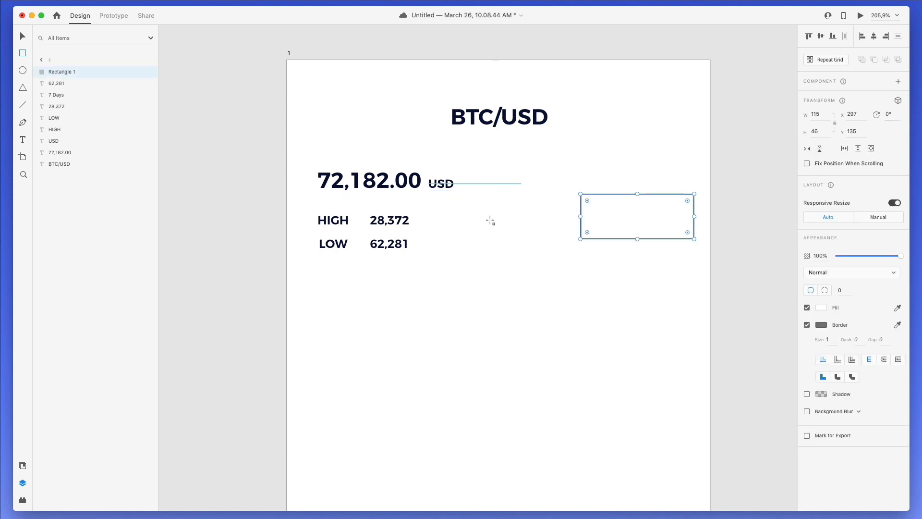
drag(68, 72, 76, 166)
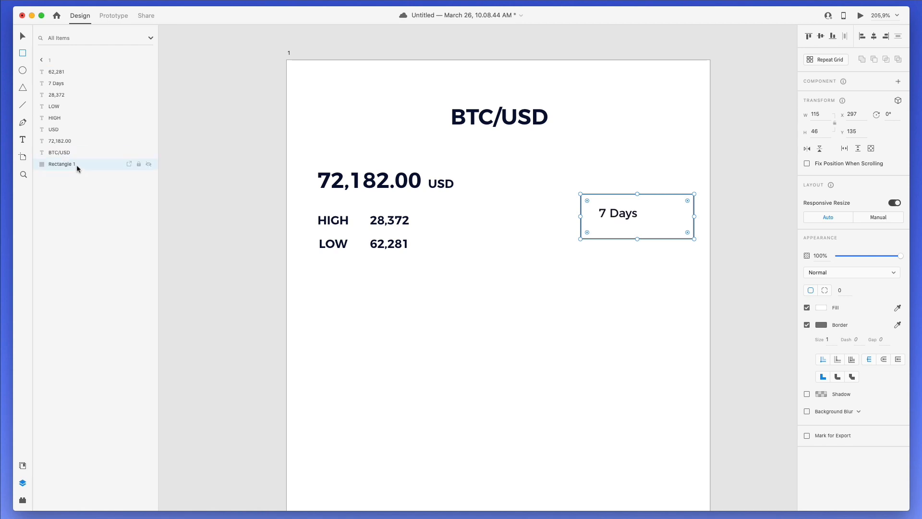
drag(637, 238, 638, 234)
drag(642, 190, 642, 190)
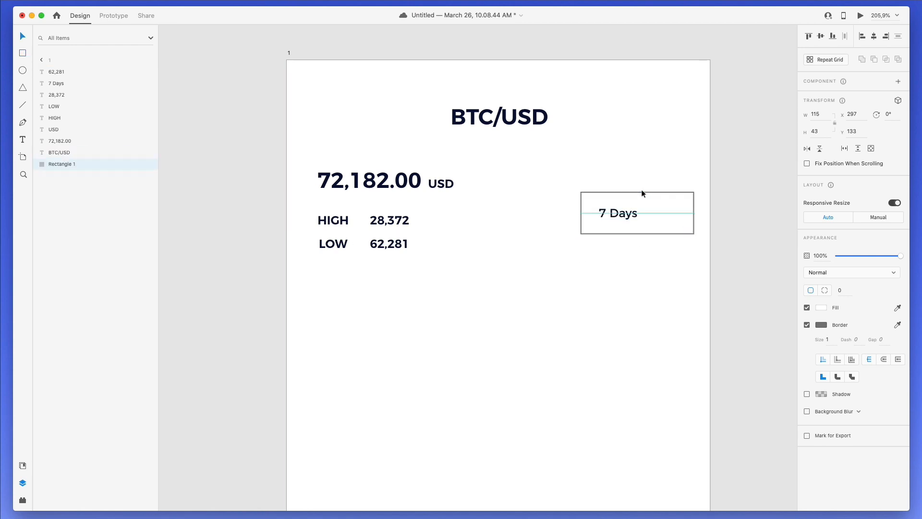
key(Left)
key(Left)
key(Left)
key(Left)
key(Left)
key(Left)
drag(621, 213, 615, 211)
- Give the 7 Days box a corner radius of 12
click(655, 199)
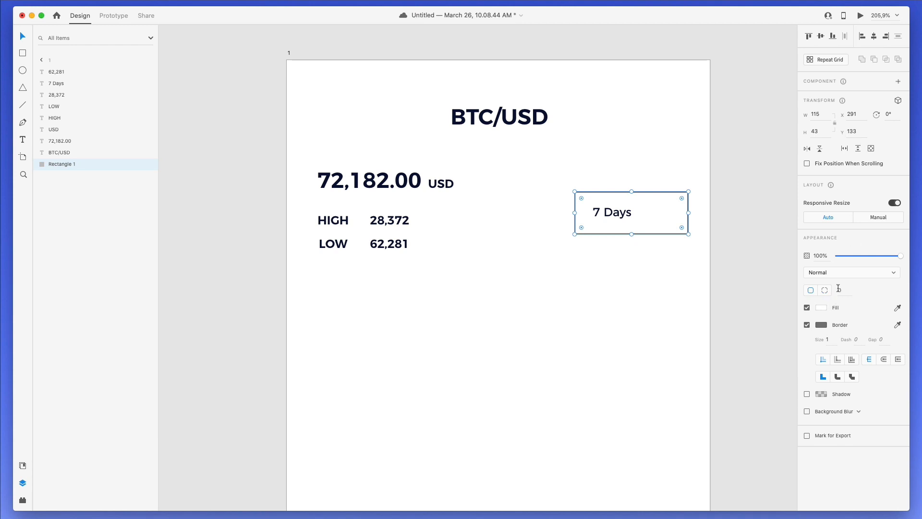
text(10)
key(Return)
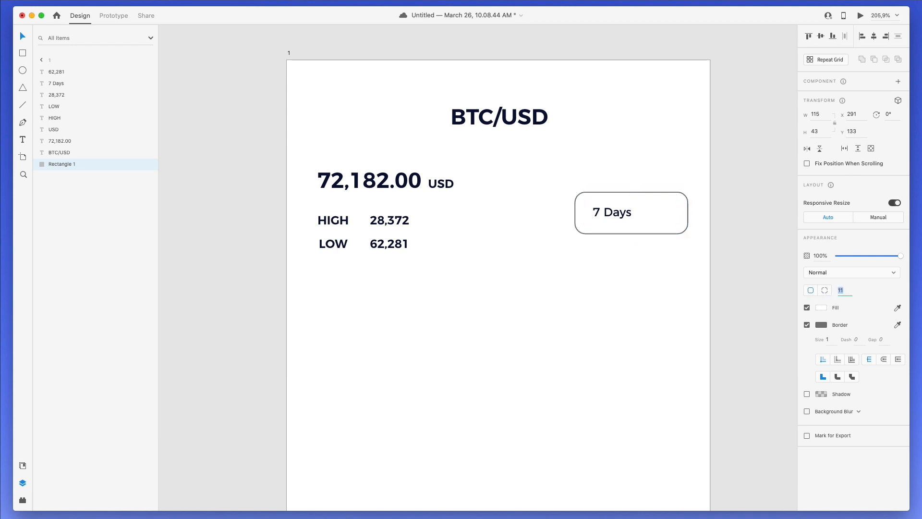
text(12)
key(Return)
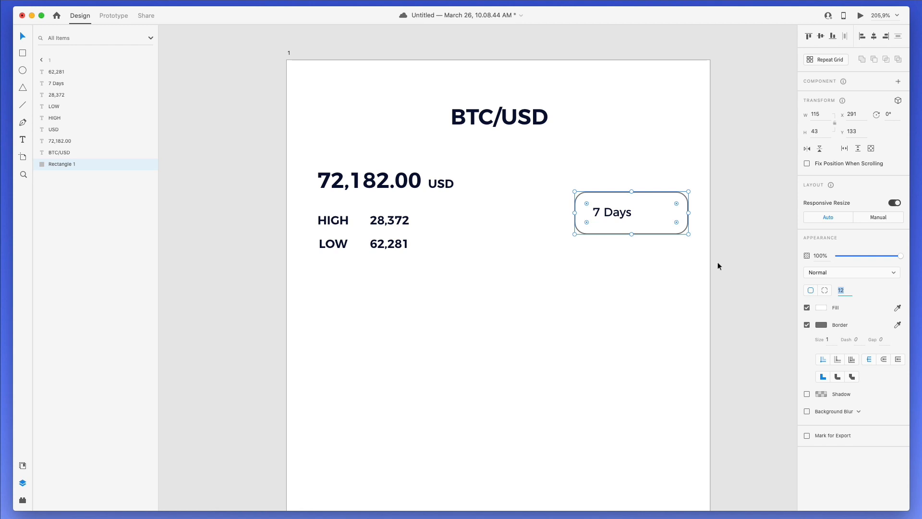
click(583, 290)
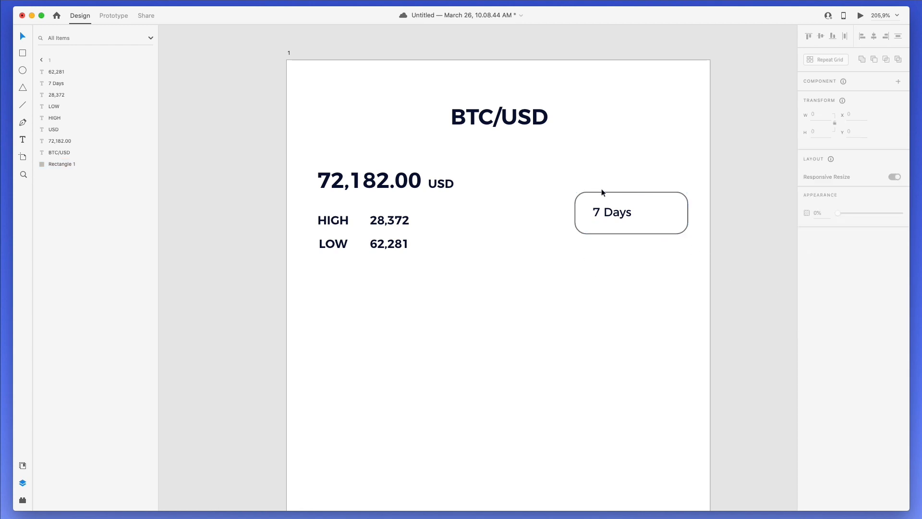
drag(587, 173, 656, 252)
click(657, 251)
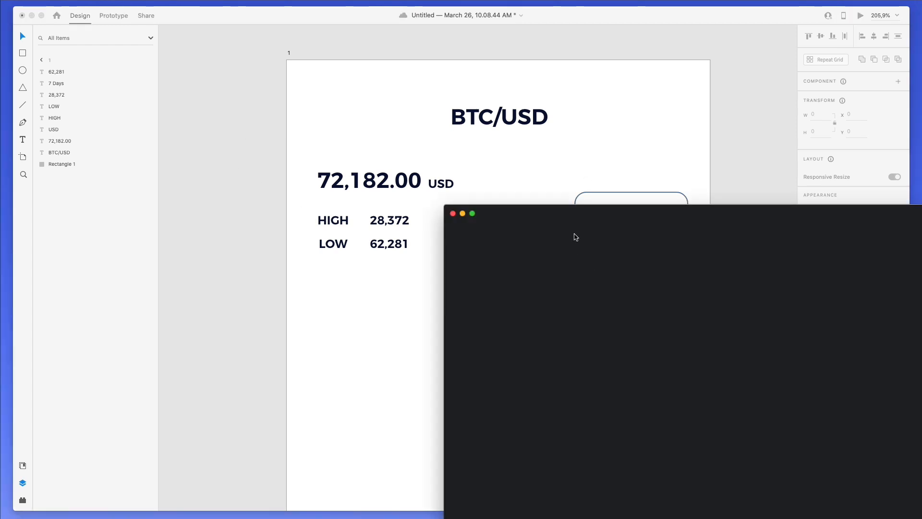
- Search 'arrow' in Nucleo and drag the priority-low chevron onto the artboard above the 7 Days box
drag(557, 214, 429, 214)
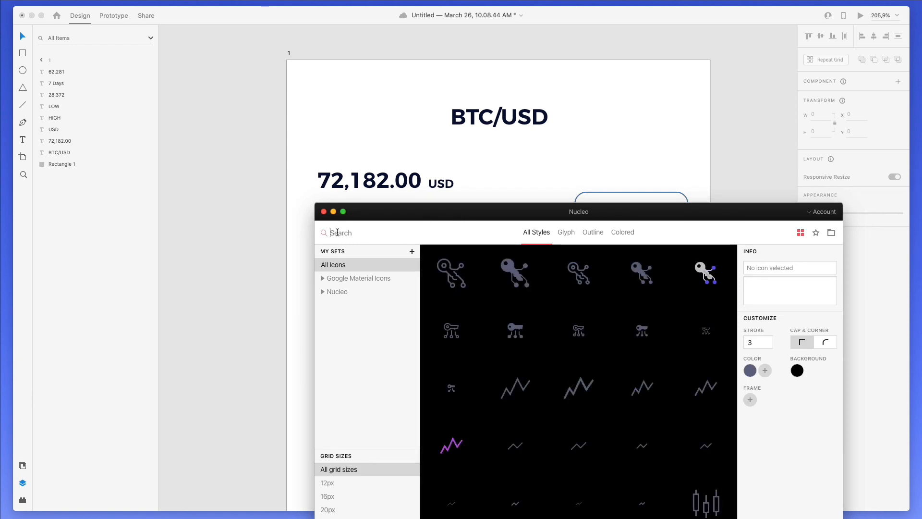
text(arrow)
scroll(547, 453, down, 5)
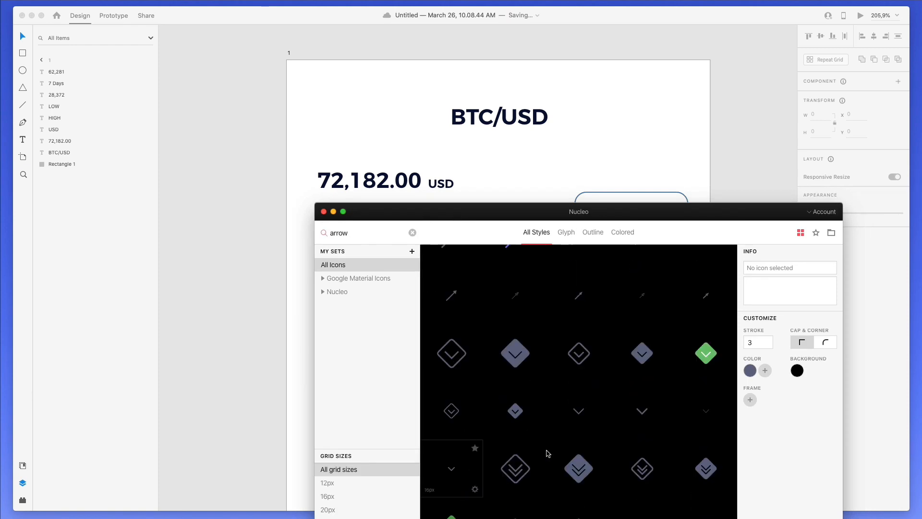
scroll(643, 419, down, 2)
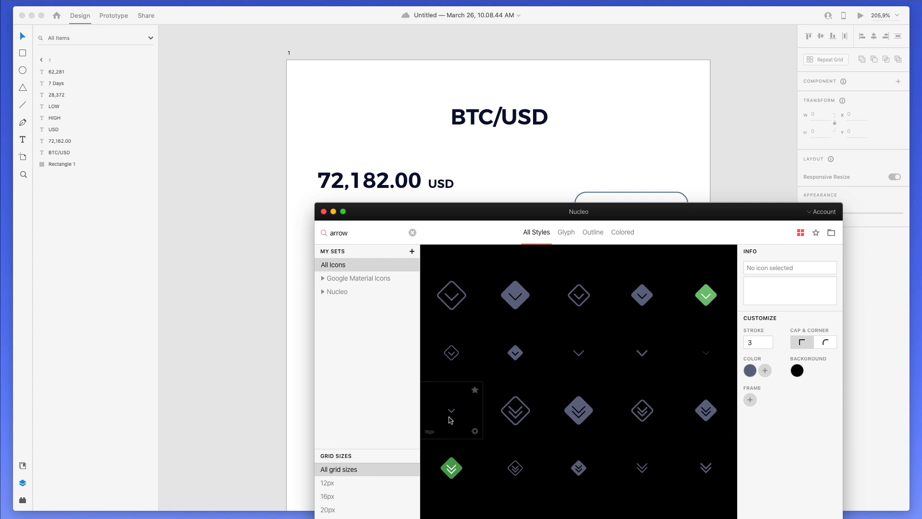
drag(451, 421, 661, 208)
click(631, 169)
click(629, 134)
- Move the chevron inside the 7 Days box, beside the label
click(606, 158)
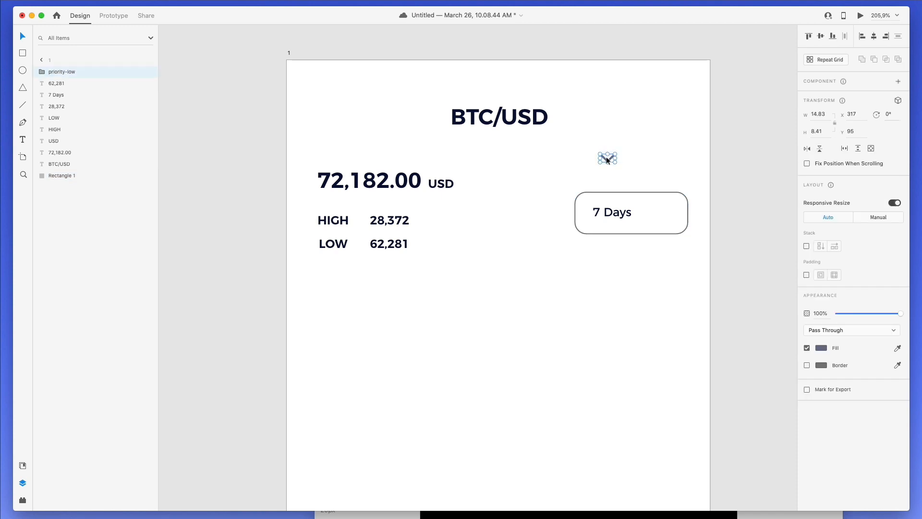
drag(607, 160, 652, 209)
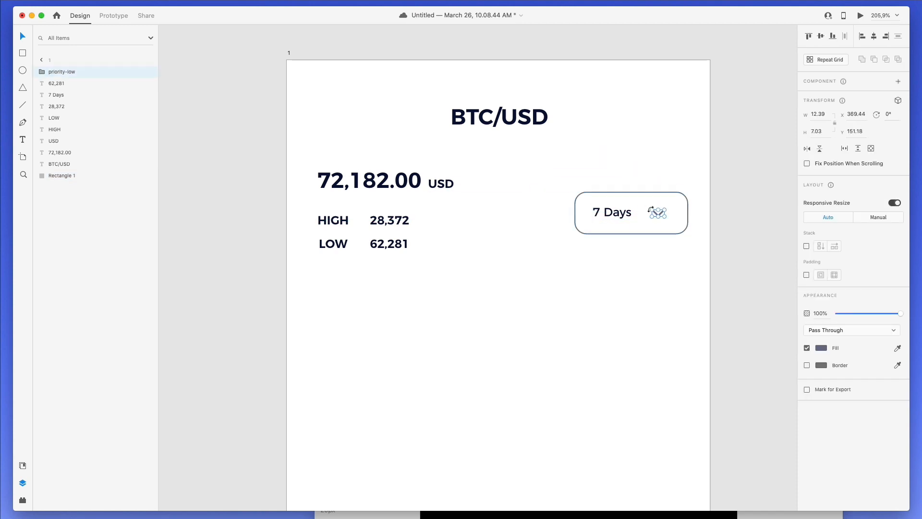
key(Up)
key(Right)
key(Right)
key(Down)
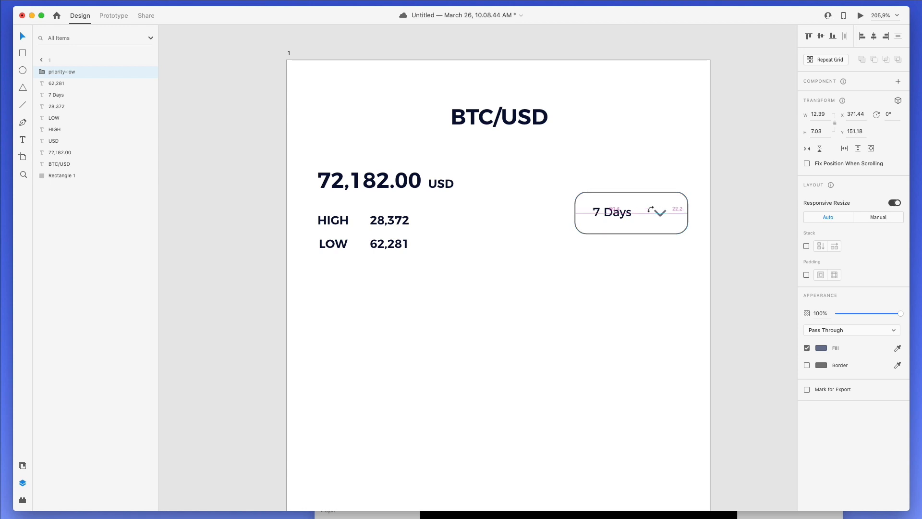
key(Right)
key(Right)
key(Right)
key(Right)
key(Right)
click(672, 155)
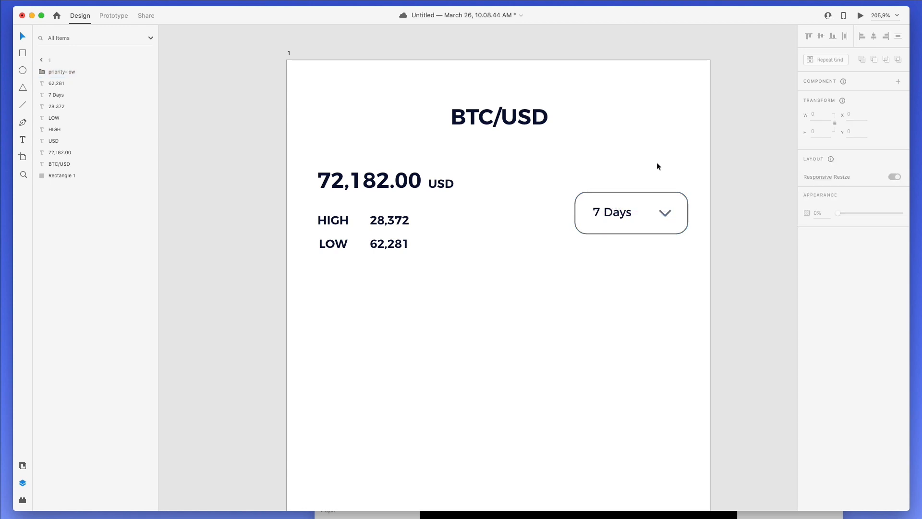
- Fill the 7 Days text and the chevron with vivid blue (#1A41EF)
click(612, 212)
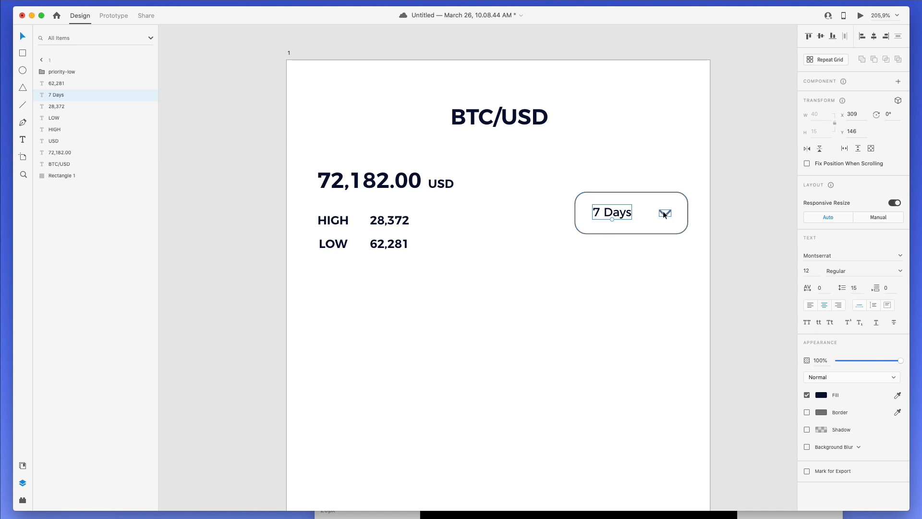
shift+click(663, 211)
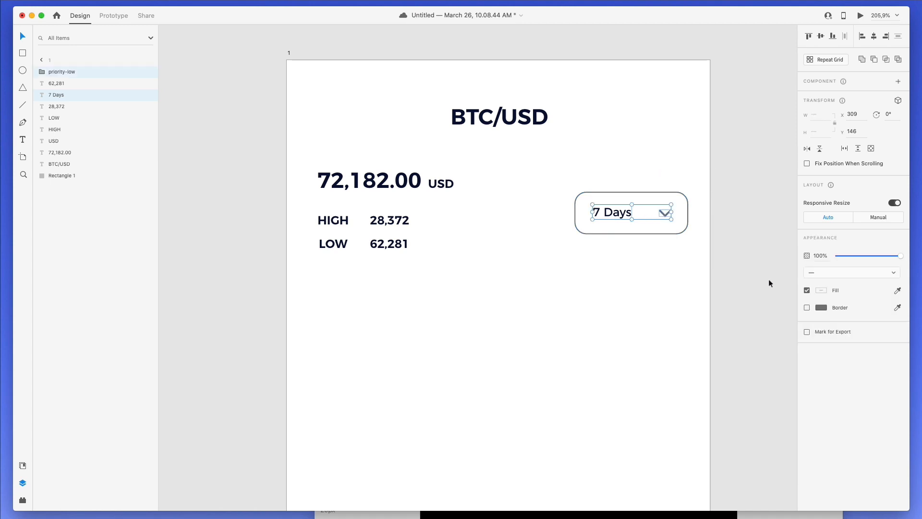
click(821, 289)
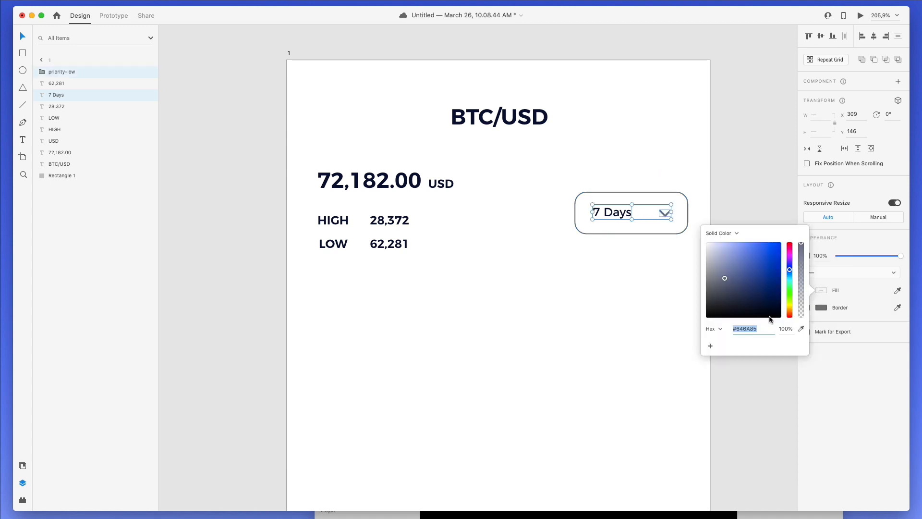
click(759, 275)
drag(760, 275, 764, 247)
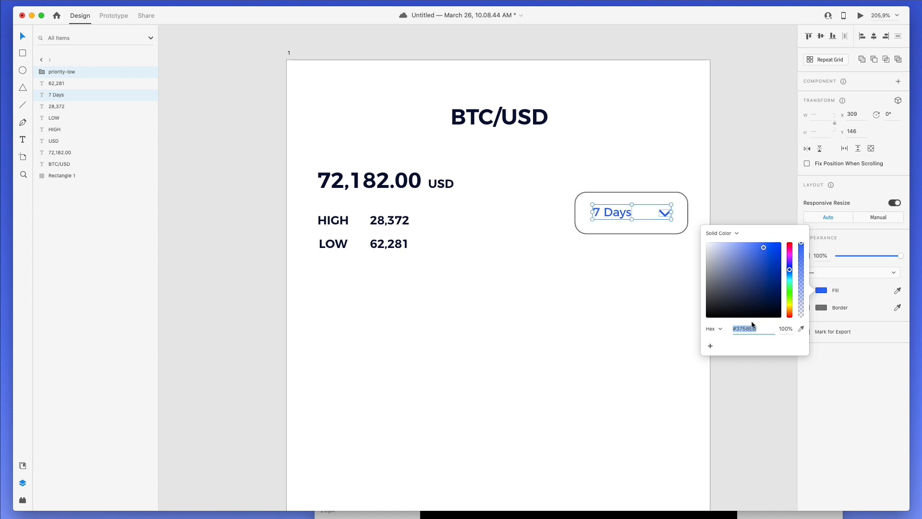
click(772, 247)
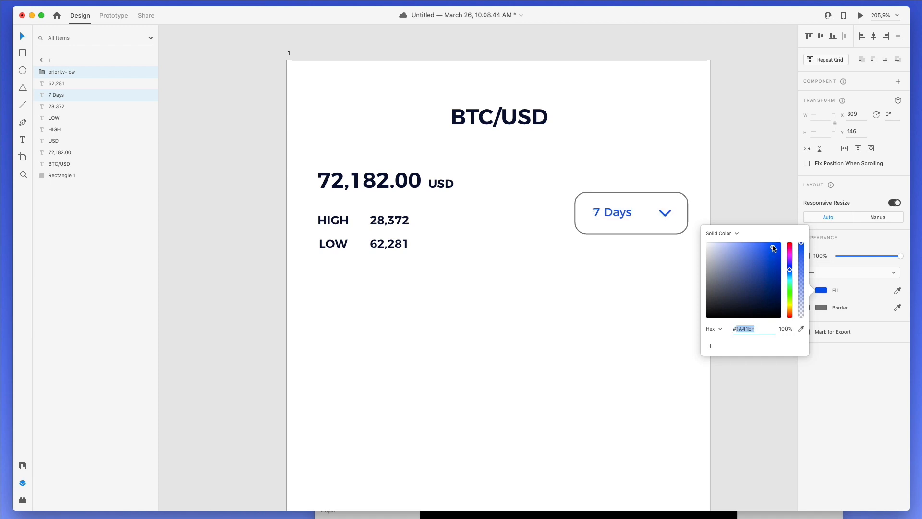
click(632, 191)
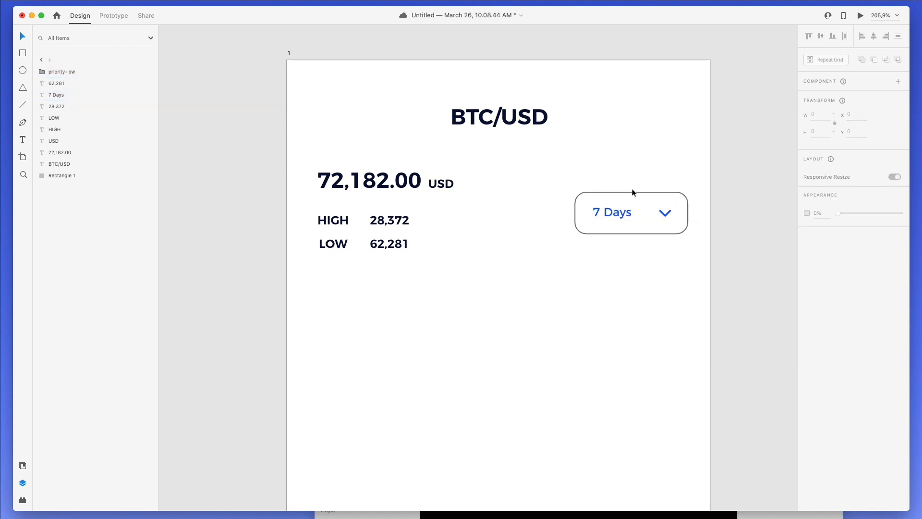
- Give the 7 Days box rectangle a blue border
click(632, 191)
click(824, 327)
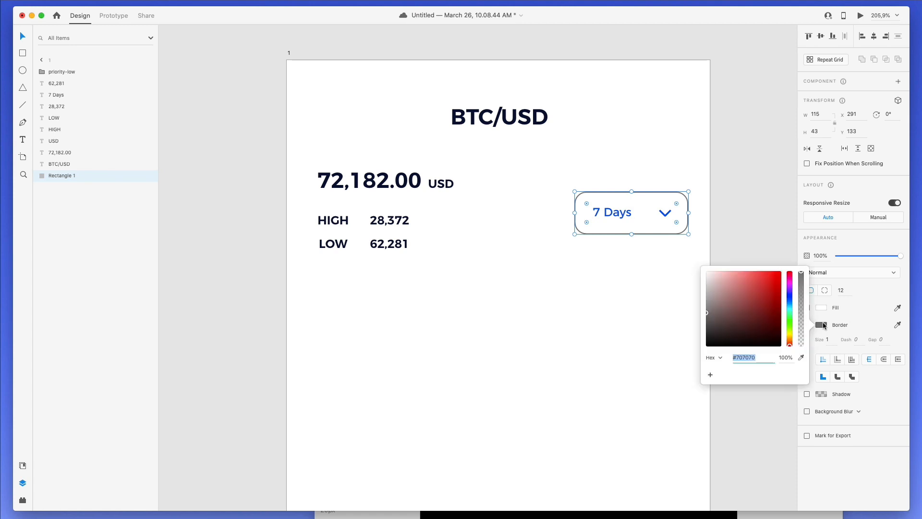
text(#1C42EF)
key(Return)
click(611, 160)
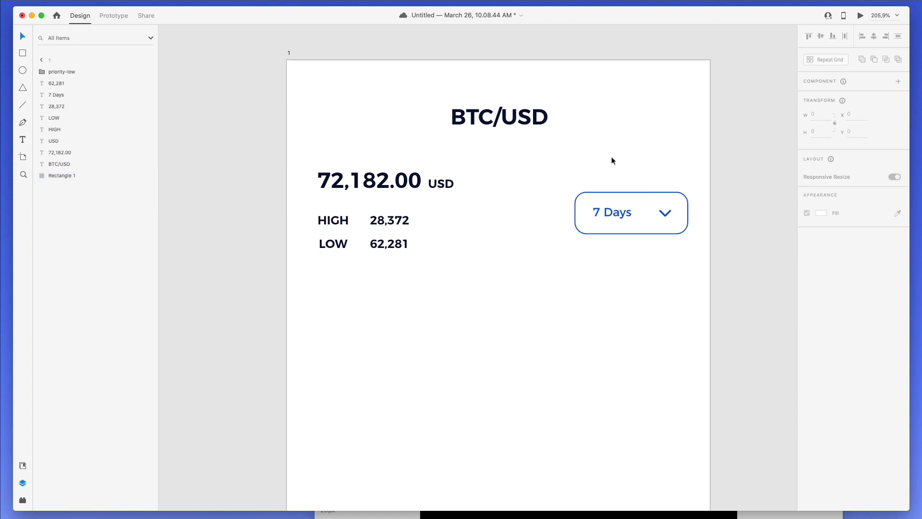
- Colour the high value 28,372 a bright green
click(403, 222)
click(817, 395)
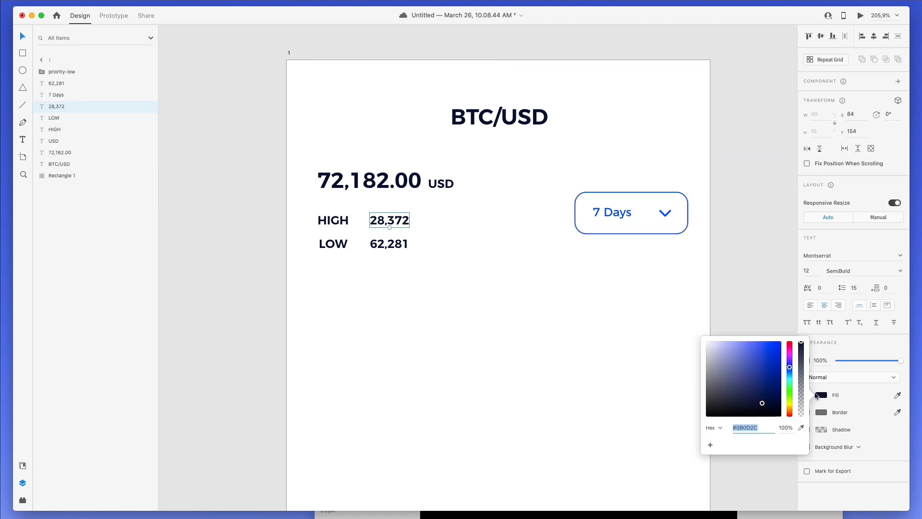
click(788, 387)
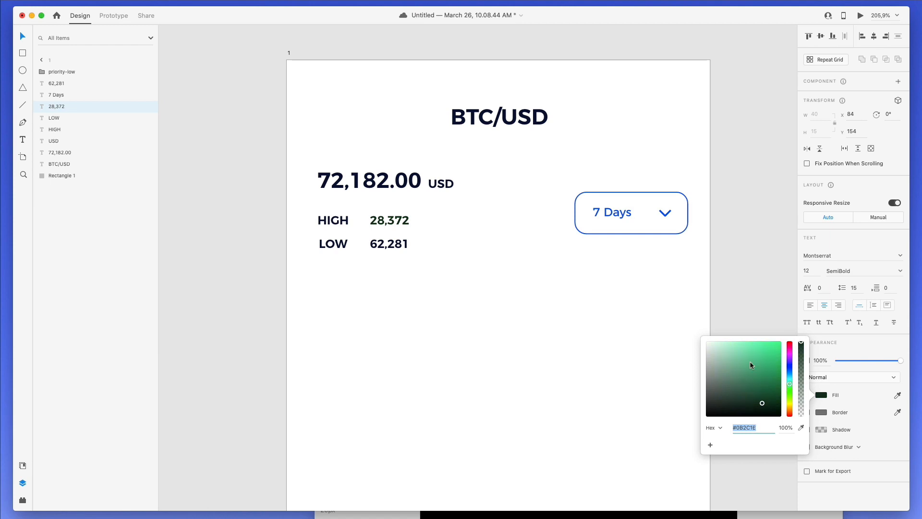
drag(751, 365, 814, 355)
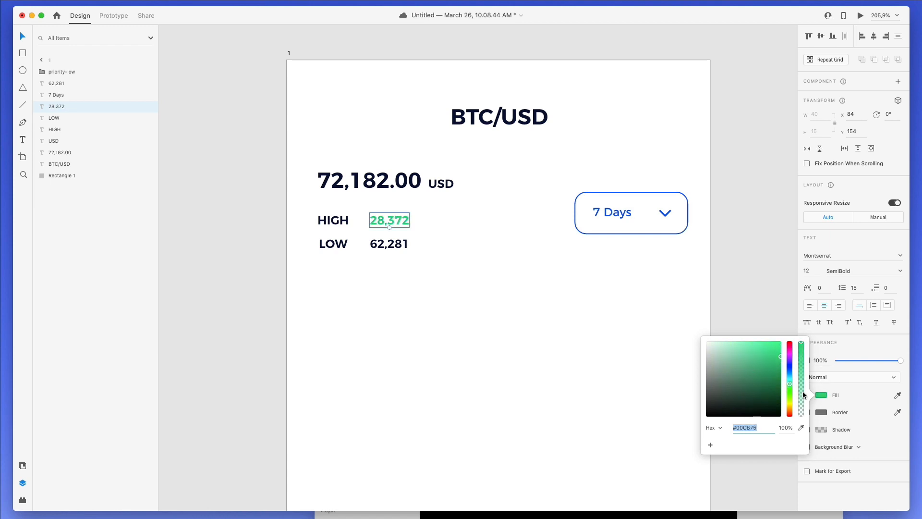
drag(791, 385, 790, 389)
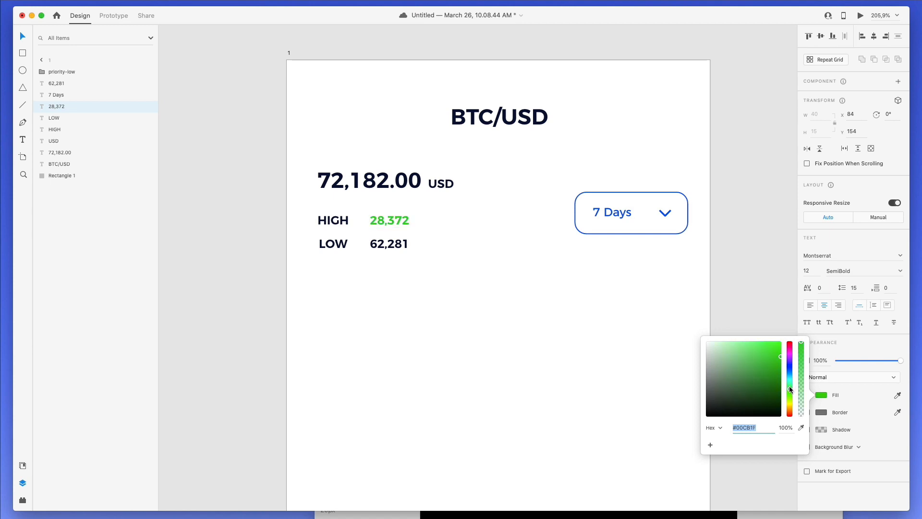
- Colour the low value 62,281 crimson (#D8004C)
click(399, 249)
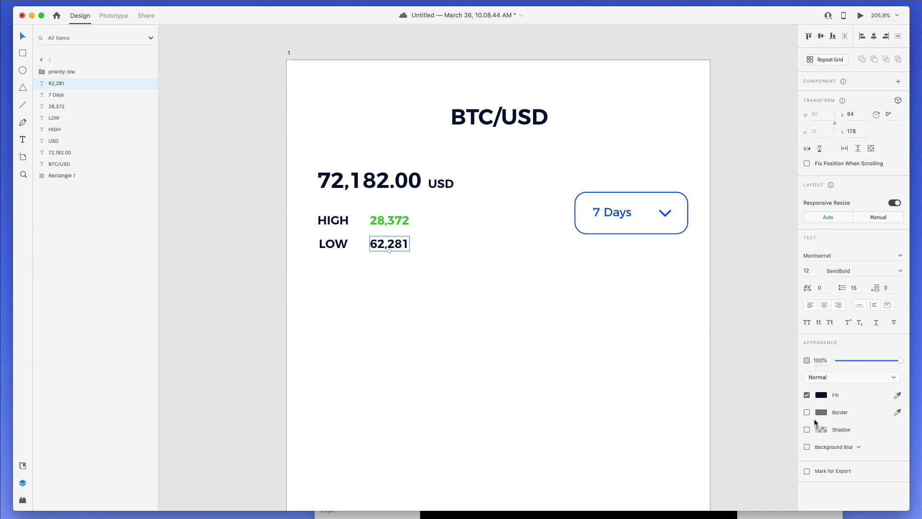
click(821, 395)
click(790, 352)
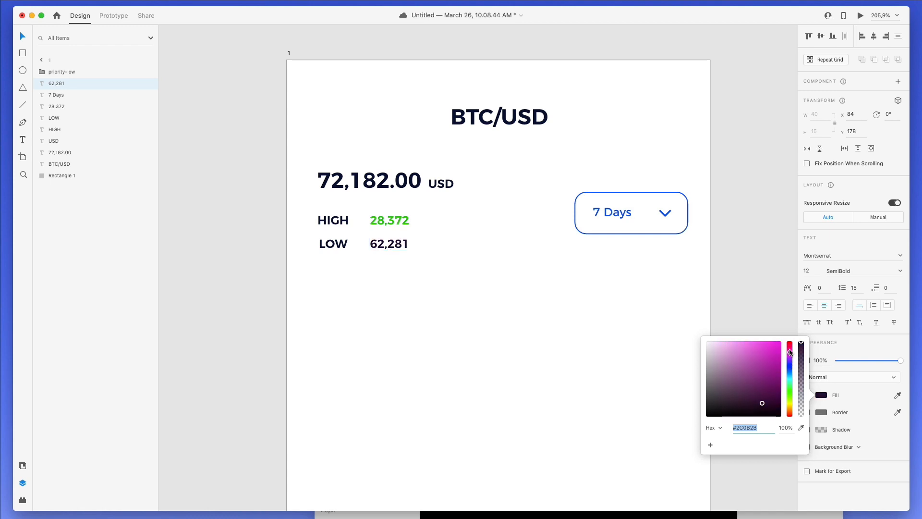
mouse_move(790, 352)
mouse_down()
mouse_move(776, 354)
mouse_move(791, 346)
mouse_up()
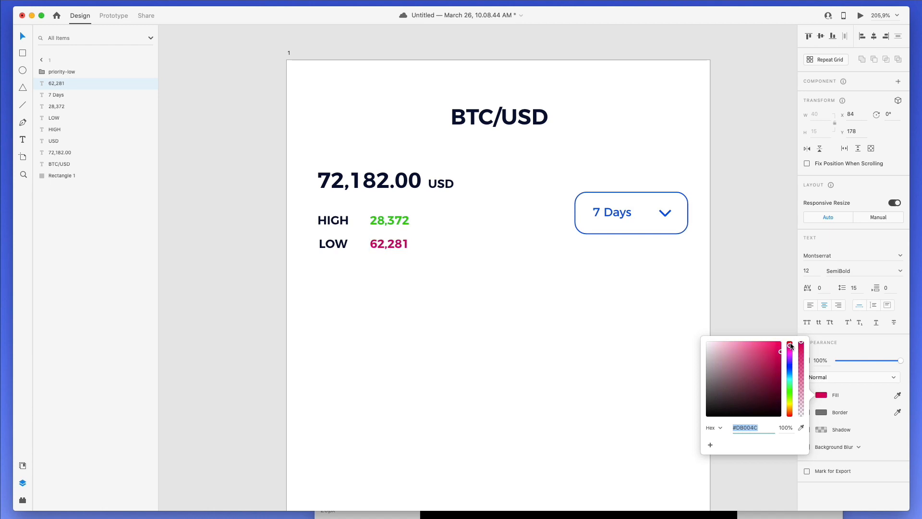
click(576, 312)
drag(297, 213, 359, 262)
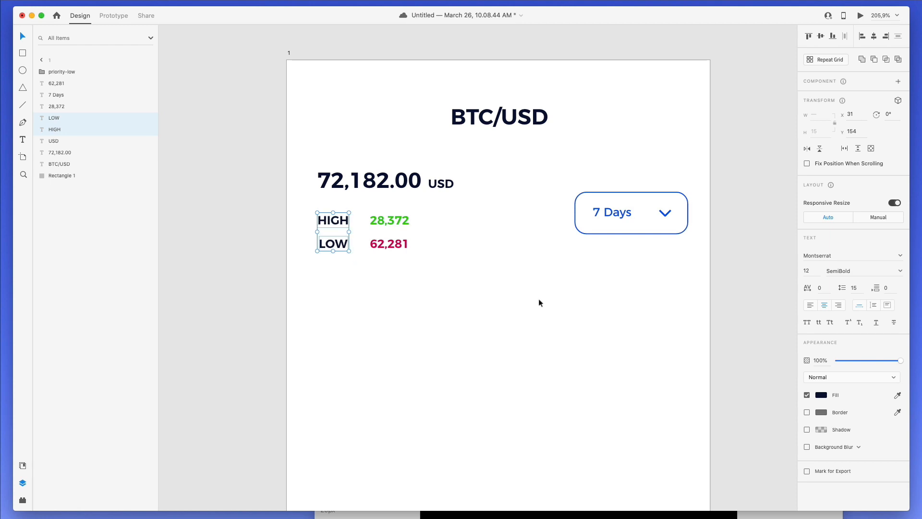
- Left-align the HIGH and LOW labels, make them light grey #9D9EA7, and set Montserrat Medium
click(863, 38)
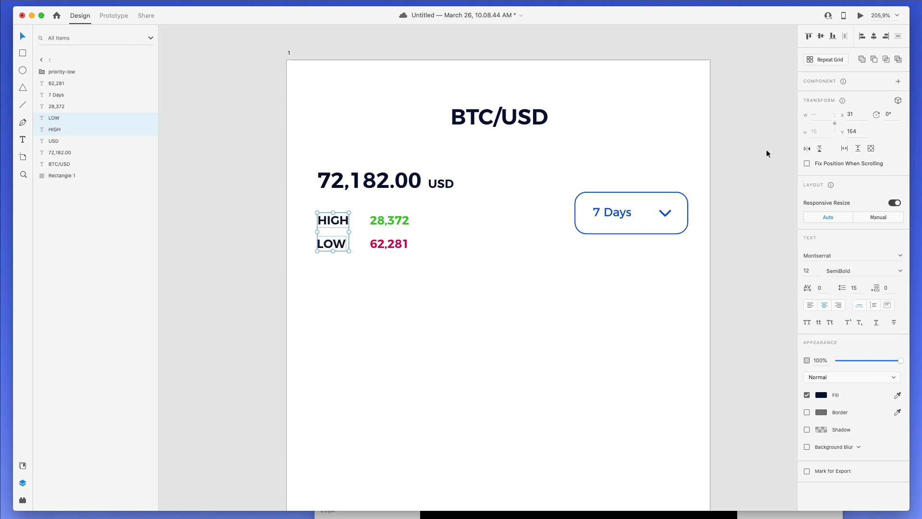
click(822, 395)
click(721, 364)
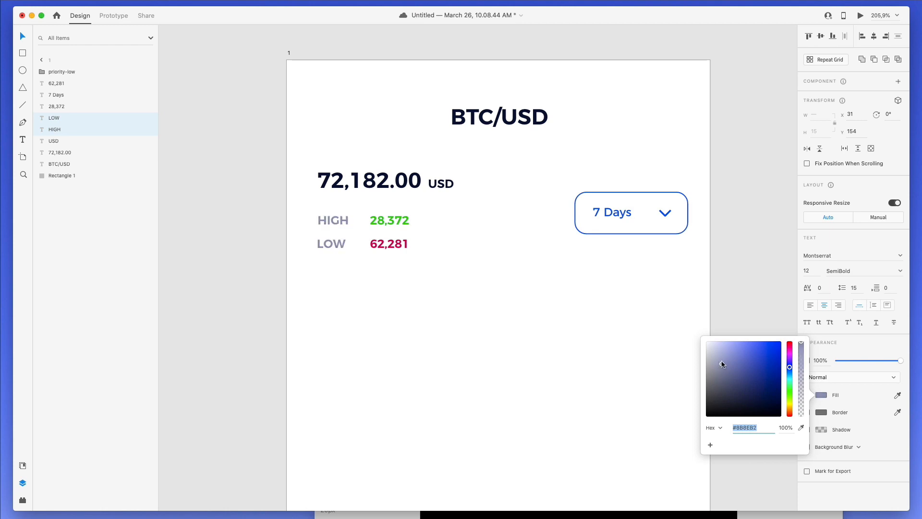
mouse_move(722, 364)
mouse_down()
mouse_move(710, 354)
mouse_move(710, 367)
mouse_up()
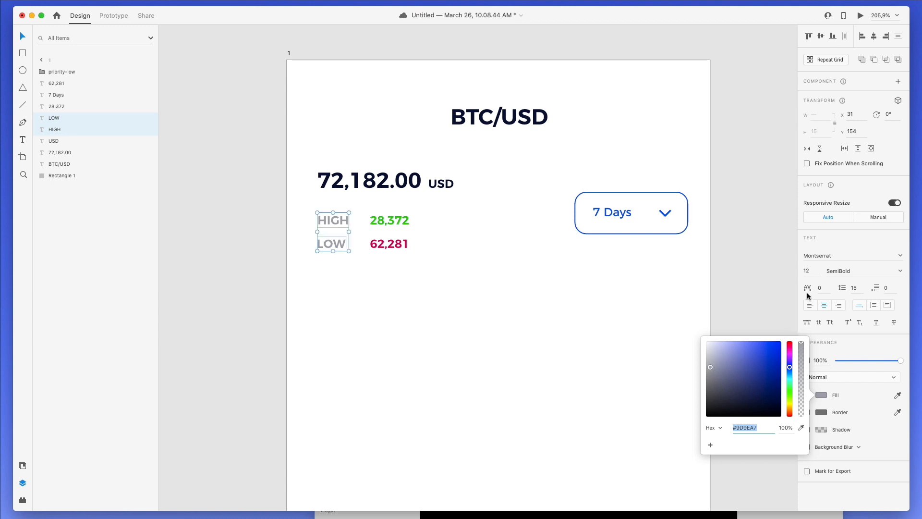
click(896, 270)
click(853, 317)
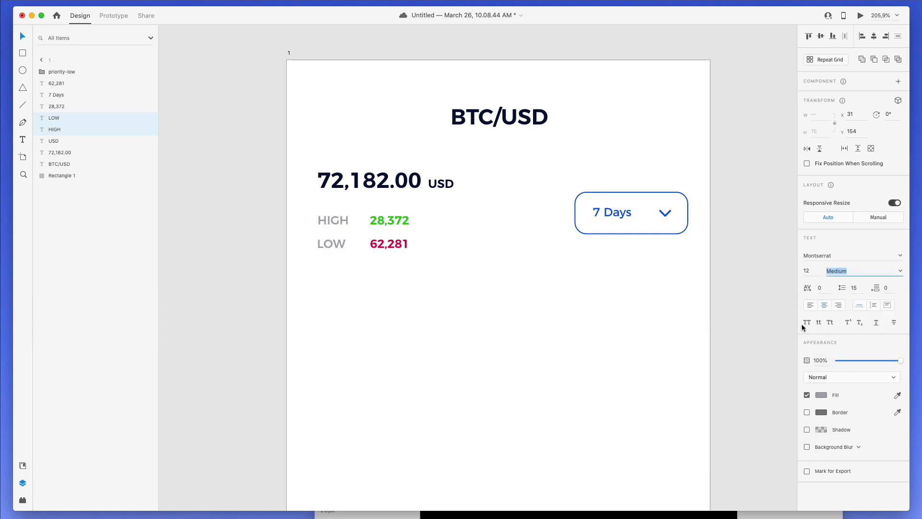
- Add a vertical guide from the artboard edge and look over the canvas
double_click(552, 327)
scroll(385, 260, up, 1)
scroll(384, 258, down, 3)
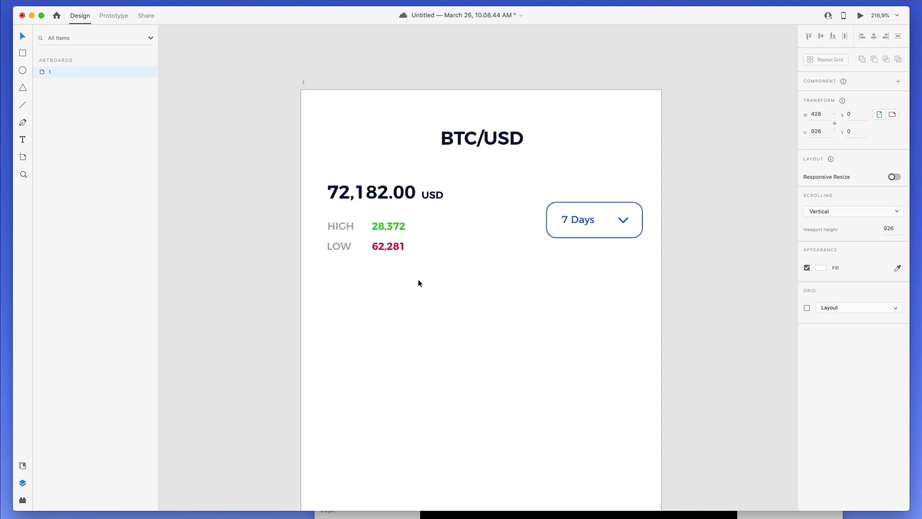
scroll(439, 302, up, 1)
drag(309, 231, 437, 292)
click(296, 255)
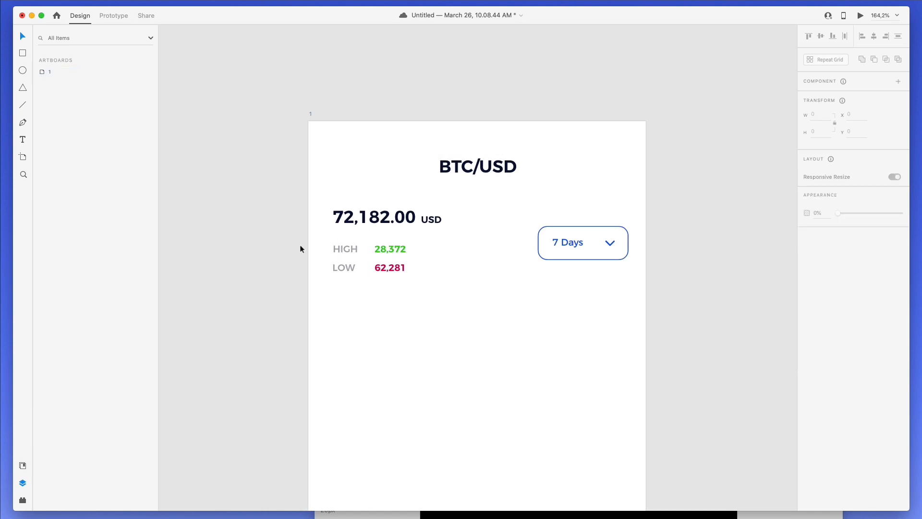
scroll(307, 248, down, 2)
scroll(308, 247, right, 1)
scroll(383, 190, right, 1)
scroll(384, 190, down, 1)
scroll(384, 182, left, 1)
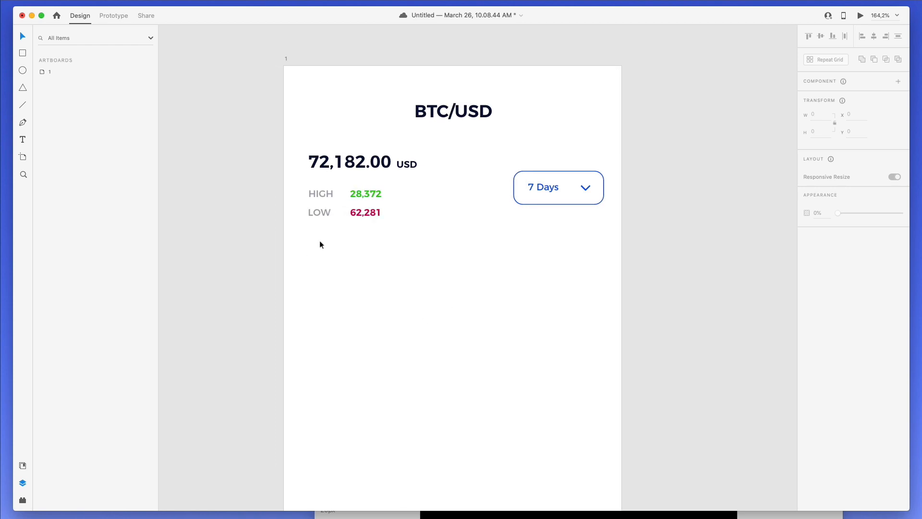
scroll(348, 232, down, 1)
scroll(324, 212, right, 1)
scroll(325, 212, left, 1)
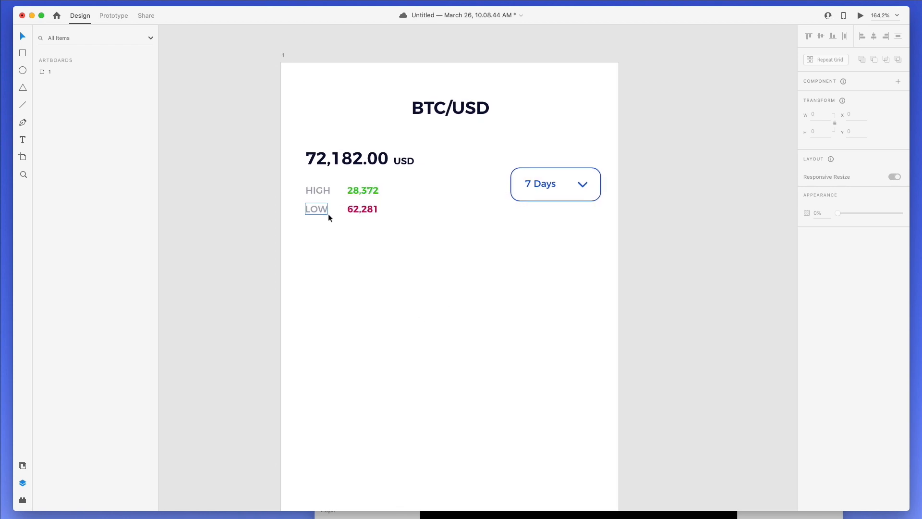
- Place Nucleo's 'nav-left' chevron from the arrow results at the artboard's top left
key(super+Tab)
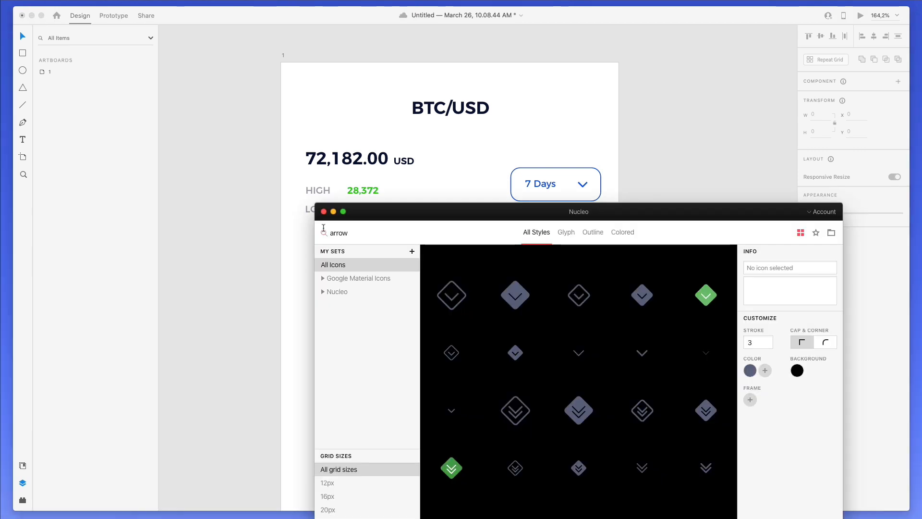
double_click(350, 235)
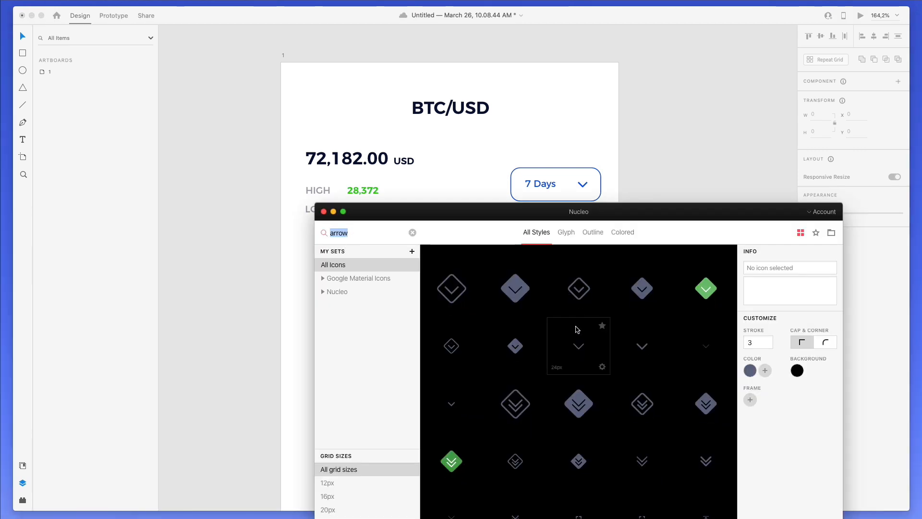
scroll(578, 327, down, 5)
scroll(501, 353, down, 7)
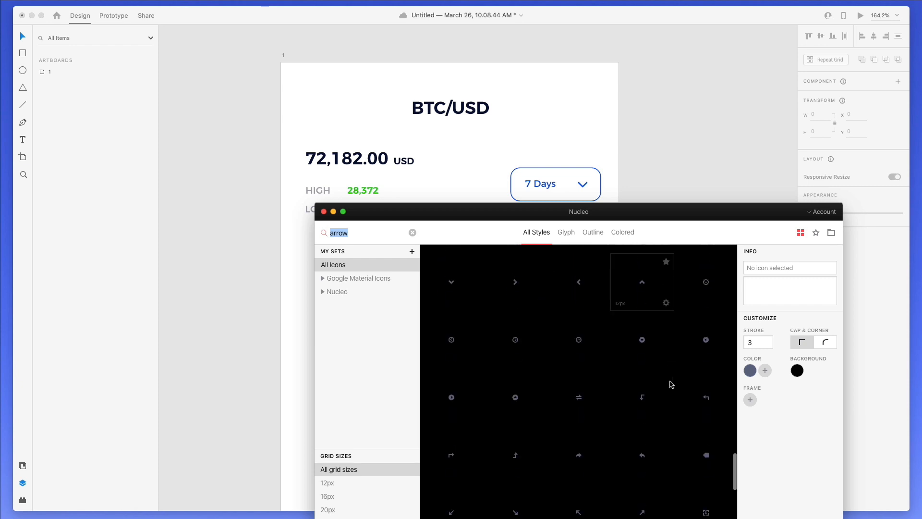
scroll(667, 382, down, 3)
click(378, 187)
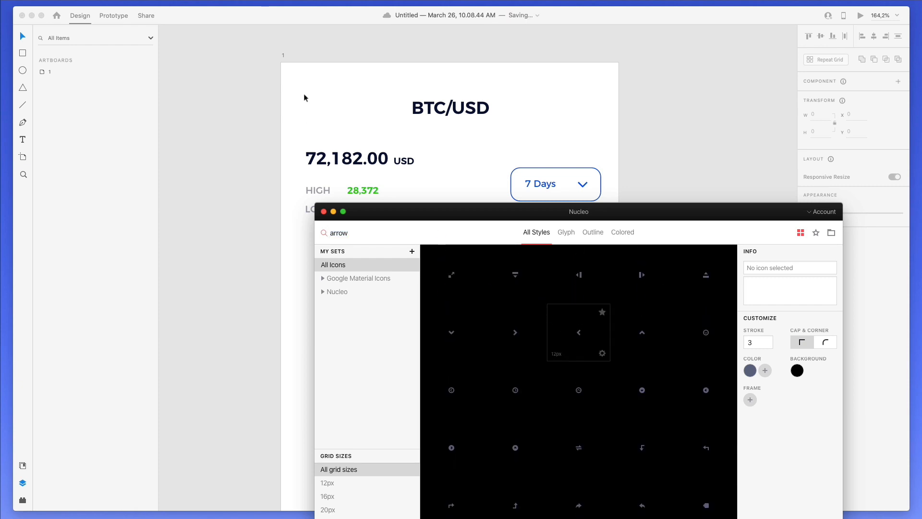
- Search Nucleo for 'hamburg' and drag a menu icon to the artboard's top right
click(362, 234)
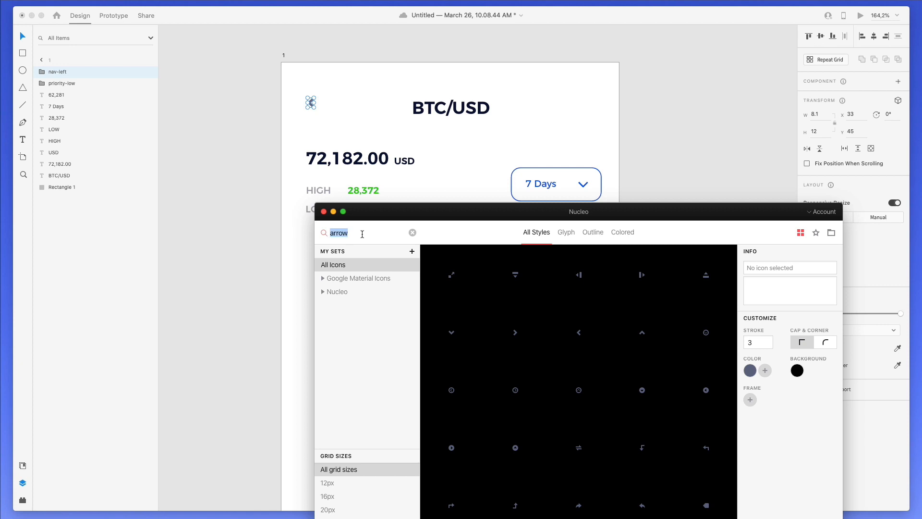
text(hamburg)
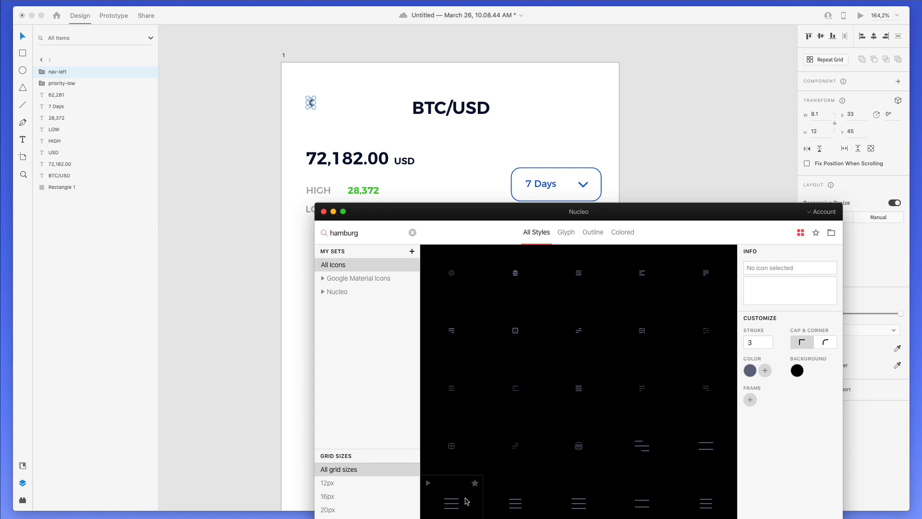
drag(448, 503, 592, 104)
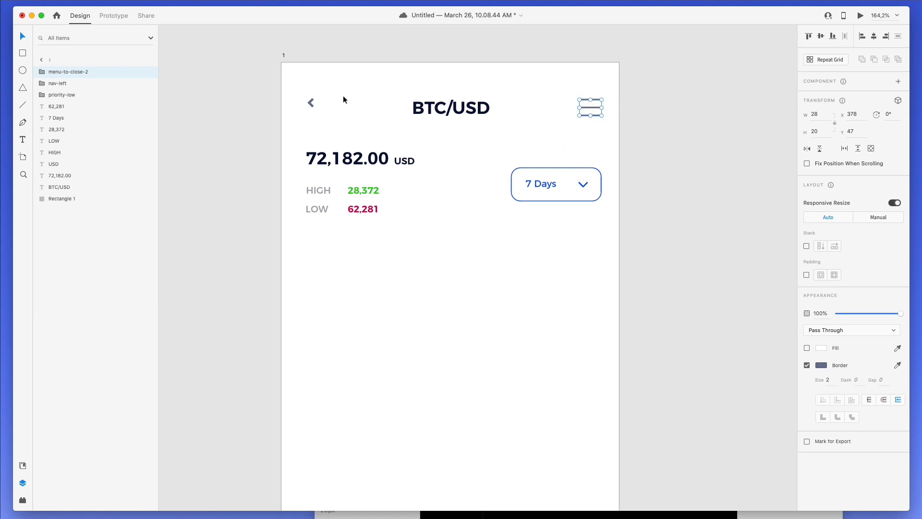
- Delete the nav-left back-arrow icon
click(311, 105)
drag(317, 96, 315, 103)
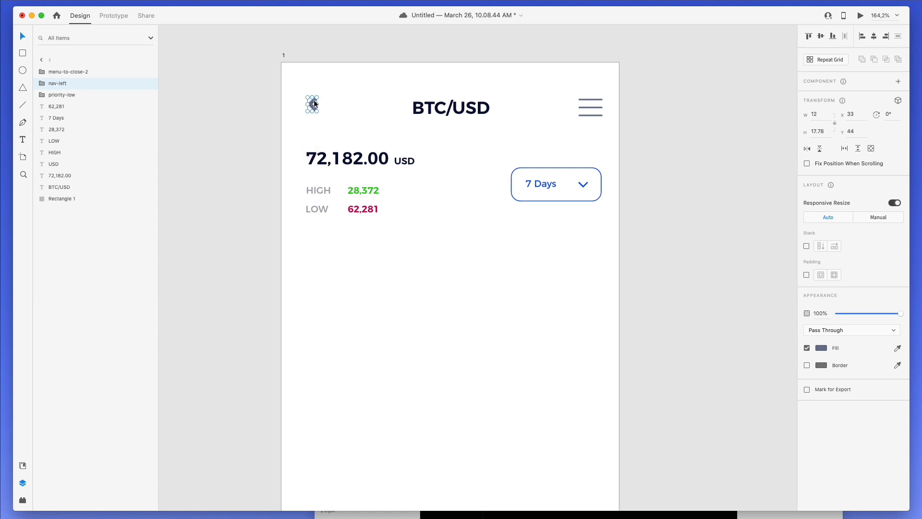
key(Delete)
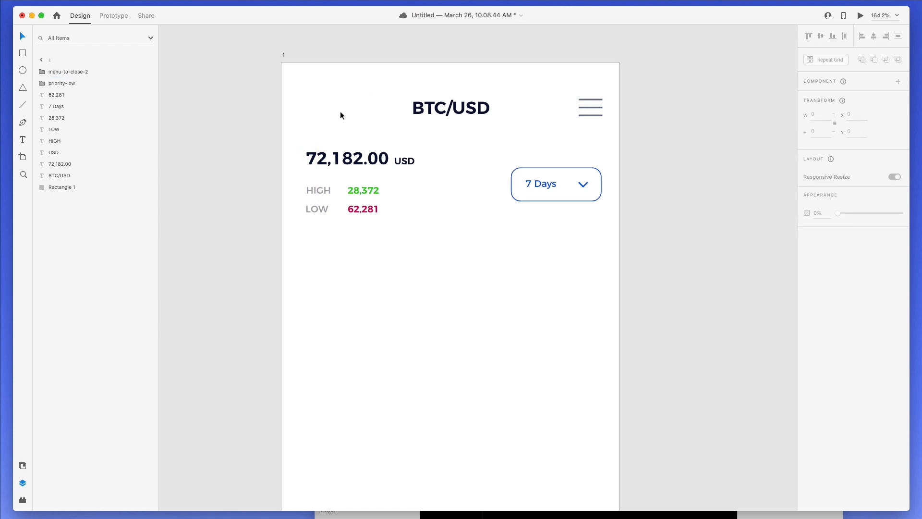
- Duplicate the dropdown chevron into the header and give it the hamburger lines' grey
click(584, 183)
drag(585, 182, 576, 104)
click(316, 100)
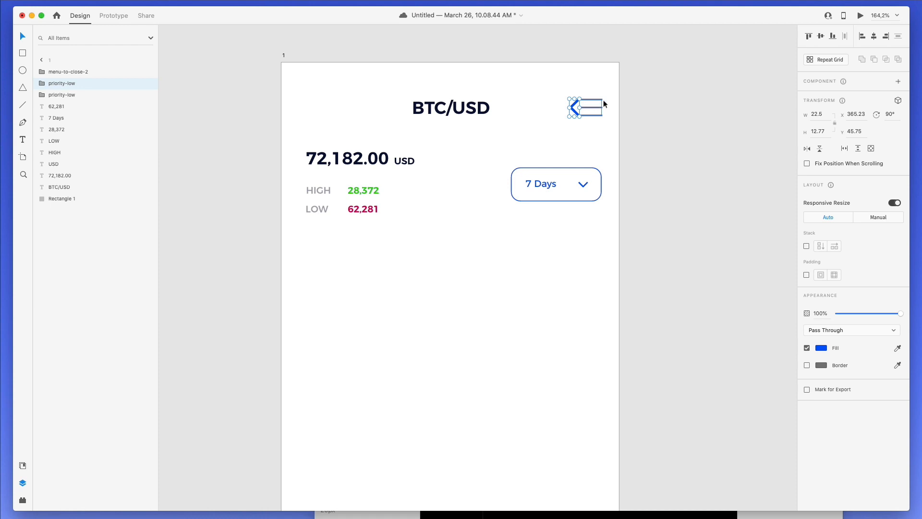
click(896, 347)
click(593, 102)
- Move the grey arrow to the left side of the header
scroll(591, 99, right, 1)
scroll(567, 103, down, 1)
drag(558, 104, 353, 113)
click(571, 103)
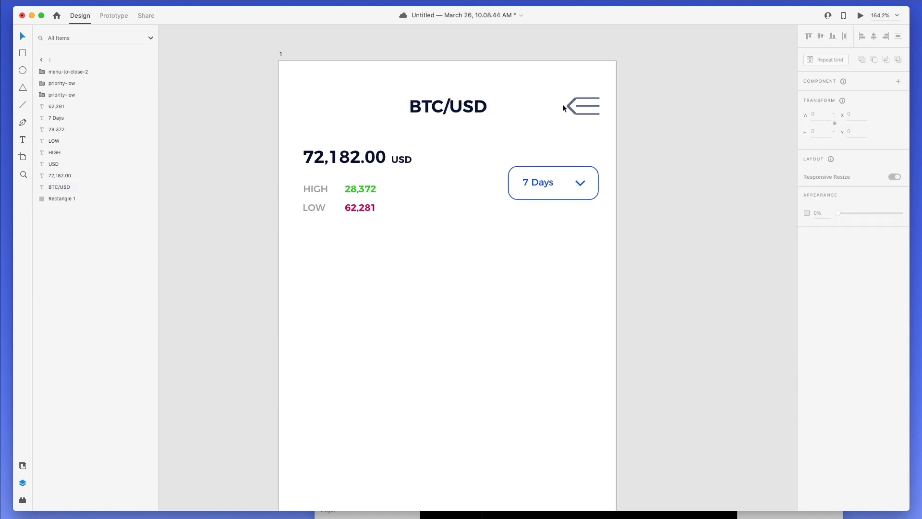
scroll(571, 103, down, 1)
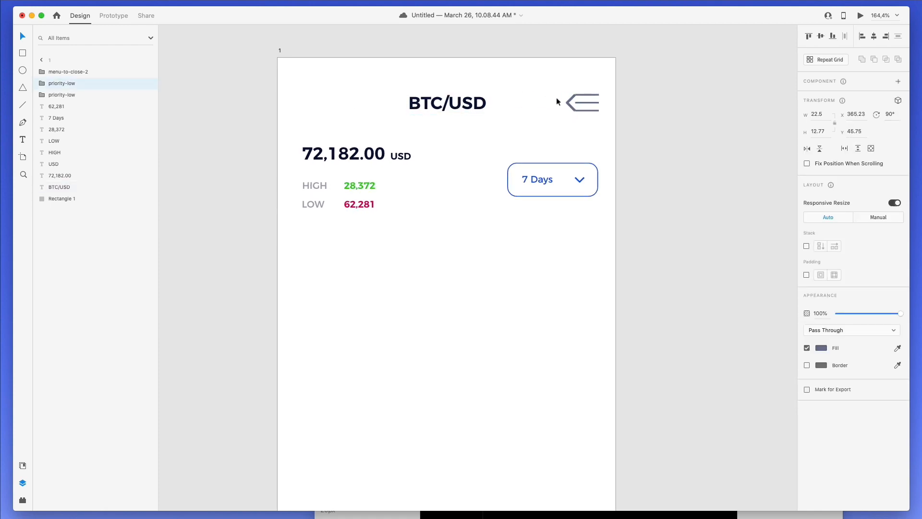
drag(571, 99, 308, 102)
scroll(309, 102, left, 1)
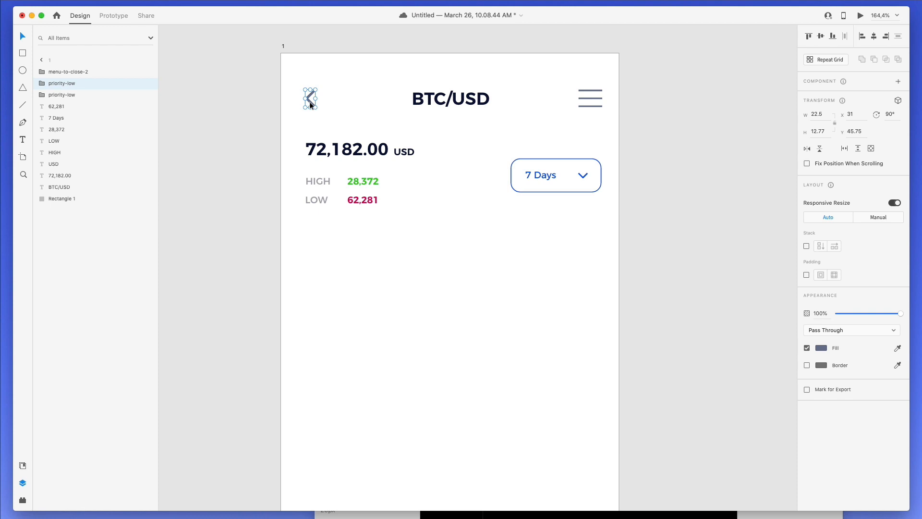
- Align the back arrow and hamburger icon on their vertical middles
click(534, 294)
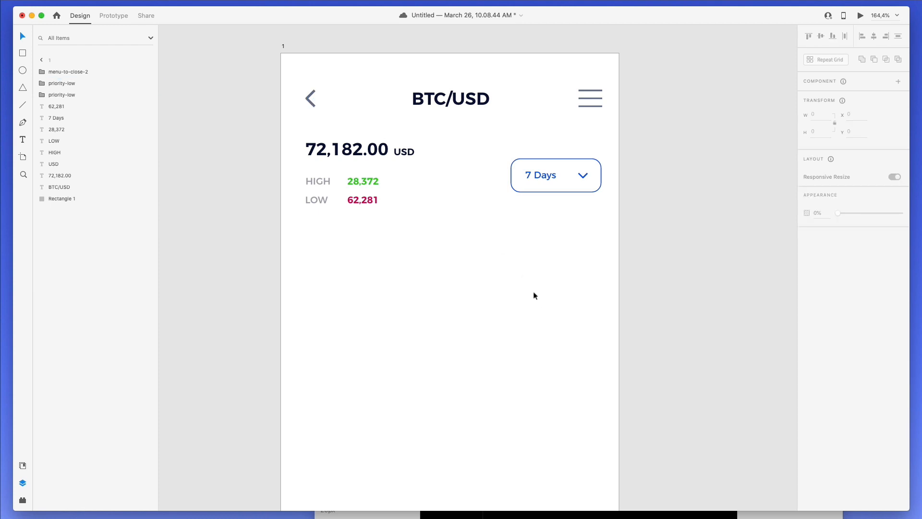
click(311, 99)
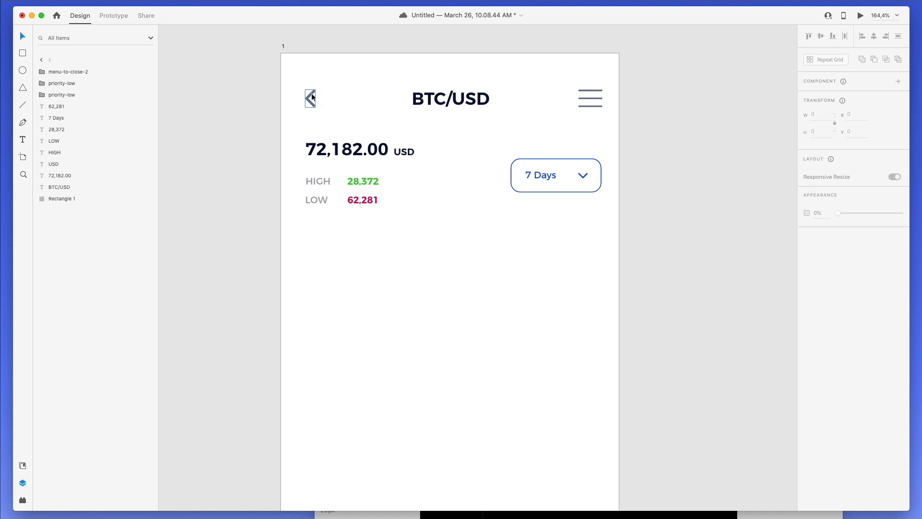
shift+click(592, 101)
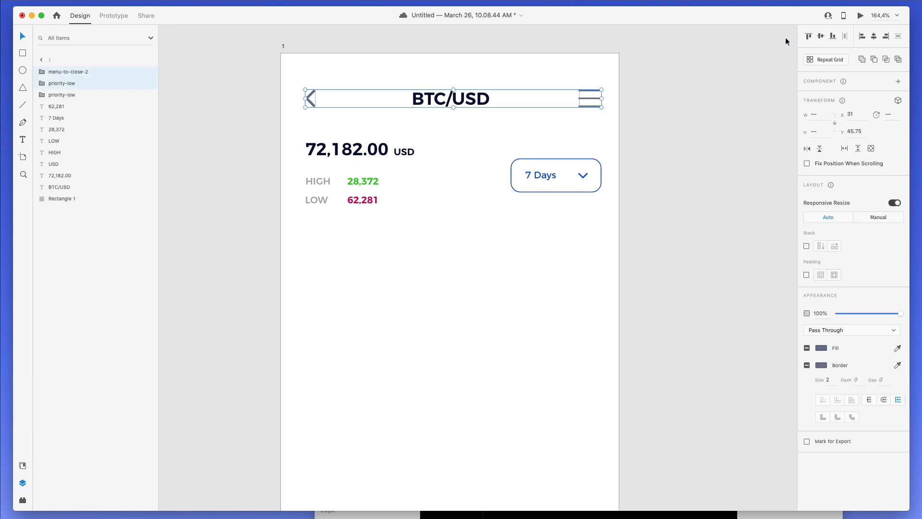
click(821, 37)
click(481, 246)
scroll(481, 247, down, 3)
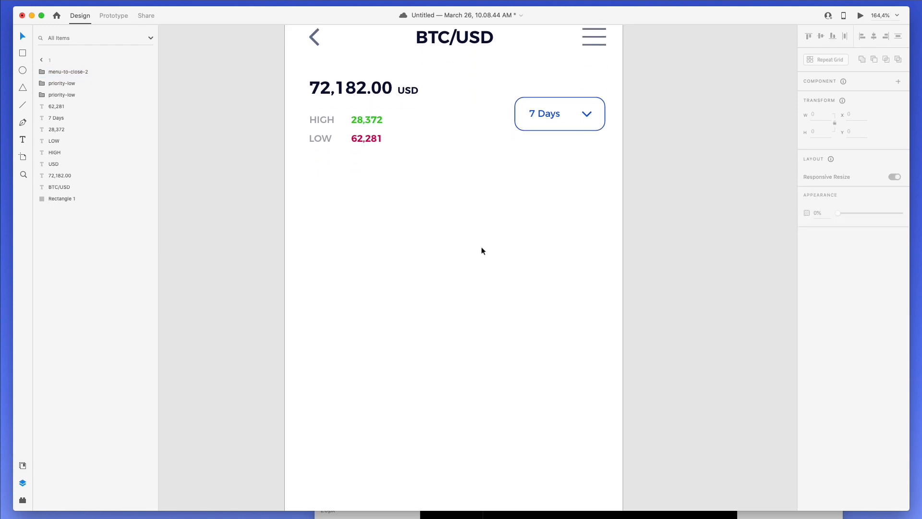
- Draw a tall thin borderless bar below the LOW row, filled with the HIGH value's green
key(r)
mouse_move(315, 198)
mouse_down()
mouse_move(317, 262)
mouse_move(321, 248)
mouse_up()
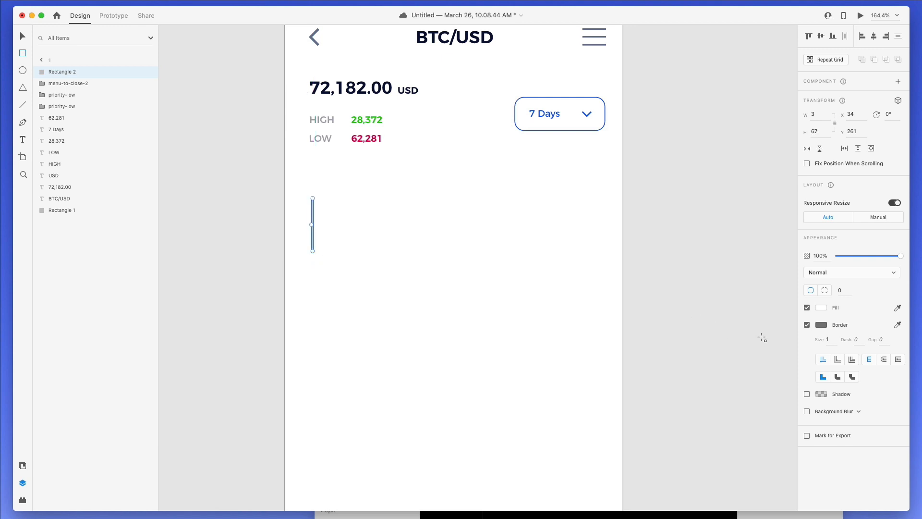
click(807, 325)
click(819, 306)
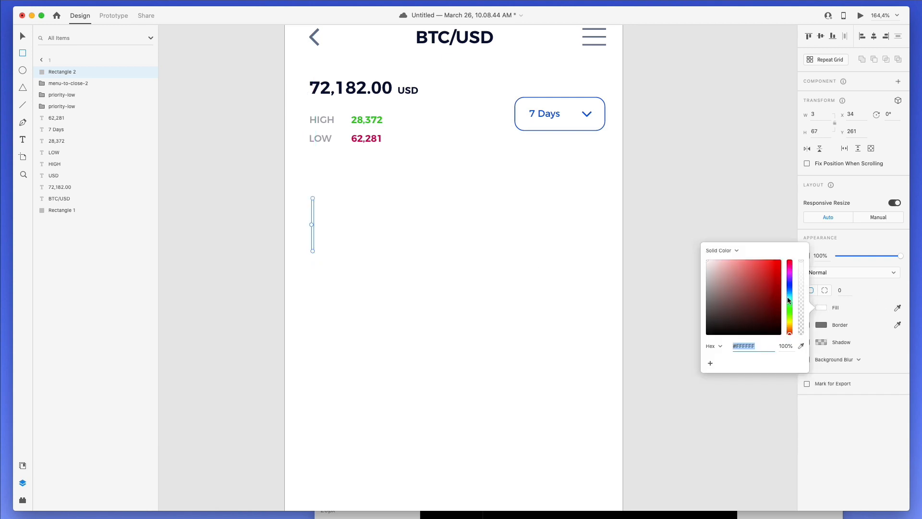
click(897, 308)
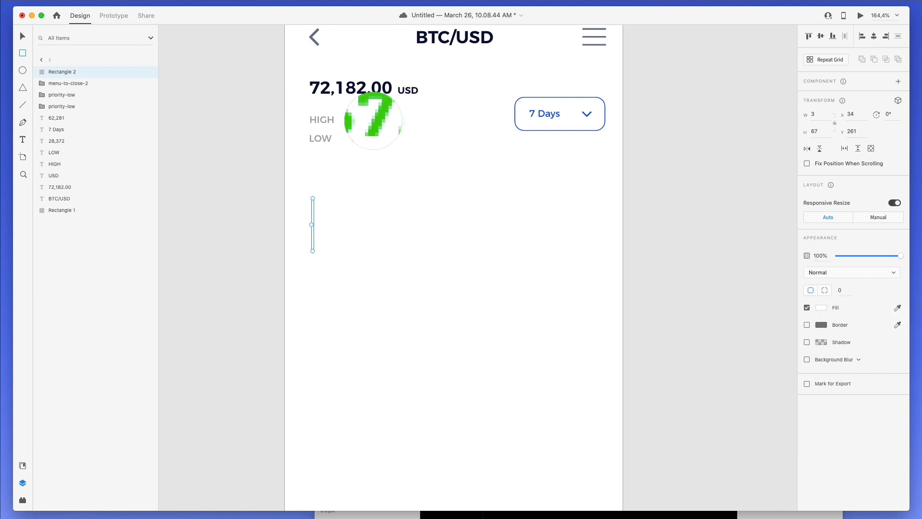
click(374, 120)
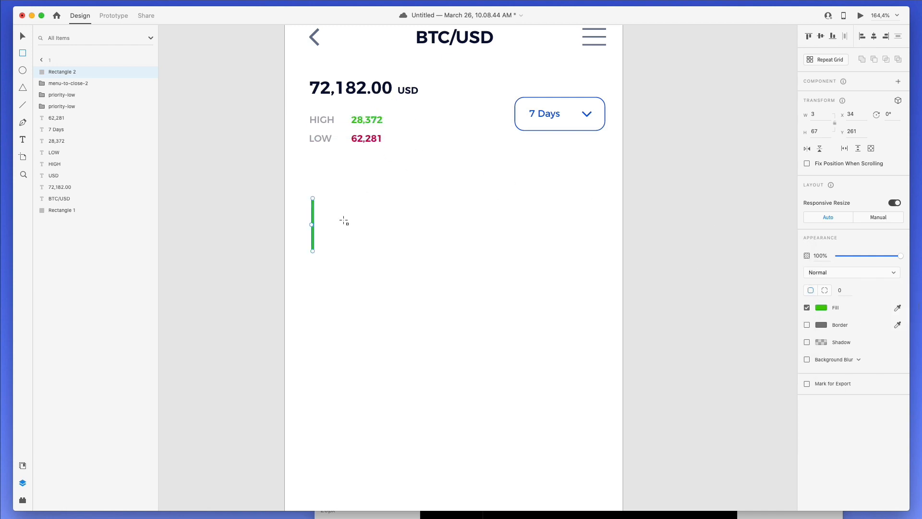
- Give the bar a corner radius of 10 and narrow it to 1.5 wide
click(840, 290)
text(10)
key(Return)
click(817, 114)
text(2)
key(Return)
key(Escape)
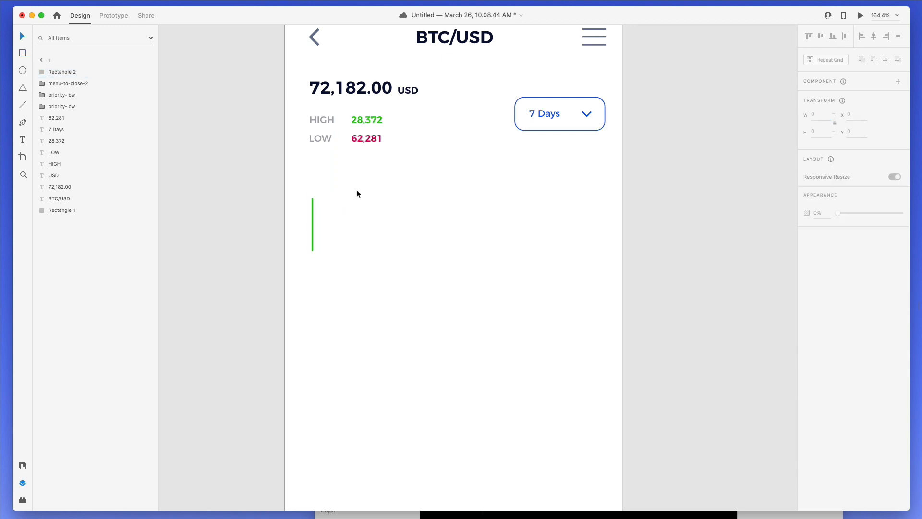
drag(322, 204, 357, 224)
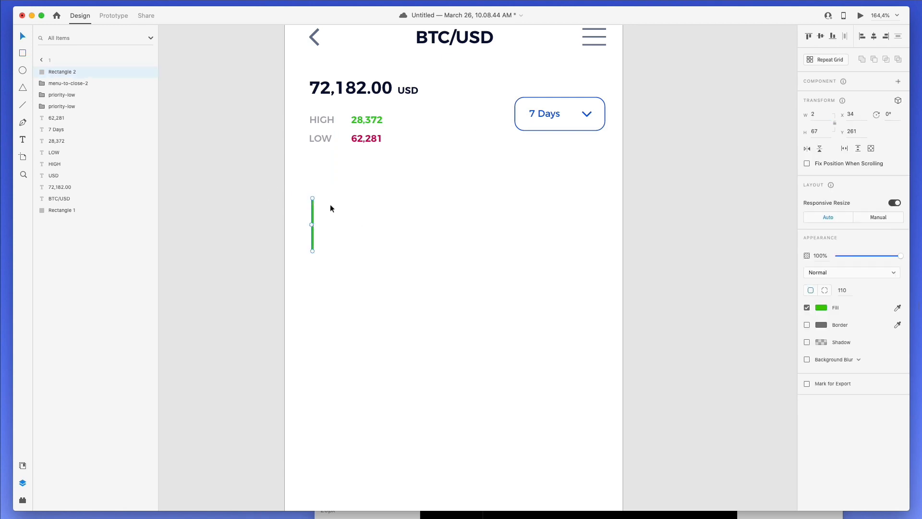
click(824, 117)
text(1,5)
key(Return)
click(305, 205)
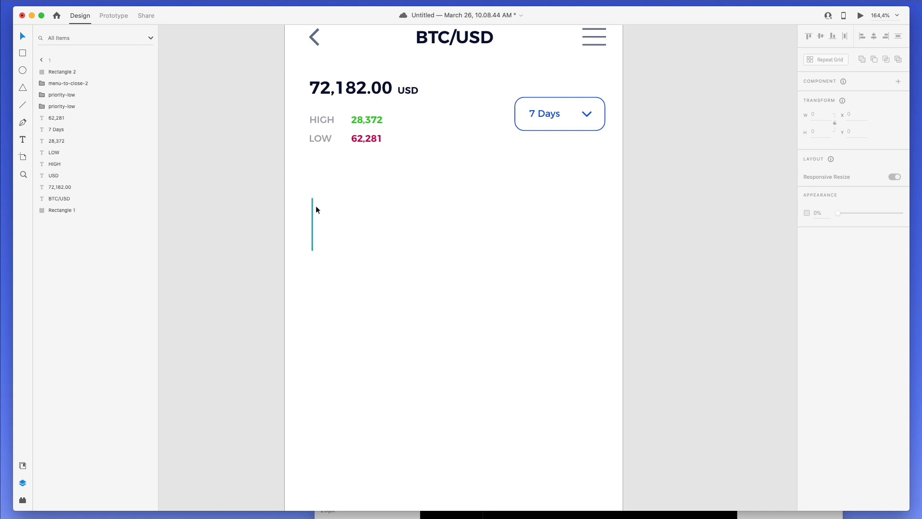
- Duplicate the wick and reshape the copy into a rounded 7.5 × 28 candle body
click(315, 202)
key(super+d)
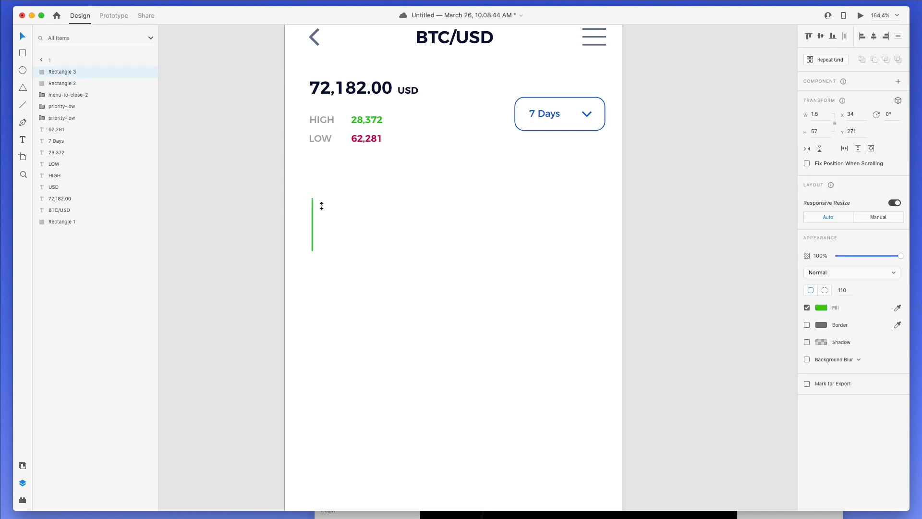
drag(322, 205, 322, 219)
scroll(313, 222, up, 5)
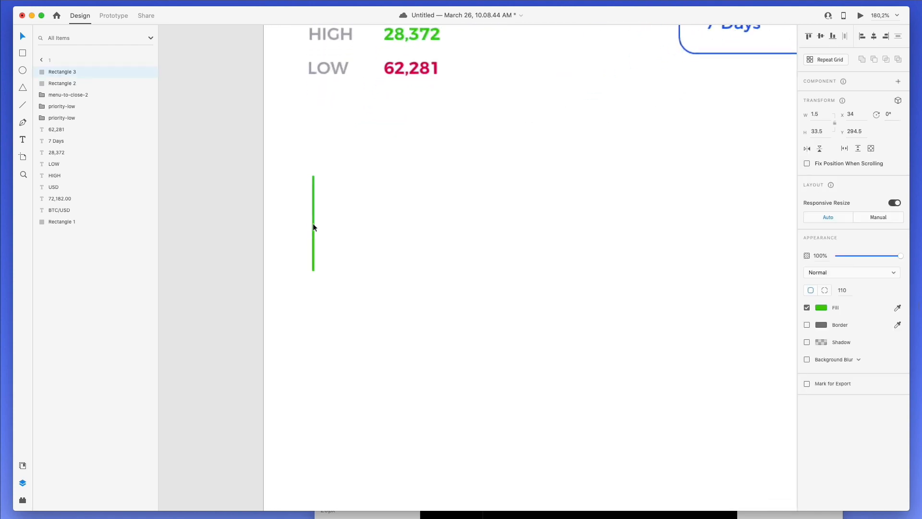
scroll(313, 223, up, 8)
drag(318, 220, 317, 180)
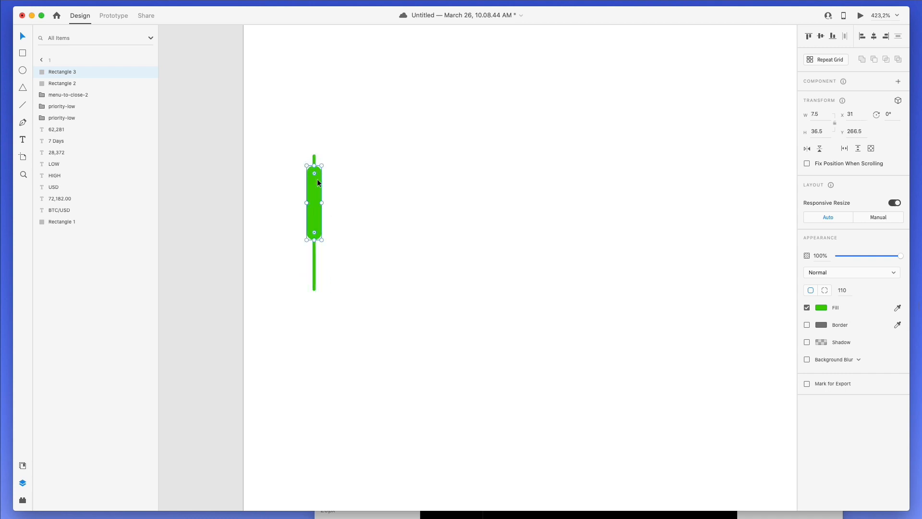
drag(318, 236, 321, 223)
- Select the wick and body together and place a copy to the right
scroll(378, 244, down, 5)
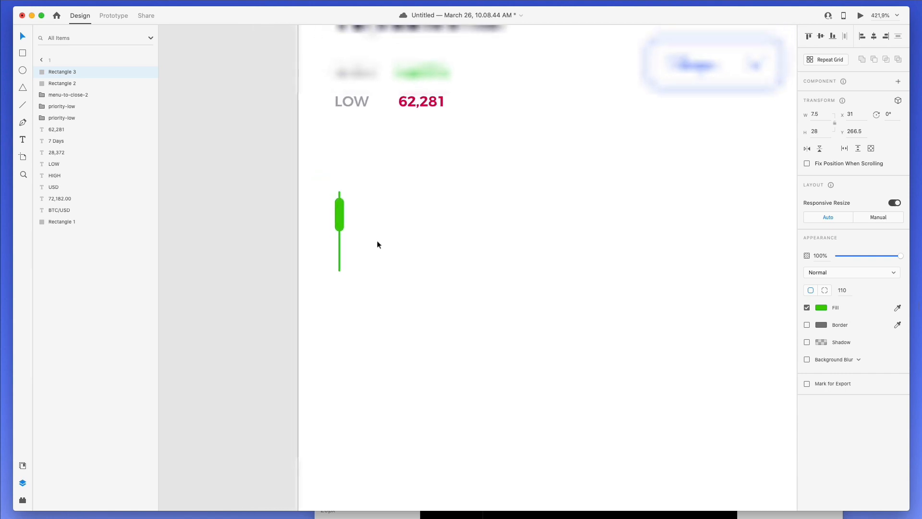
scroll(378, 245, up, 2)
drag(339, 243, 387, 301)
drag(345, 260, 374, 265)
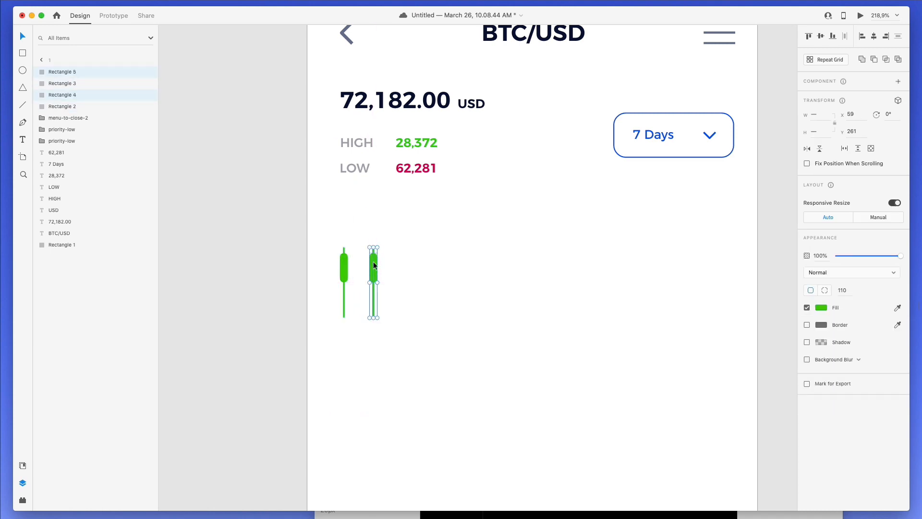
- Undo the extra candle copies and group the body and wick into one candle
key(super+d)
key(super+d)
key(super+z)
key(super+z)
key(super+z)
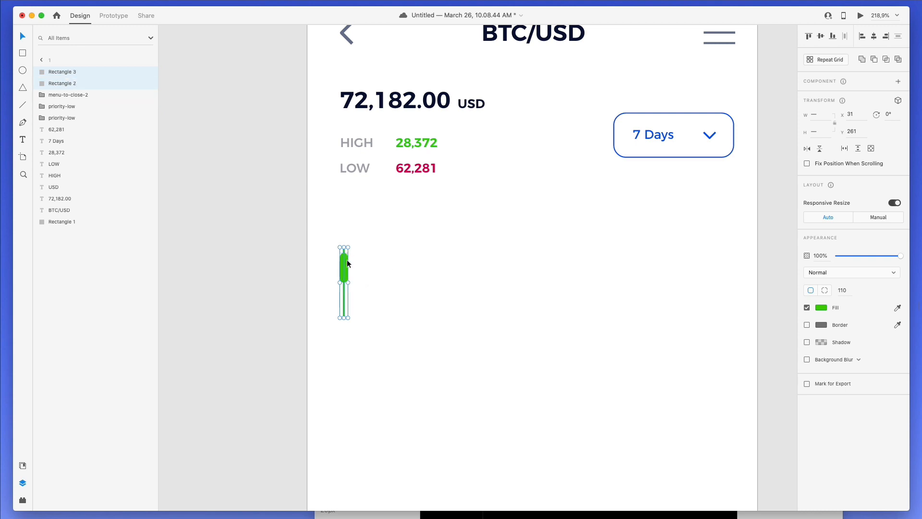
drag(347, 263, 403, 260)
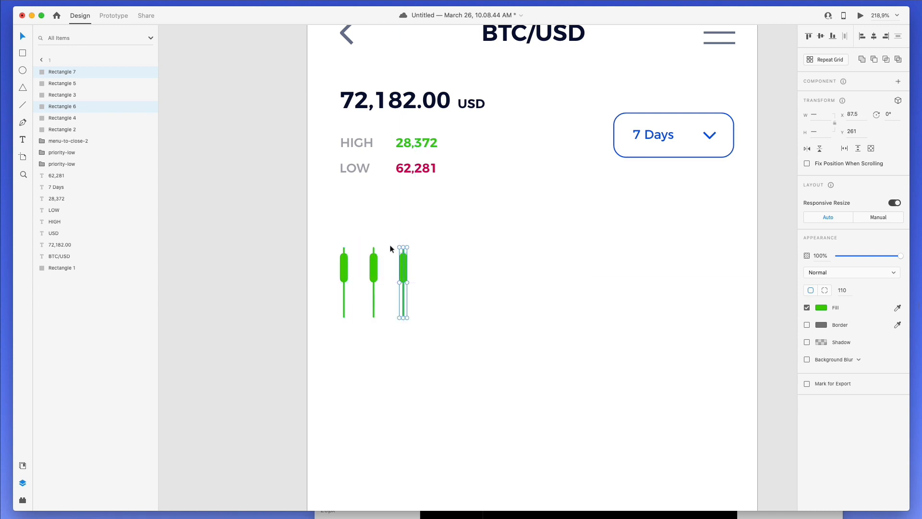
key(super+z)
key(super+z)
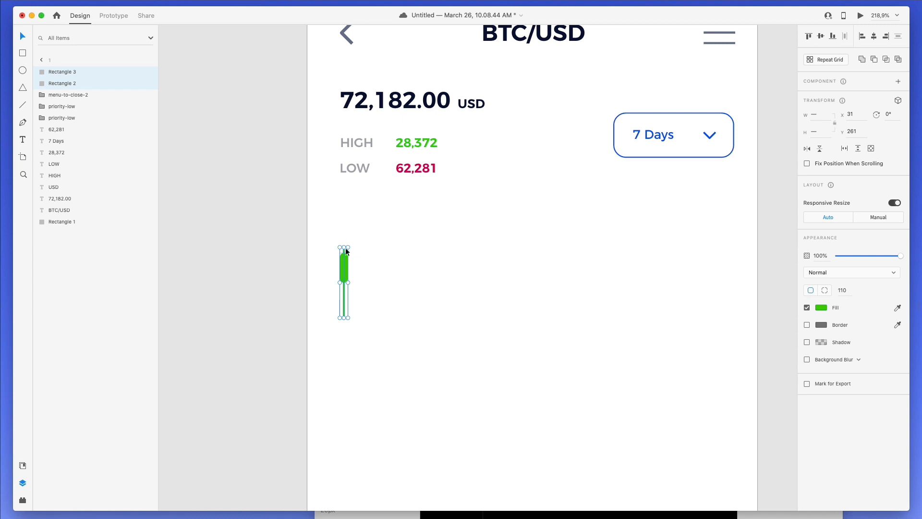
key(super+g)
- Copy the candle group into eleven and distribute them horizontally
drag(350, 272, 729, 263)
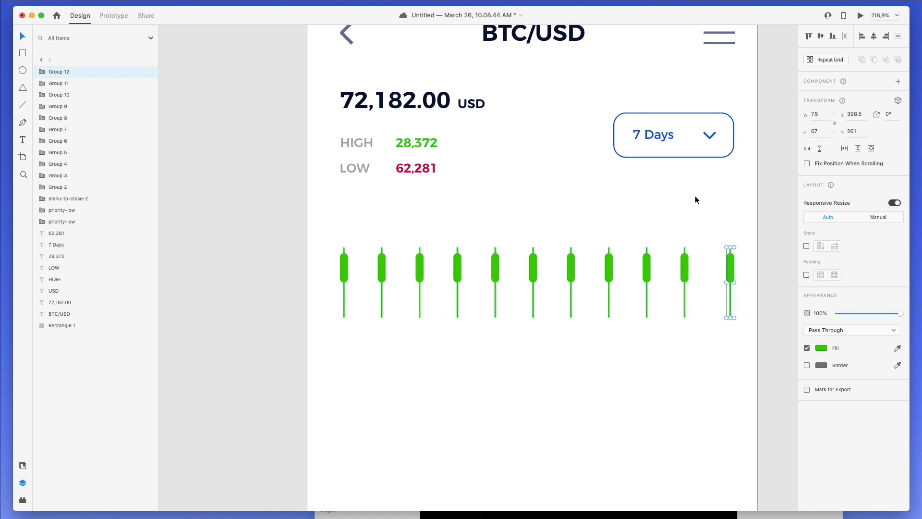
drag(743, 221, 307, 284)
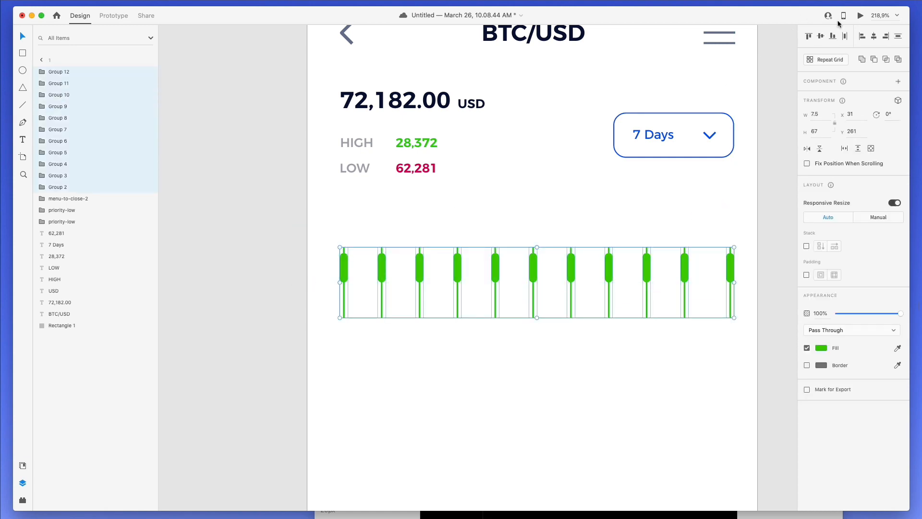
click(845, 37)
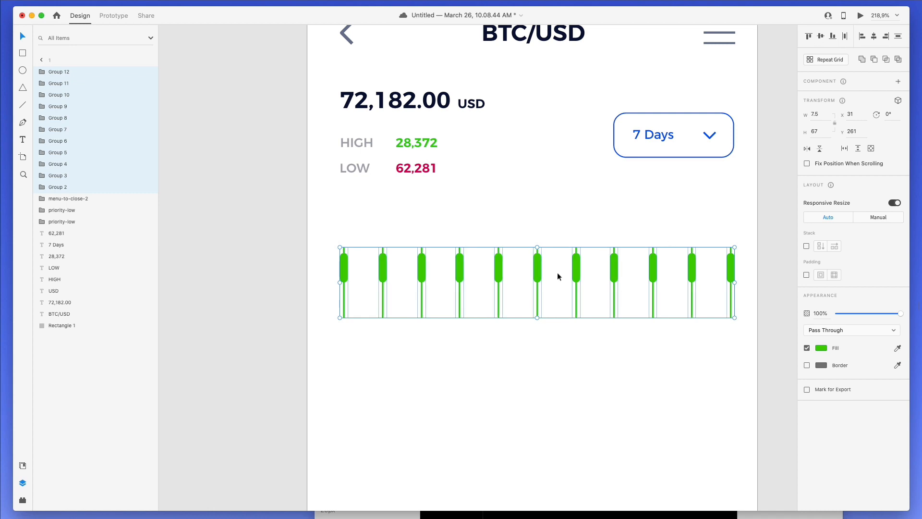
- Shorten the first candle's body and trim its wick from the bottom
click(486, 374)
scroll(451, 332, right, 3)
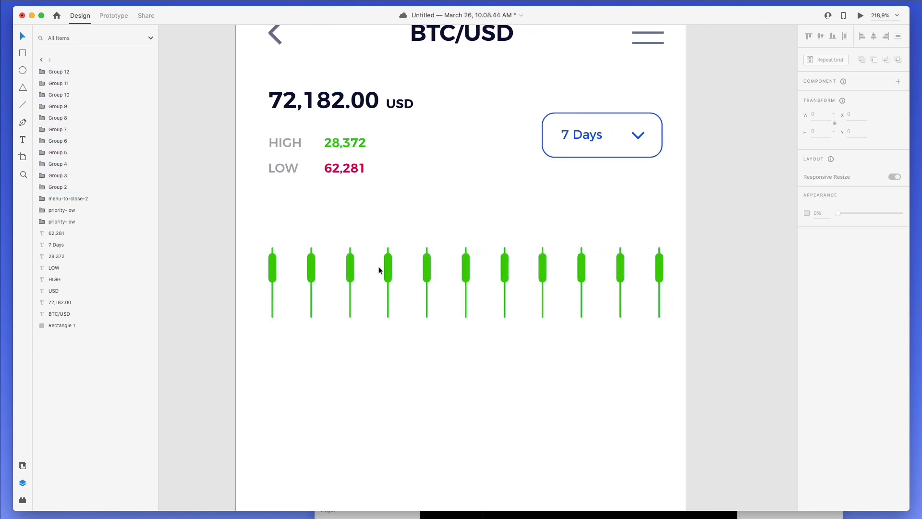
double_click(274, 270)
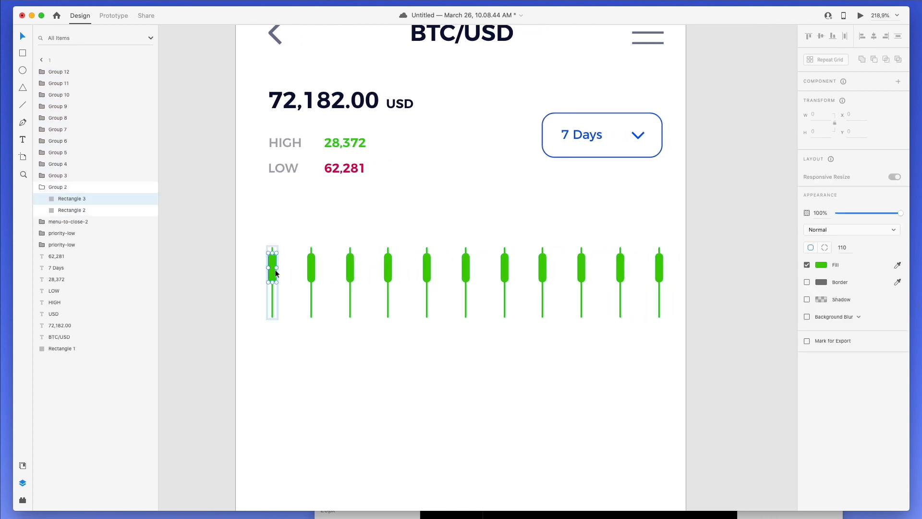
drag(273, 282, 272, 266)
click(273, 284)
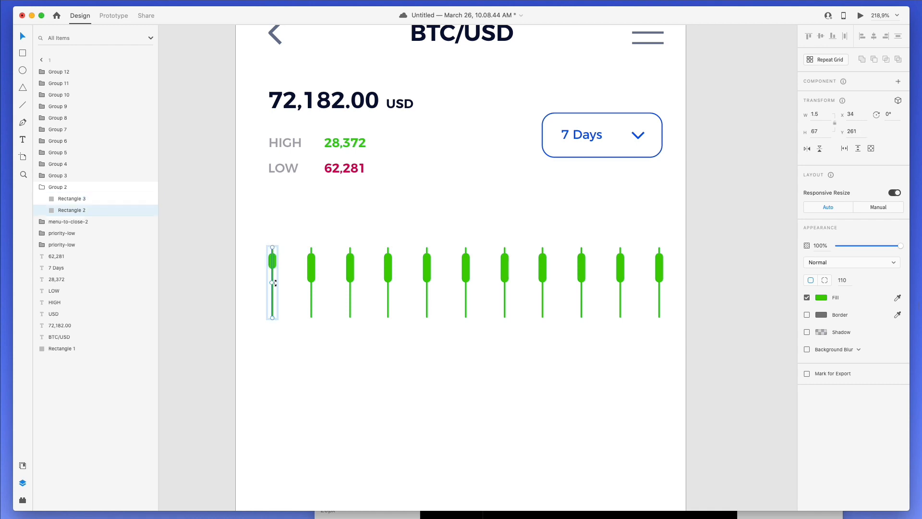
drag(272, 317, 313, 278)
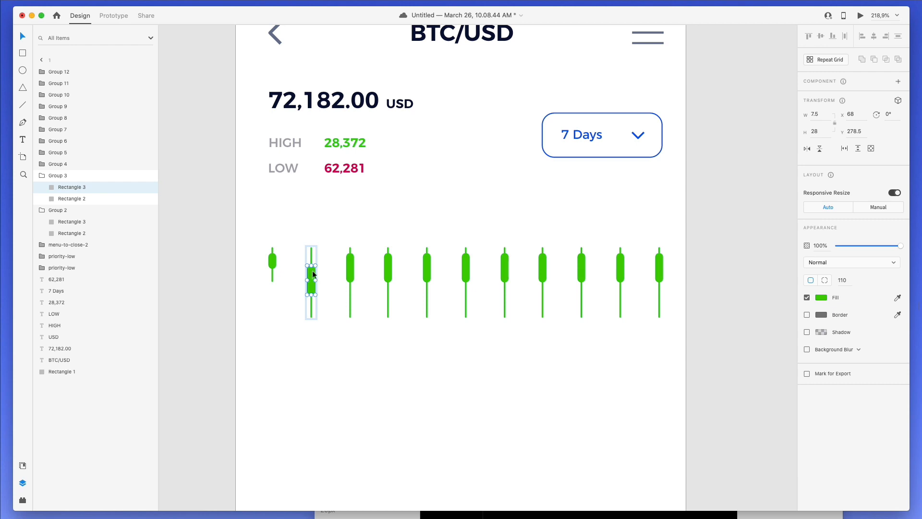
- Undo an accidental extra candle copy and re-space all candles evenly
click(325, 240)
scroll(325, 240, down, 5)
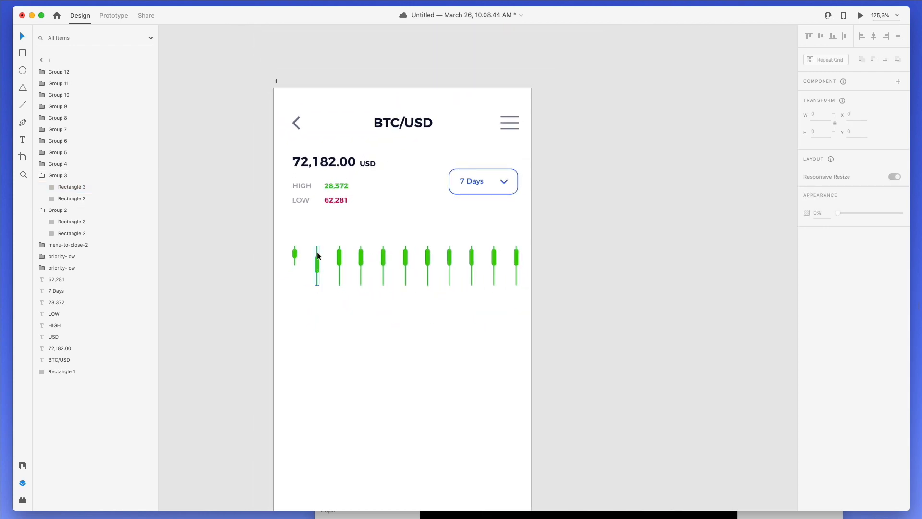
drag(320, 257, 353, 257)
drag(273, 219, 585, 317)
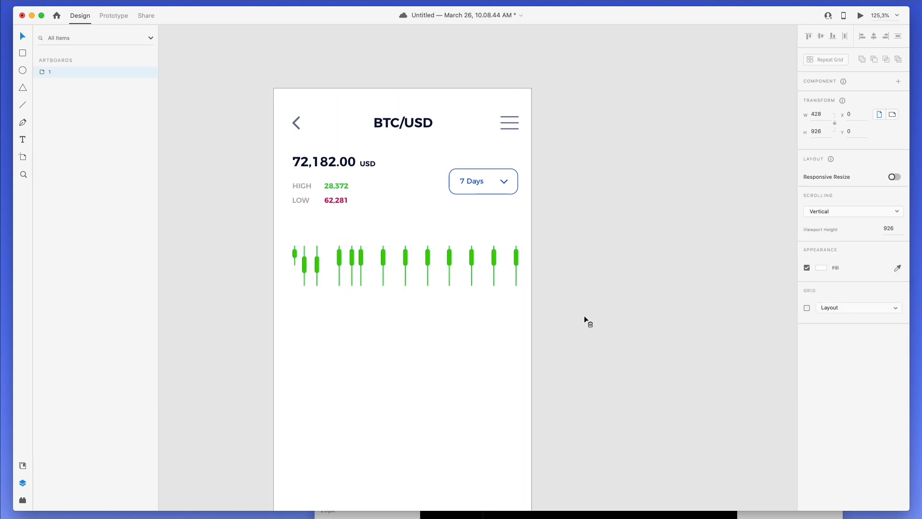
key(super+z)
drag(543, 245, 288, 293)
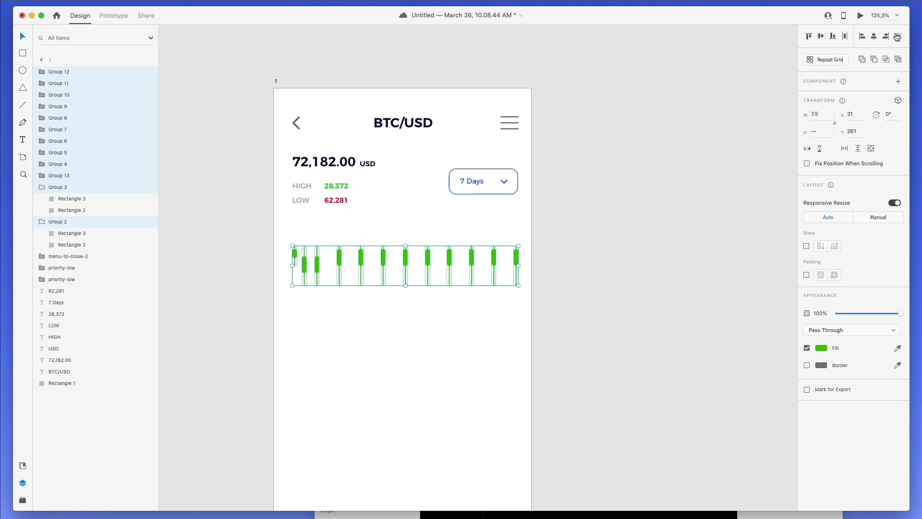
click(845, 36)
click(419, 324)
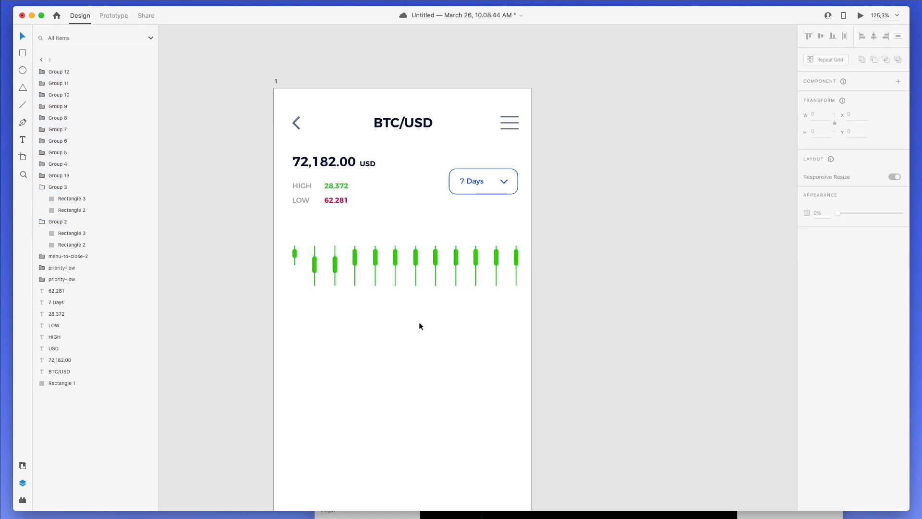
- Shorten the second candle's wick and the third candle's body and wick
click(315, 262)
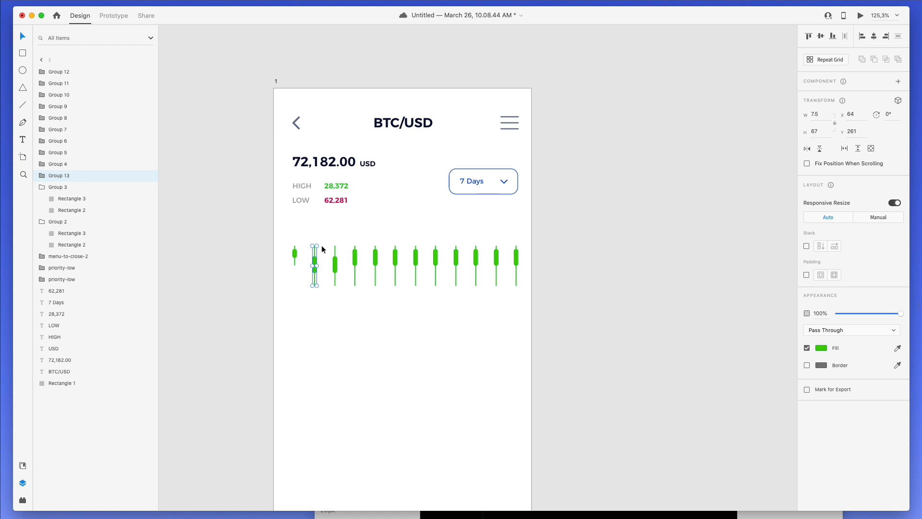
double_click(315, 251)
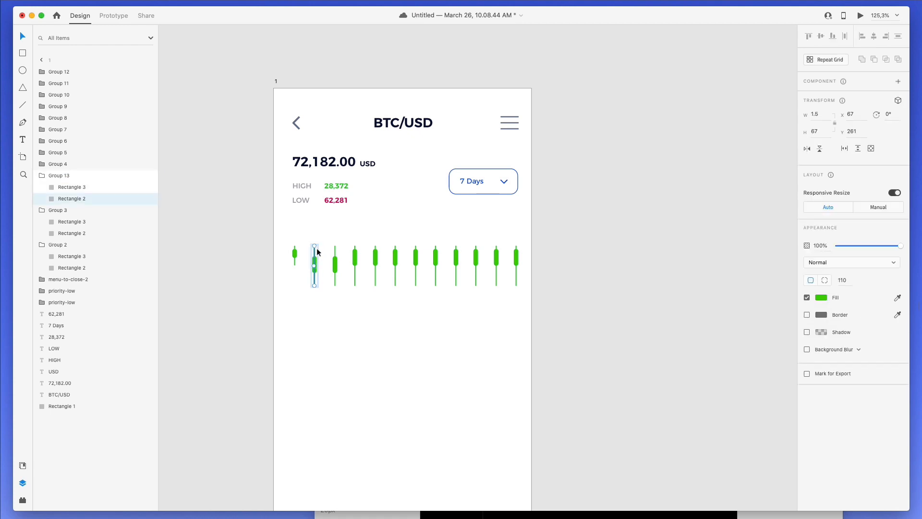
drag(317, 284, 317, 277)
double_click(336, 265)
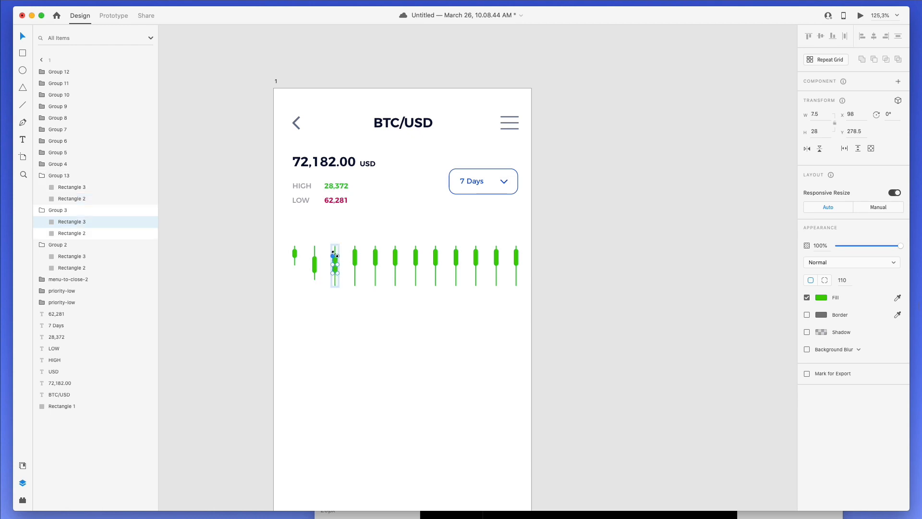
scroll(336, 268, up, 5)
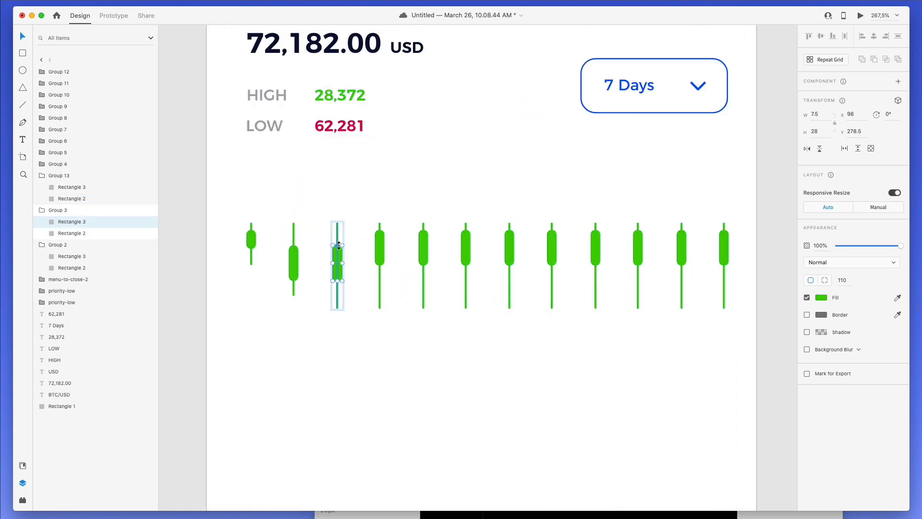
drag(338, 245, 338, 257)
click(338, 239)
drag(340, 220, 340, 247)
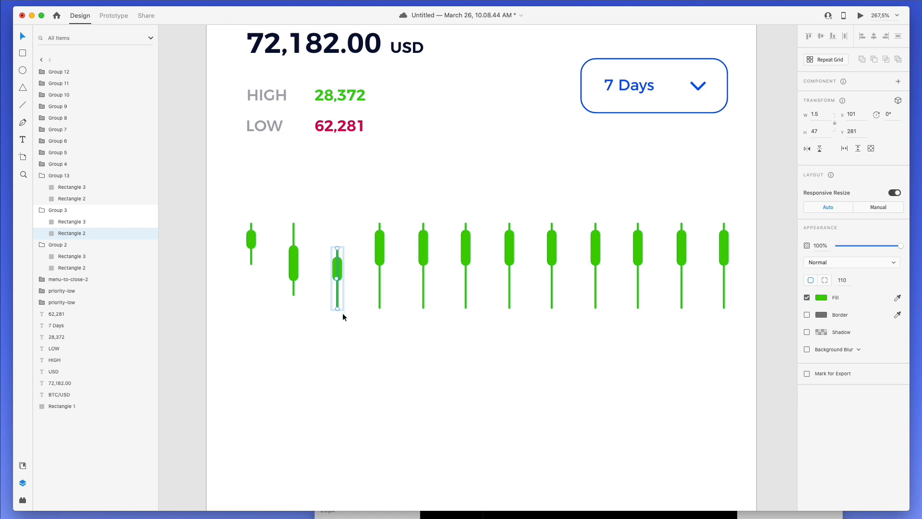
drag(339, 306, 339, 301)
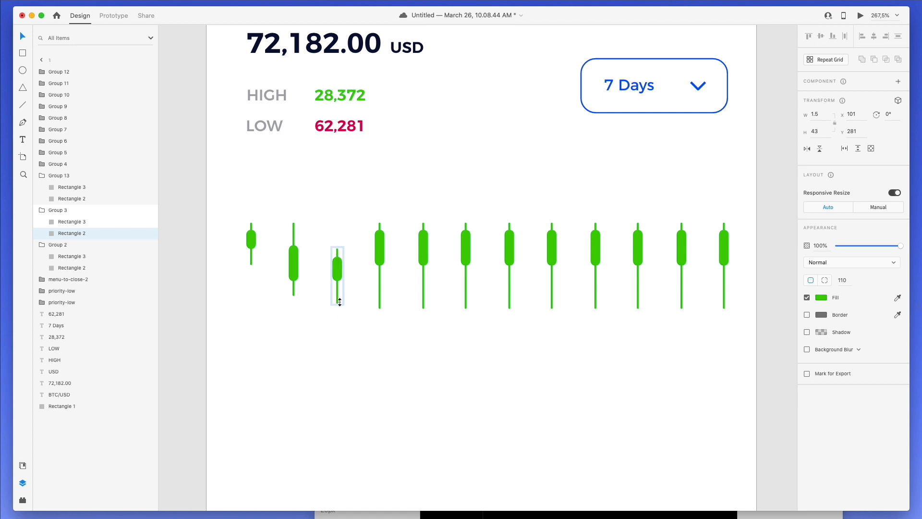
- Shorten the fourth candle's body, trim its wick bottom and extend the wick upward
double_click(382, 247)
drag(380, 230, 382, 240)
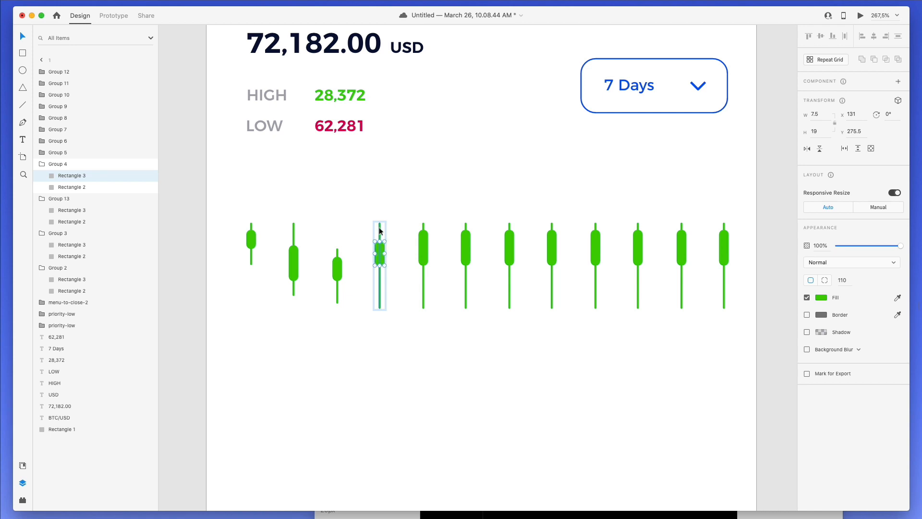
click(383, 231)
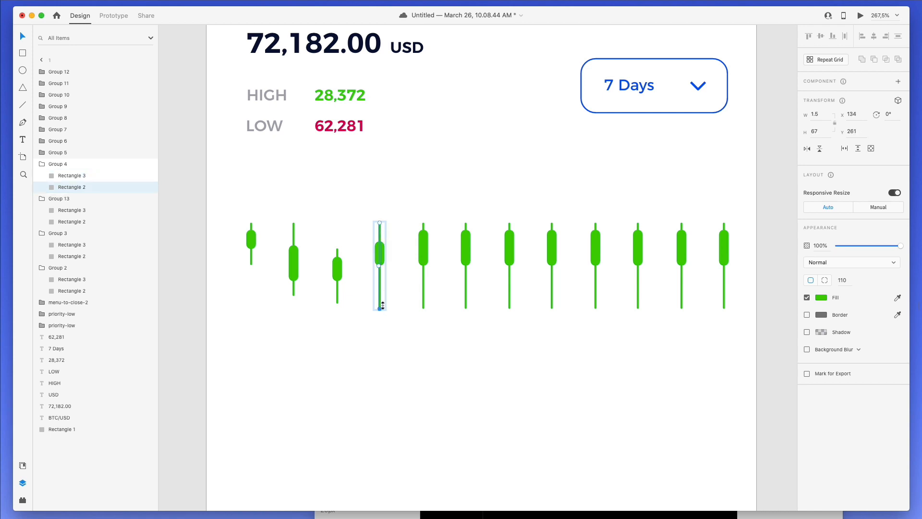
drag(382, 305, 382, 281)
drag(380, 220, 381, 201)
click(433, 213)
- Move the fifth candle's wick up and stretch the sixth candle's body upward
double_click(426, 241)
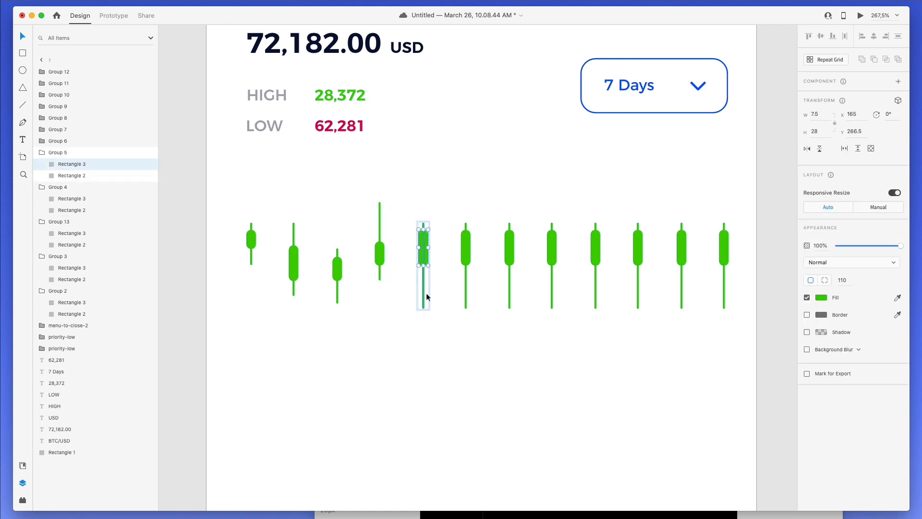
click(427, 296)
drag(425, 296, 426, 259)
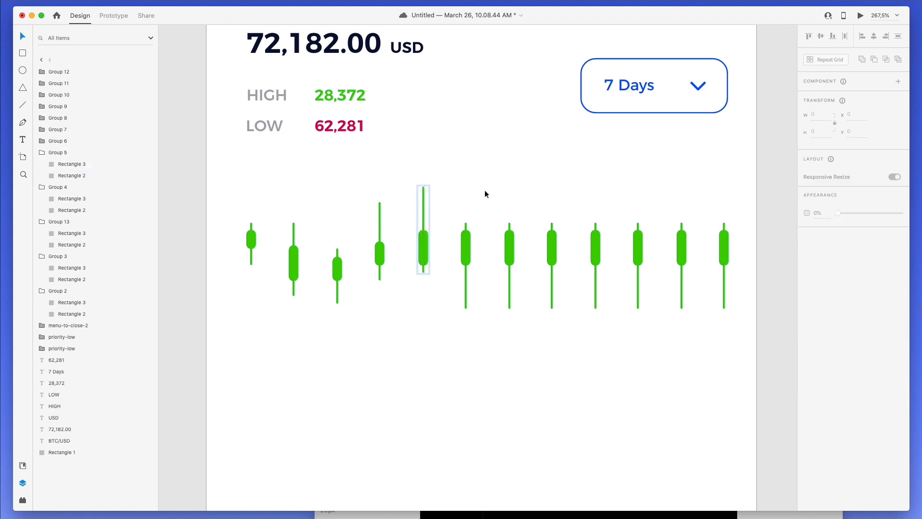
double_click(466, 243)
drag(466, 227, 466, 207)
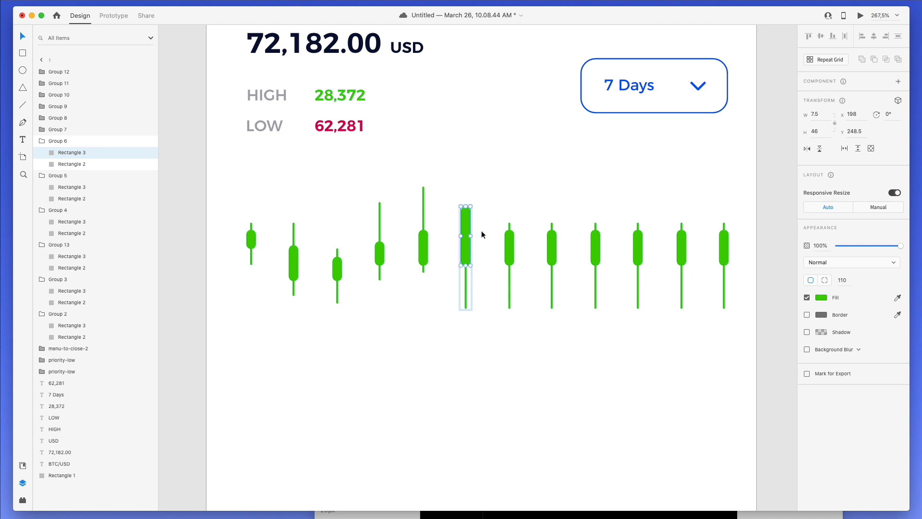
key(Escape)
drag(466, 276, 468, 241)
key(super+z)
click(472, 278)
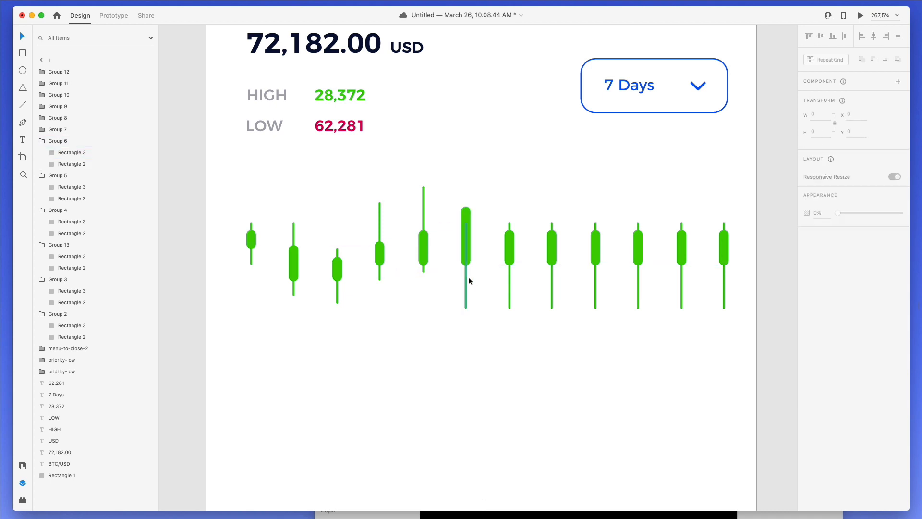
- Raise and lengthen the tallest candle's wick, then raise the candle to its right
click(466, 281)
drag(466, 281, 469, 232)
drag(465, 169, 466, 160)
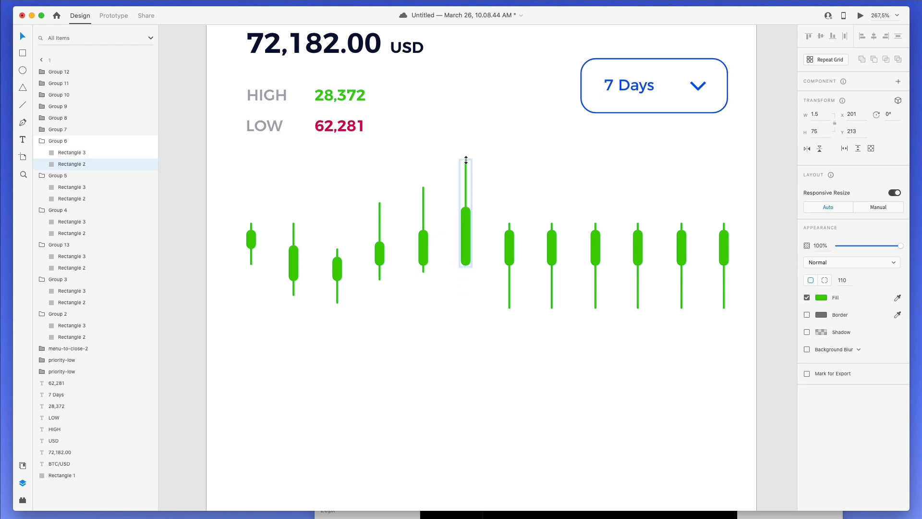
click(502, 178)
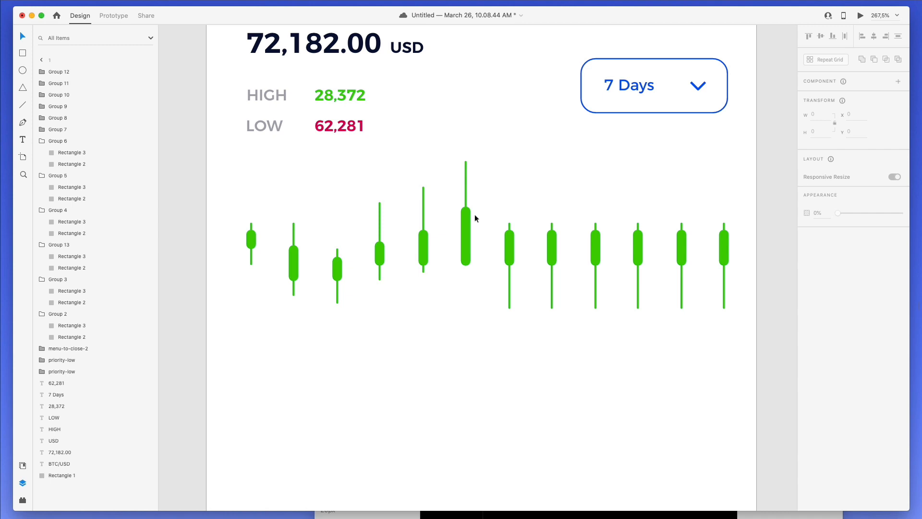
click(509, 242)
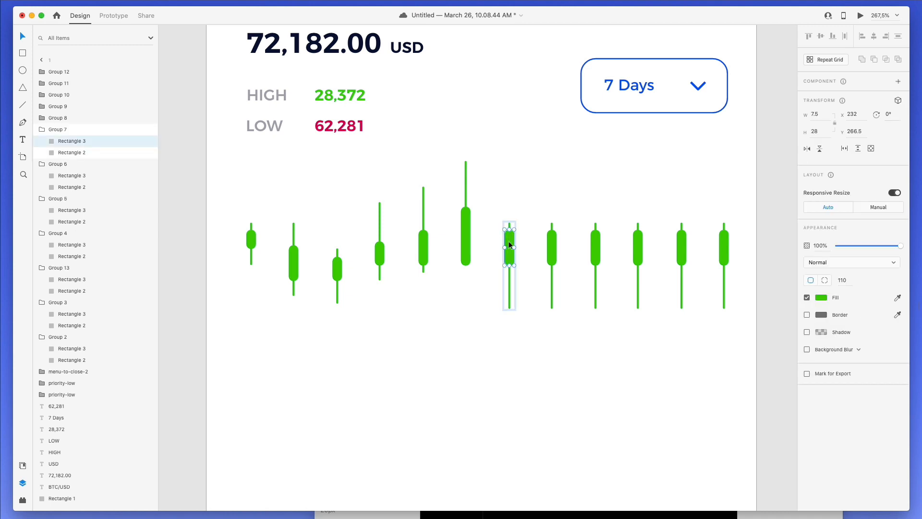
click(515, 207)
drag(509, 240, 511, 212)
key(Escape)
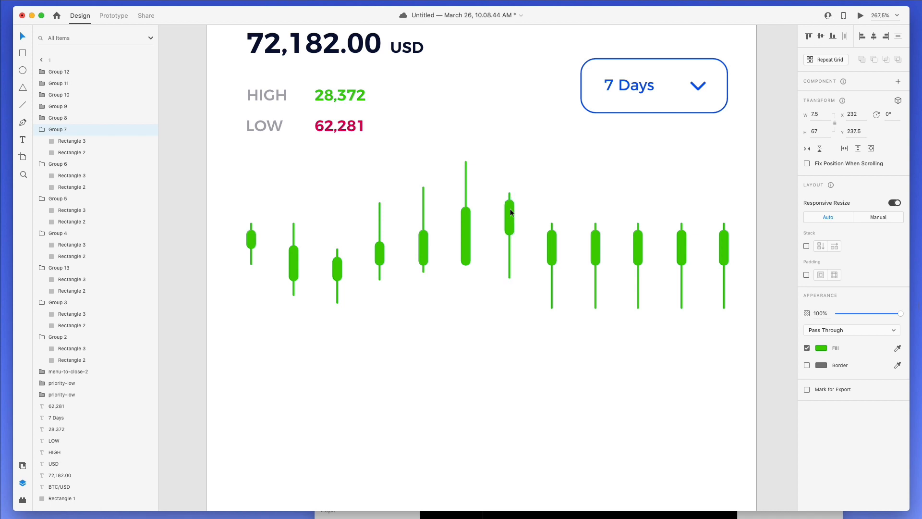
- Shorten the next candle's body and wick, then lower the following candle and trim its wick
double_click(553, 240)
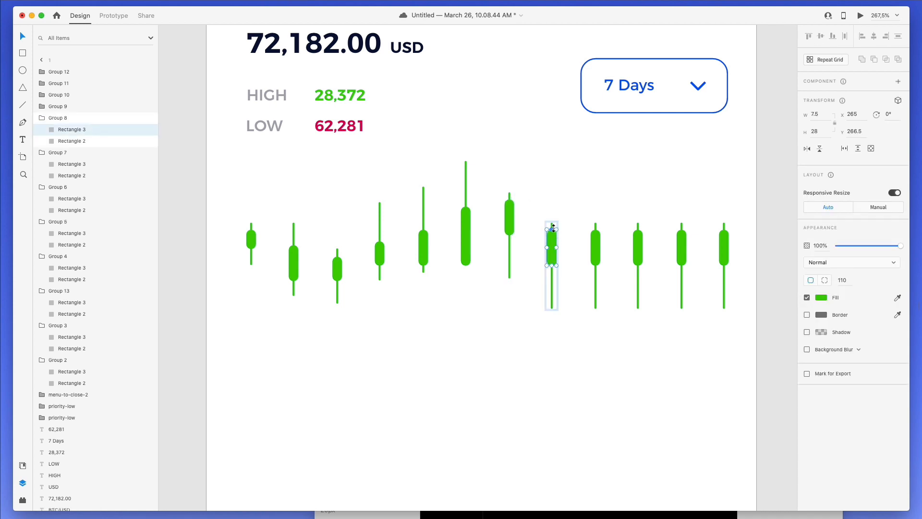
drag(552, 230, 552, 248)
click(553, 240)
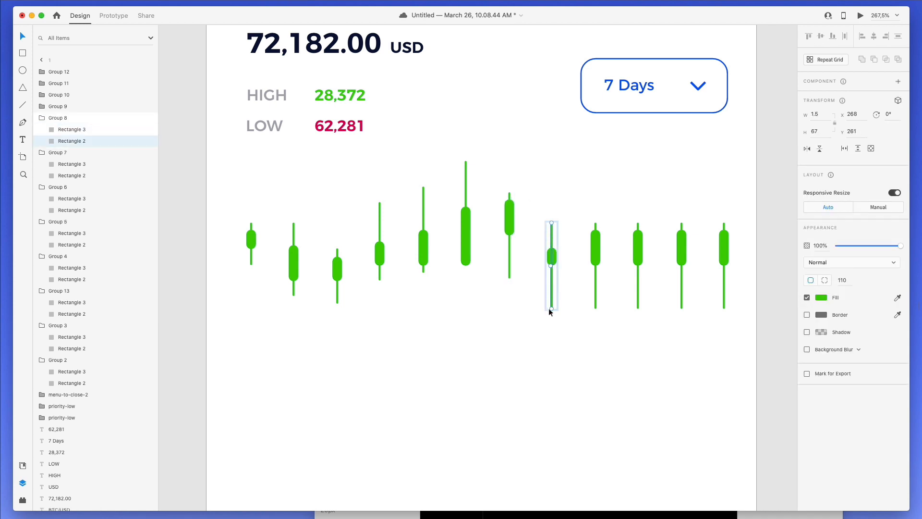
drag(551, 308, 559, 271)
click(575, 261)
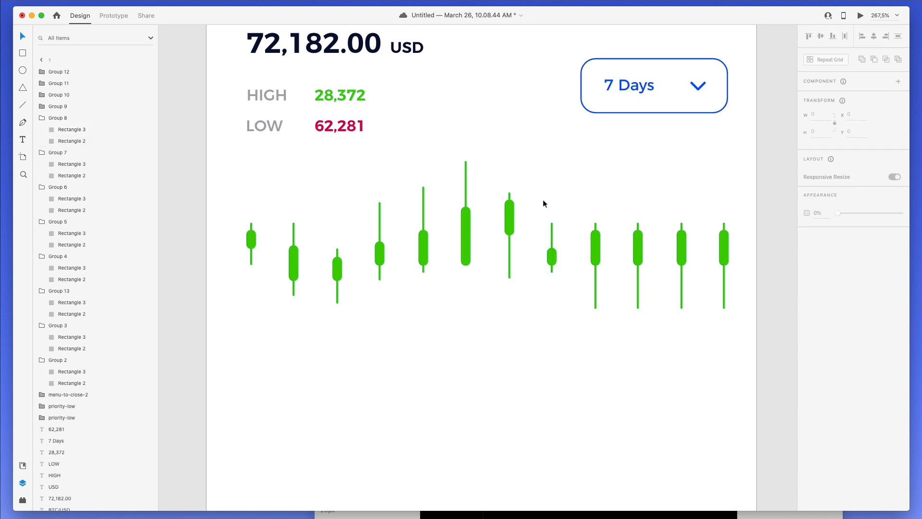
scroll(543, 202, up, 1)
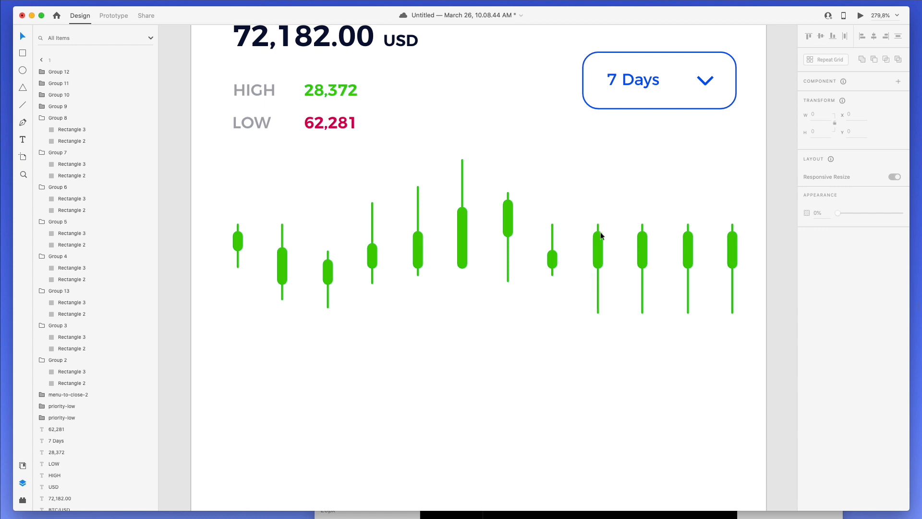
drag(601, 242, 597, 271)
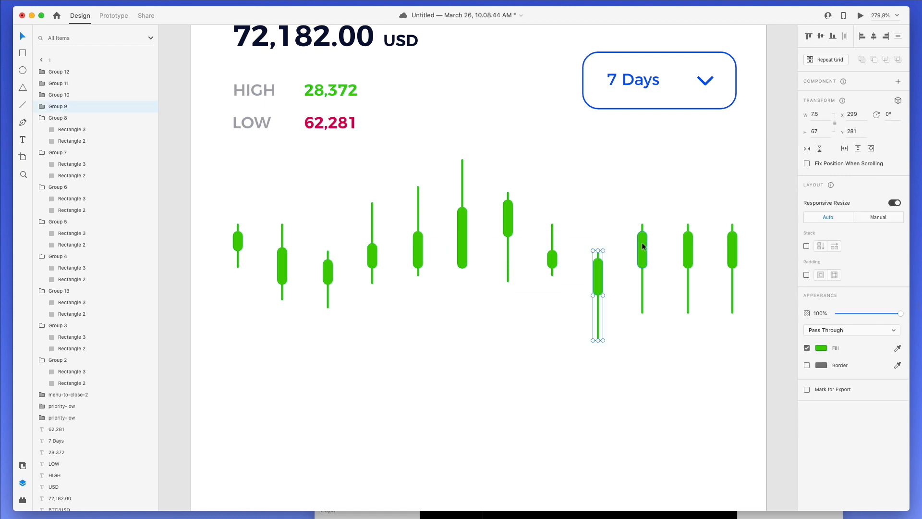
double_click(599, 329)
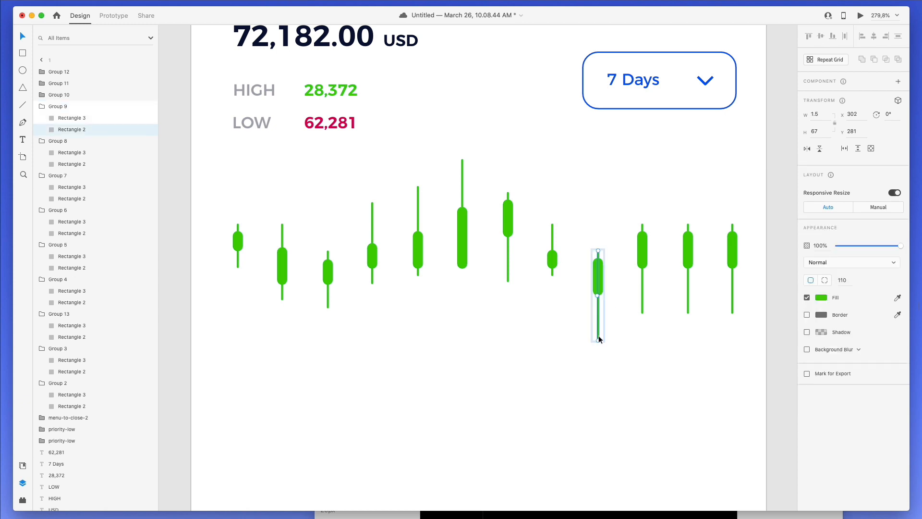
drag(599, 339, 600, 328)
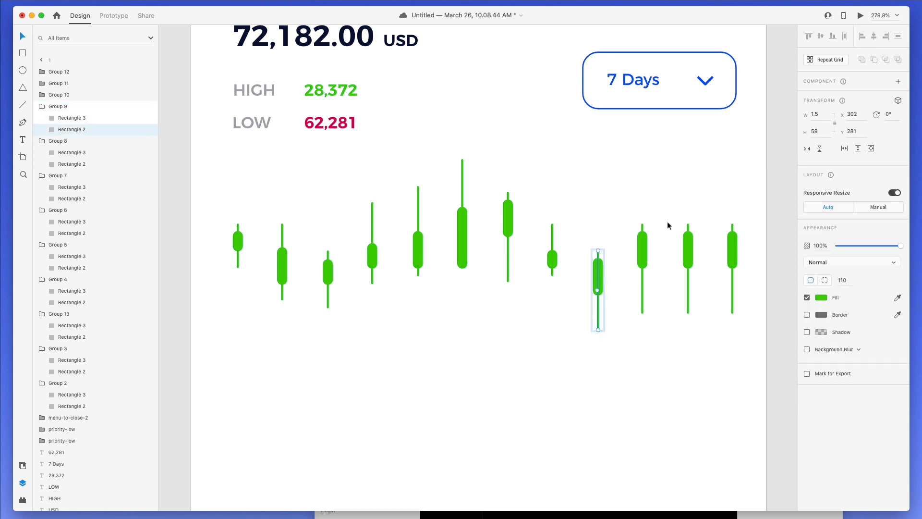
- Move the following candle's wick up above its body and shorten its top
double_click(644, 248)
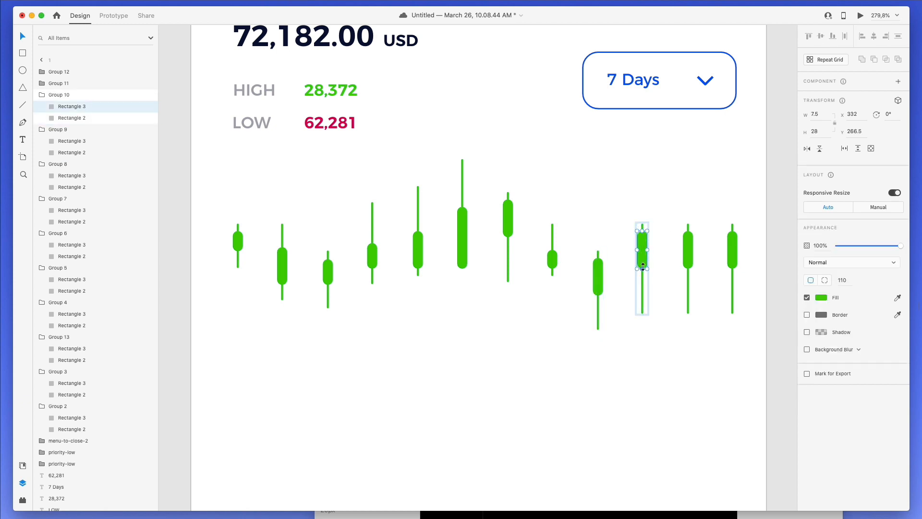
click(642, 285)
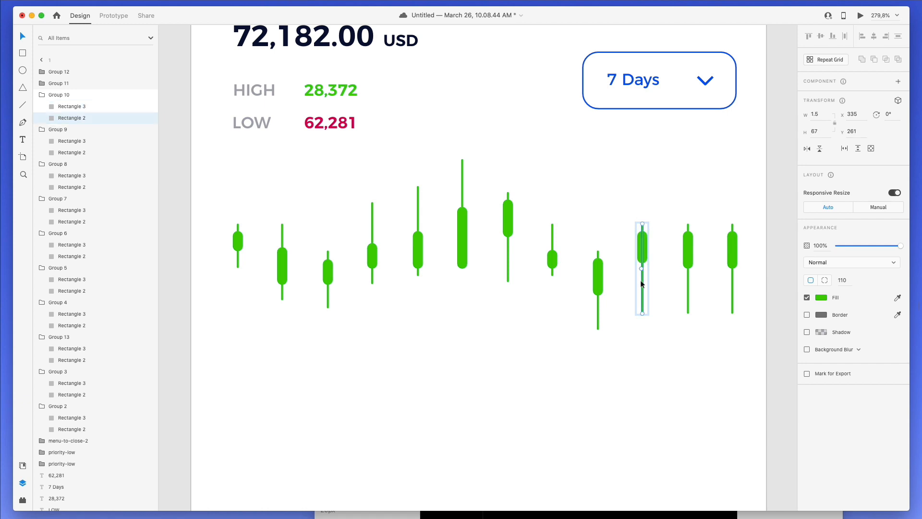
drag(641, 283, 642, 244)
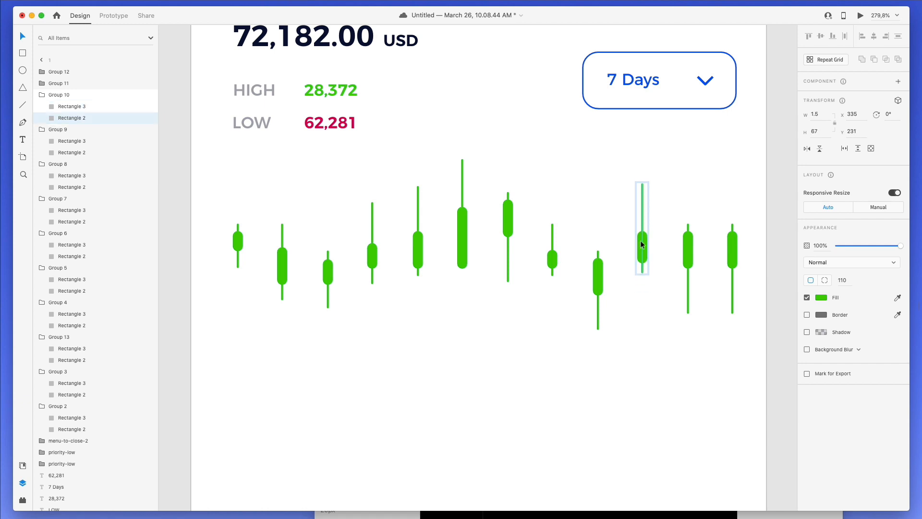
drag(642, 194, 643, 217)
click(656, 212)
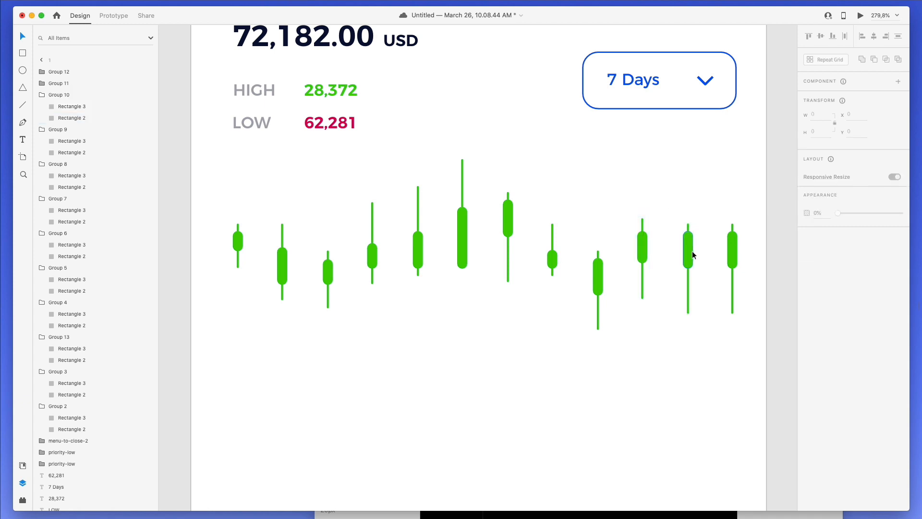
- Shorten the second-to-last candle's wick and the last candle's wick and body
double_click(689, 291)
drag(688, 312, 691, 275)
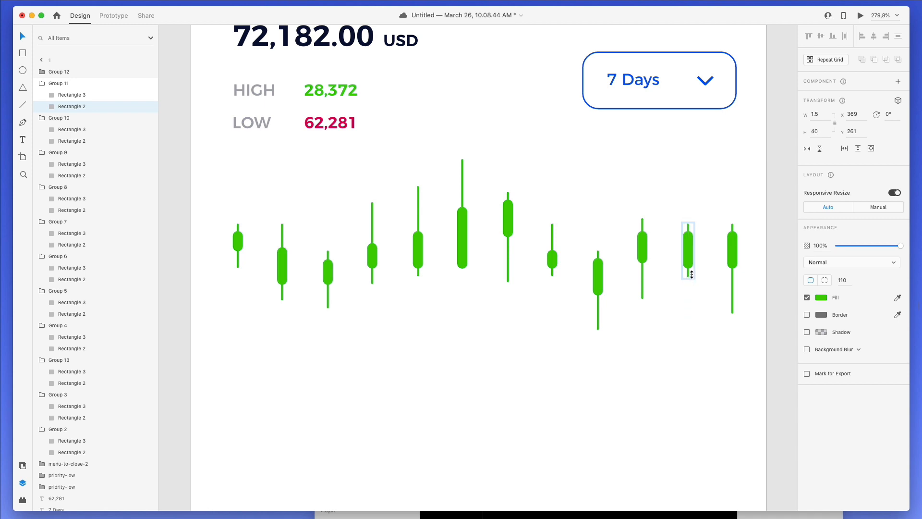
double_click(732, 253)
double_click(736, 280)
double_click(732, 282)
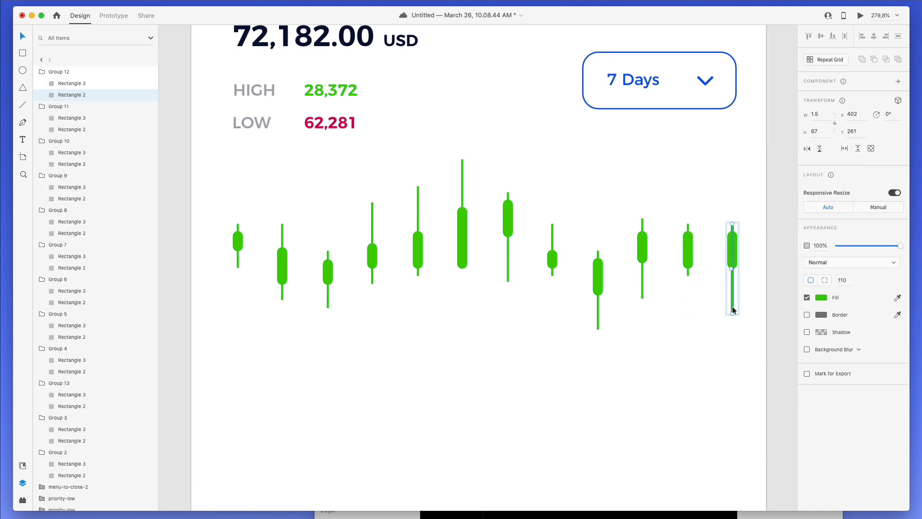
drag(733, 305, 736, 278)
click(734, 248)
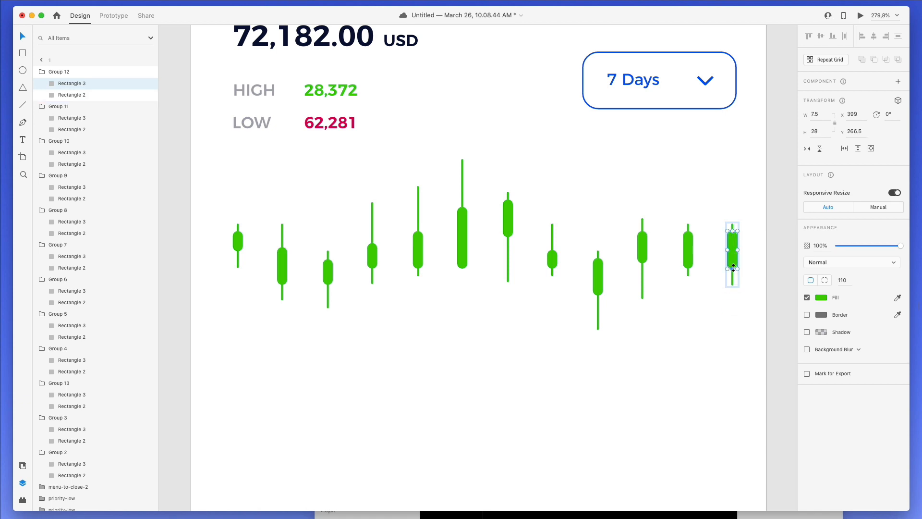
drag(733, 268, 733, 262)
click(259, 249)
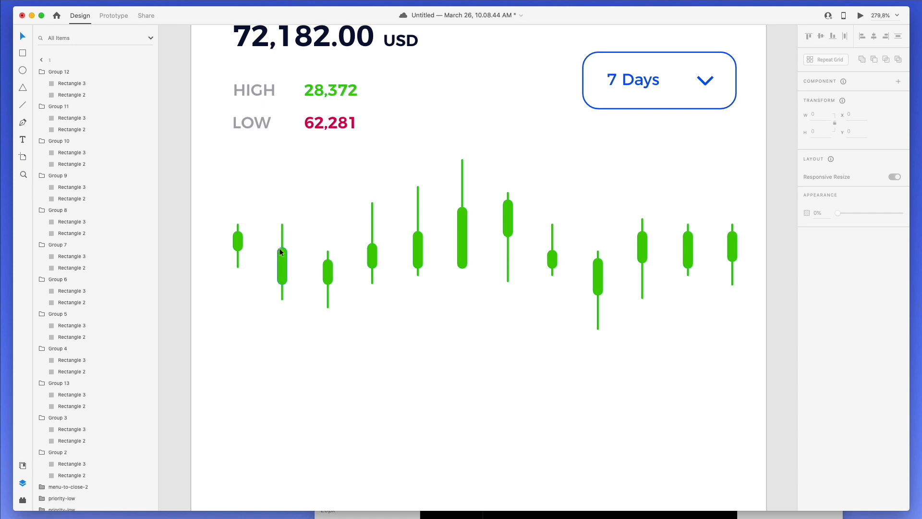
- Lower the third and lowest candles and raise the second-to-last candle slightly
scroll(279, 248, down, 5)
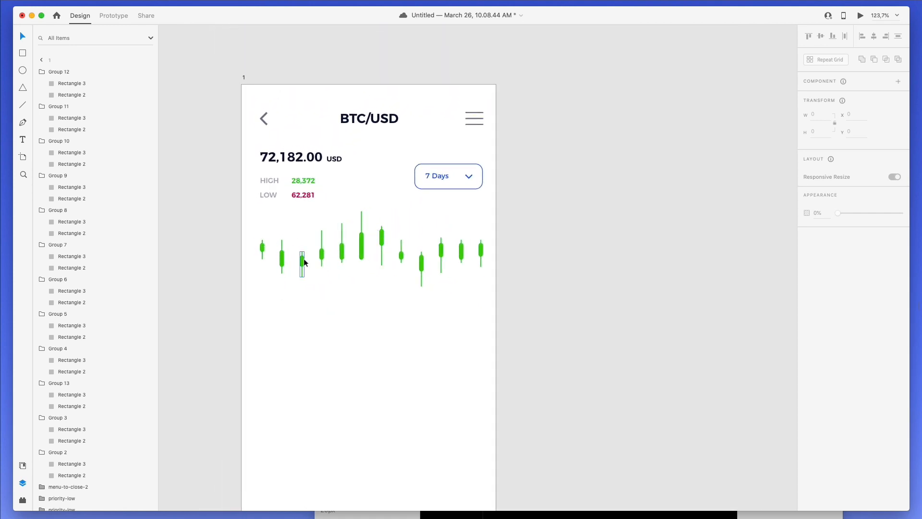
drag(303, 260, 324, 261)
click(446, 276)
drag(423, 262, 401, 263)
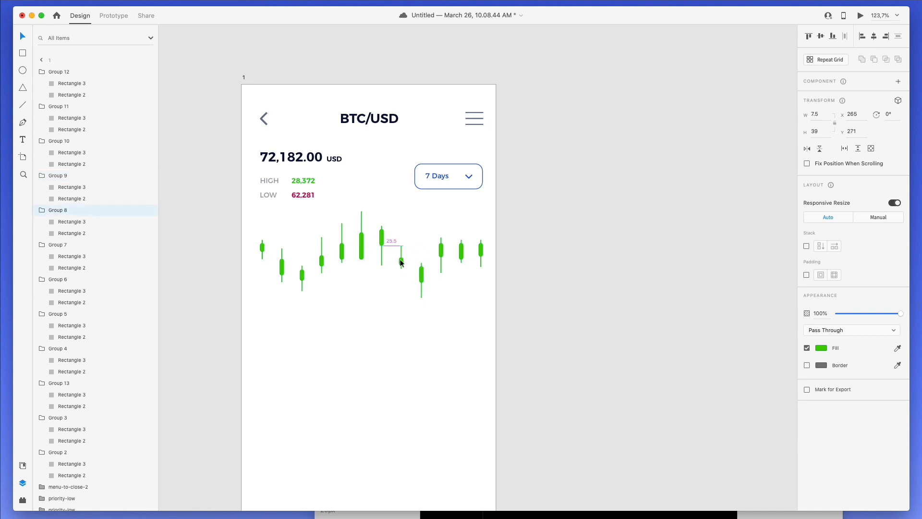
drag(461, 250, 464, 241)
click(485, 221)
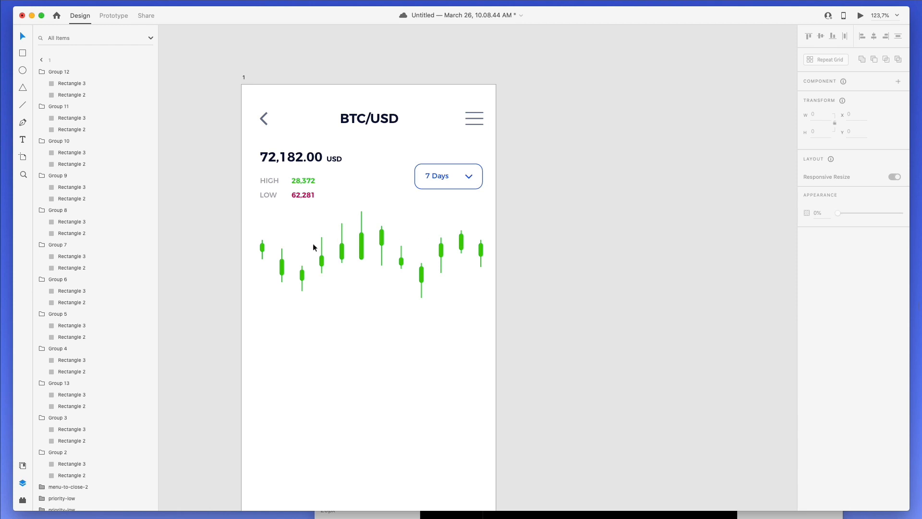
scroll(341, 243, up, 5)
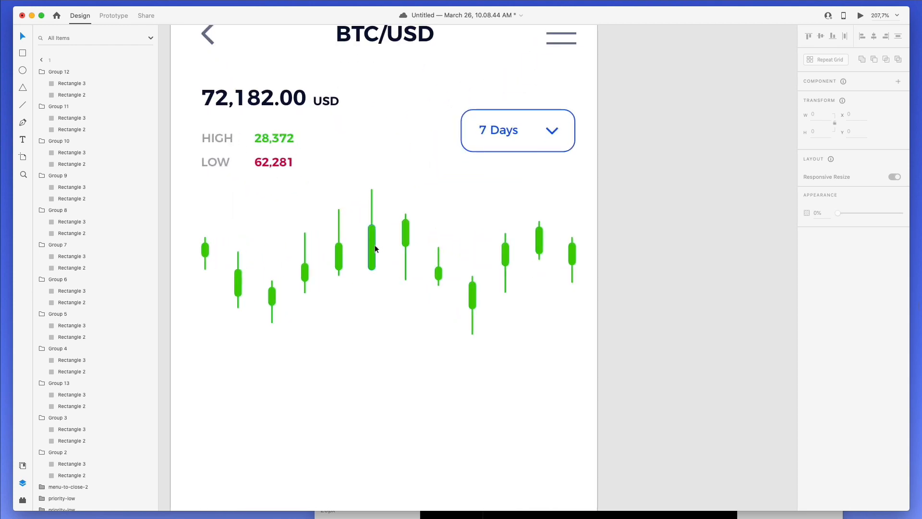
- Lengthen the bodies of the tallest candle and its left neighbour downward
double_click(374, 267)
mouse_move(374, 272)
mouse_down()
mouse_move(375, 300)
mouse_move(375, 286)
mouse_up()
click(395, 214)
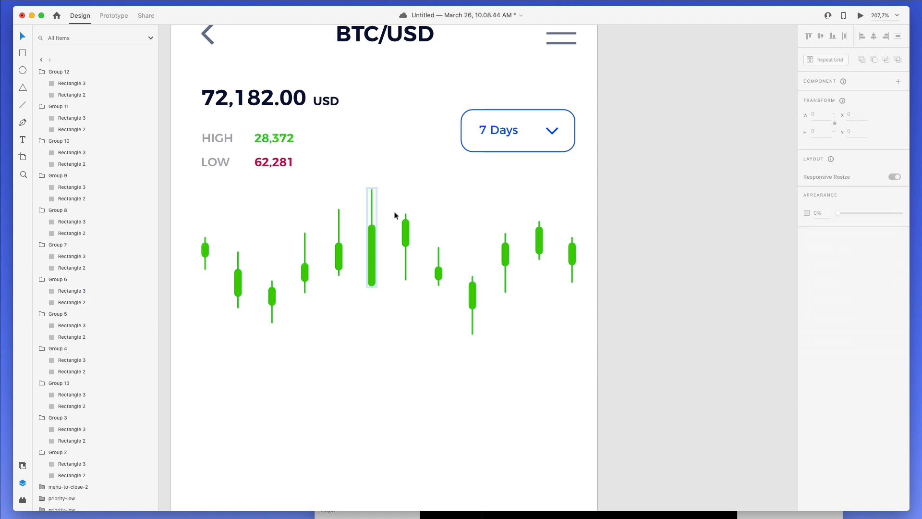
double_click(339, 259)
drag(340, 270, 308, 285)
click(339, 232)
key(super+z)
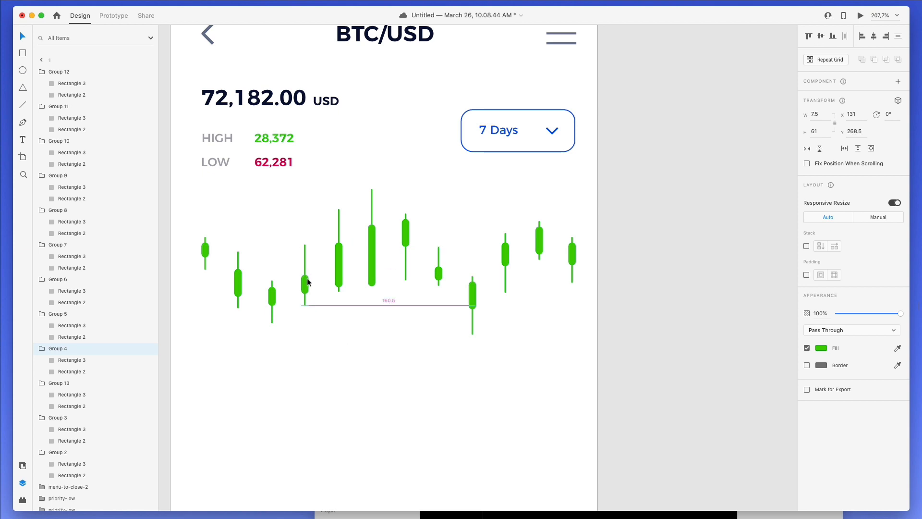
click(330, 302)
- Lengthen the tallest candle's wick downward
scroll(335, 317, down, 5)
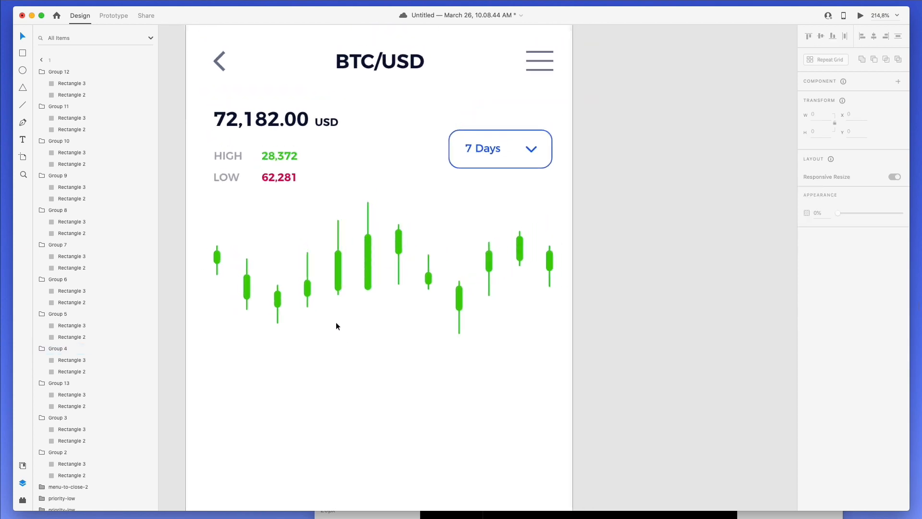
click(364, 235)
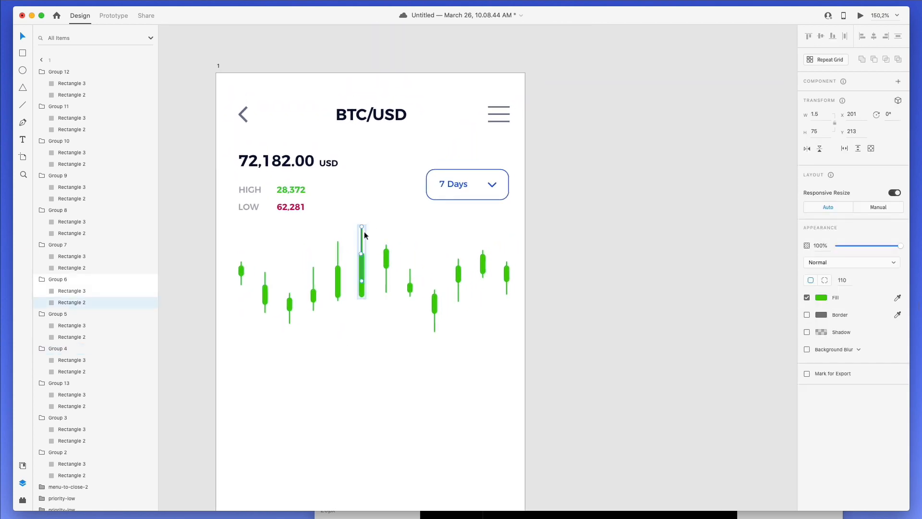
drag(363, 281, 364, 300)
click(339, 281)
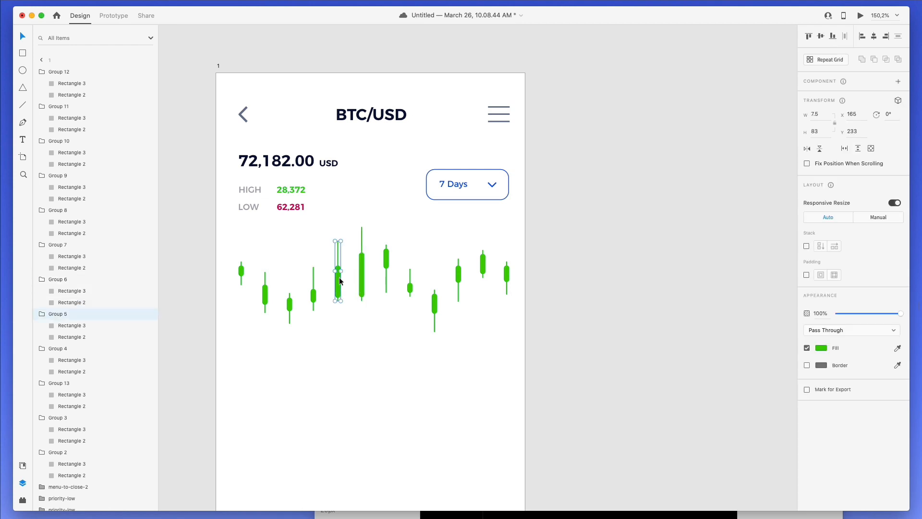
click(390, 357)
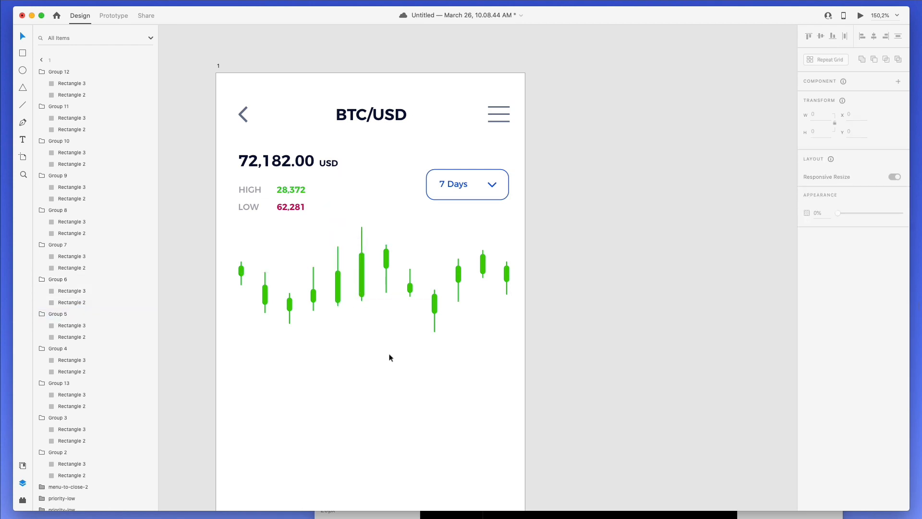
- Delete the rightmost candle and select the remaining candles
click(501, 293)
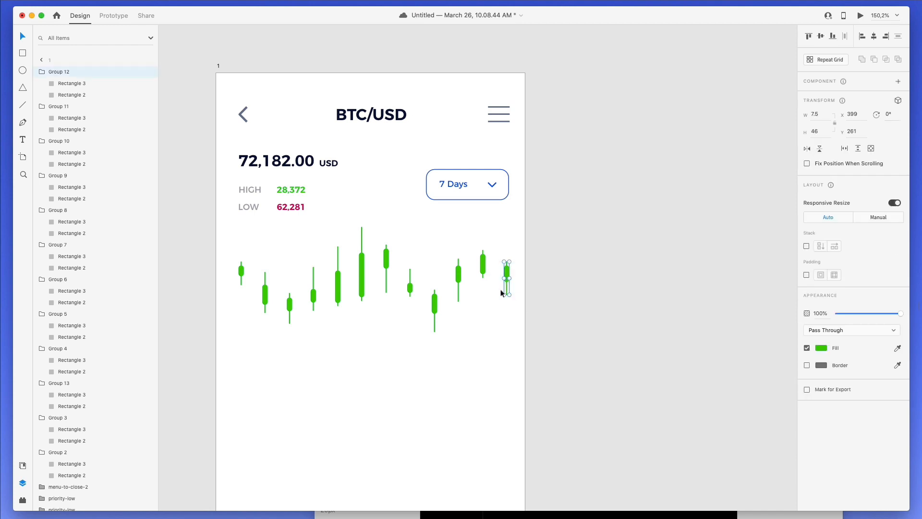
key(Delete)
scroll(495, 249, up, 3)
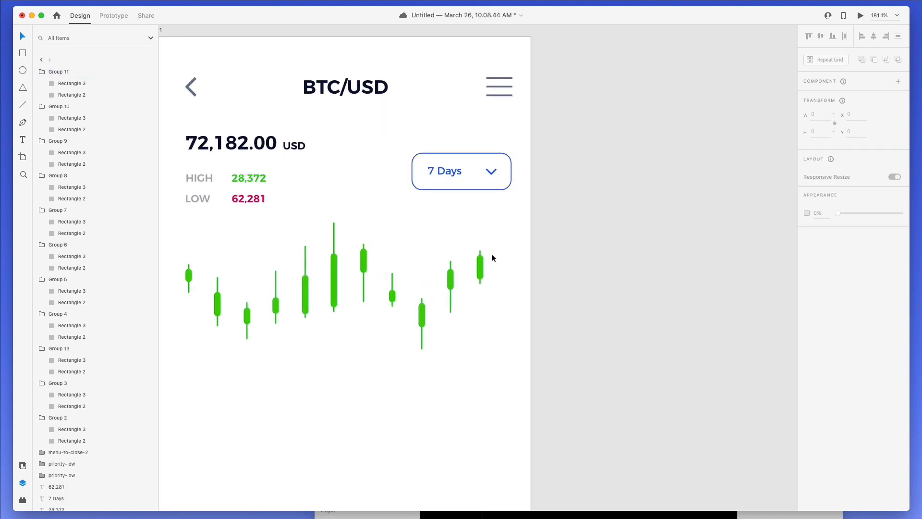
click(471, 264)
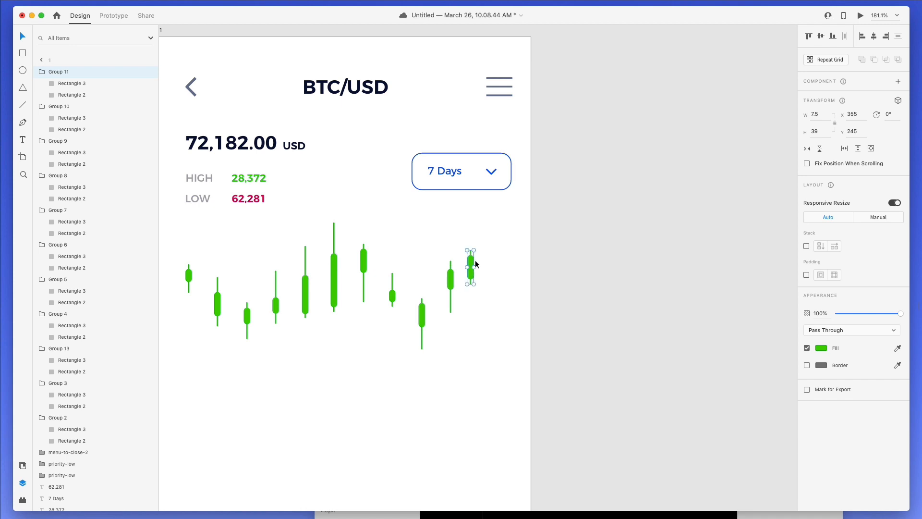
drag(491, 236, 229, 365)
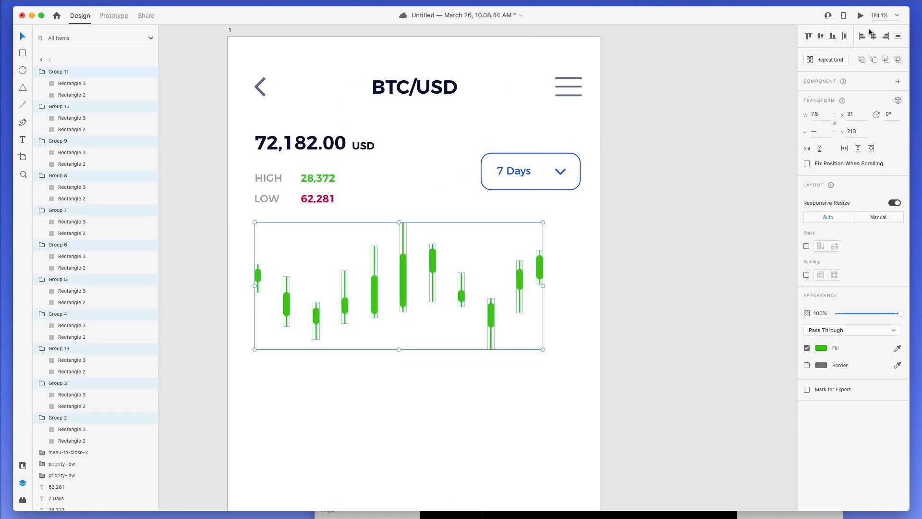
- Distribute the candles evenly and place a size-10 copy of the HIGH label right of the chart
click(846, 36)
click(633, 225)
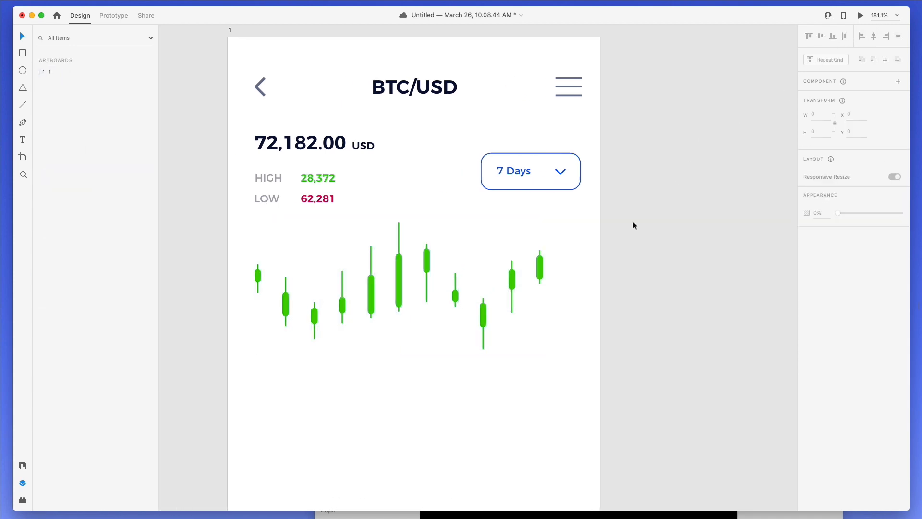
drag(275, 177, 582, 226)
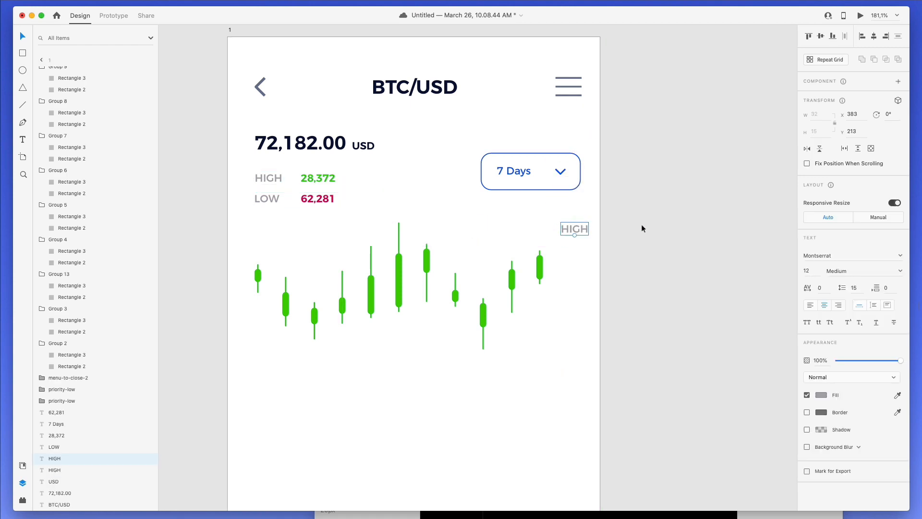
text(10)
key(Return)
- Retype the copied label as '$ 0.070', nudge it into place, and re-space the candles evenly
double_click(568, 228)
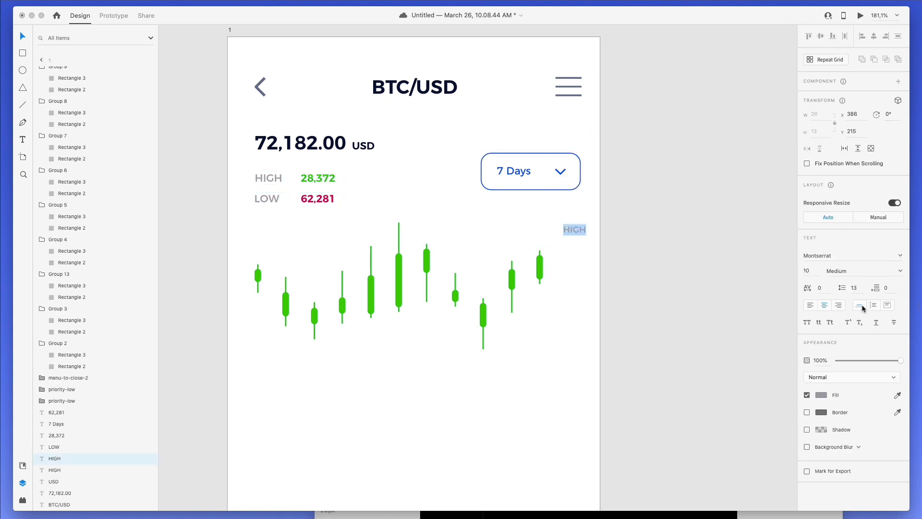
text($ 0.070)
key(Escape)
mouse_move(580, 229)
mouse_down()
mouse_move(571, 218)
mouse_move(572, 255)
mouse_move(578, 221)
mouse_up()
drag(541, 265, 231, 354)
click(846, 37)
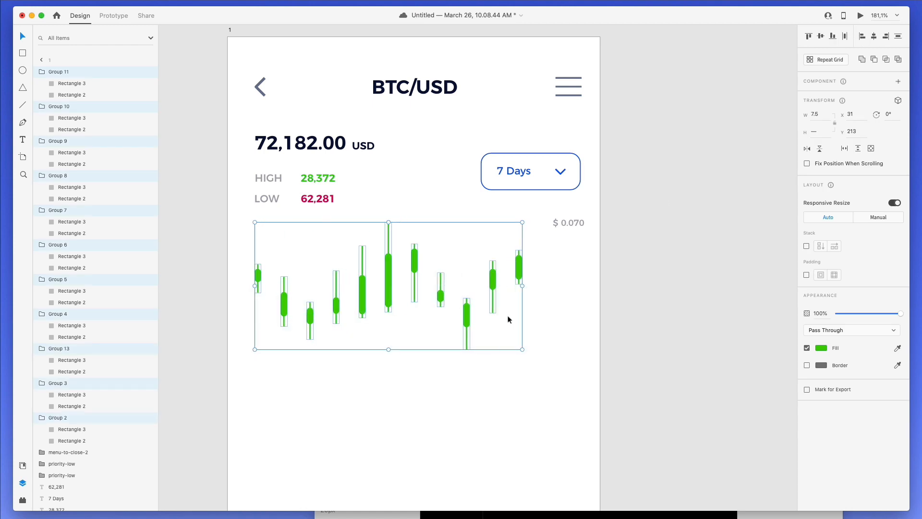
click(549, 285)
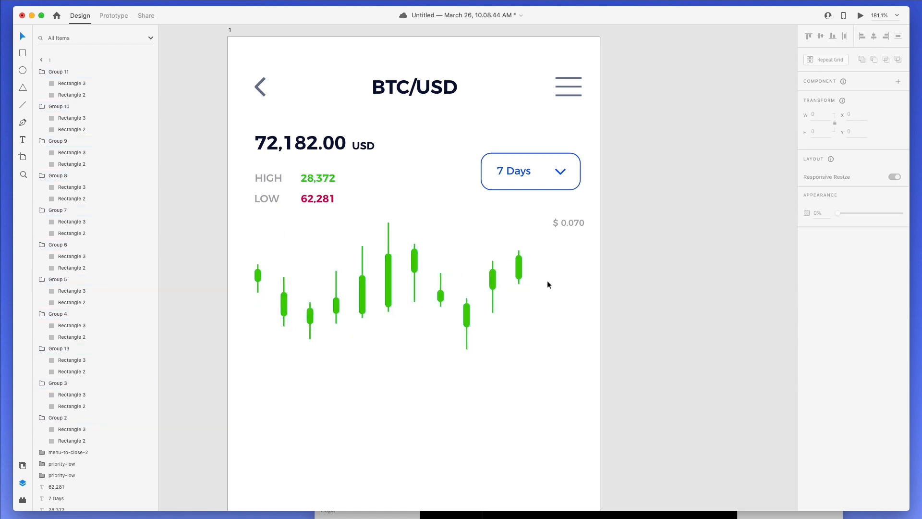
- Duplicate the $ 0.070 label down into a column and set the second to $ 0.060
drag(573, 222, 572, 335)
scroll(568, 302, down, 2)
scroll(570, 307, left, 1)
scroll(569, 216, up, 1)
double_click(571, 229)
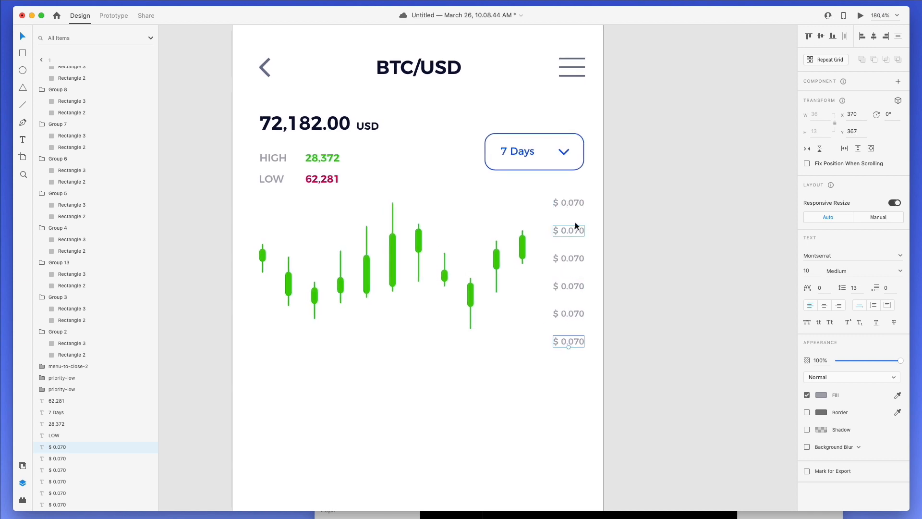
click(578, 230)
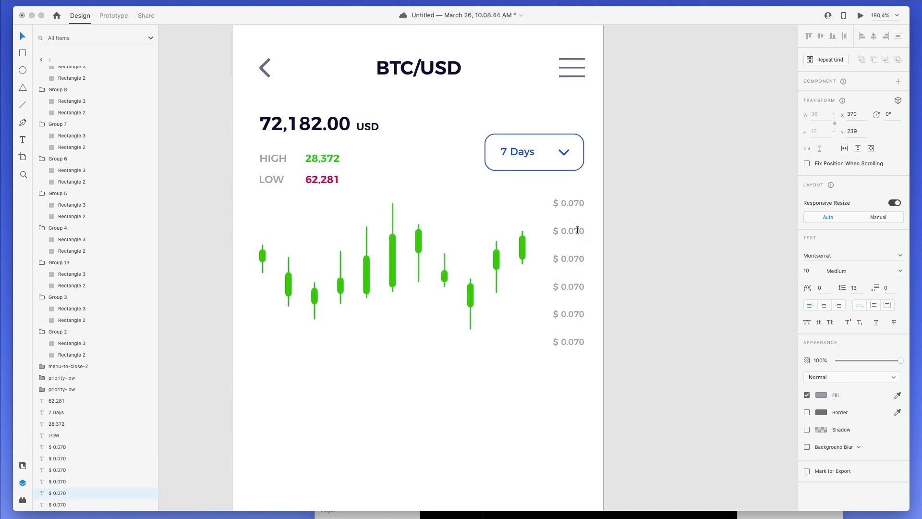
key(Escape)
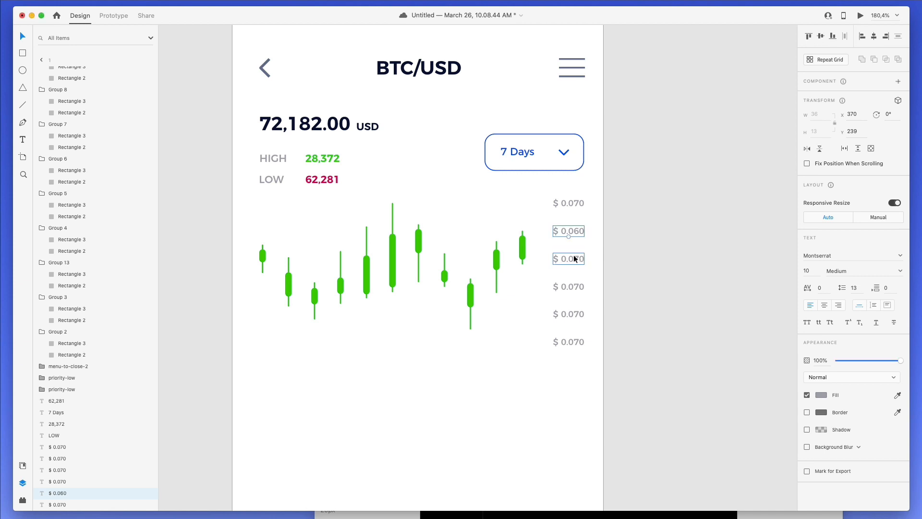
- Change the third and fourth price labels to $ 0.050 and $ 0.040
double_click(579, 259)
click(578, 258)
key(BackSpace)
text(5)
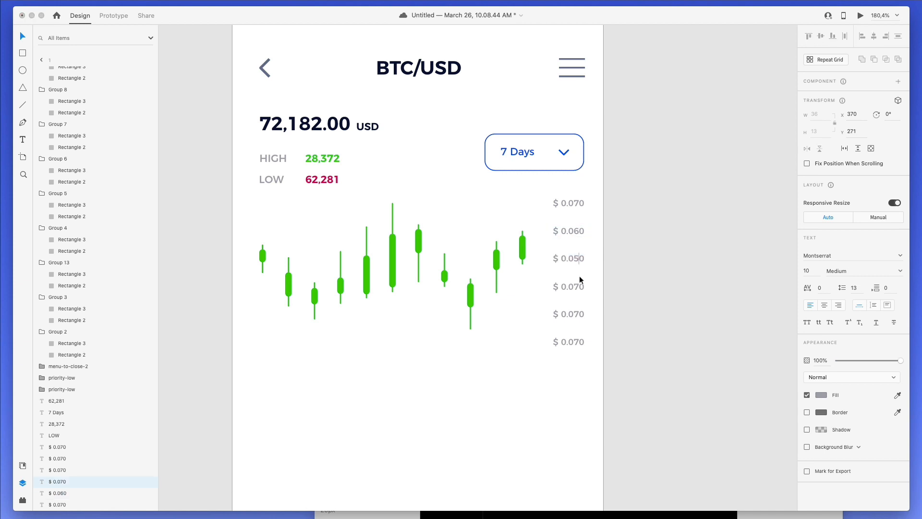
click(579, 285)
double_click(579, 285)
click(579, 285)
key(BackSpace)
text(4)
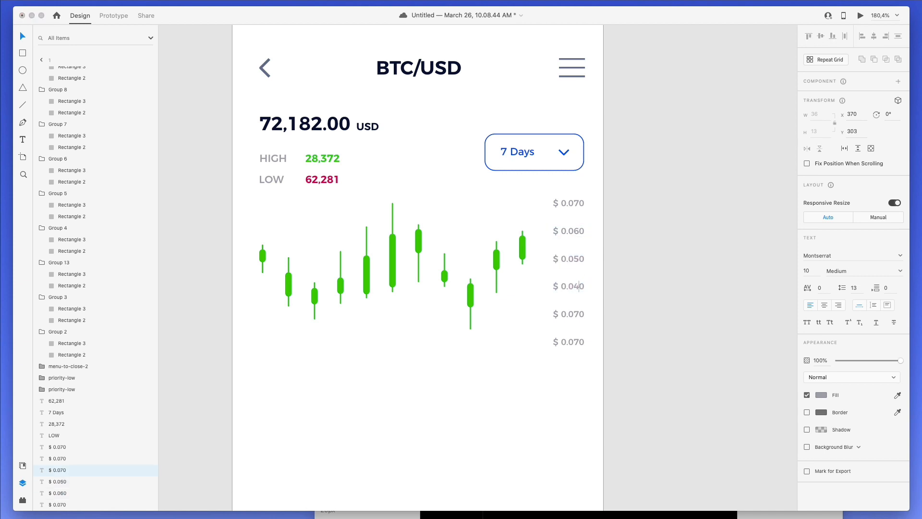
- Change the fifth and sixth price labels to $ 0.030 and $ 0.020
double_click(579, 314)
click(580, 313)
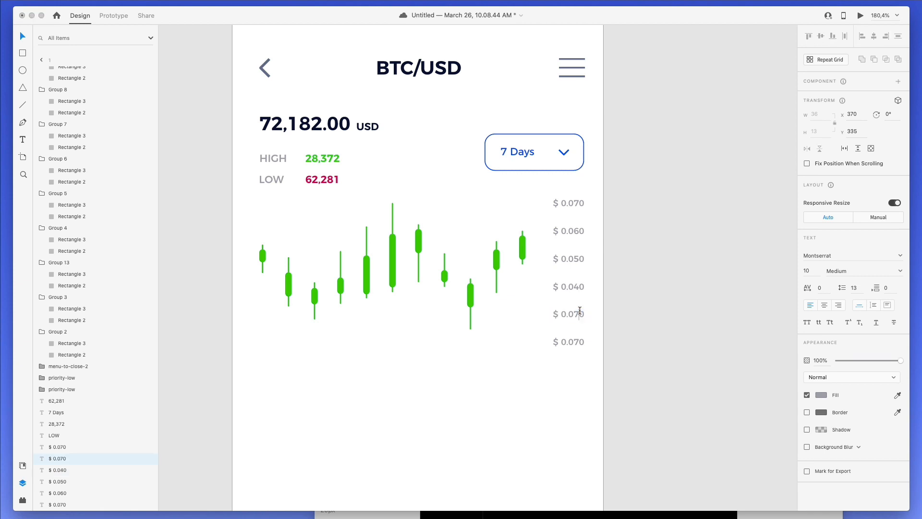
key(BackSpace)
text(3)
double_click(580, 340)
click(579, 339)
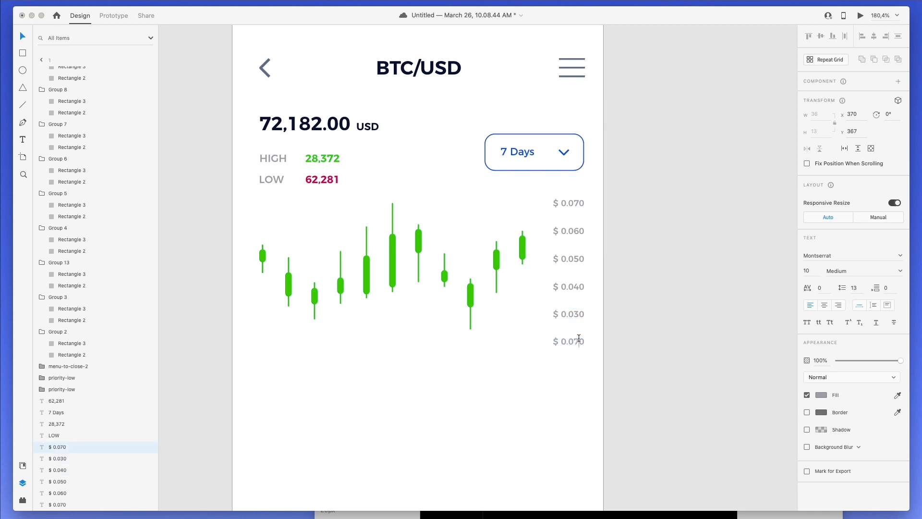
key(BackSpace)
click(639, 287)
- Shift the candles and price labels together slightly downward
scroll(638, 276, down, 3)
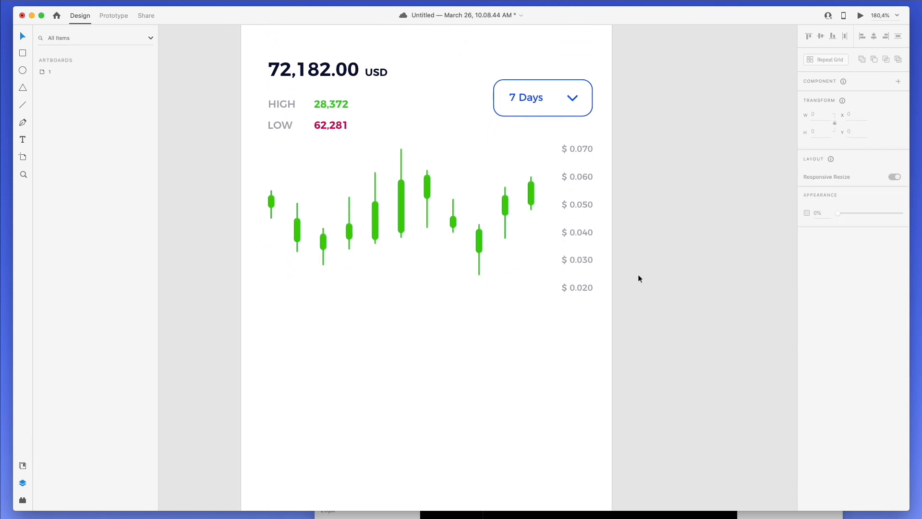
drag(237, 147, 618, 336)
key(shift+Down)
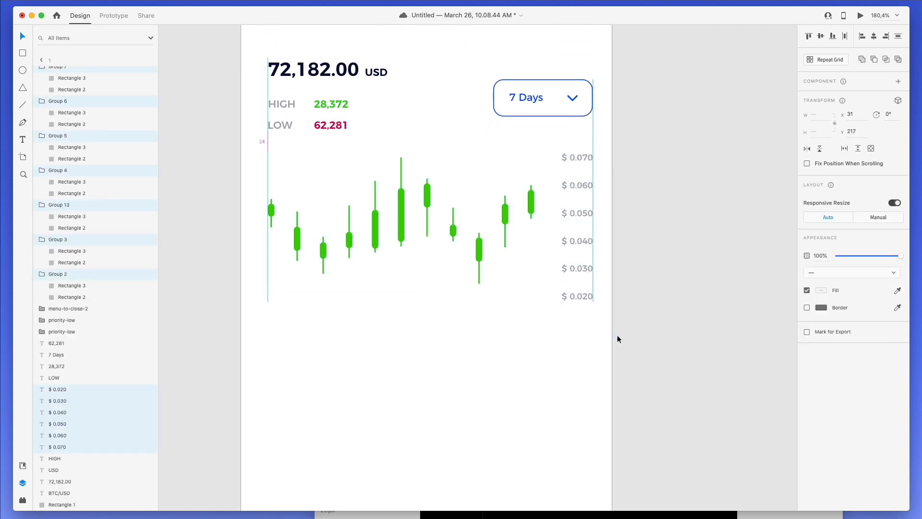
click(618, 336)
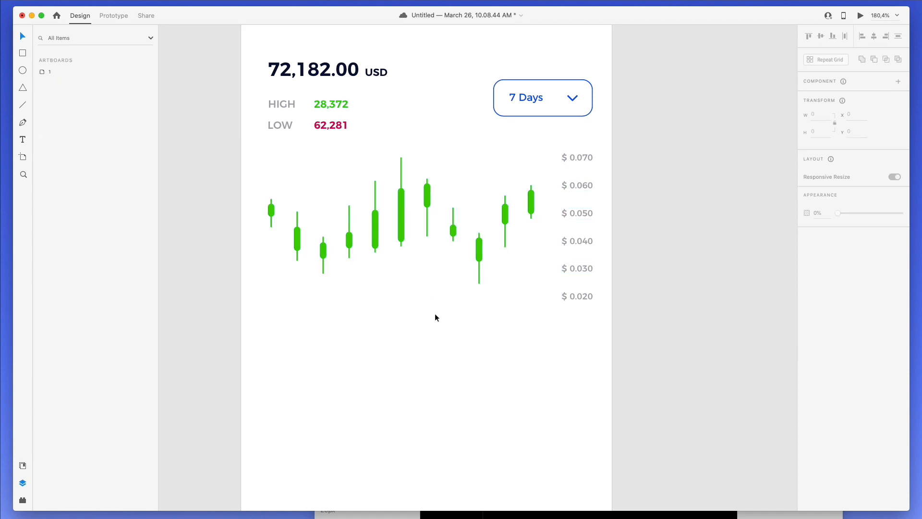
- Color five candle bodies the LOW crimson red with the Fill eyedropper
double_click(298, 237)
shift+click(350, 241)
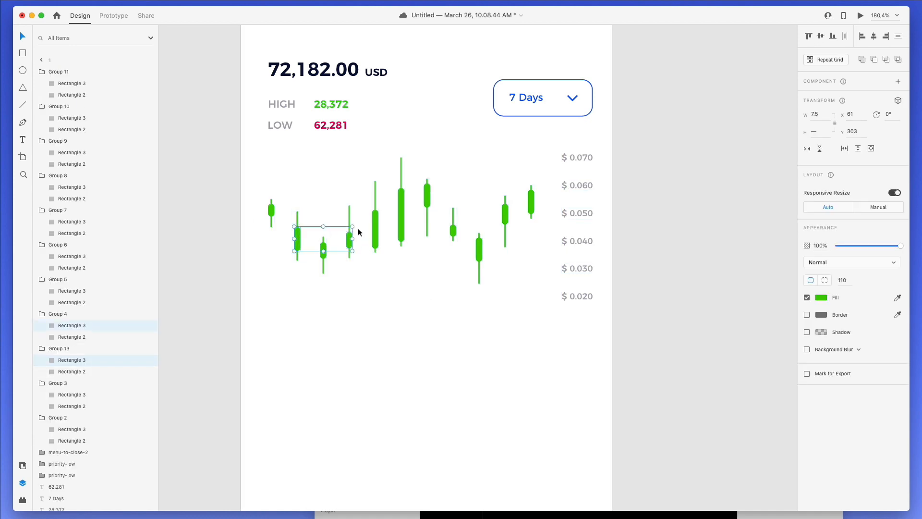
shift+click(402, 206)
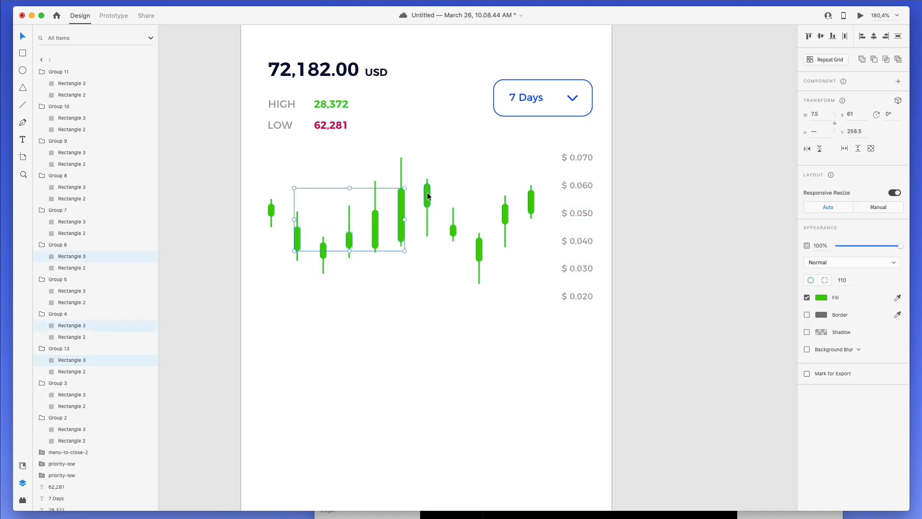
shift+click(452, 231)
shift+click(505, 211)
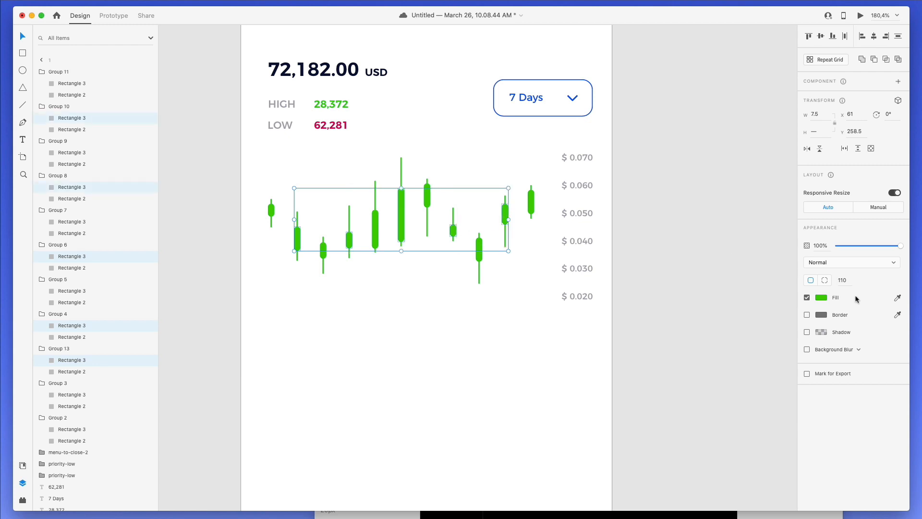
click(898, 298)
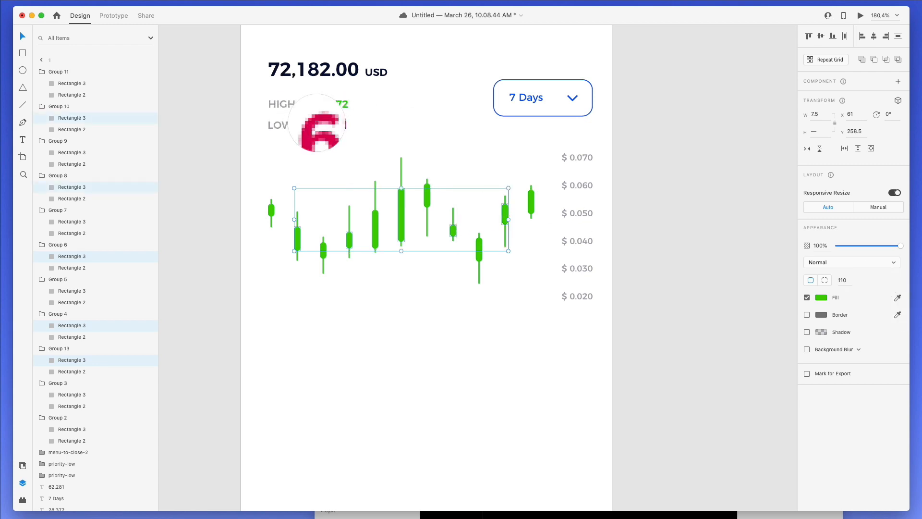
click(318, 124)
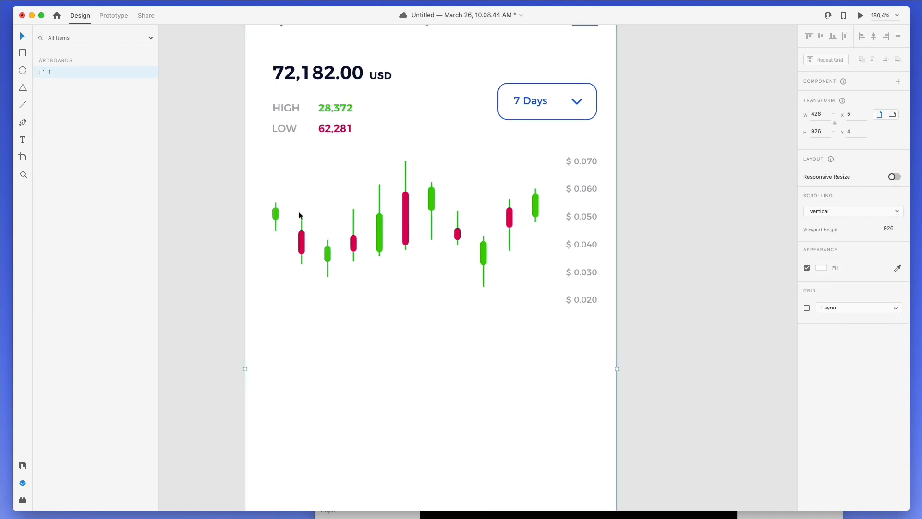
- Color the five matching wicks the same crimson red
click(302, 217)
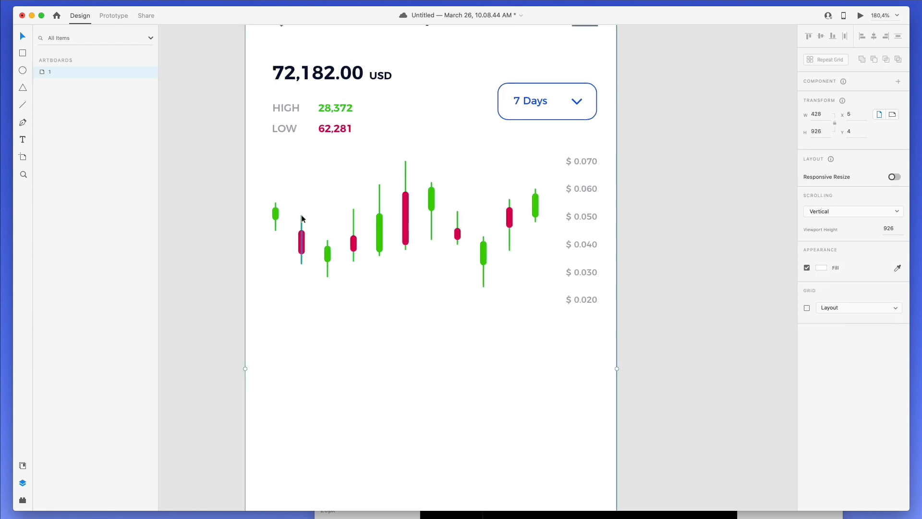
shift+click(354, 216)
shift+click(405, 179)
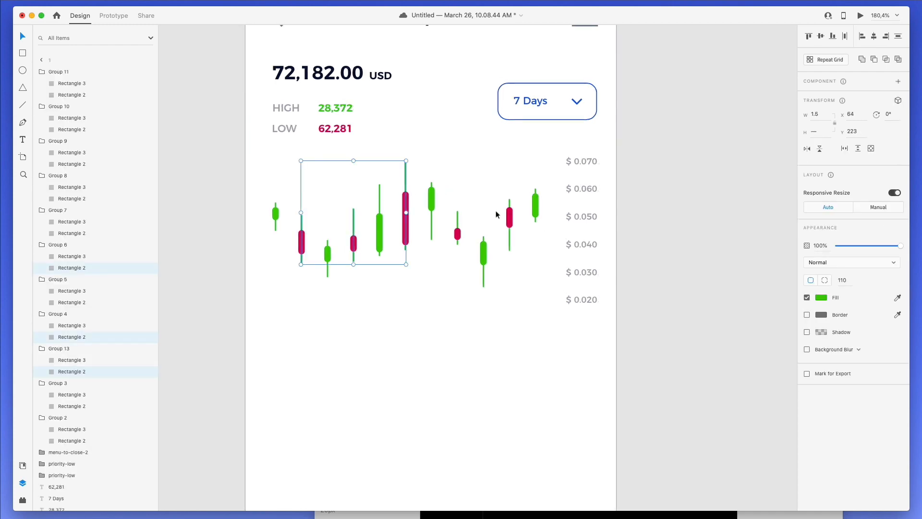
shift+click(457, 222)
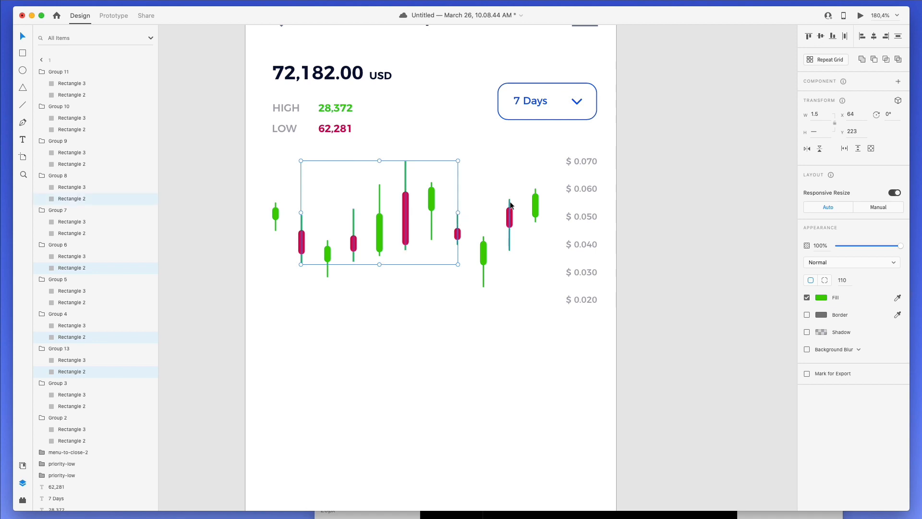
shift+click(510, 207)
click(897, 298)
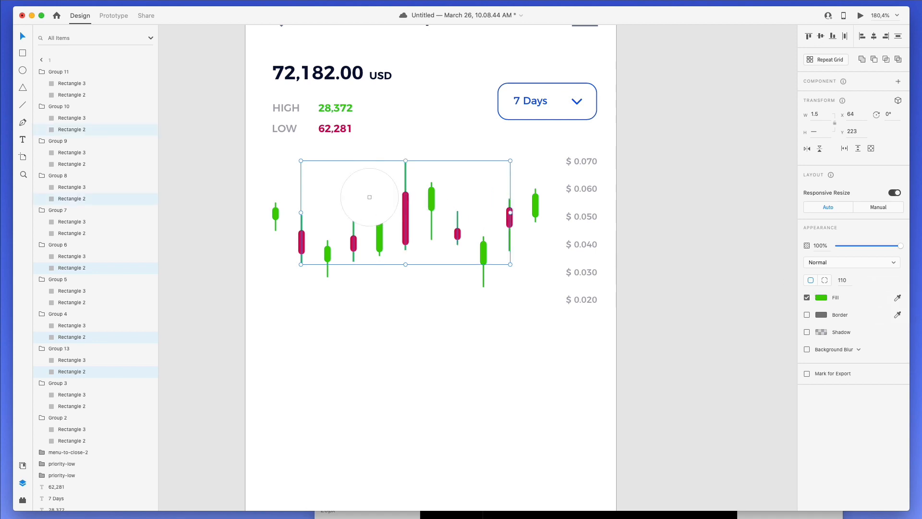
click(330, 129)
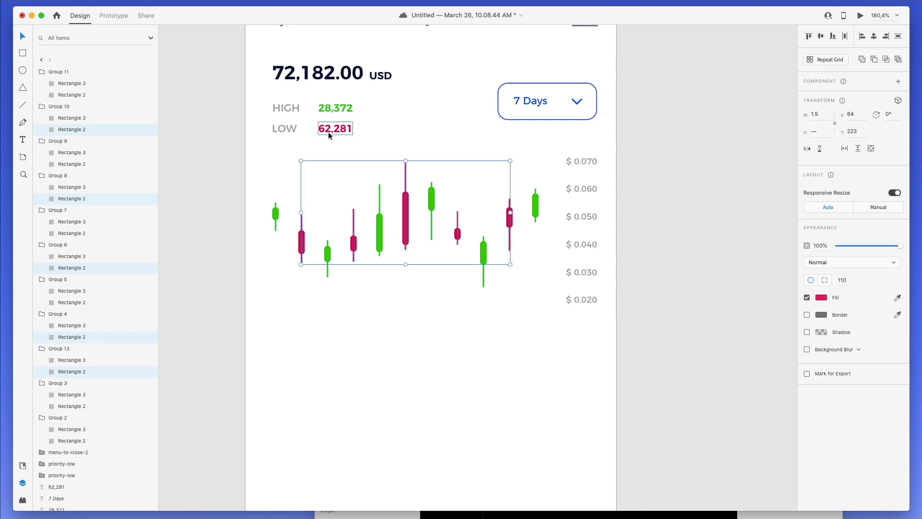
- Match the tall candle's wick to its body colour, then clear the selection
click(897, 298)
click(403, 214)
click(413, 322)
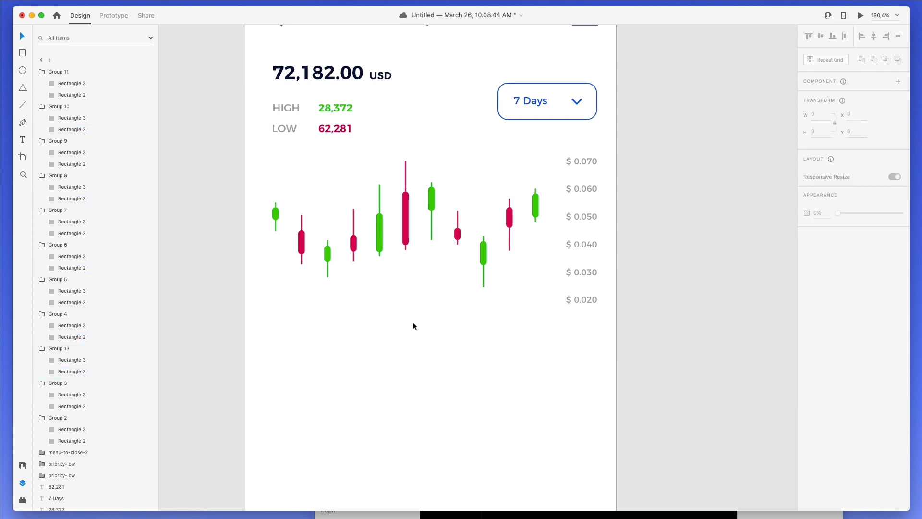
scroll(361, 296, down, 4)
click(362, 296)
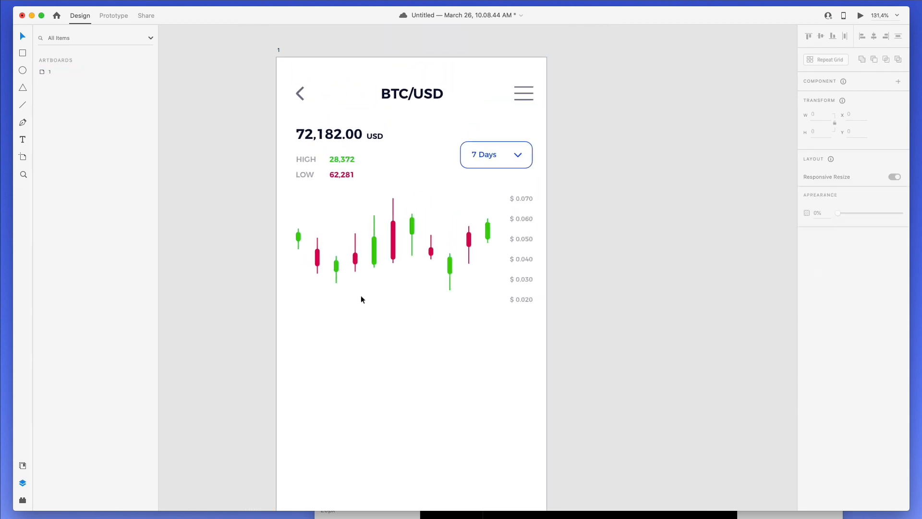
- Place four price-label copies in a row under the chart, spaced evenly
scroll(361, 296, up, 2)
drag(525, 259, 363, 371)
drag(363, 371, 298, 365)
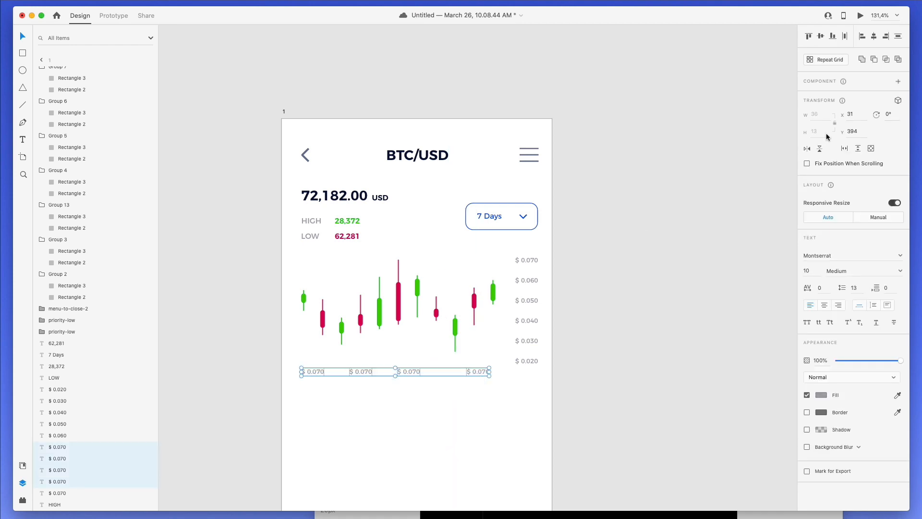
click(845, 37)
click(347, 365)
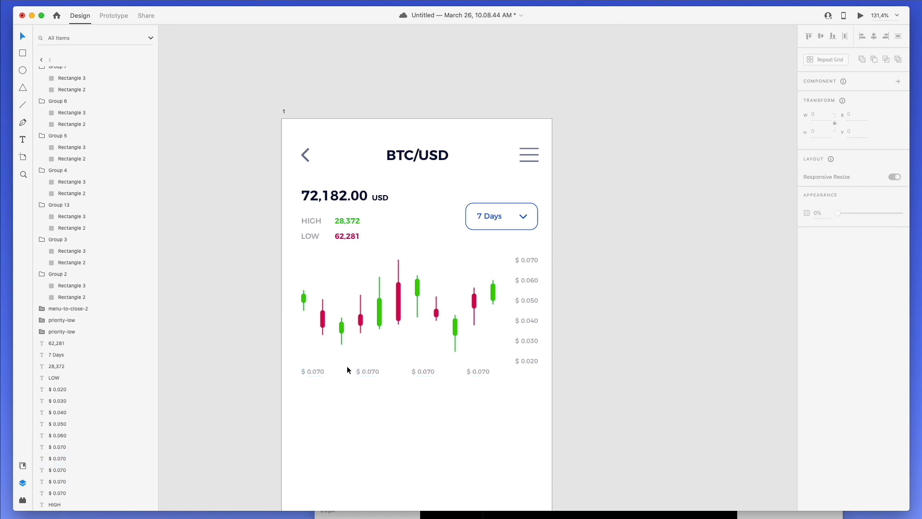
- Relabel the first two bottom labels 13:00 and 14:00
scroll(353, 356, up, 2)
scroll(353, 356, up, 3)
double_click(305, 377)
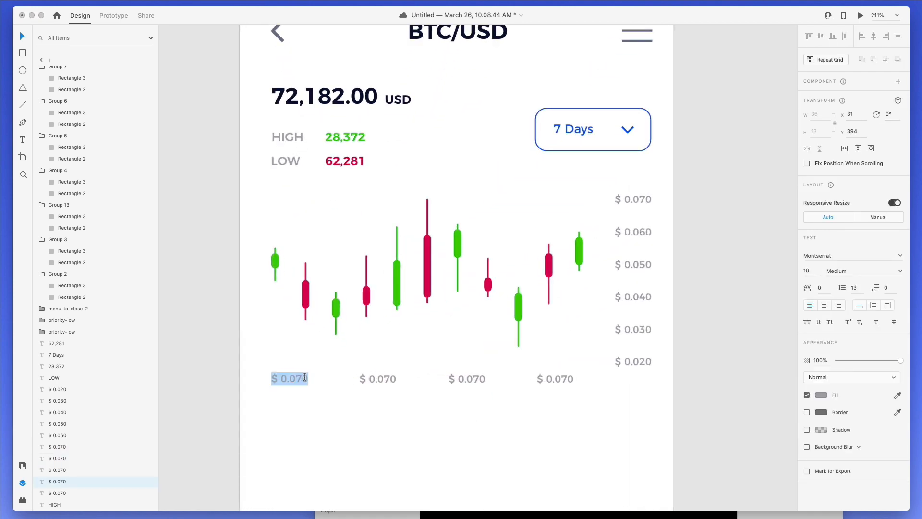
text(13:)
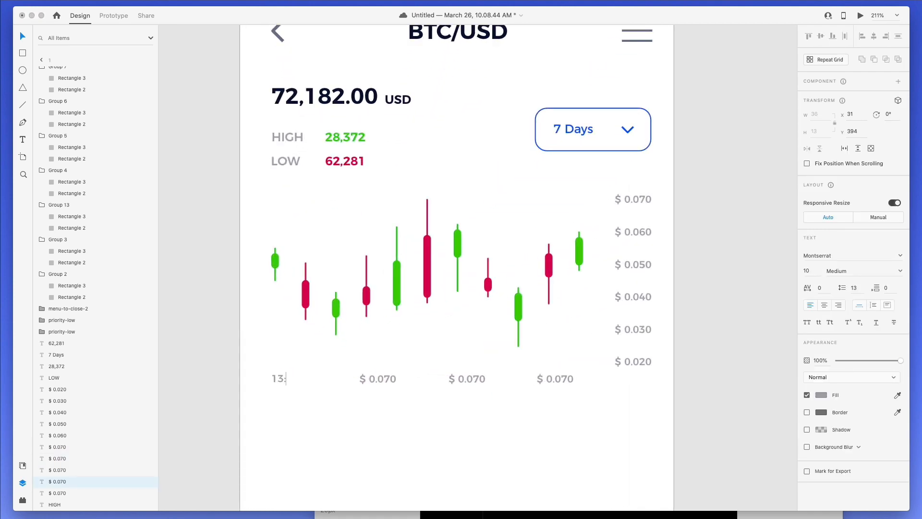
text(00)
double_click(385, 378)
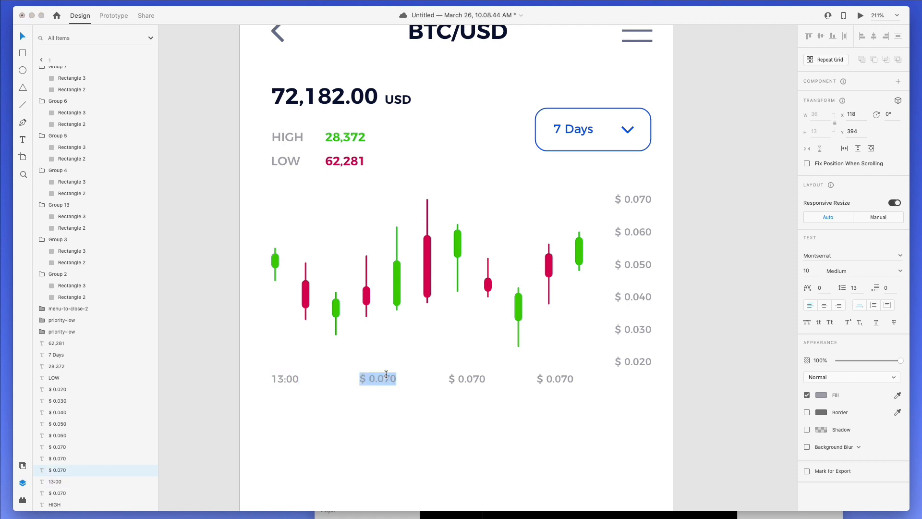
text(14:00)
- Relabel the last two bottom labels 15:00 and 16:00
double_click(475, 377)
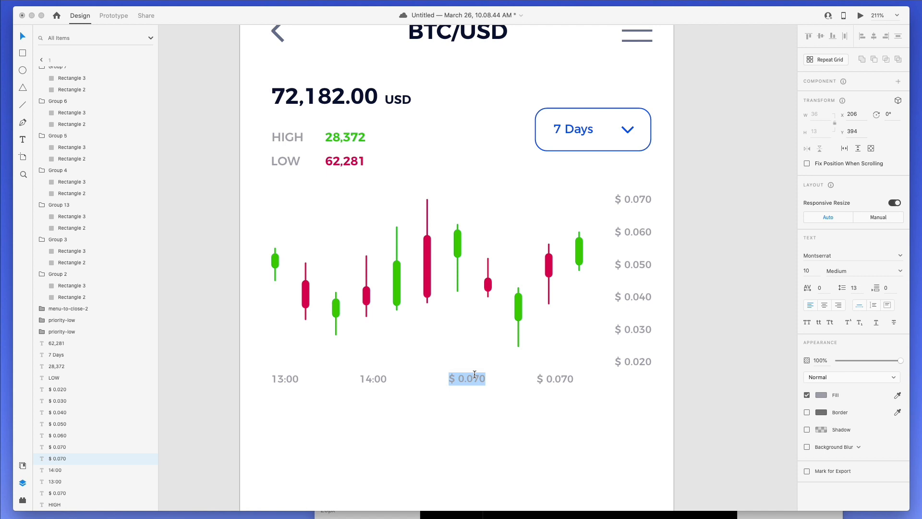
text(15:00)
key(Escape)
double_click(545, 377)
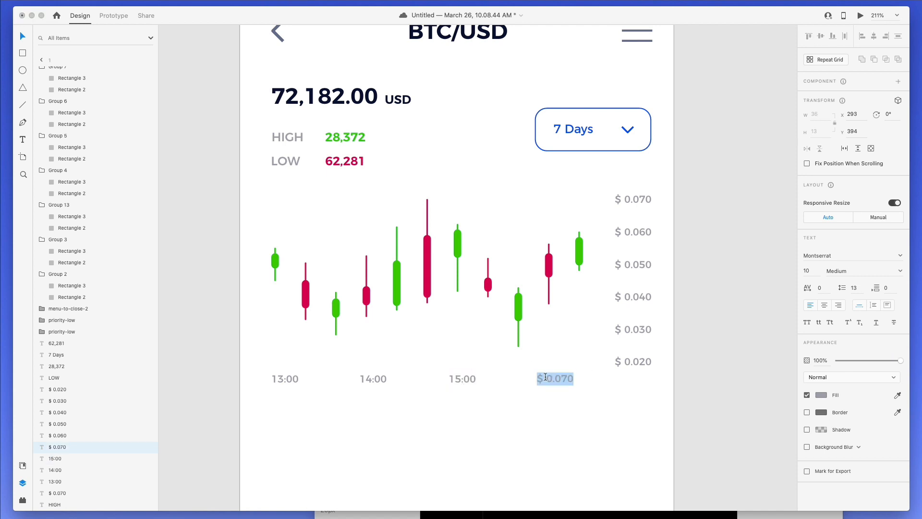
text(16:00)
click(522, 424)
scroll(294, 386, right, 1)
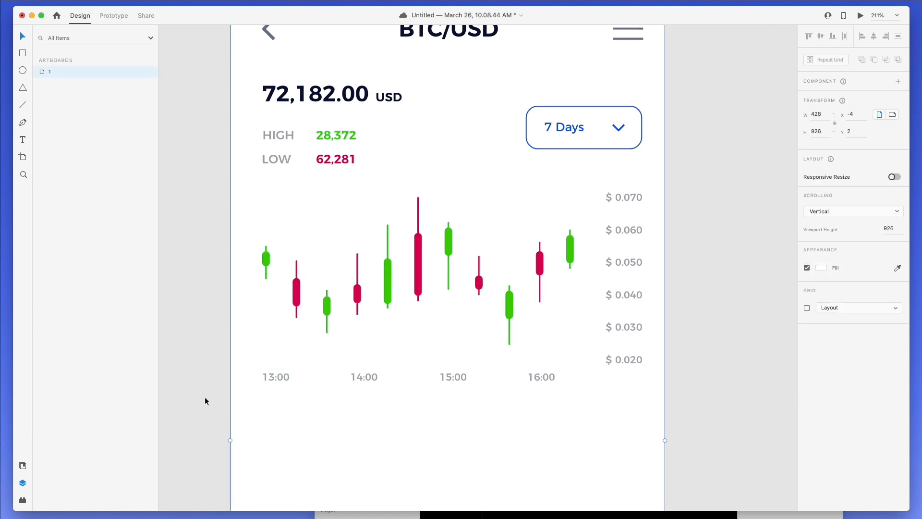
- Nudge the four time labels slightly to the right
drag(263, 406, 557, 377)
key(shift+Right)
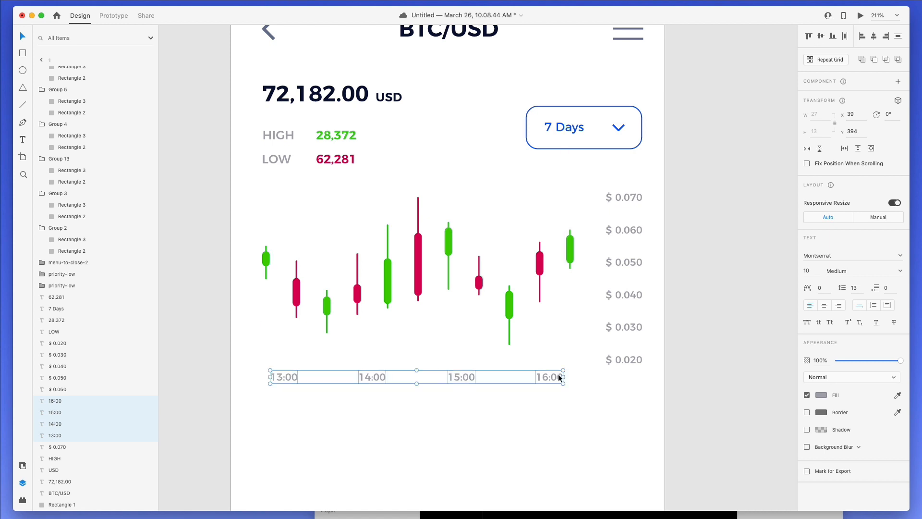
click(388, 399)
scroll(392, 365, down, 6)
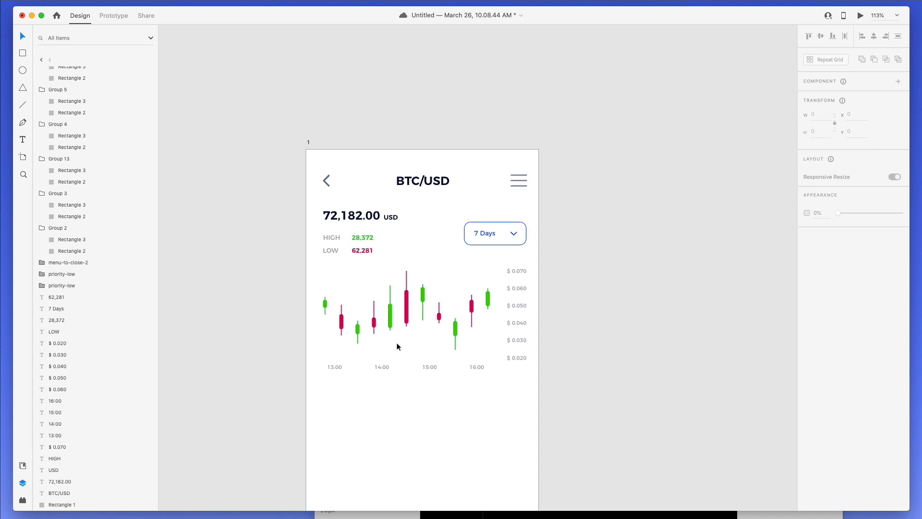
scroll(397, 346, down, 3)
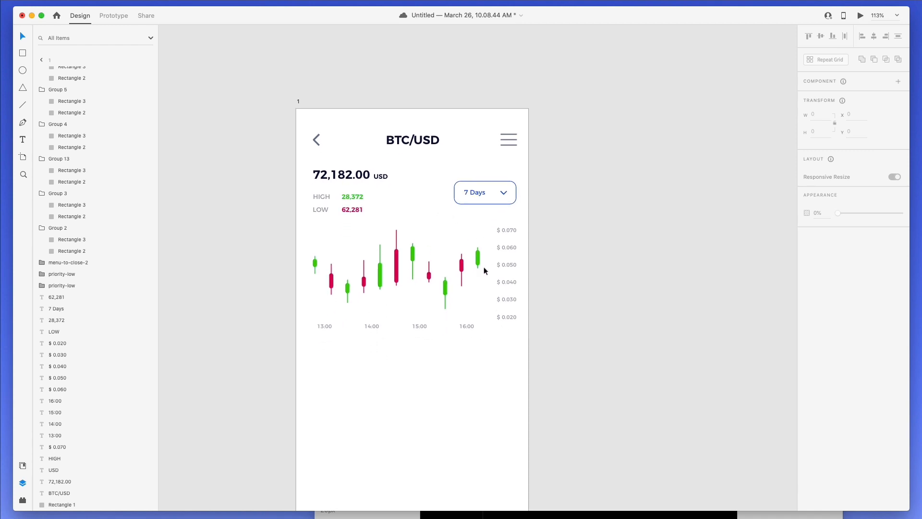
- Reposition the end candles and distribute all candlesticks evenly across the chart
click(400, 267)
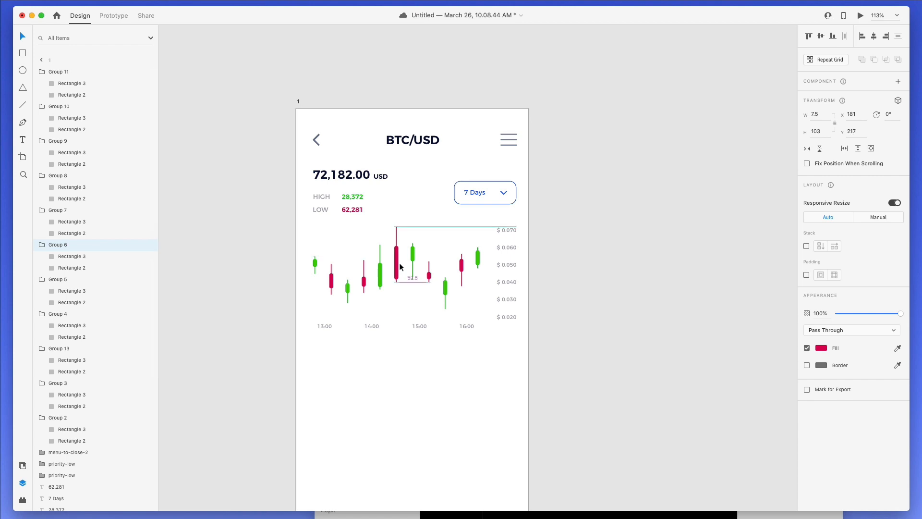
click(406, 320)
scroll(376, 303, up, 5)
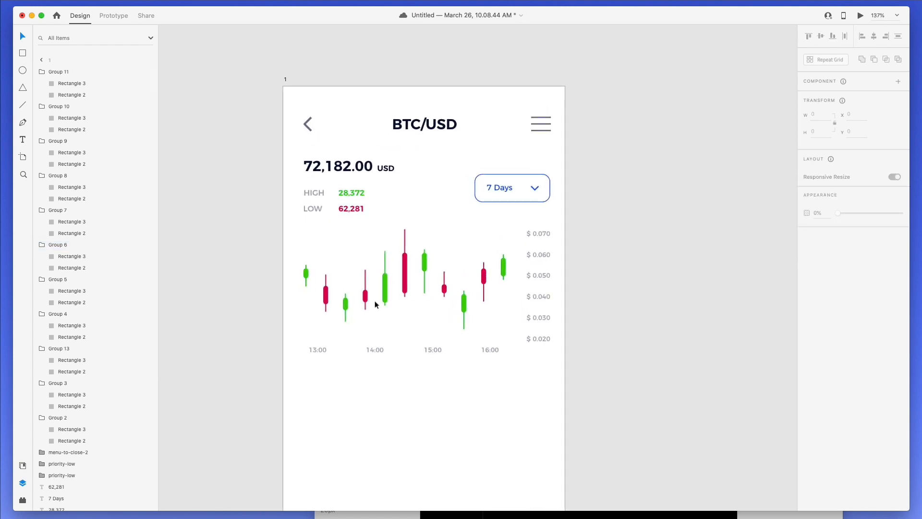
scroll(375, 304, down, 3)
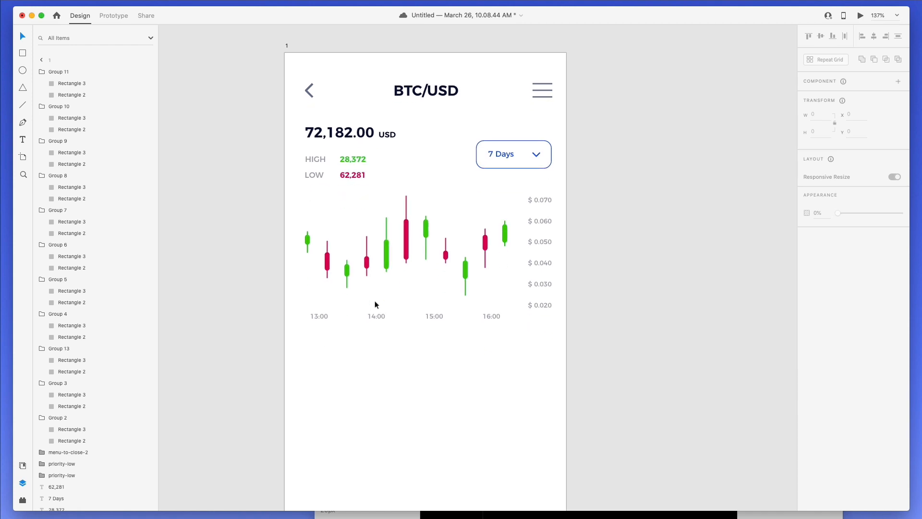
drag(300, 216, 537, 308)
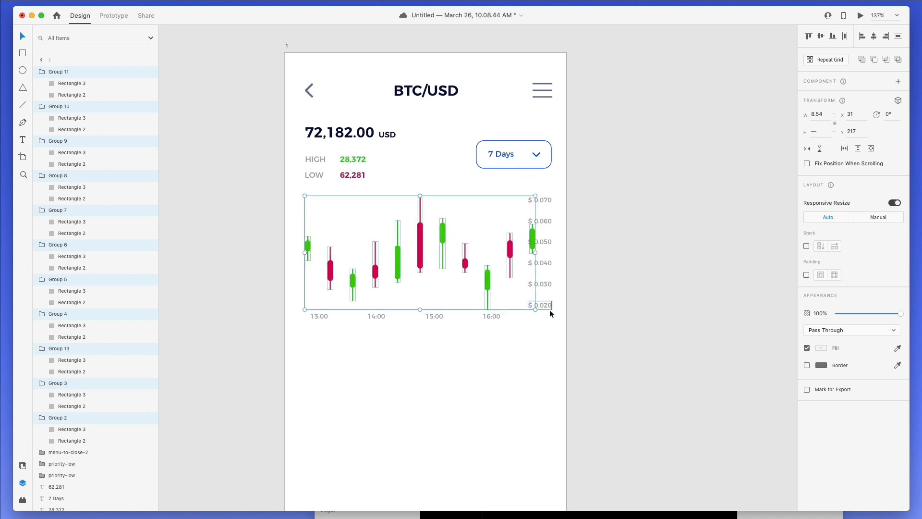
click(571, 280)
drag(532, 238, 498, 256)
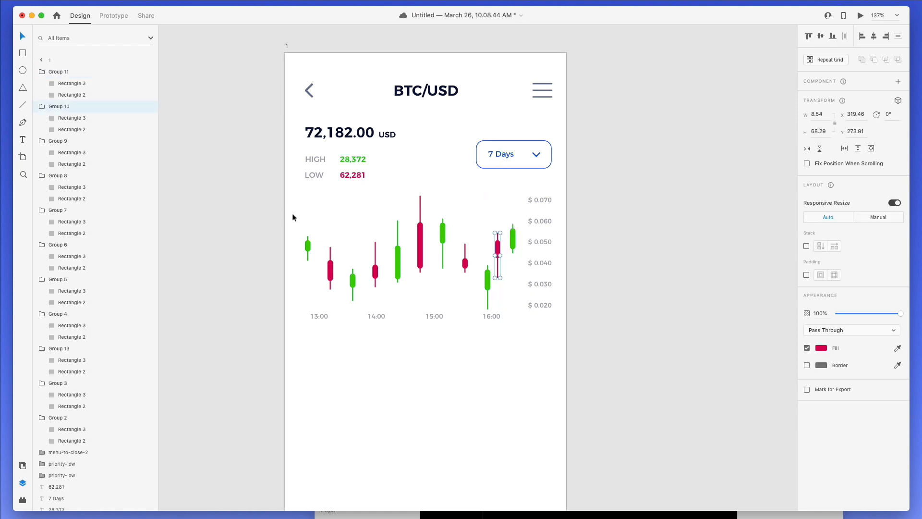
drag(294, 217, 523, 269)
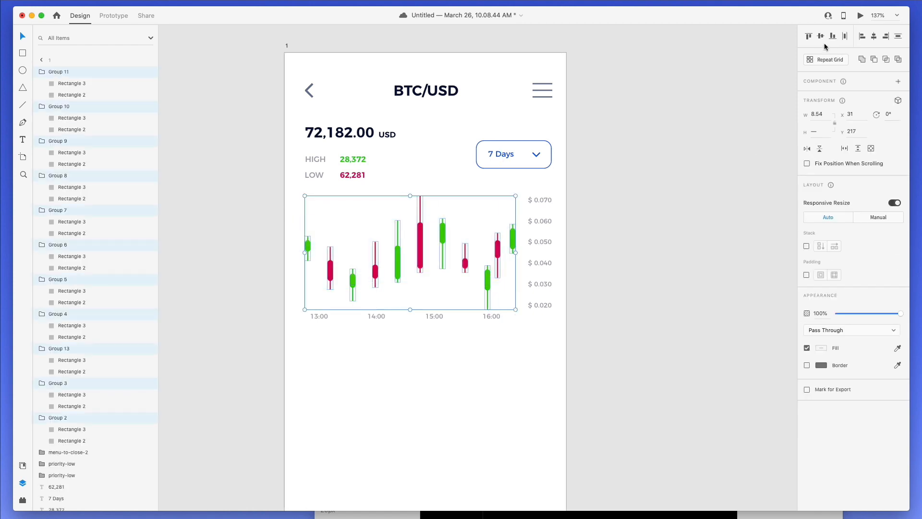
click(845, 37)
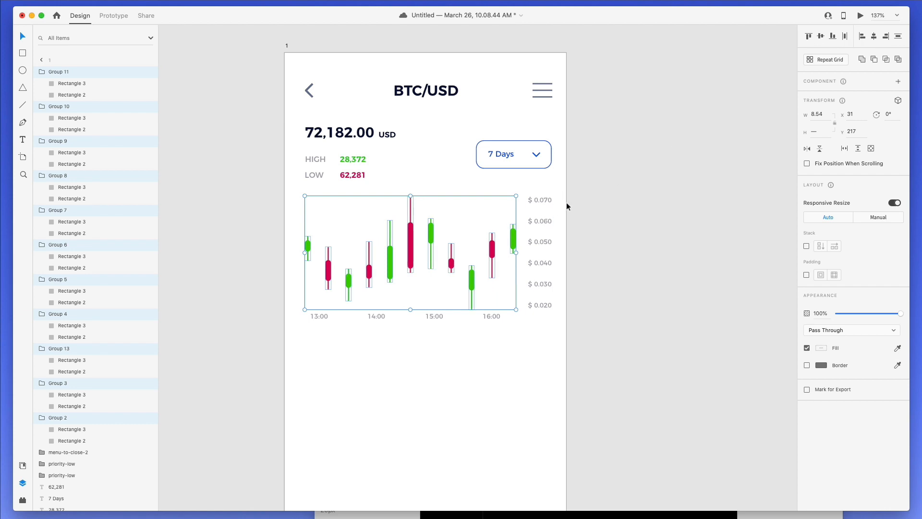
- Lower the time labels and space the $ 0.070–$ 0.020 price labels evenly
drag(532, 336, 296, 314)
key(shift+Down)
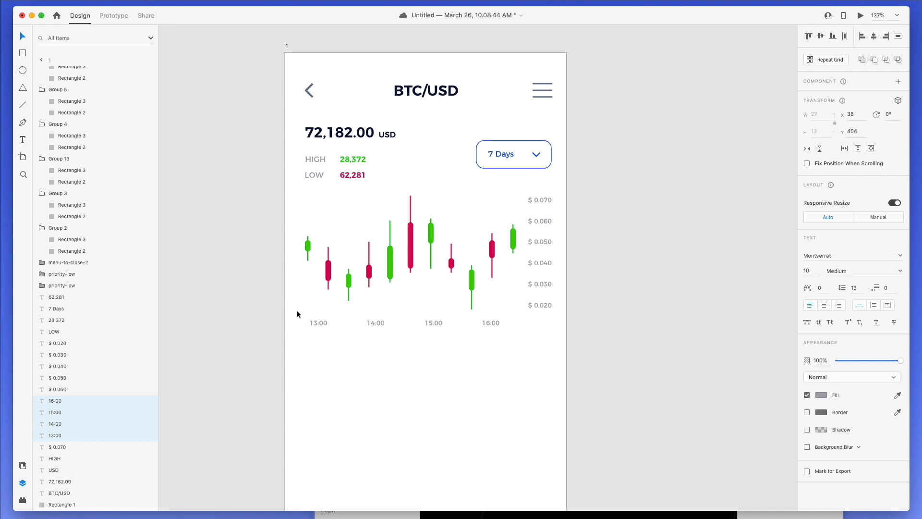
key(Down)
key(Down)
key(Down)
drag(545, 304, 541, 198)
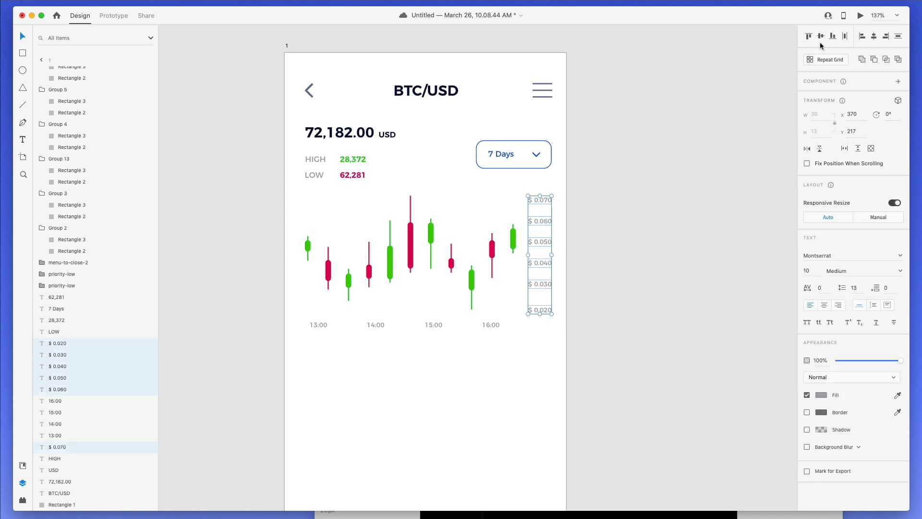
click(898, 36)
click(618, 204)
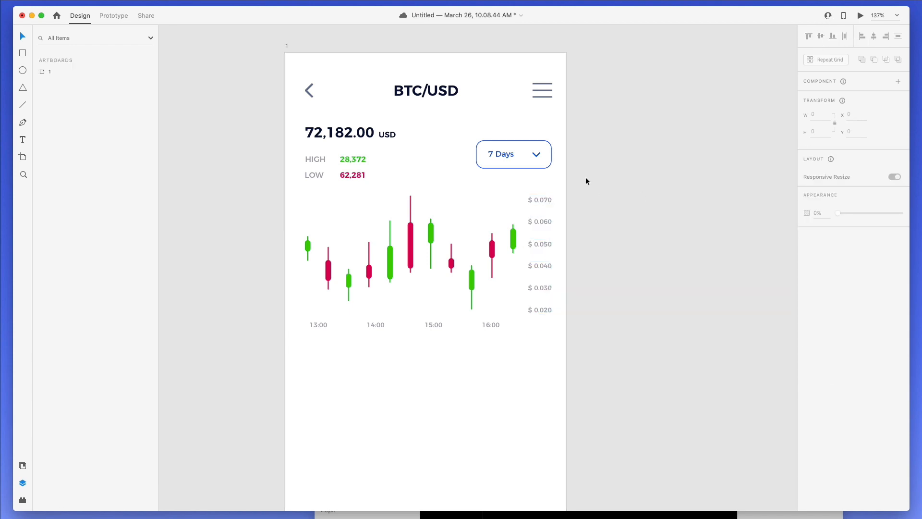
- Raise the Group 9 green candle before 16:00 by about 12 px
scroll(586, 175, down, 5)
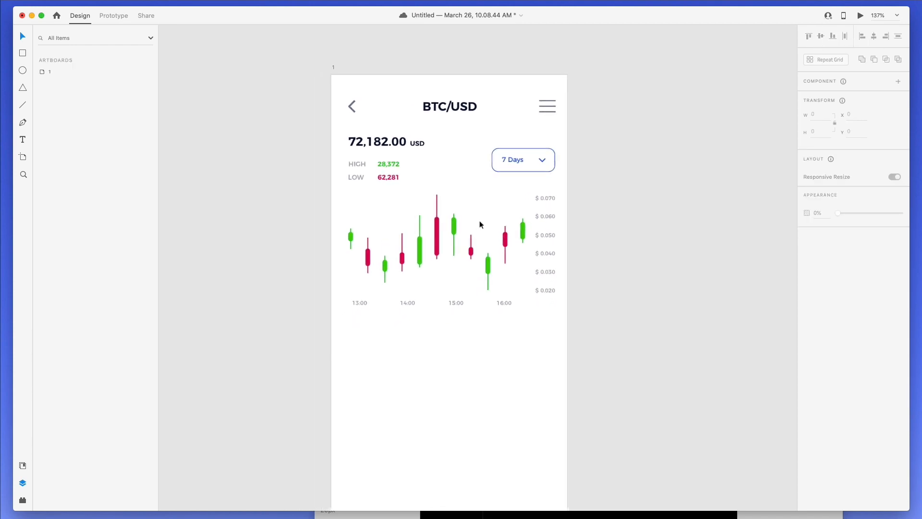
scroll(434, 202, up, 2)
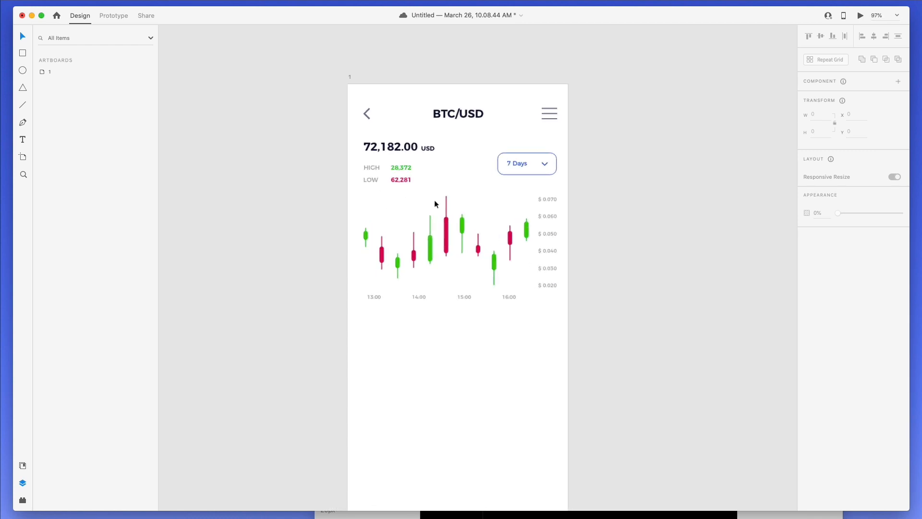
drag(502, 275, 503, 269)
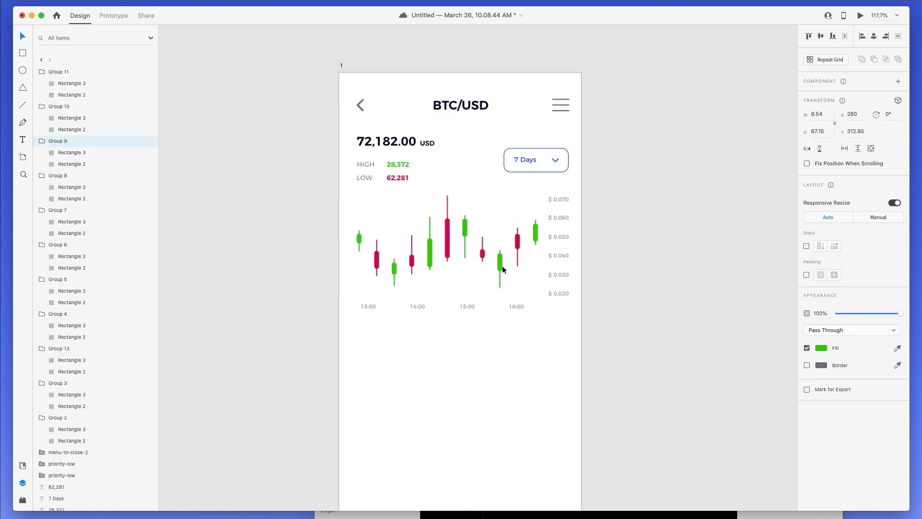
click(402, 359)
scroll(387, 336, down, 3)
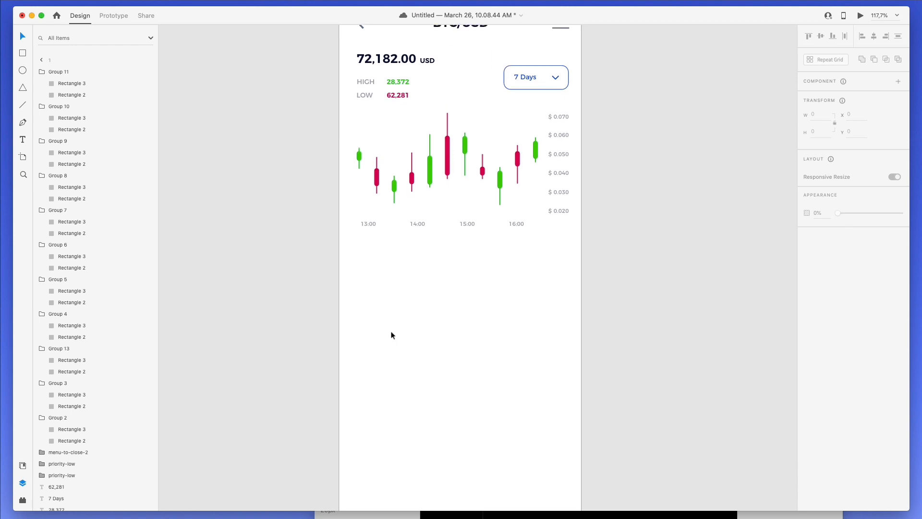
scroll(392, 335, up, 3)
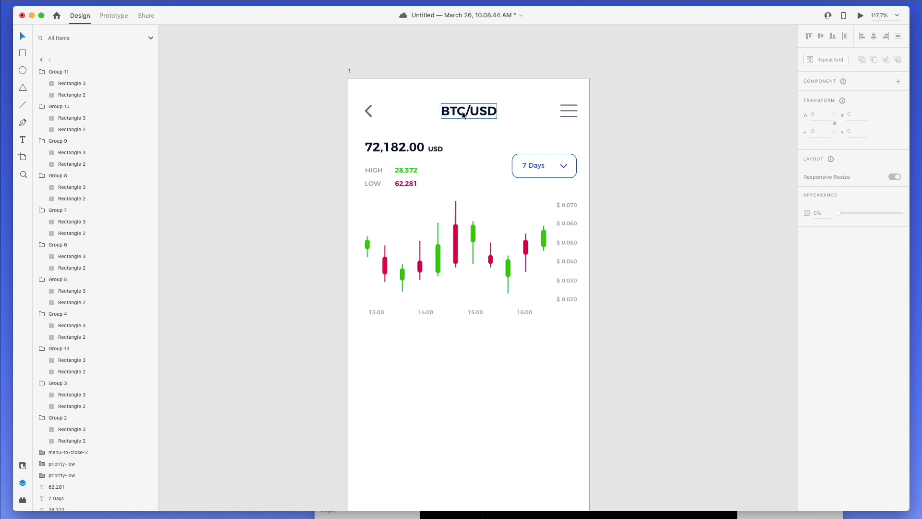
- Duplicate the price text below the chart and retype it as 'Overview'
drag(462, 114, 477, 356)
key(Delete)
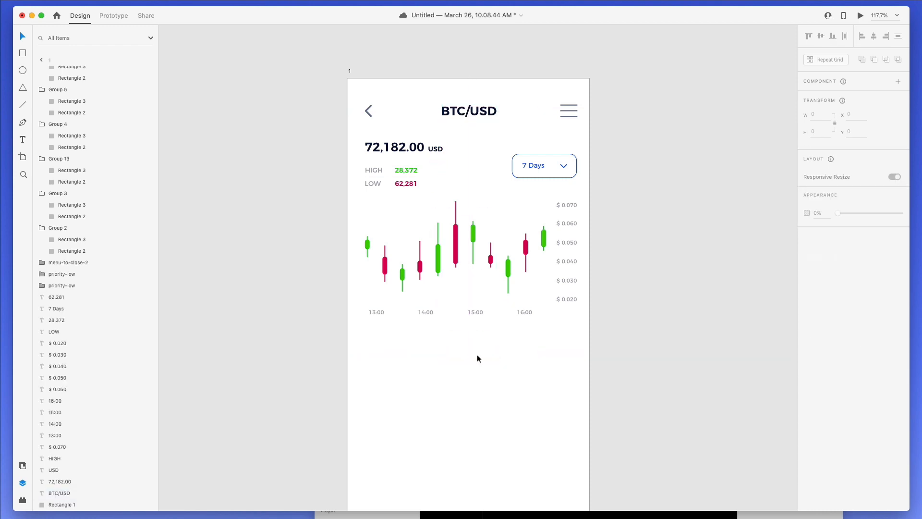
drag(396, 149, 466, 345)
double_click(465, 342)
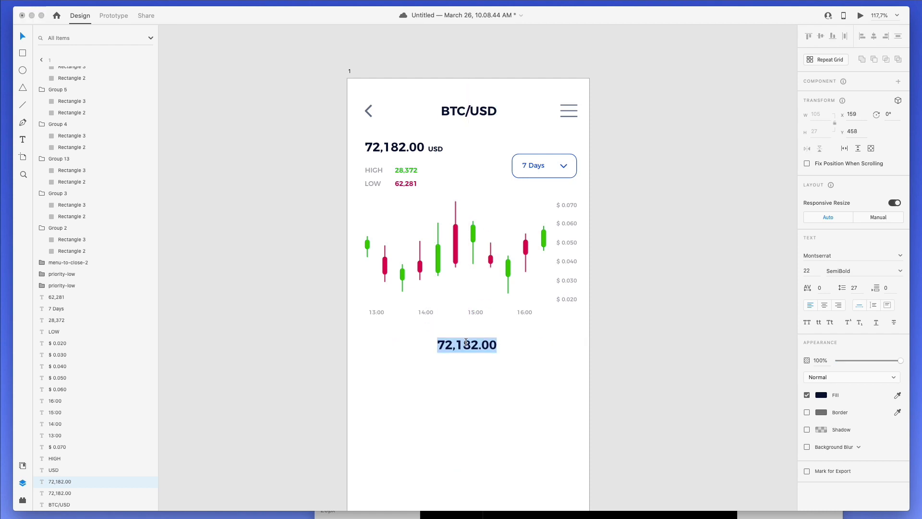
text(Vi)
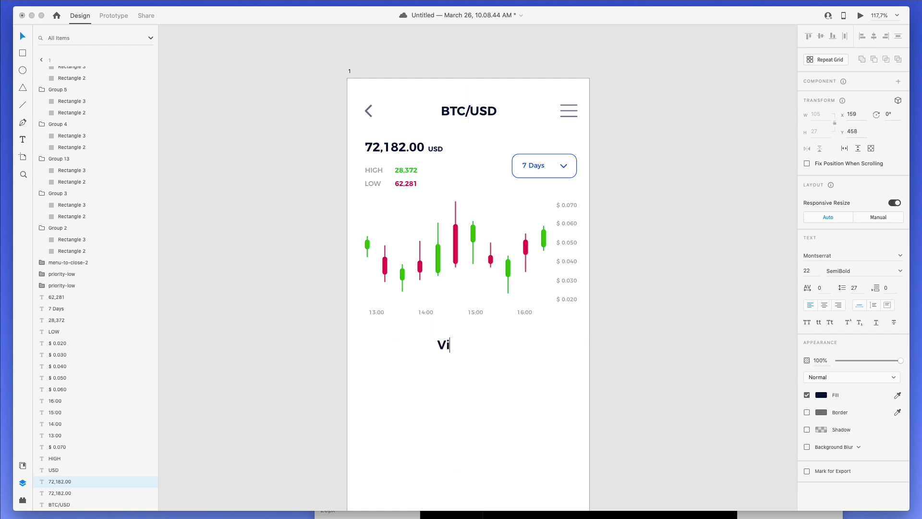
key(BackSpace)
key(BackSpace)
text(B)
key(BackSpace)
text(Bid)
key(super+a)
text(Overview)
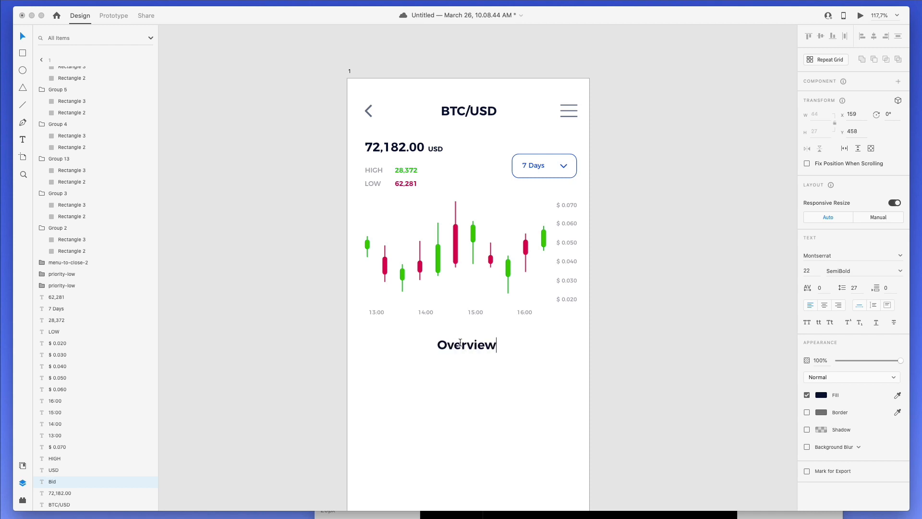
key(Escape)
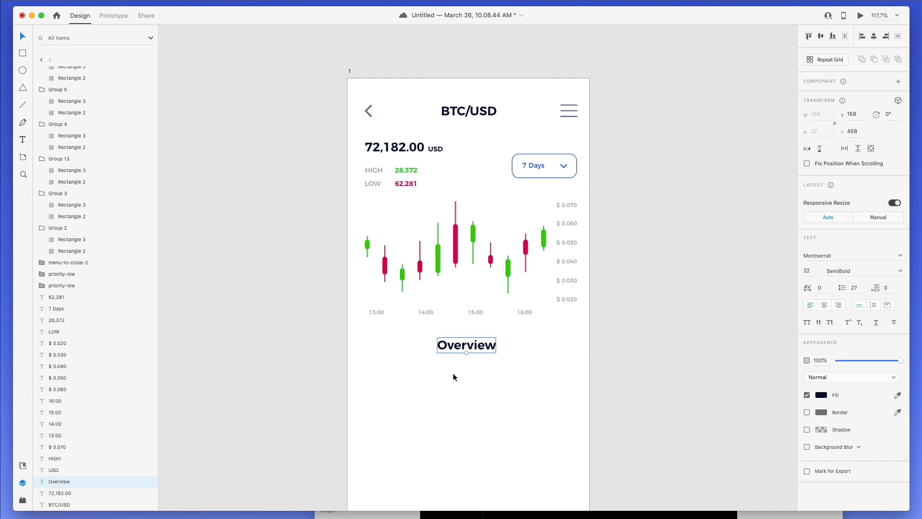
- Centre the Overview heading on the artboard and nudge it slightly lower
click(873, 37)
click(569, 367)
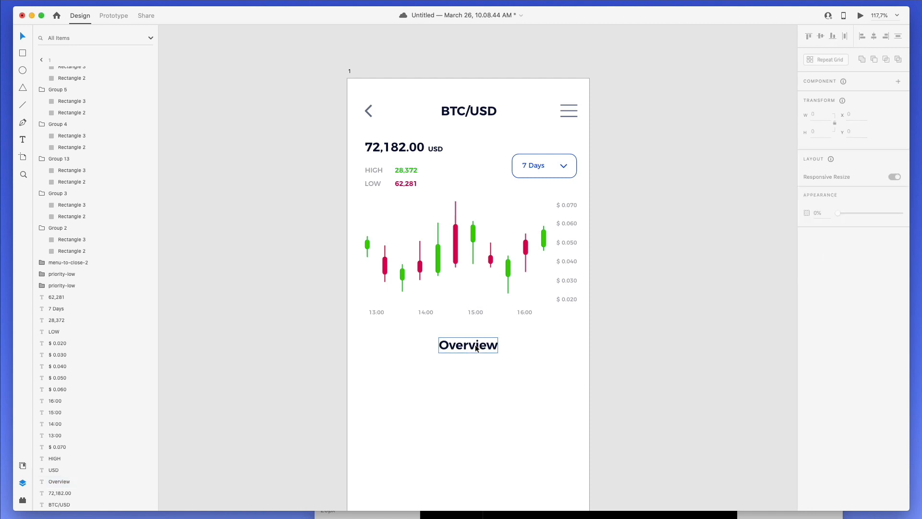
drag(476, 348, 476, 353)
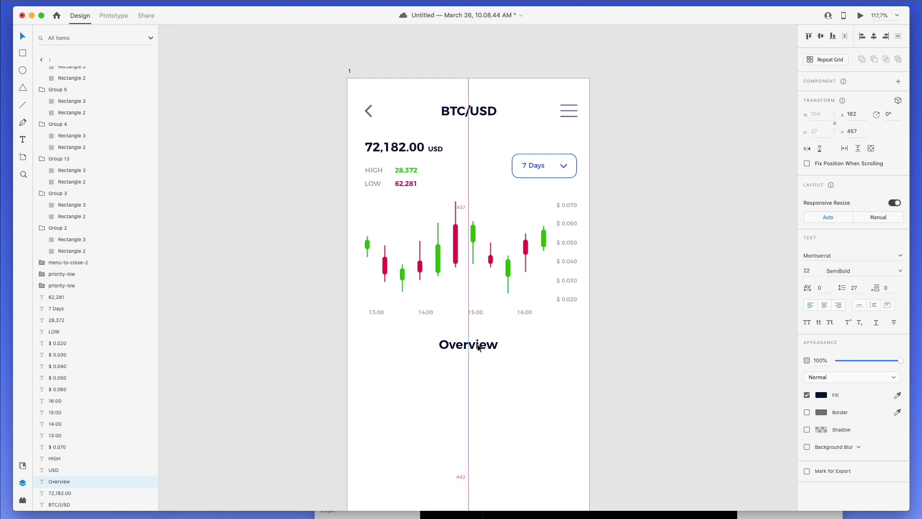
- Place a copy of the 13:00 time label beneath the Overview heading
shift+click(377, 311)
drag(377, 311, 377, 364)
key(super+z)
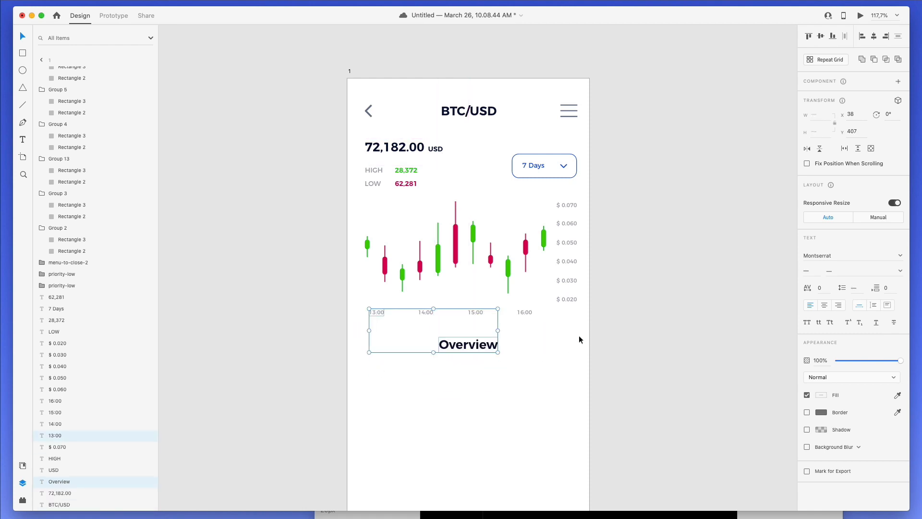
click(579, 336)
drag(384, 310, 380, 366)
- Turn the copied label into 4,282 and add 100,372 and 200,328 values beside it
double_click(382, 363)
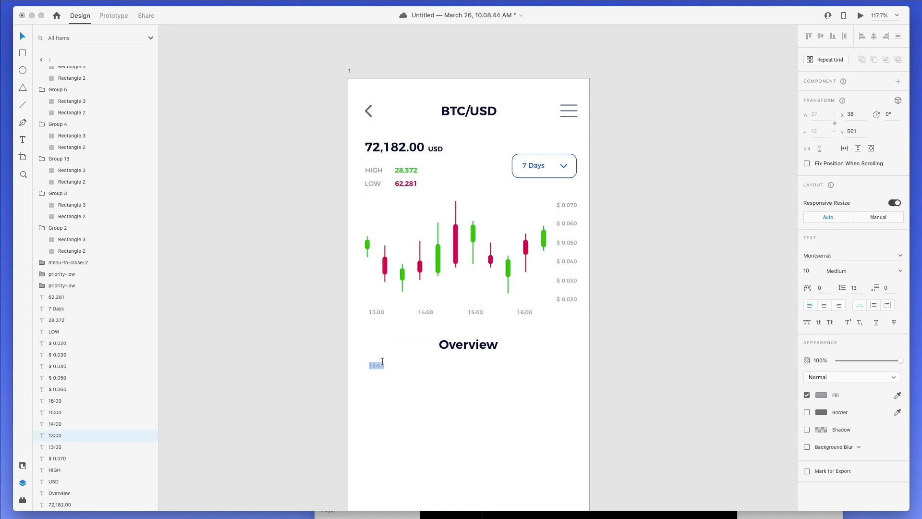
text(4,282)
key(Escape)
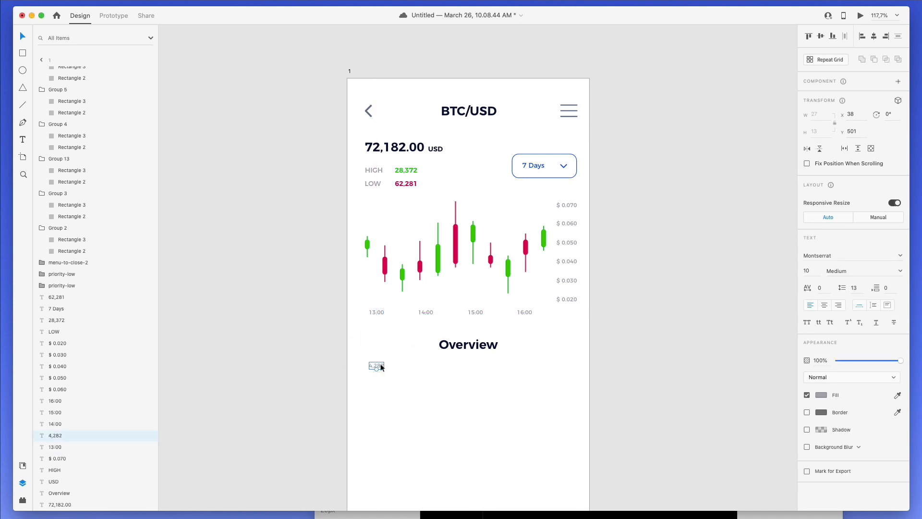
drag(378, 366, 479, 367)
click(422, 366)
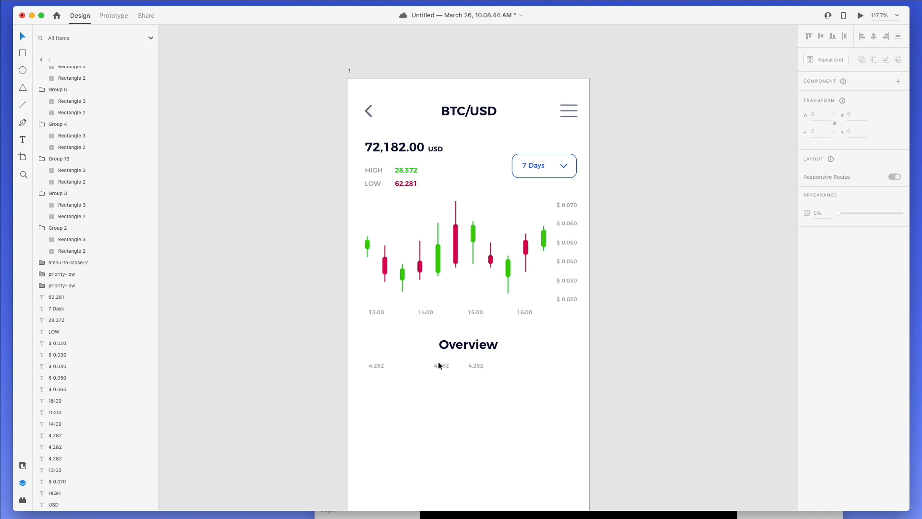
double_click(438, 366)
text(100,372)
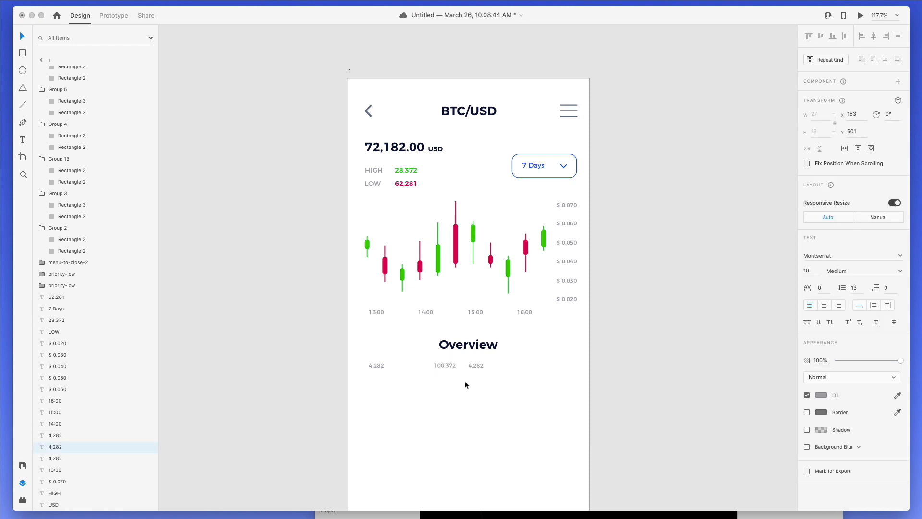
double_click(482, 361)
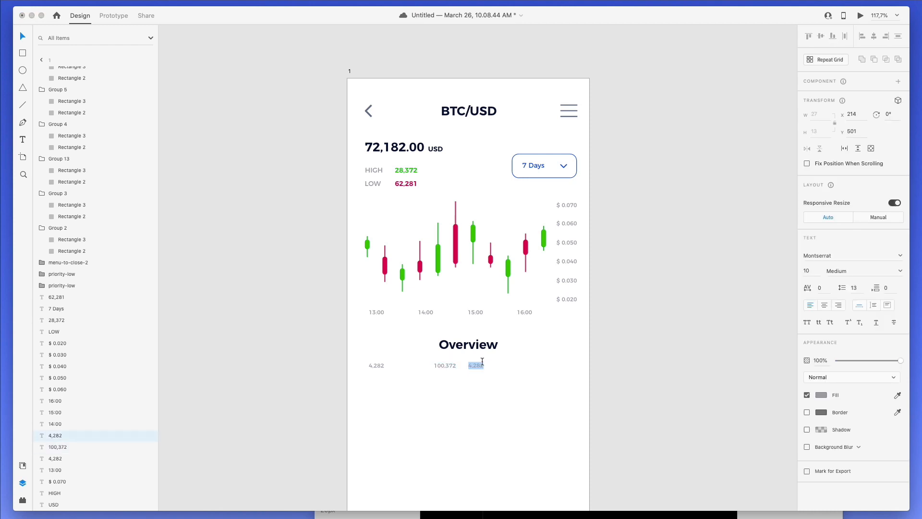
text(200,3287)
key(Escape)
- Add a fourth 200,328 value, colour 100,372 candle green and the middle 200,328 candle red
drag(480, 366, 566, 365)
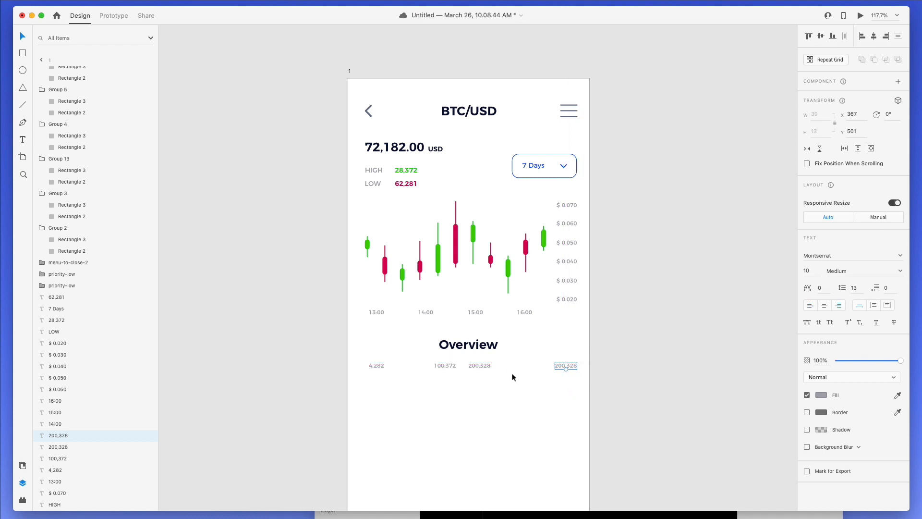
click(483, 366)
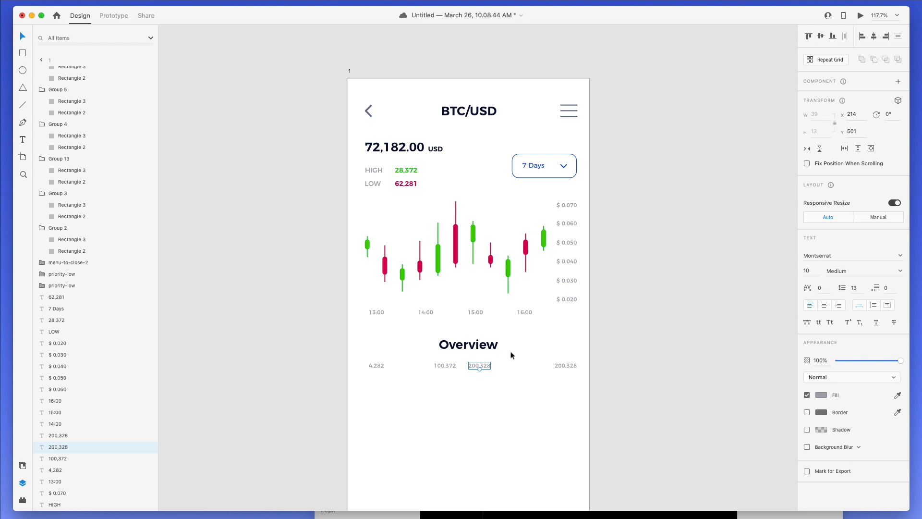
click(445, 366)
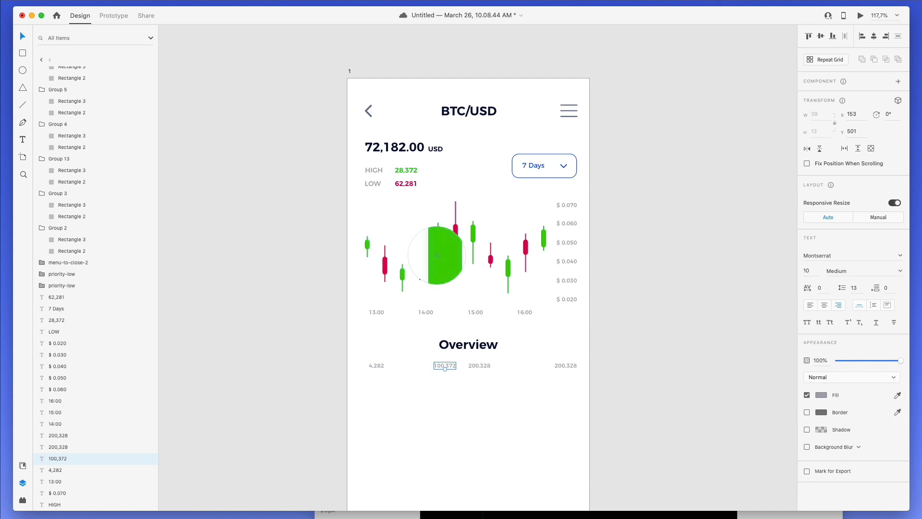
click(437, 255)
click(479, 369)
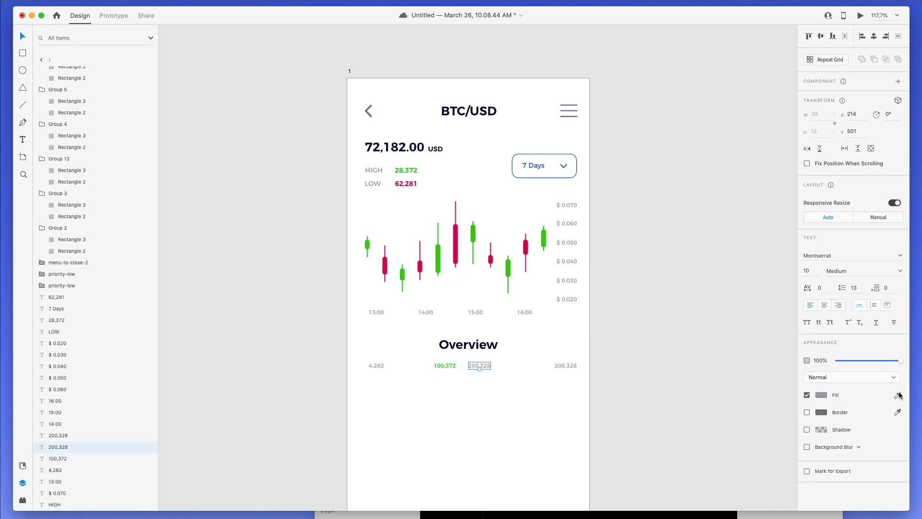
click(898, 395)
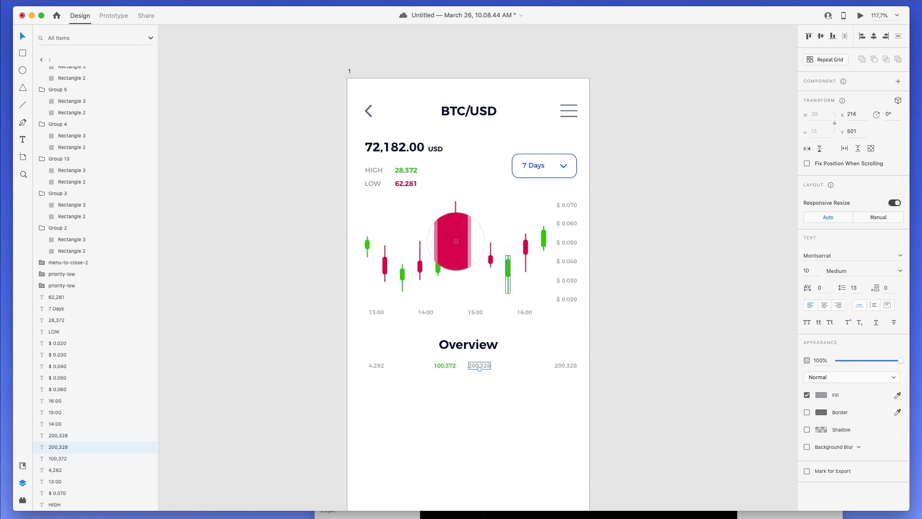
click(455, 241)
click(548, 370)
- Set all four row values to font size 12
drag(562, 383, 354, 359)
click(809, 271)
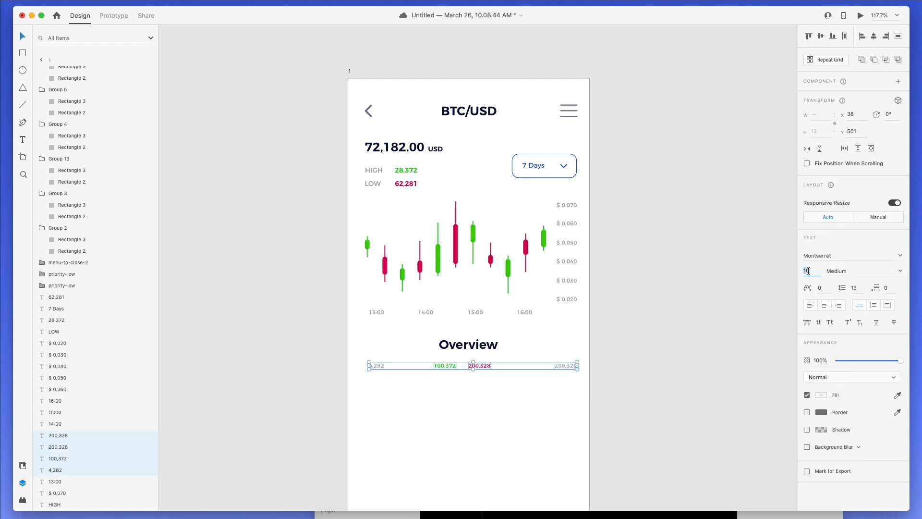
key(Up)
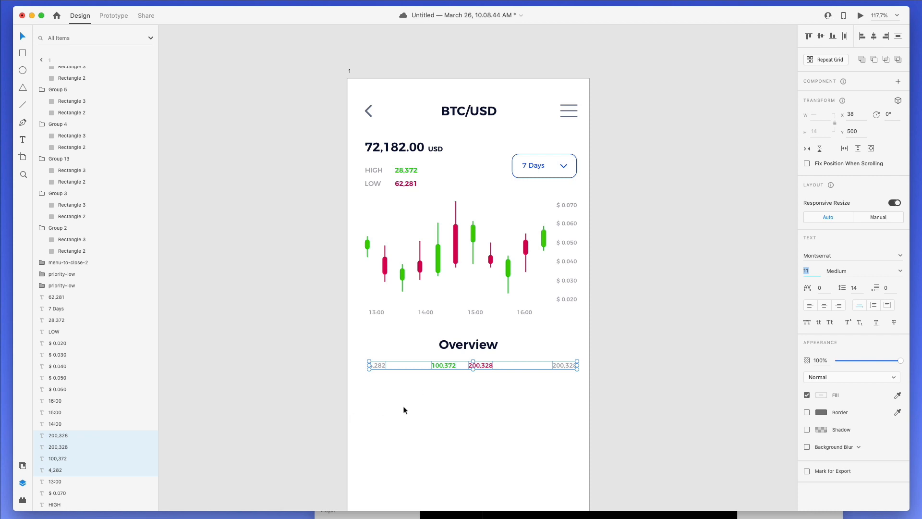
key(Up)
- Make the row values Regular weight and move the row down 10 pixels
click(900, 270)
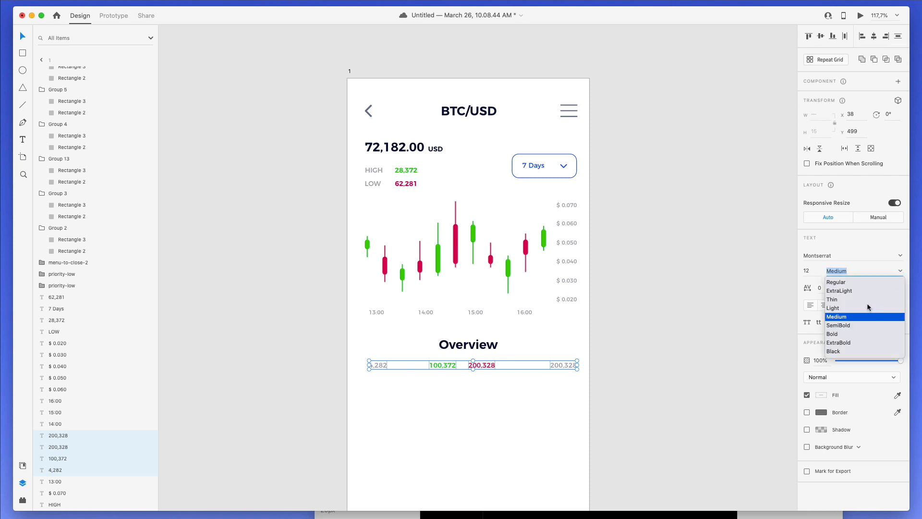
click(845, 282)
click(494, 384)
drag(585, 386, 376, 363)
key(shift+Down)
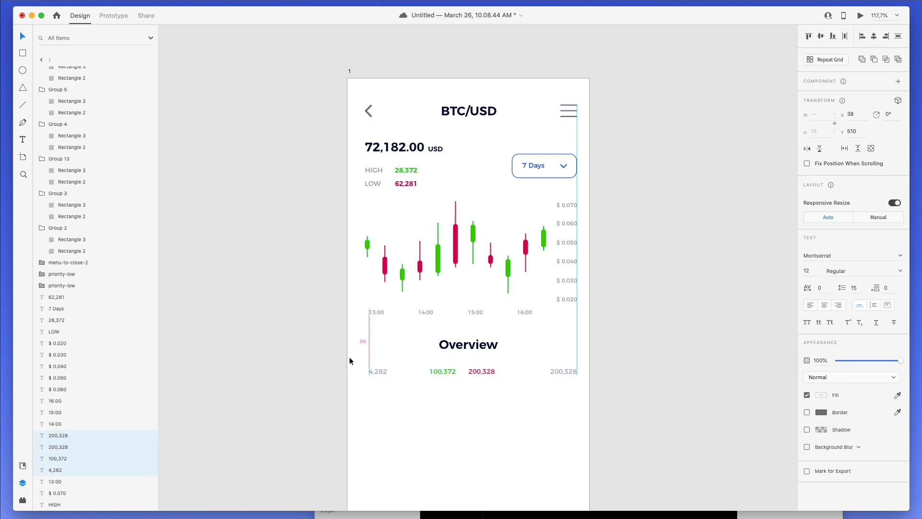
- Duplicate the 4,282 / 100,372 / 200,328 / 200,328 row until there are seven rows
scroll(434, 289, down, 5)
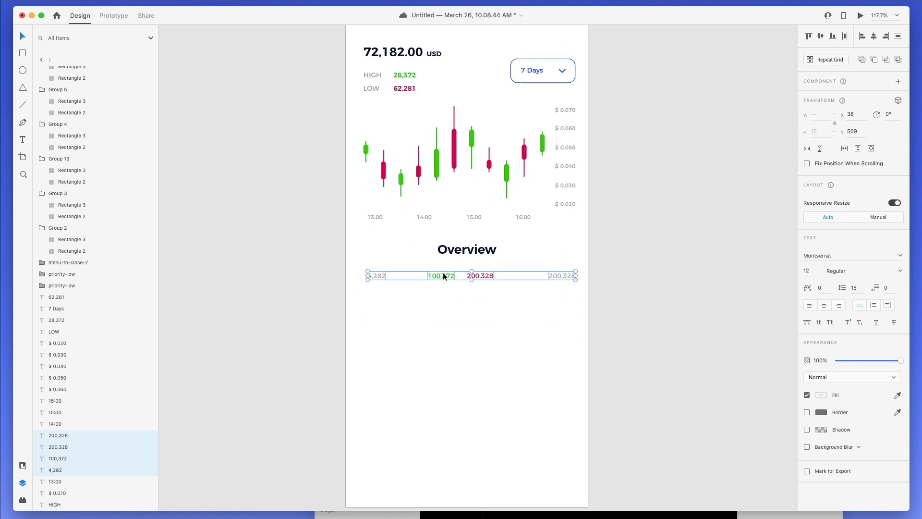
drag(443, 276, 443, 337)
drag(442, 336, 459, 366)
key(super+z)
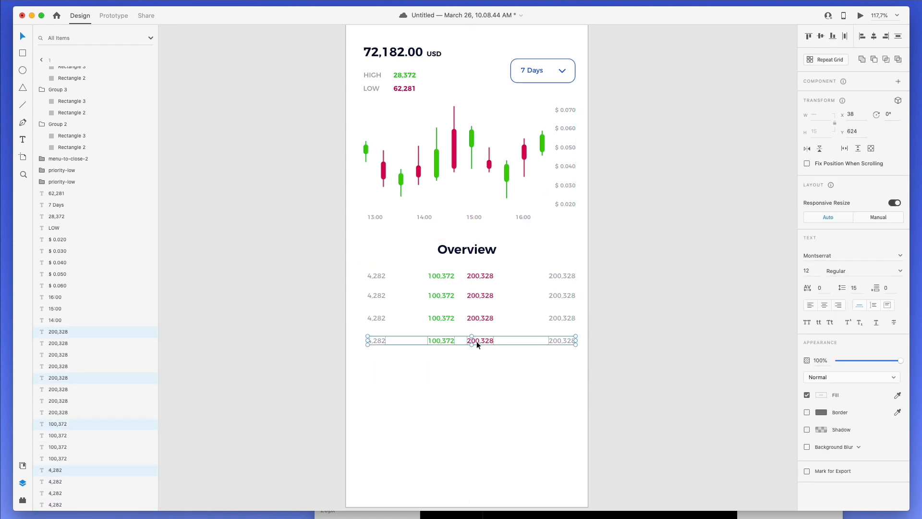
click(345, 344)
click(377, 341)
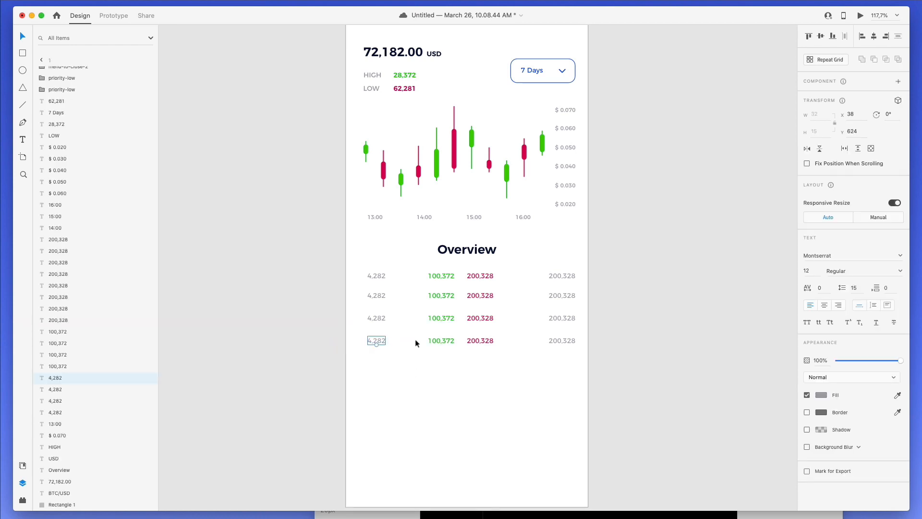
drag(416, 340, 636, 377)
drag(489, 340, 487, 408)
scroll(488, 409, down, 4)
scroll(486, 409, up, 4)
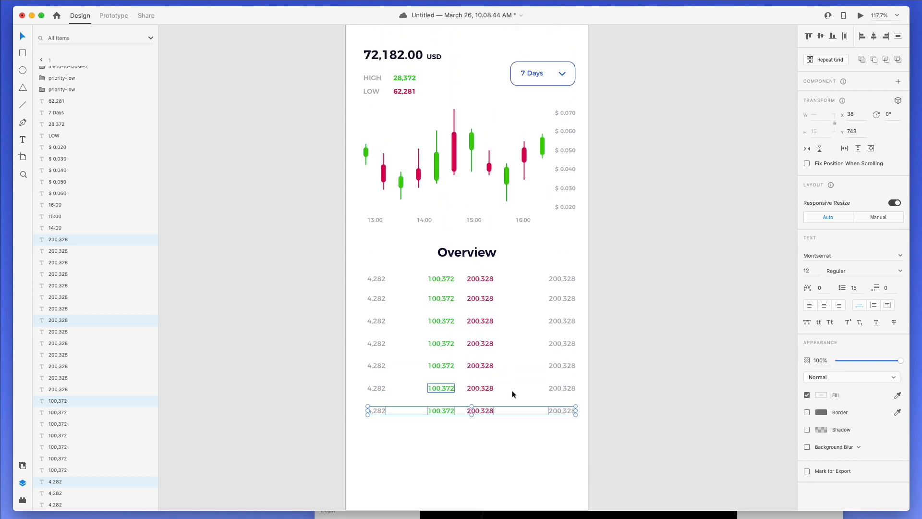
- Distribute each of the four columns vertically so the seven rows are evenly spaced
drag(354, 435, 394, 260)
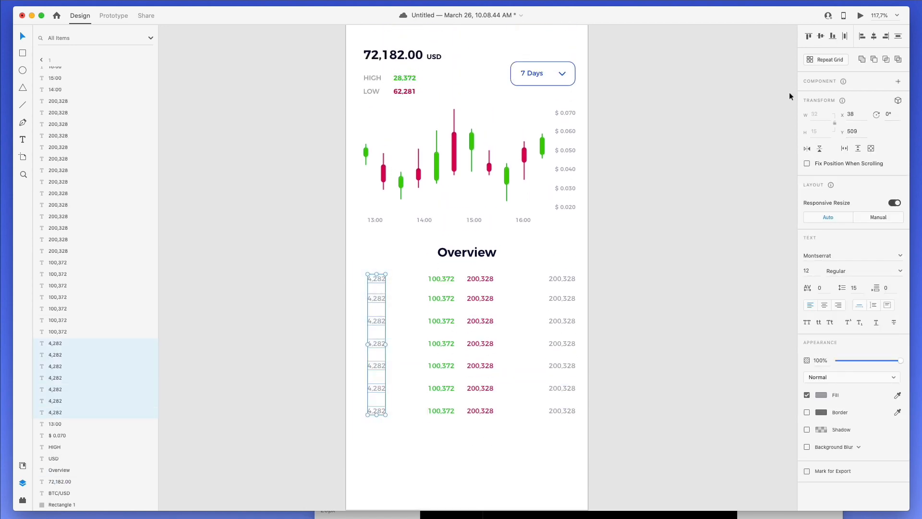
click(887, 37)
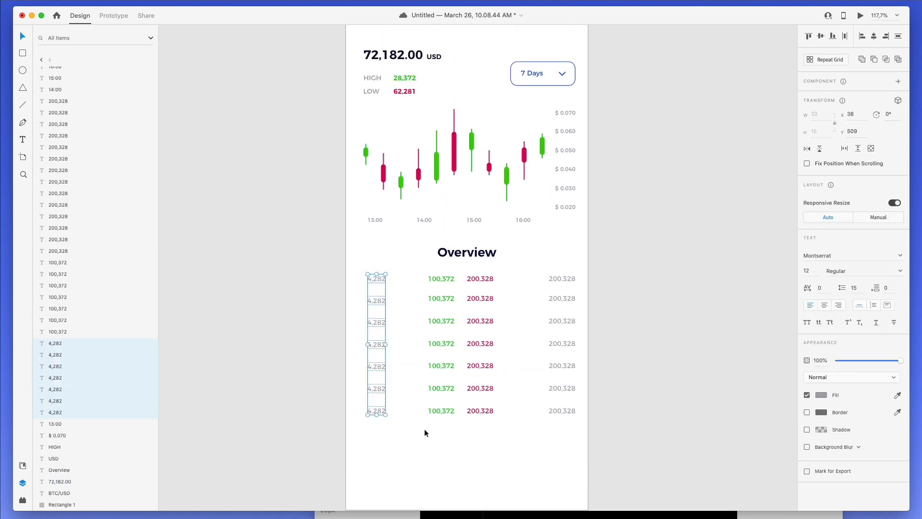
drag(416, 437, 442, 266)
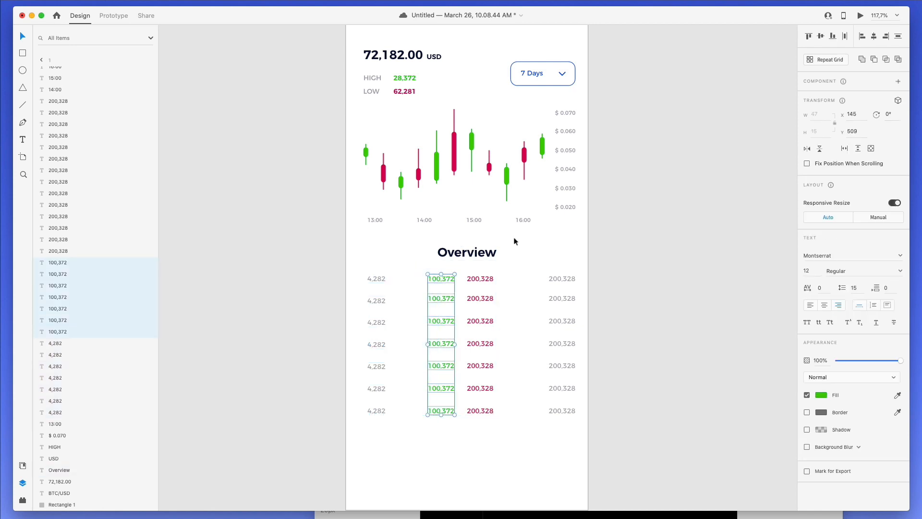
click(897, 38)
drag(500, 421, 503, 270)
click(897, 40)
drag(531, 451, 611, 212)
click(896, 42)
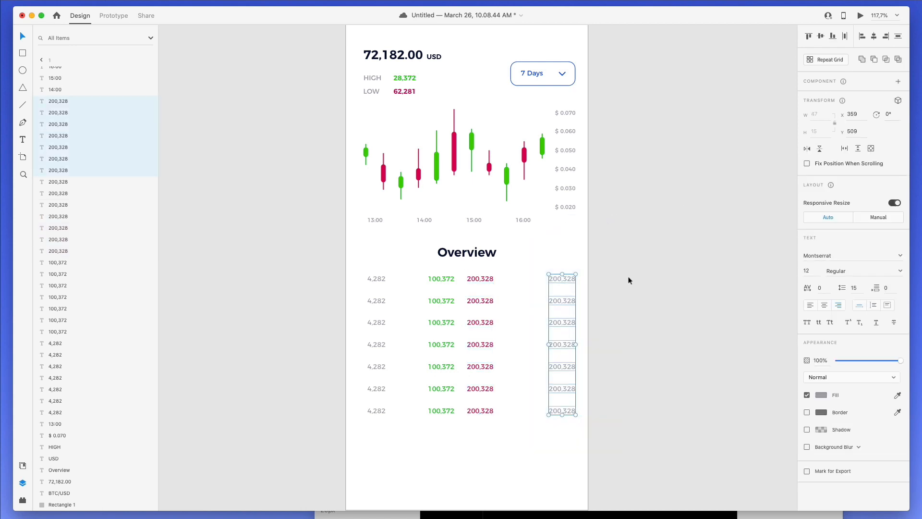
click(340, 303)
drag(336, 274, 591, 420)
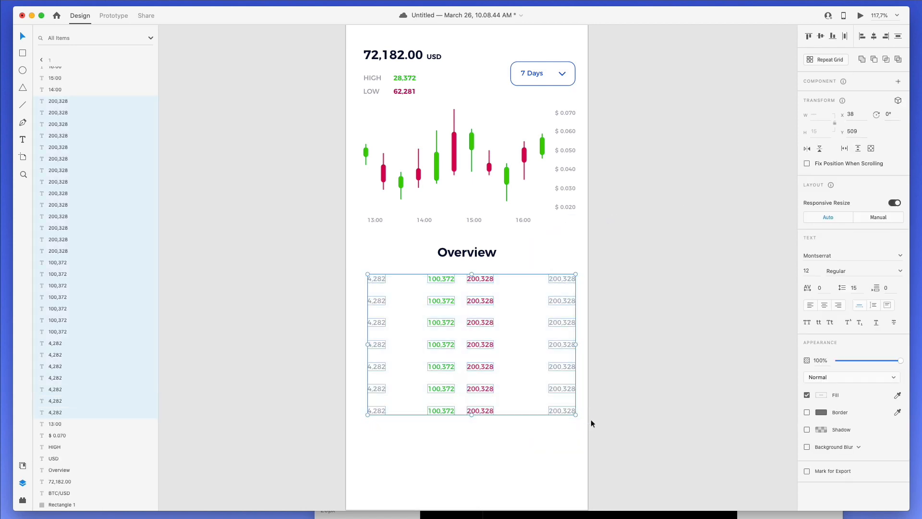
- Nudge the table down, then change first-column rows two to five to 4,2, 4,654, 4,32 and 5,423
key(Down)
key(Down)
key(Down)
click(376, 293)
click(377, 301)
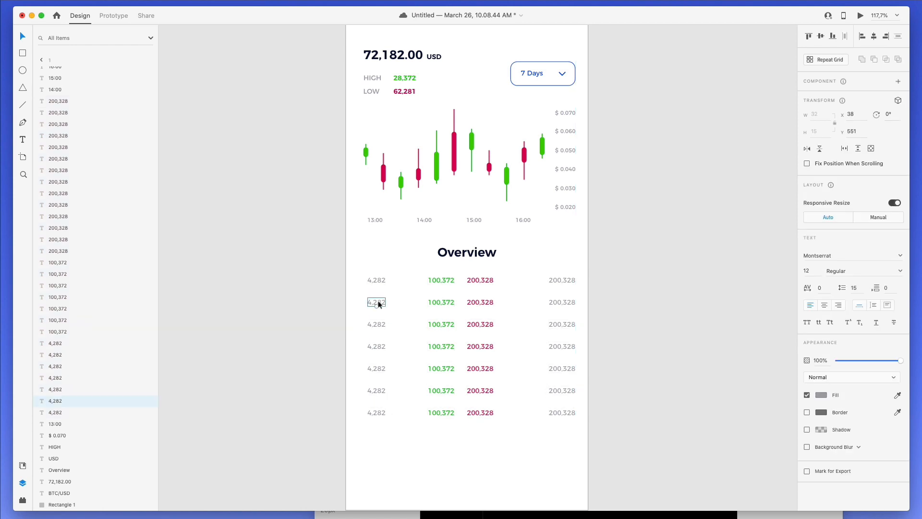
double_click(378, 300)
text(4,2)
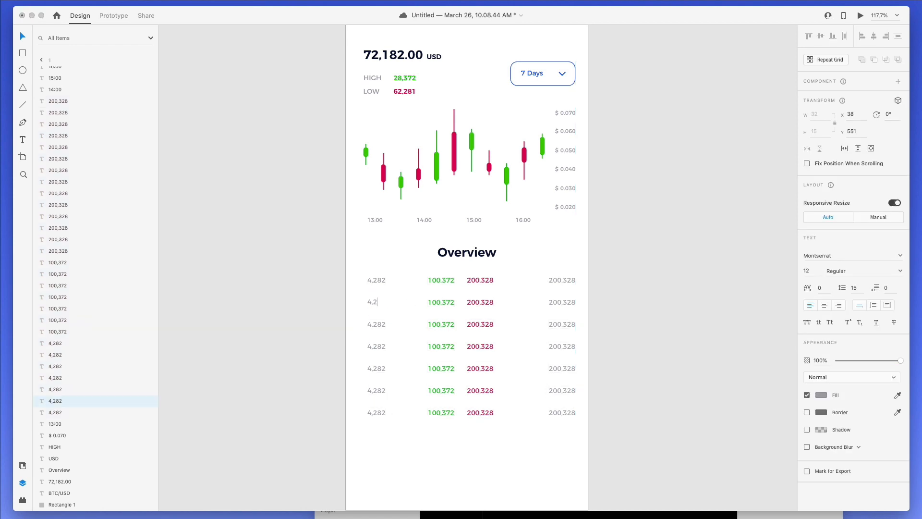
double_click(377, 324)
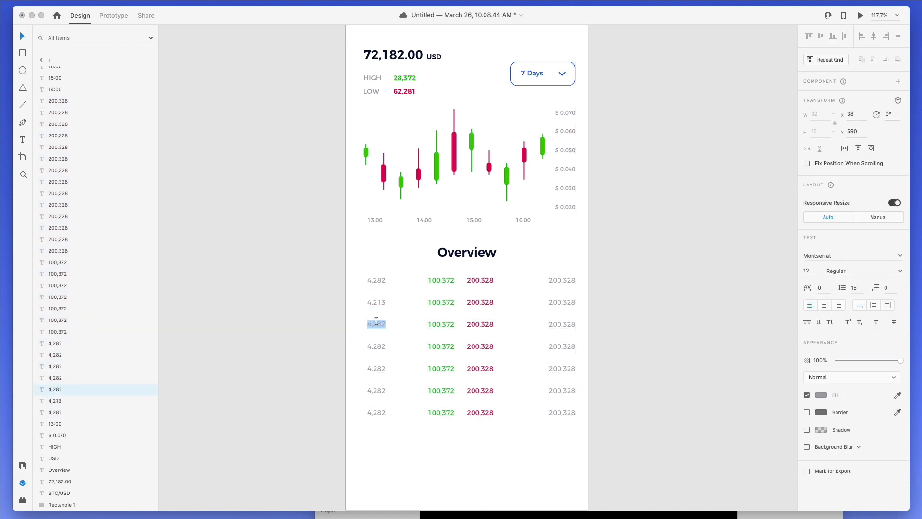
text(4,6543)
key(BackSpace)
double_click(377, 346)
click(374, 345)
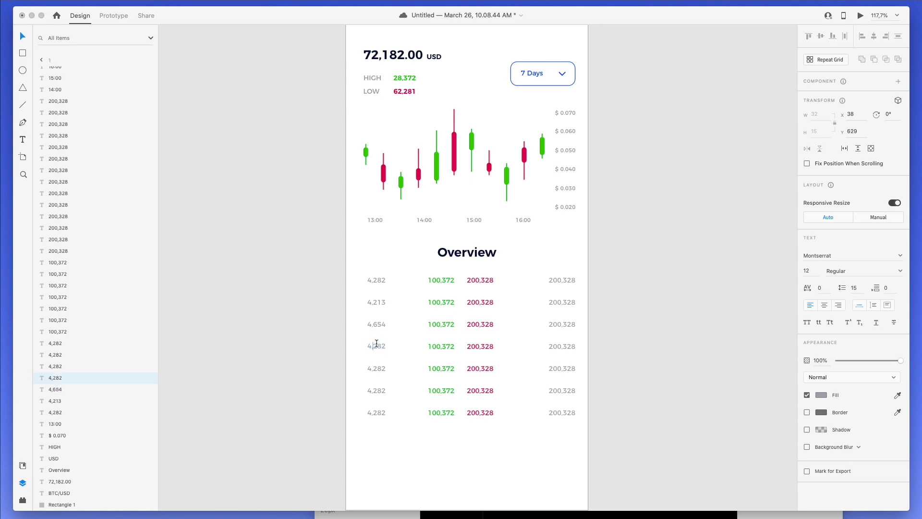
double_click(376, 346)
text(4,32)
double_click(374, 368)
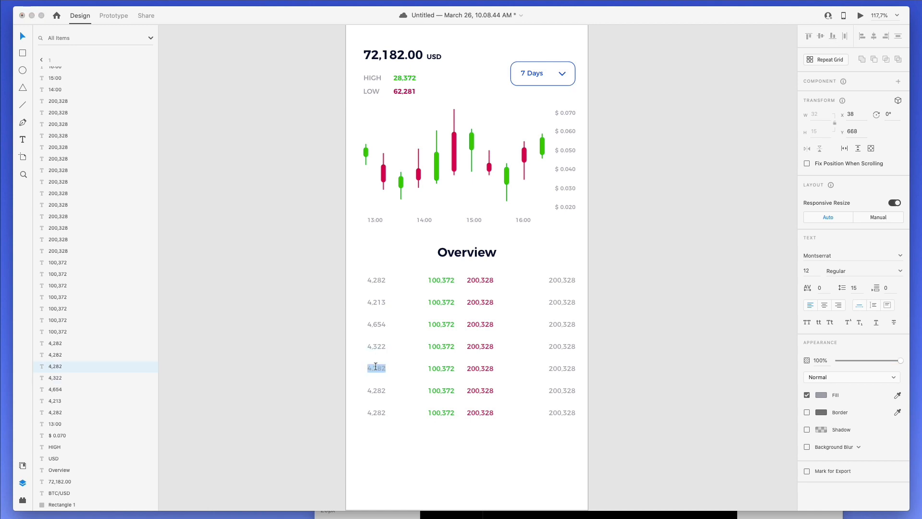
click(374, 369)
double_click(376, 369)
text(1)
key(BackSpace)
text(5,423)
- Replace the 282 digits in the first column's sixth and last rows with new figures, including 214
click(373, 390)
double_click(374, 389)
click(374, 390)
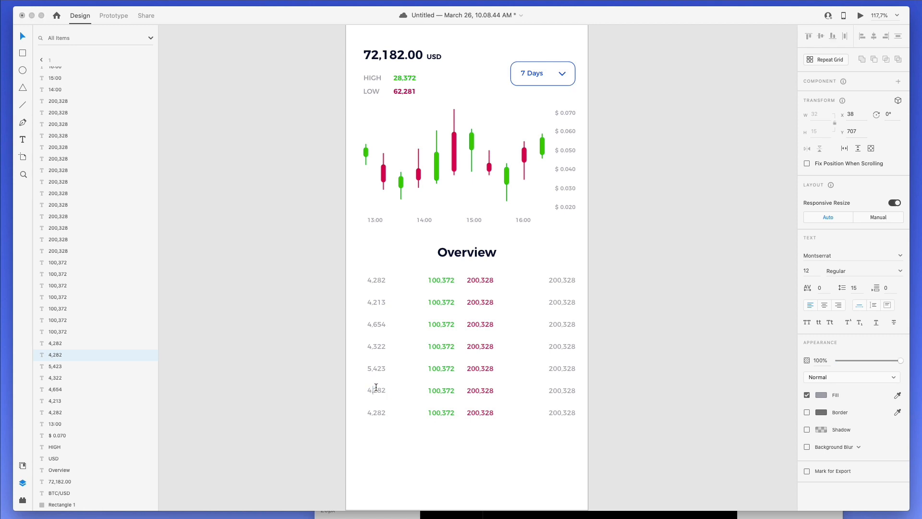
drag(376, 387, 400, 387)
text(4)
key(BackSpace)
key(Escape)
click(382, 411)
double_click(382, 409)
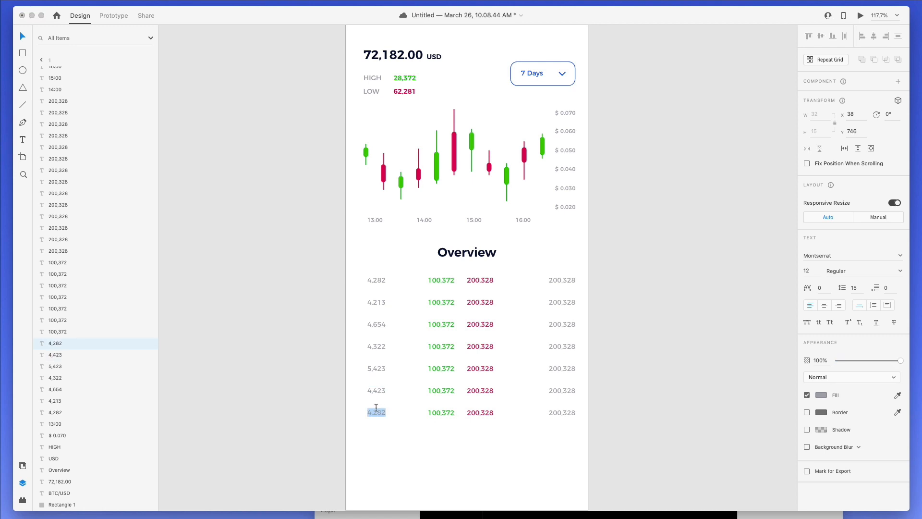
drag(375, 409, 402, 411)
text(214)
key(Escape)
- Change the green column's top rows to new figures such as 231,323 and 324
double_click(440, 280)
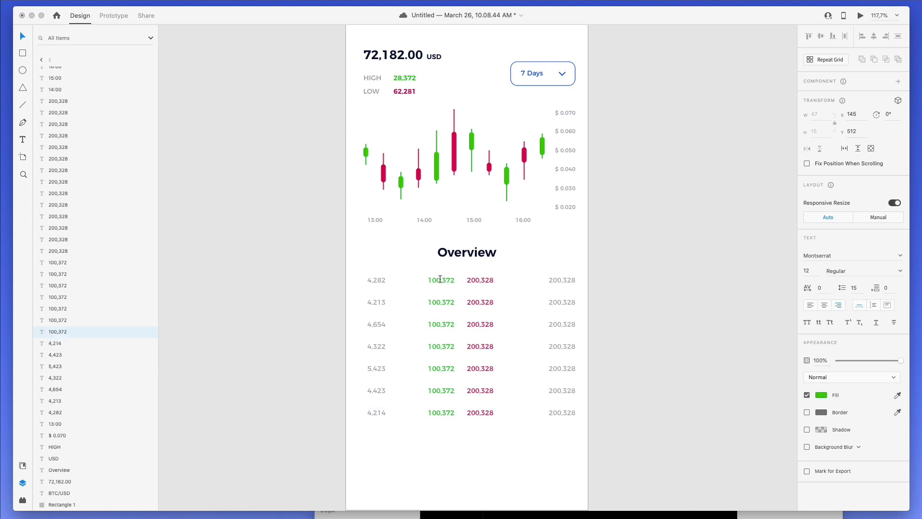
mouse_move(440, 280)
mouse_down()
mouse_move(428, 280)
mouse_move(455, 280)
mouse_up()
text(231,323)
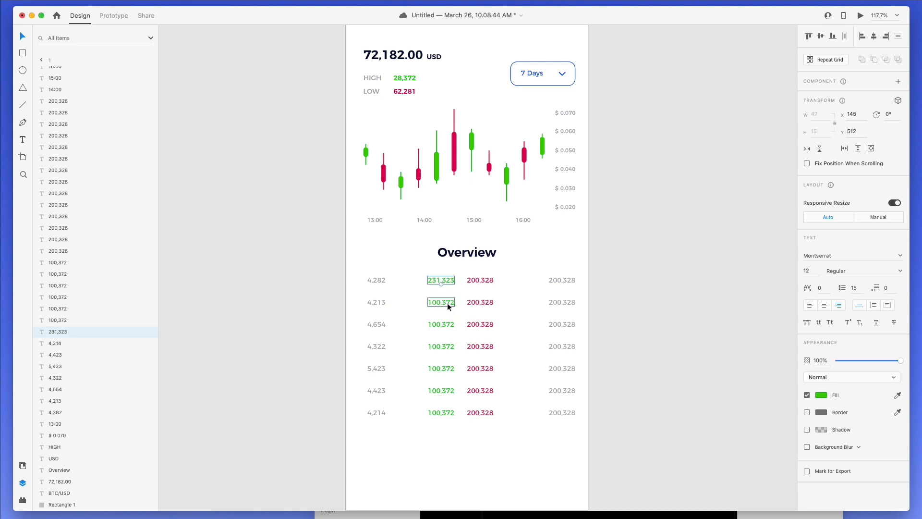
double_click(448, 302)
drag(442, 302, 456, 300)
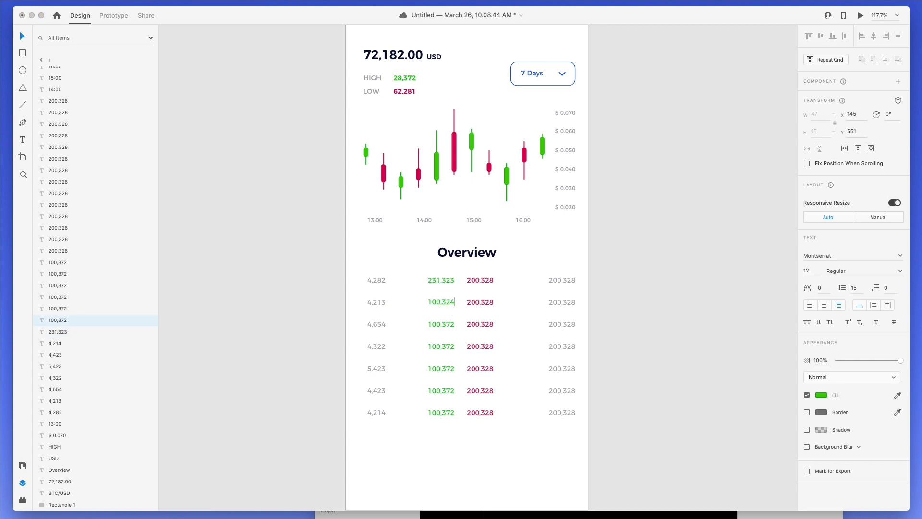
double_click(453, 321)
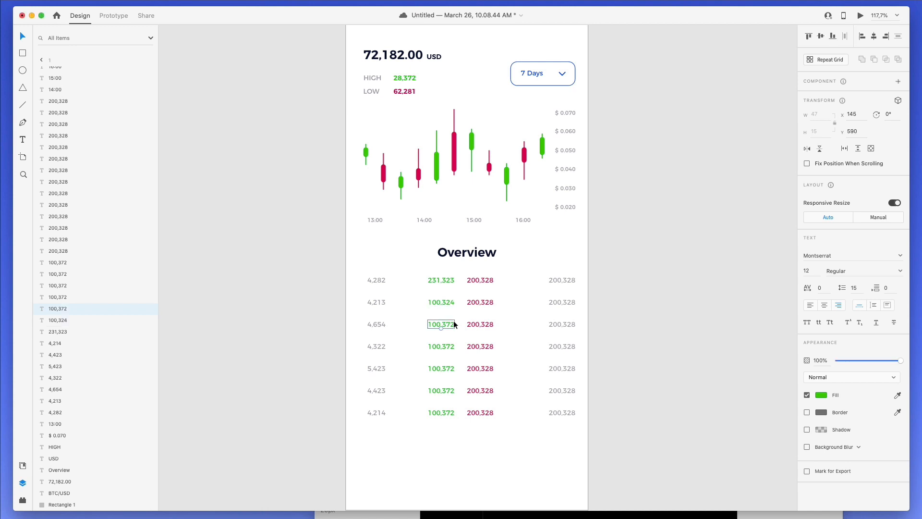
drag(442, 321, 463, 321)
text(324)
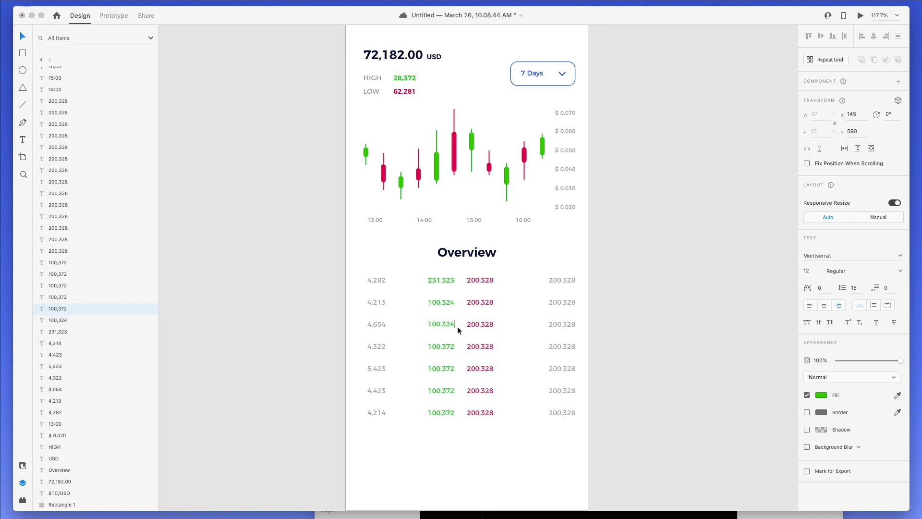
double_click(447, 344)
click(443, 344)
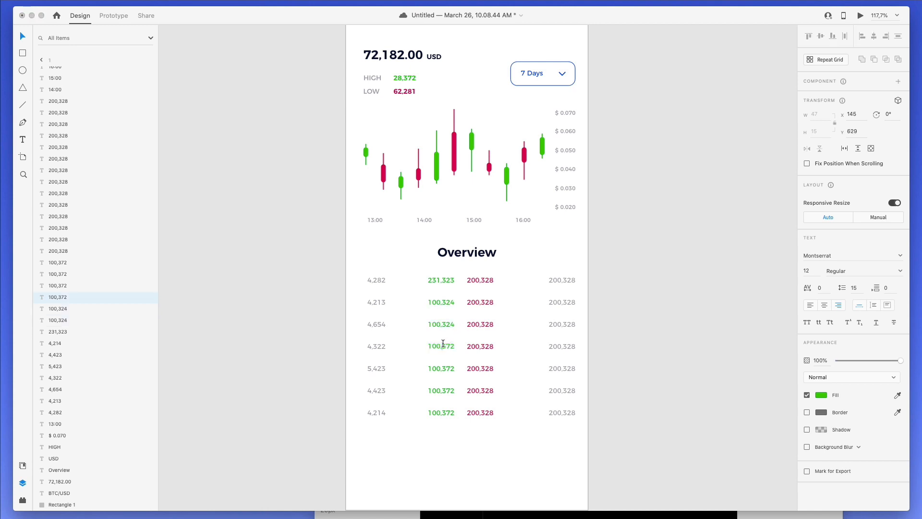
text(324)
drag(455, 344, 441, 368)
double_click(446, 366)
click(446, 366)
text(324)
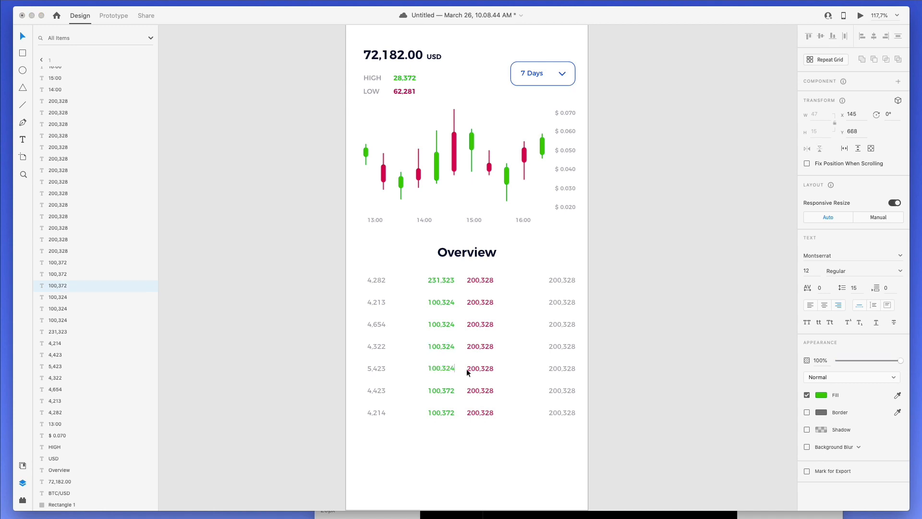
key(BackSpace)
key(BackSpace)
text(12)
- Replace the 372 digits in the sixth and seventh green values with 234 and 342
click(448, 393)
double_click(450, 391)
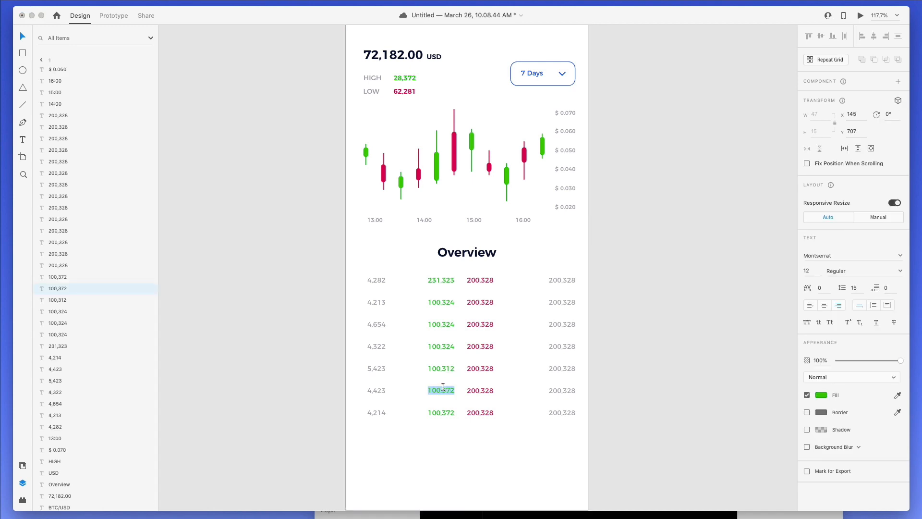
click(444, 387)
drag(444, 387, 475, 391)
text(234)
double_click(452, 408)
click(451, 407)
drag(444, 409, 459, 412)
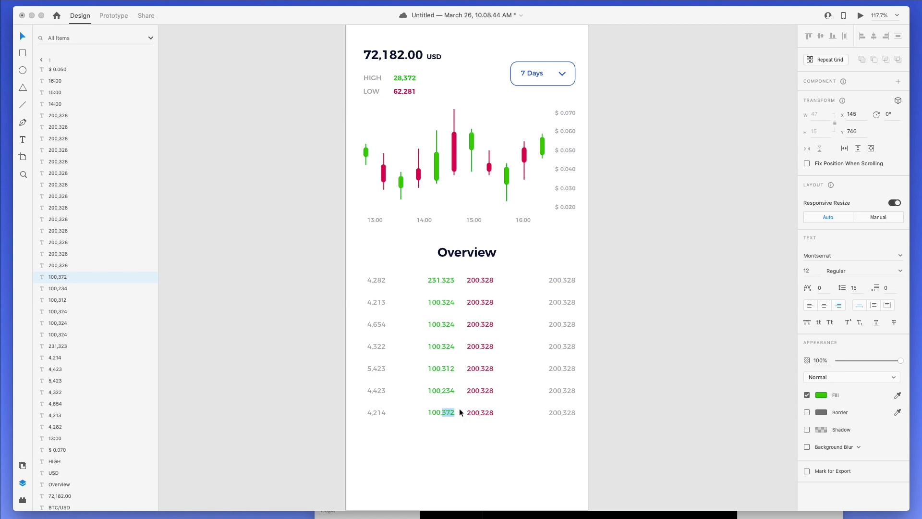
text(342)
key(Escape)
- Set red values to 473,437 (row seven), 626,34, 337,437 and 422,462 (rows one to three)
double_click(486, 414)
click(482, 411)
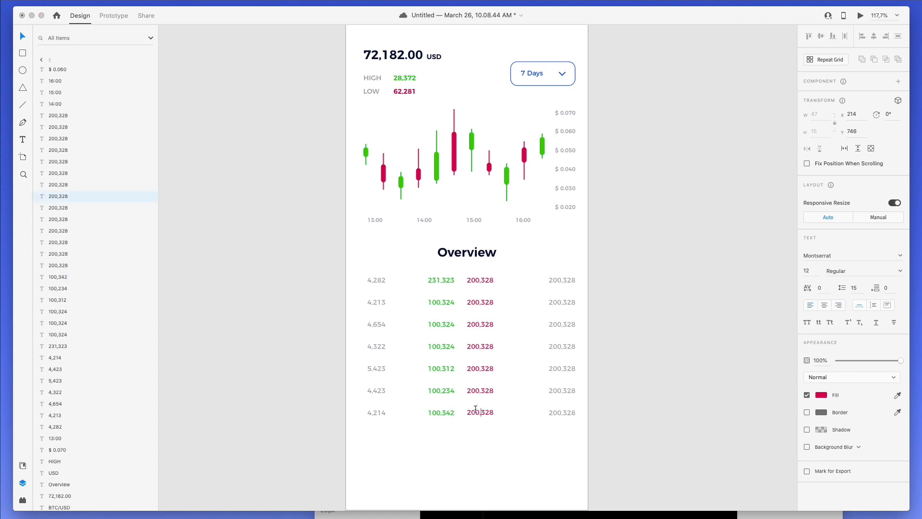
double_click(474, 408)
text(473,437)
double_click(483, 280)
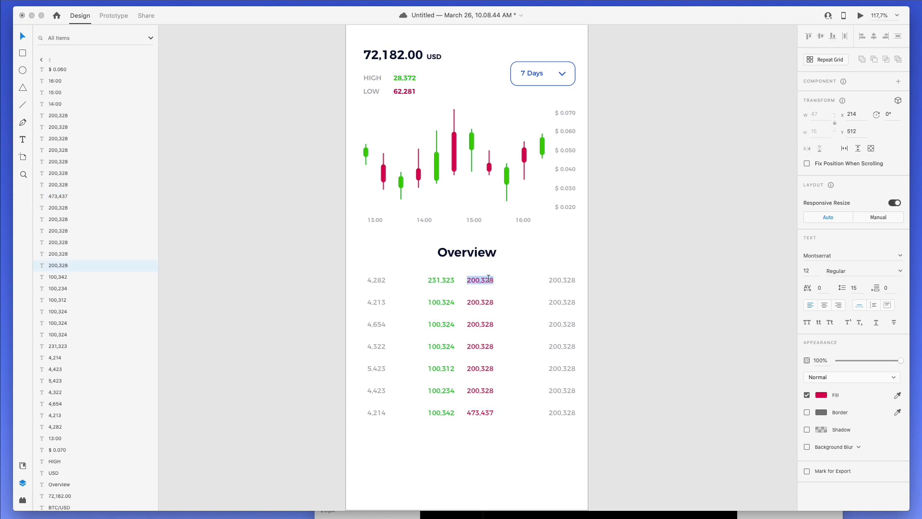
text(626,341)
double_click(485, 302)
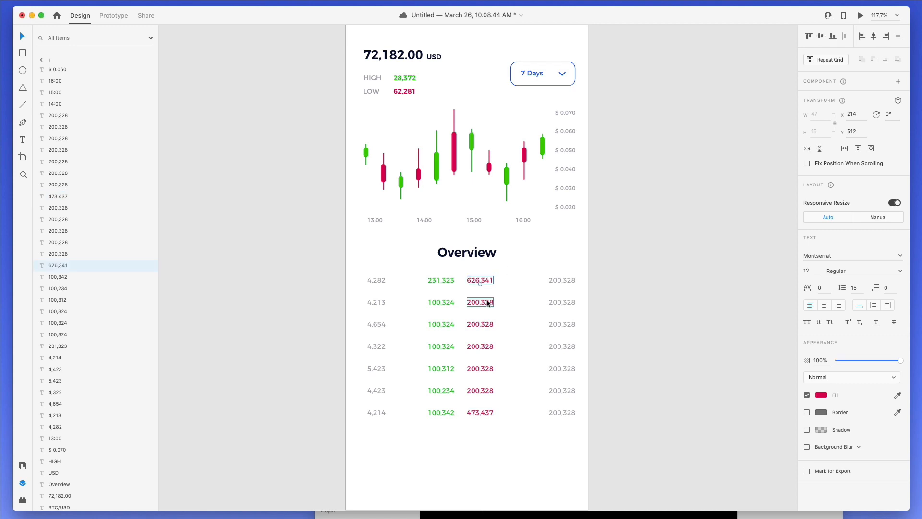
text(337)
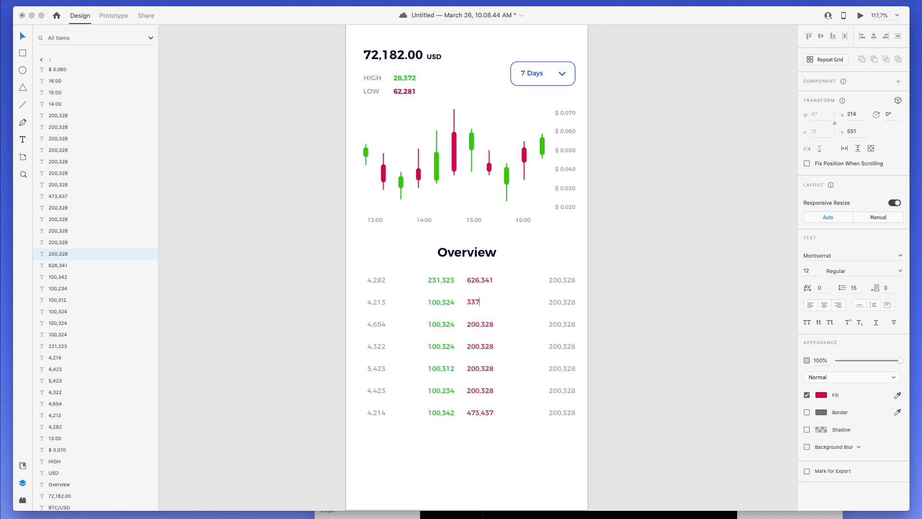
text(,437)
double_click(483, 323)
text(42)
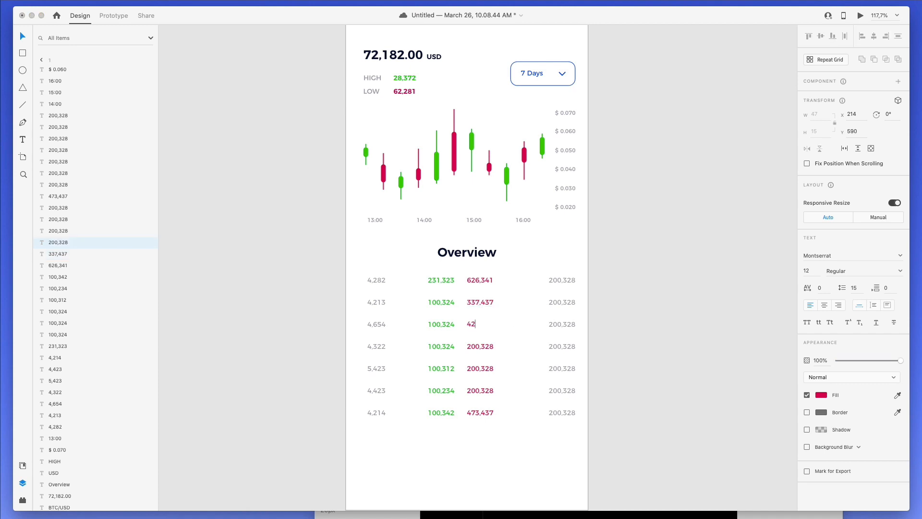
text(2,462)
- Set the fourth to sixth red values to 433,471, 436,324 and 321,34
double_click(486, 346)
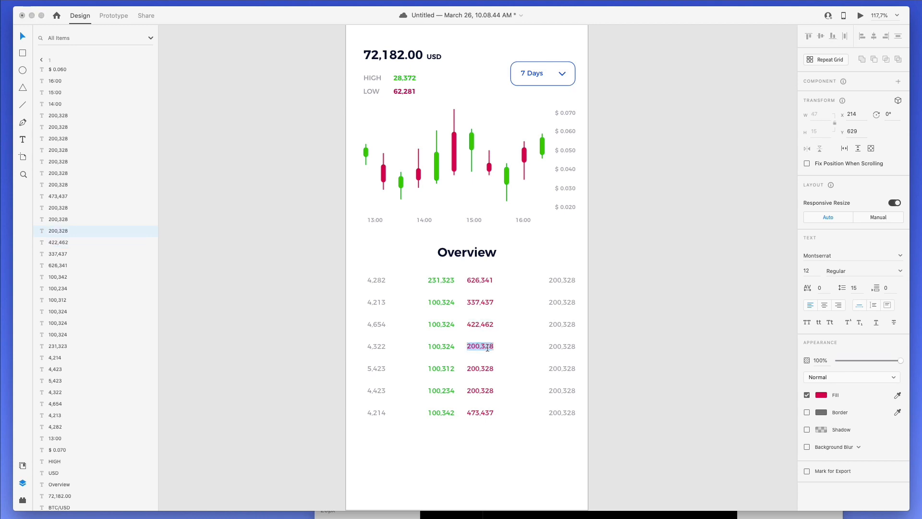
text(433,4712)
key(BackSpace)
key(Escape)
click(480, 368)
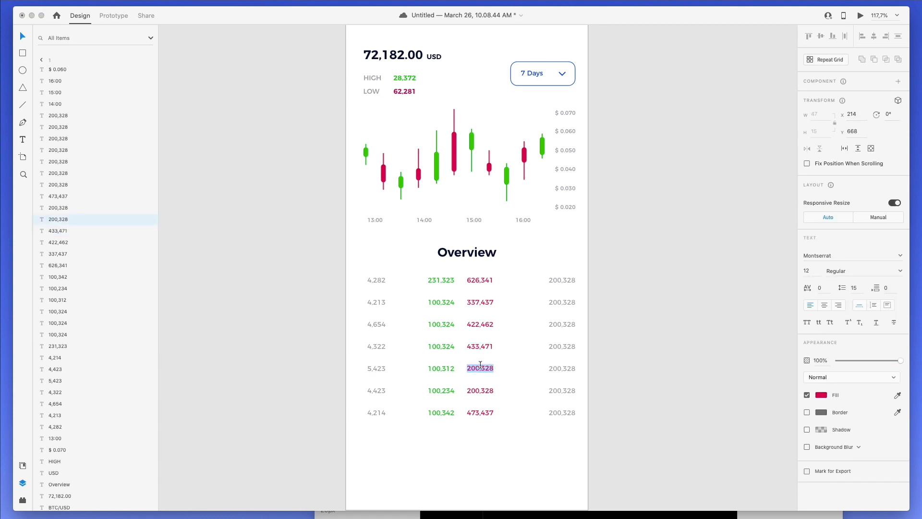
double_click(481, 368)
text(436,3247)
key(Escape)
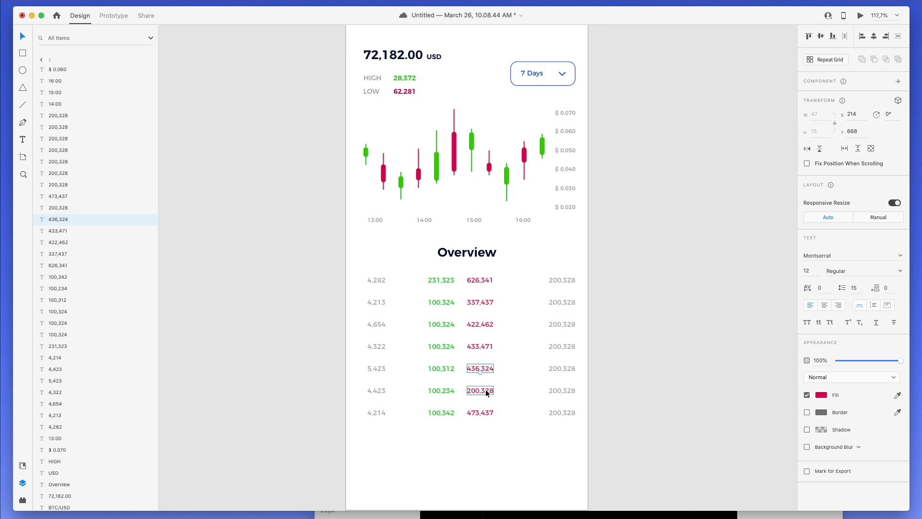
double_click(480, 390)
text(321)
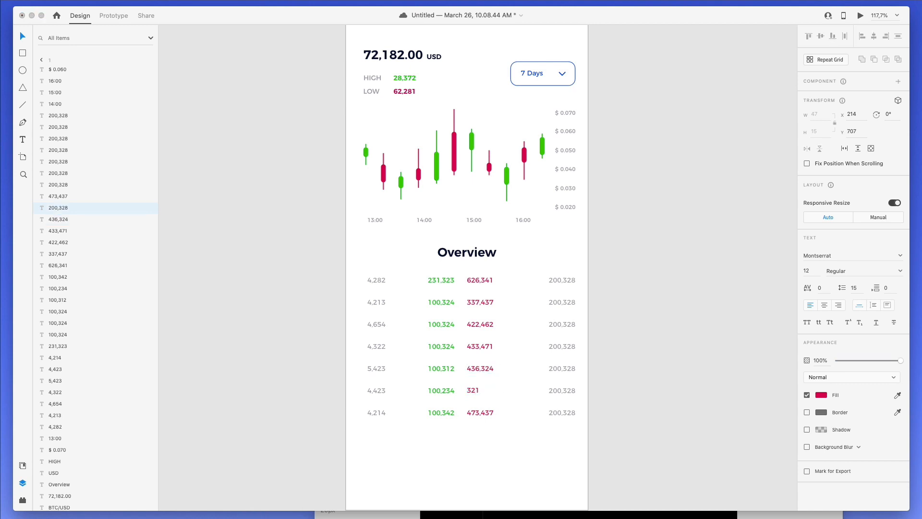
text(,343)
key(Escape)
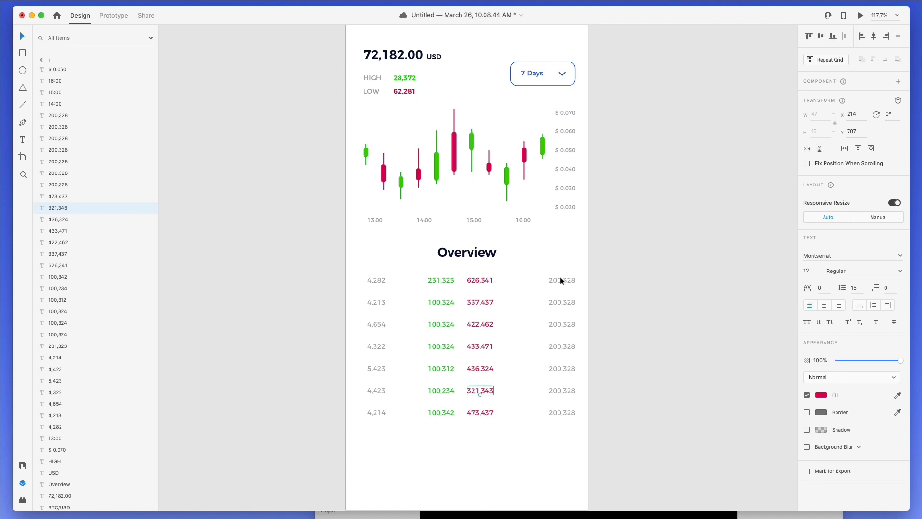
- Set the third green value to 232,433 and the top-right value to 232,431
double_click(446, 298)
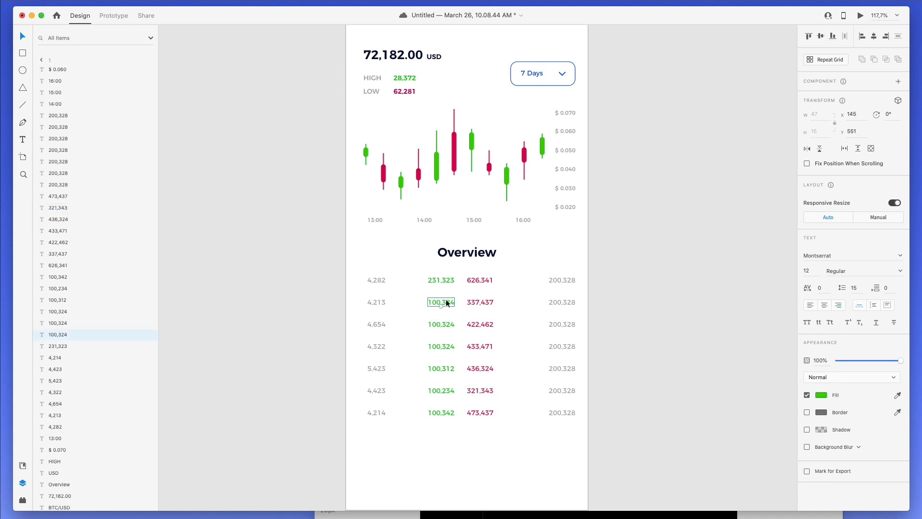
double_click(438, 325)
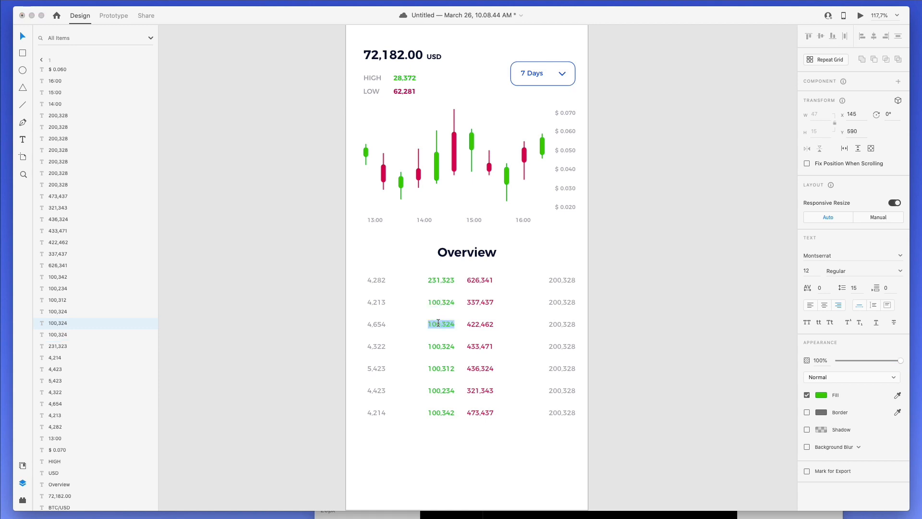
text(232,433)
double_click(567, 281)
text(232,431)
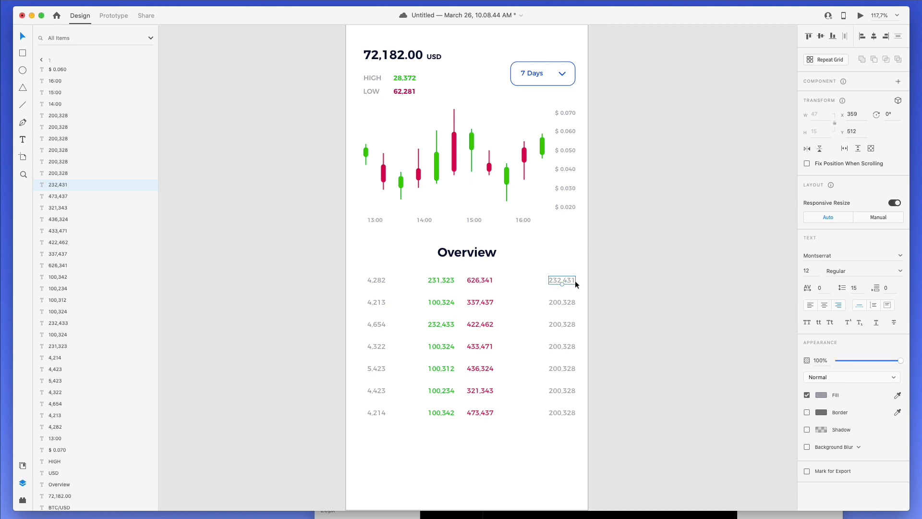
- Change right-column rows two to four to 432,531, 345,654 and 433,653
double_click(567, 303)
text(432)
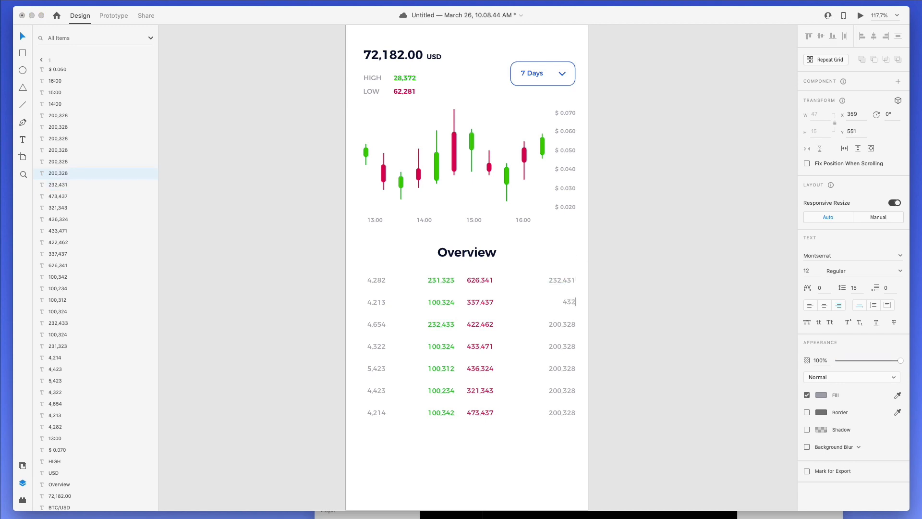
text(,531)
key(Escape)
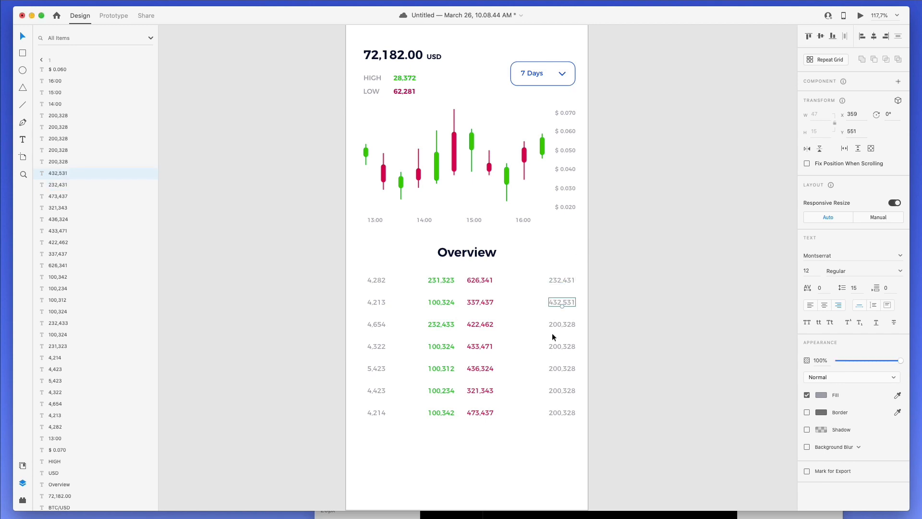
double_click(555, 324)
text(34)
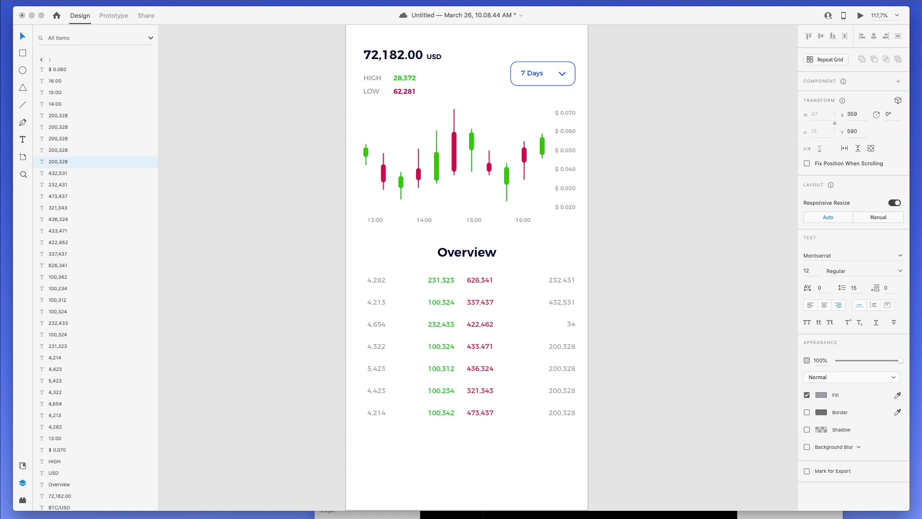
text(5,654)
click(562, 346)
double_click(562, 346)
text(43)
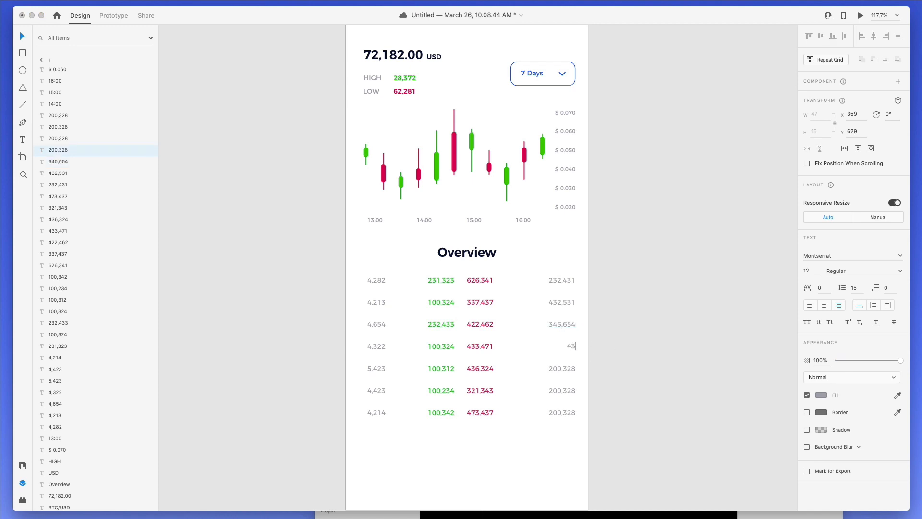
text(3,653)
key(Escape)
- Set the fifth and sixth right-column values to 452,454 and 343,324, then deselect
click(562, 368)
double_click(562, 368)
text(452m)
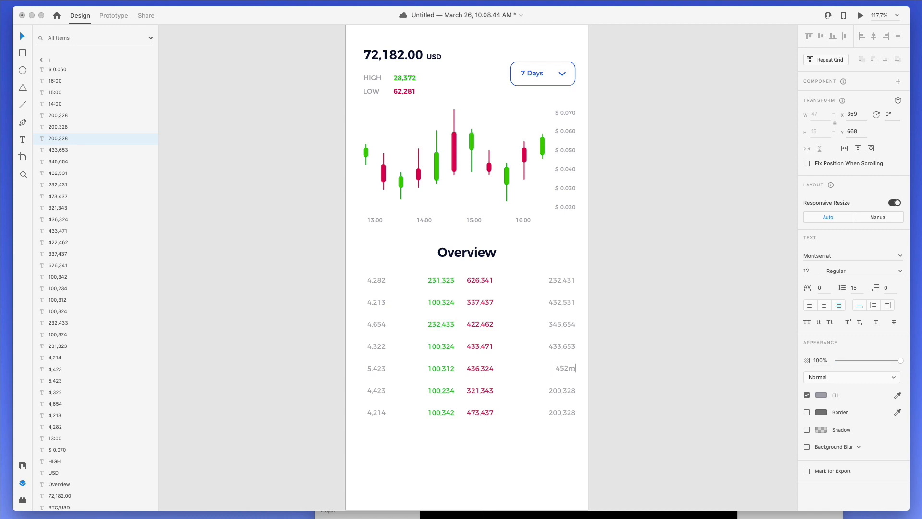
key(BackSpace)
text(,454)
click(563, 391)
double_click(563, 391)
text(343)
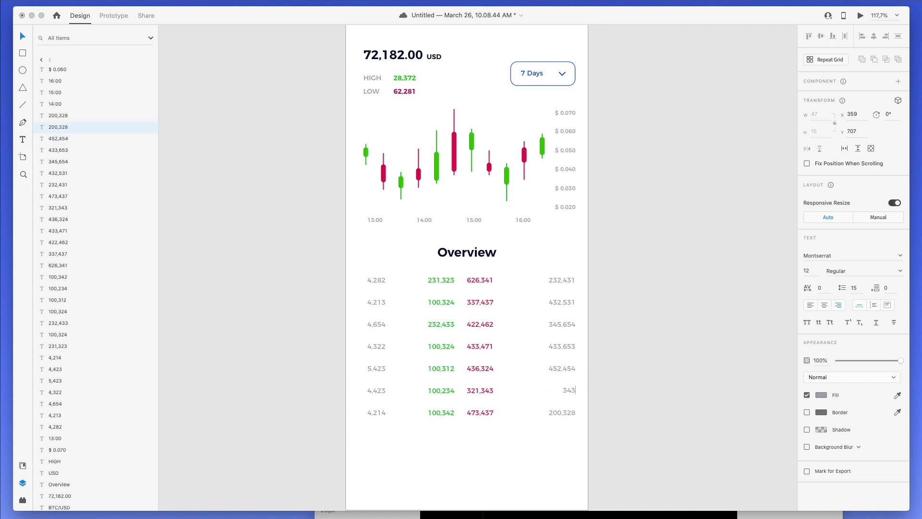
text(,324)
click(592, 373)
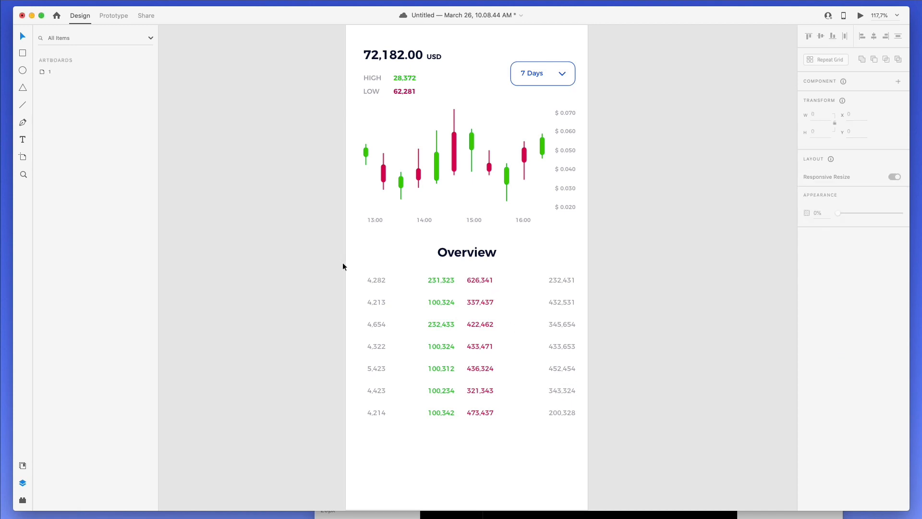
- Group the green and red value columns with Cmd+G and centre the group horizontally
drag(420, 270, 516, 452)
key(super+g)
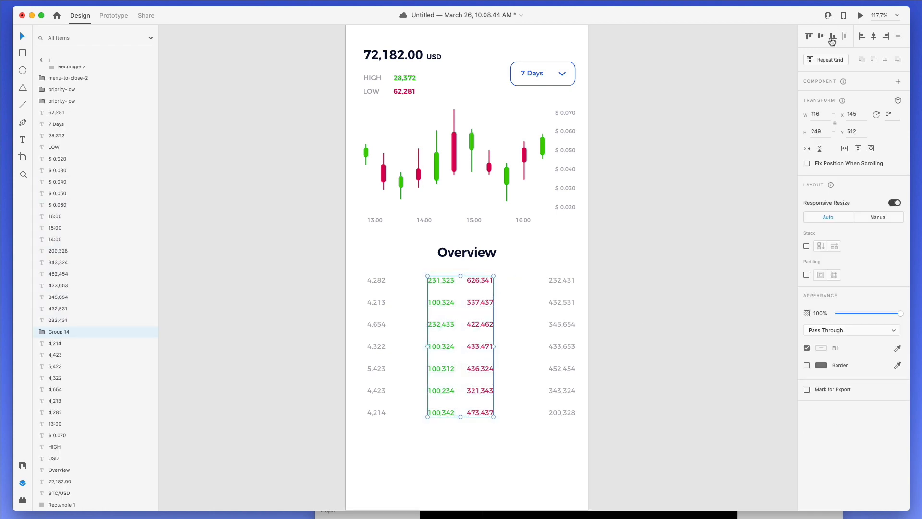
click(873, 37)
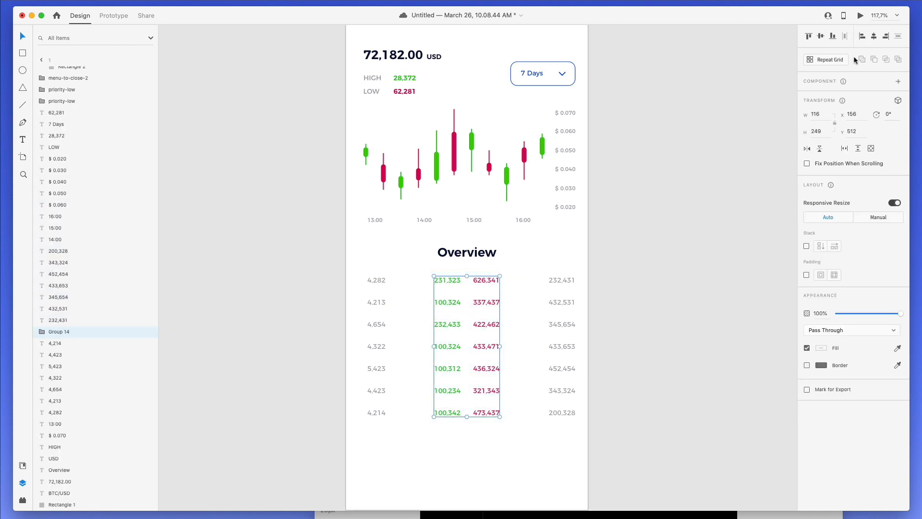
click(570, 260)
- Check the first column and the grouped value columns by selecting each, then scroll the canvas
drag(367, 276, 397, 457)
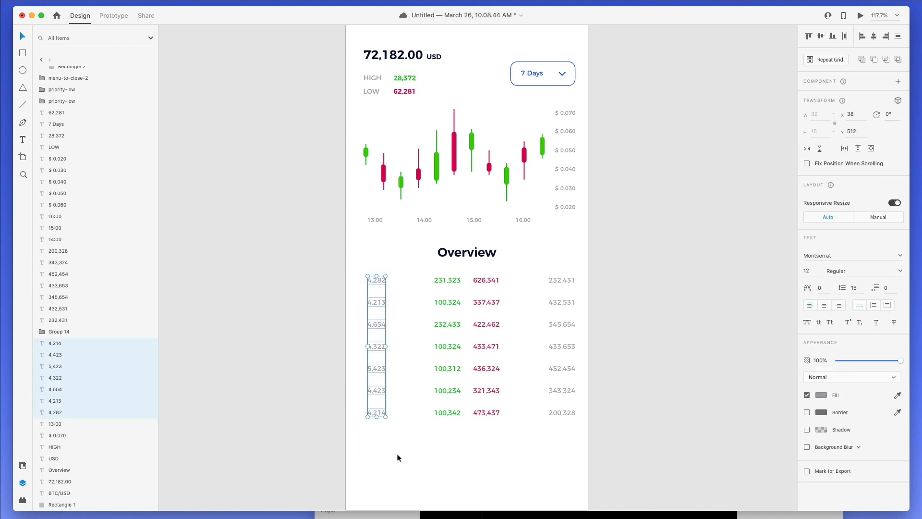
click(450, 279)
click(444, 419)
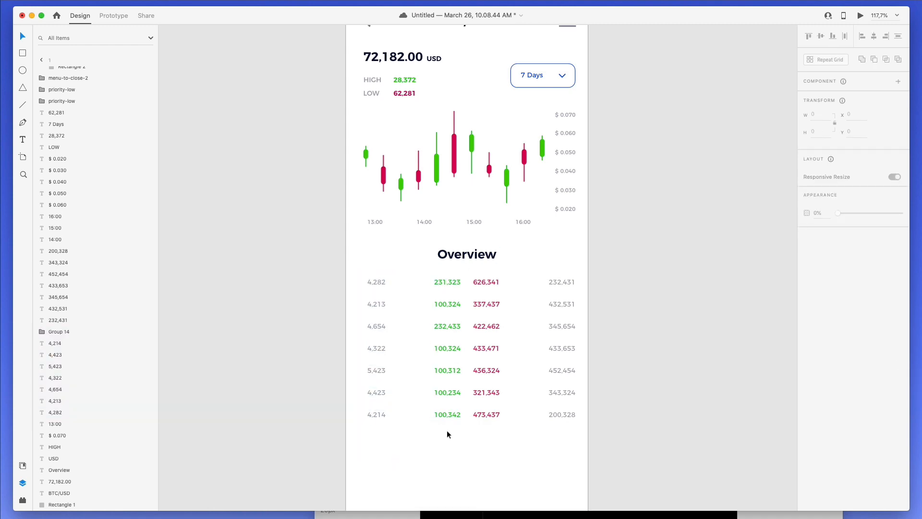
scroll(446, 432, down, 2)
scroll(445, 432, up, 2)
scroll(447, 432, down, 1)
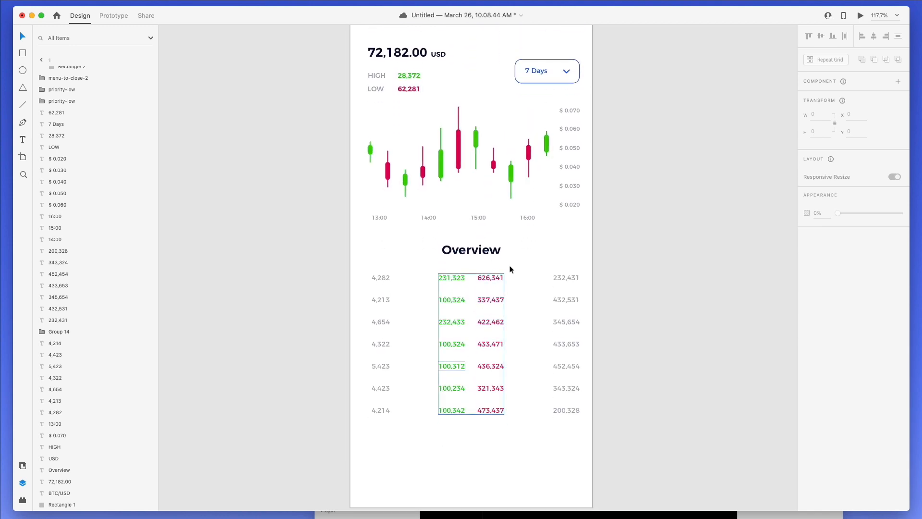
- Alt-drag a copy of the 7 Days box and label down near the artboard bottom
click(537, 61)
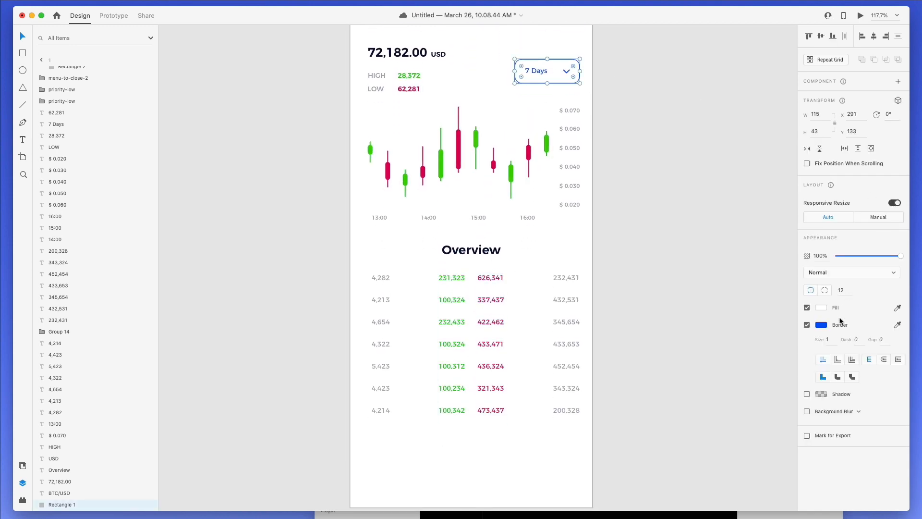
click(828, 339)
click(665, 111)
click(537, 69)
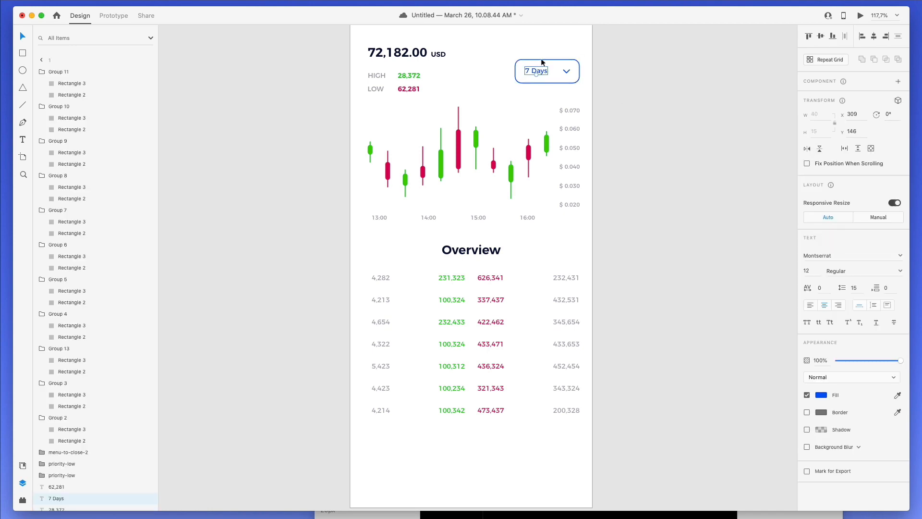
shift+click(541, 59)
drag(541, 70, 465, 462)
- Widen the copied box to 163 px, centre its label, and change the text to 'Buy'
click(414, 437)
click(435, 462)
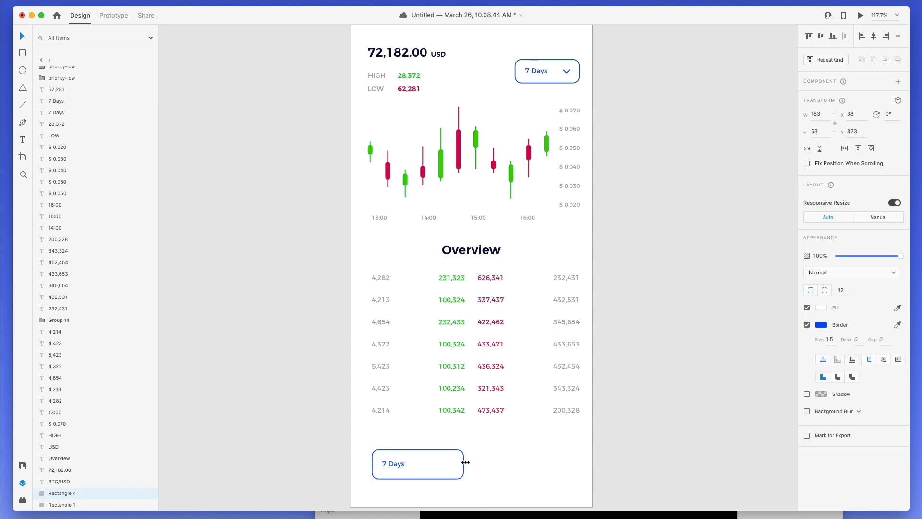
shift+click(394, 463)
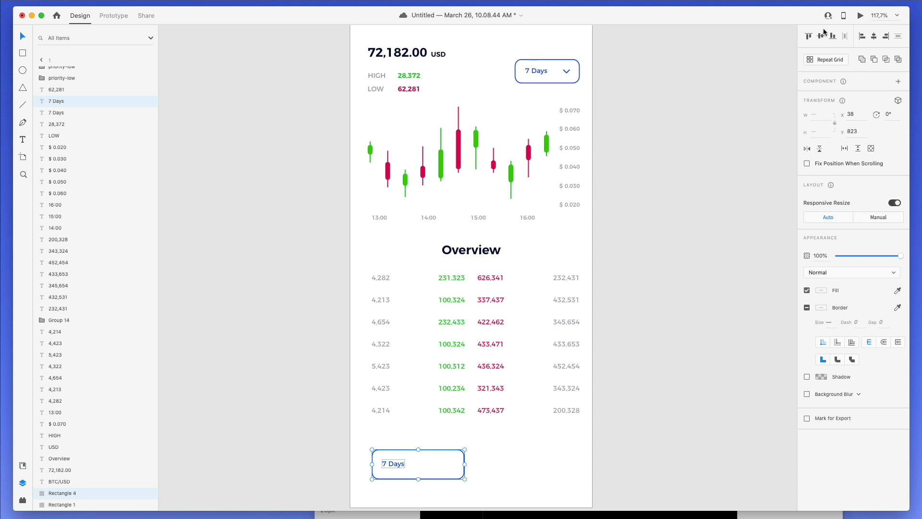
click(875, 36)
double_click(416, 461)
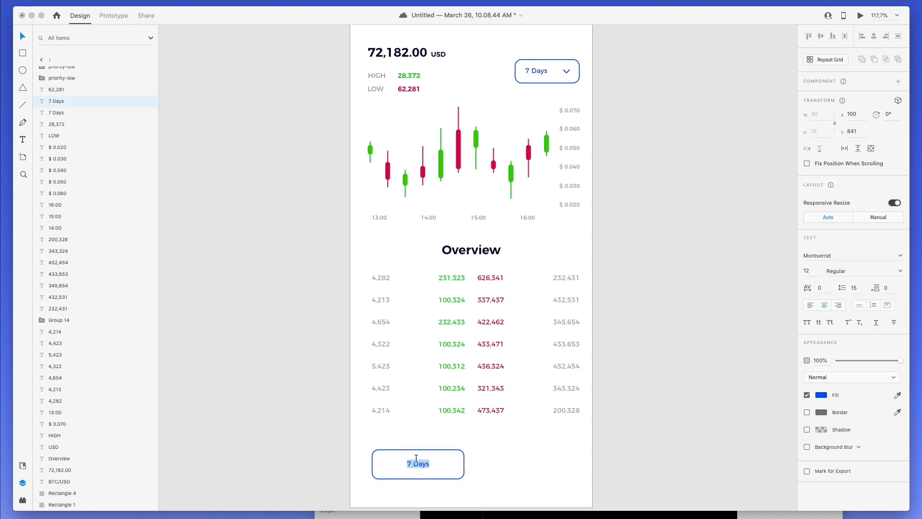
text(Buy)
key(Escape)
double_click(420, 461)
key(Escape)
click(430, 459)
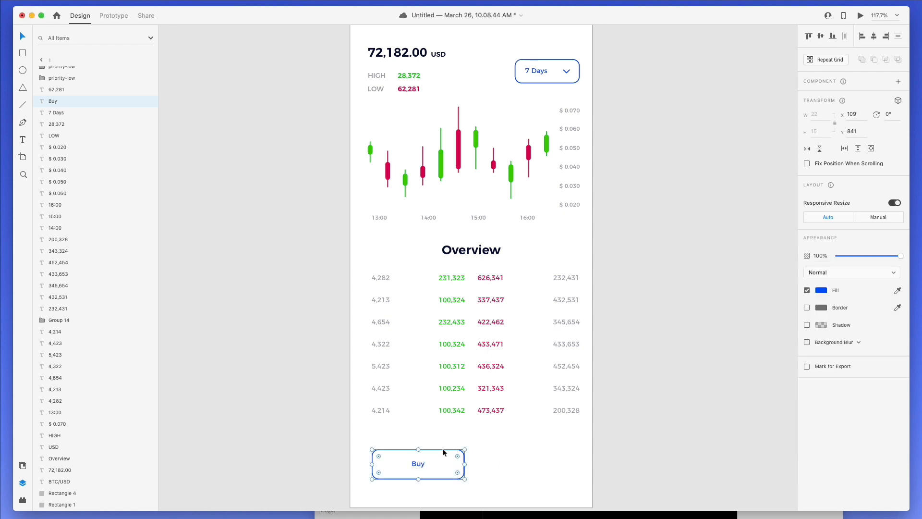
- Fill the Buy button rectangle with the green candle colour and remove its blue border
click(443, 452)
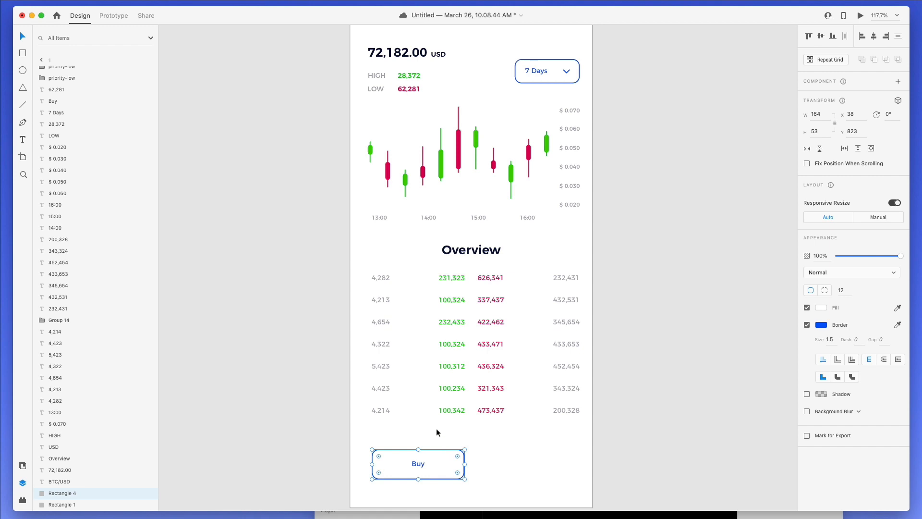
click(443, 165)
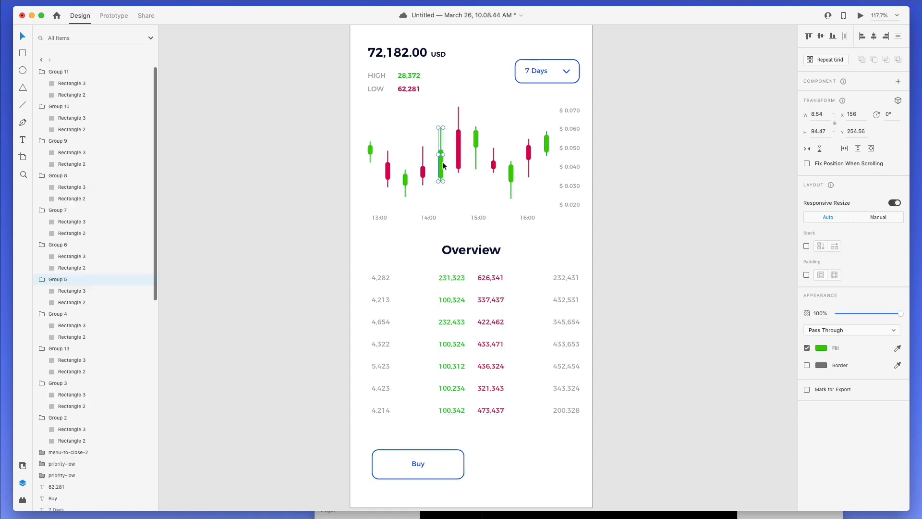
click(897, 347)
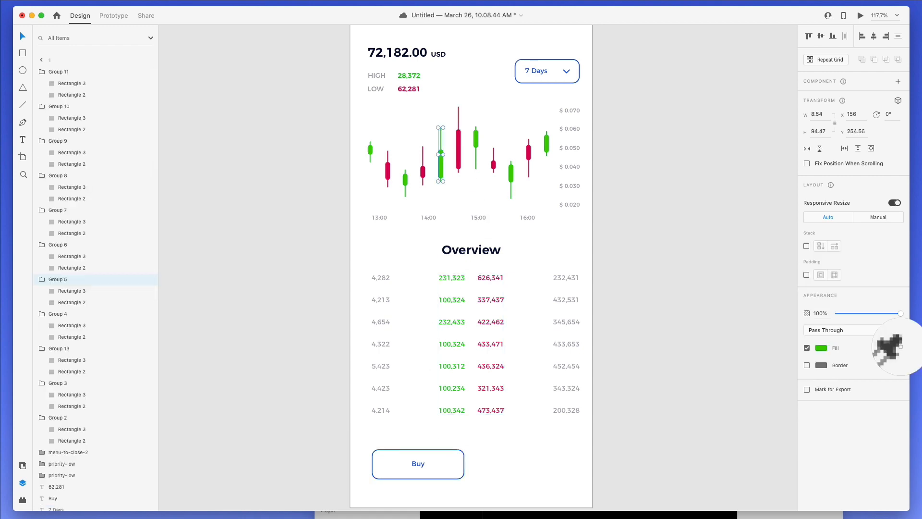
click(440, 166)
click(505, 438)
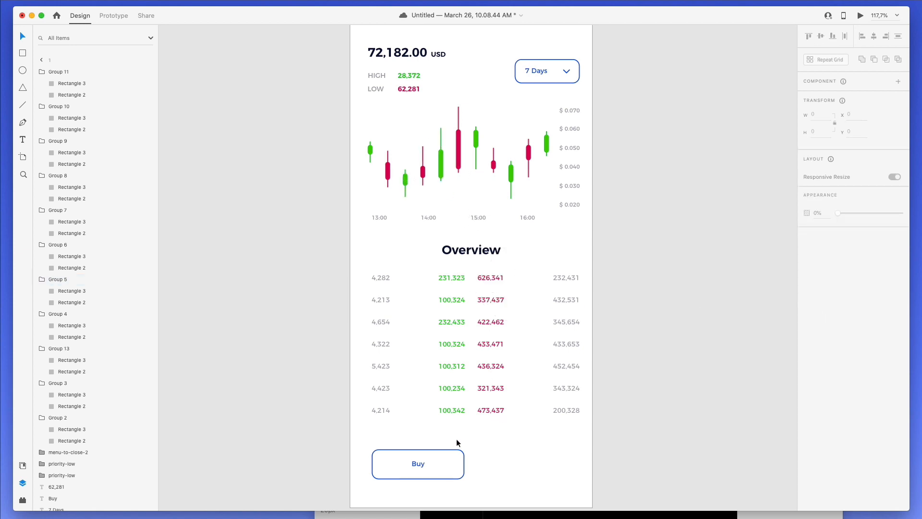
click(457, 446)
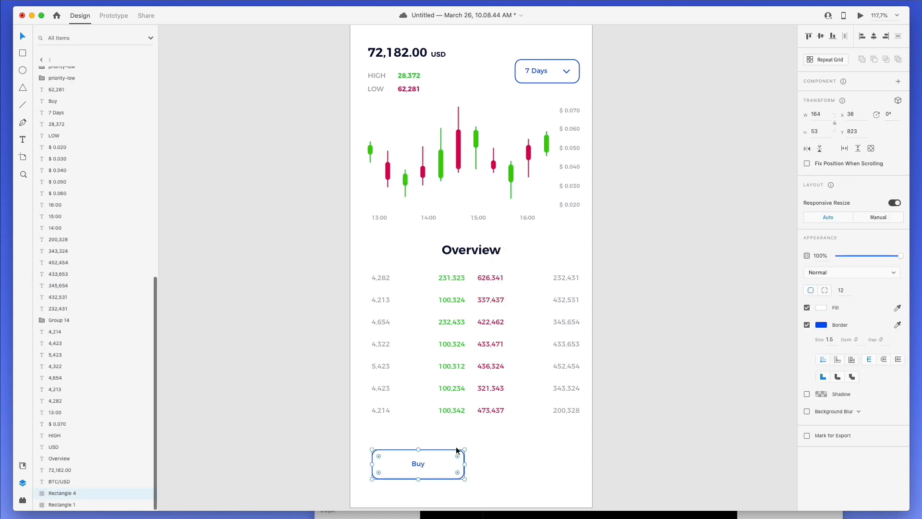
click(897, 308)
click(440, 166)
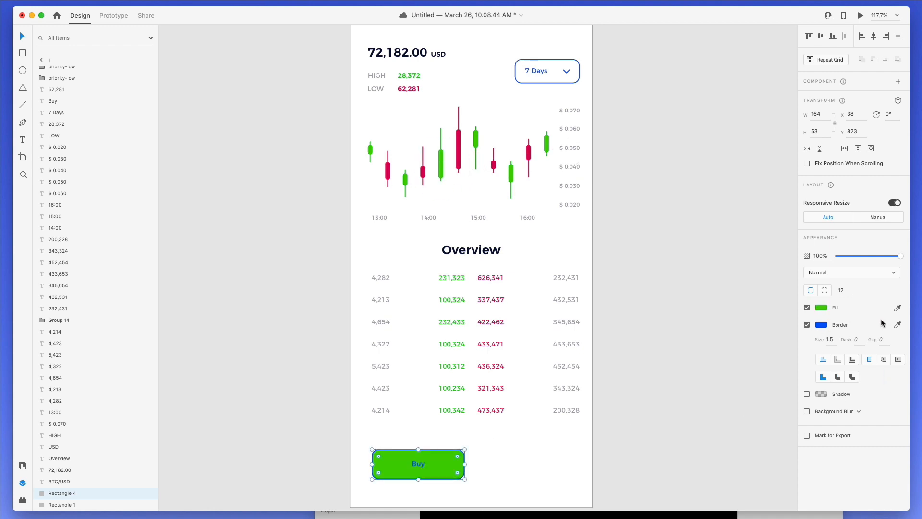
click(807, 325)
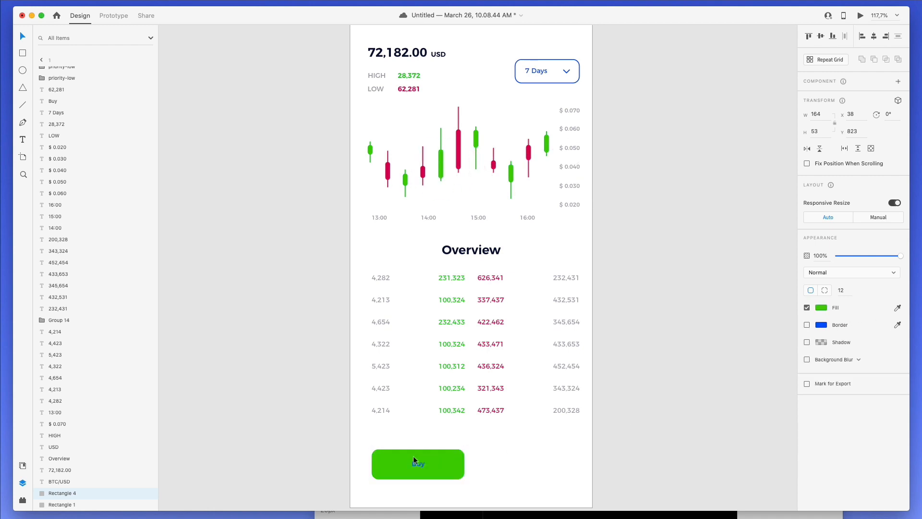
- Make the Buy label 14 pt, white and SemiBold
click(417, 463)
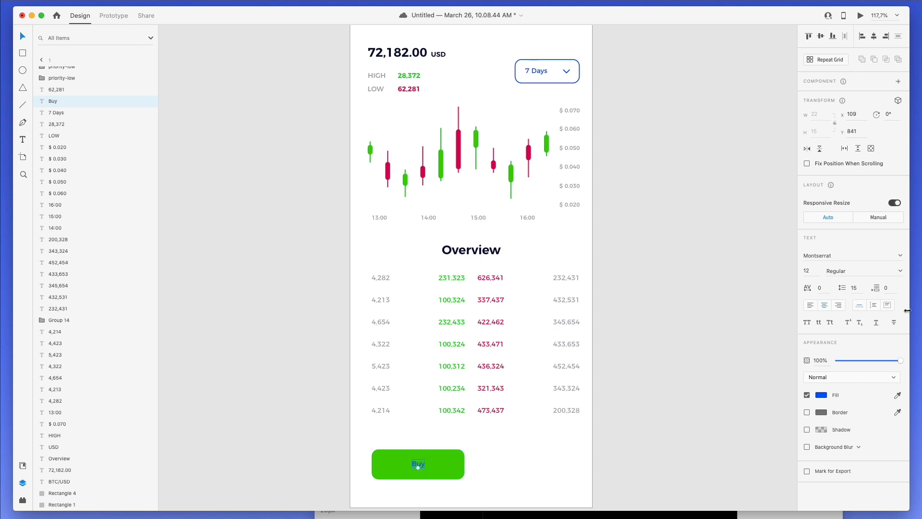
click(810, 271)
text(14)
key(Return)
click(897, 395)
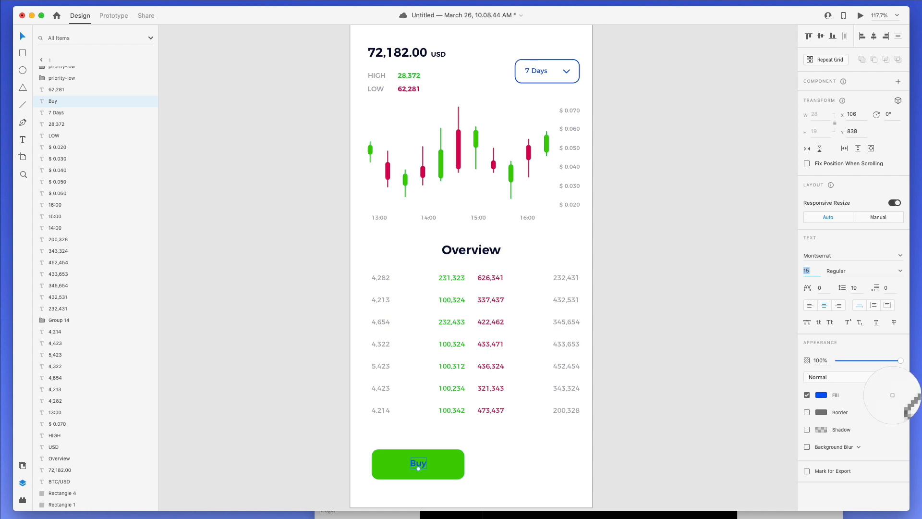
click(549, 426)
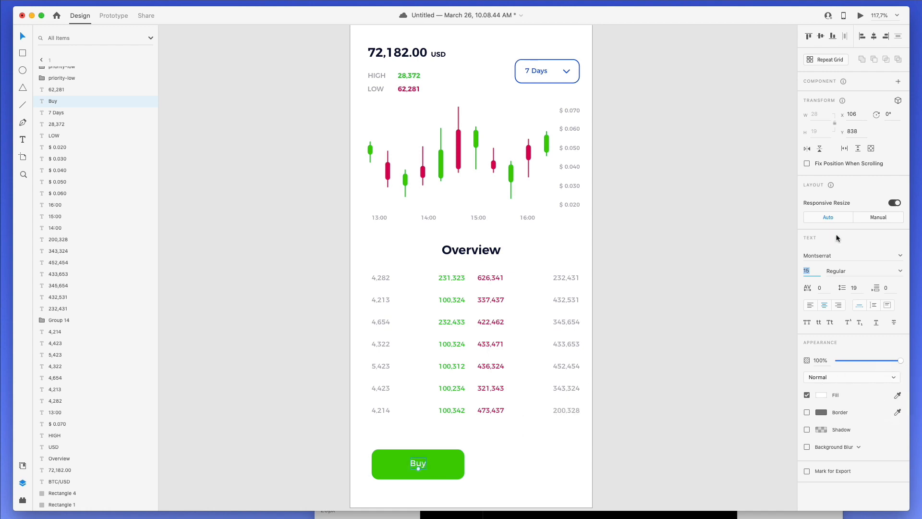
click(901, 271)
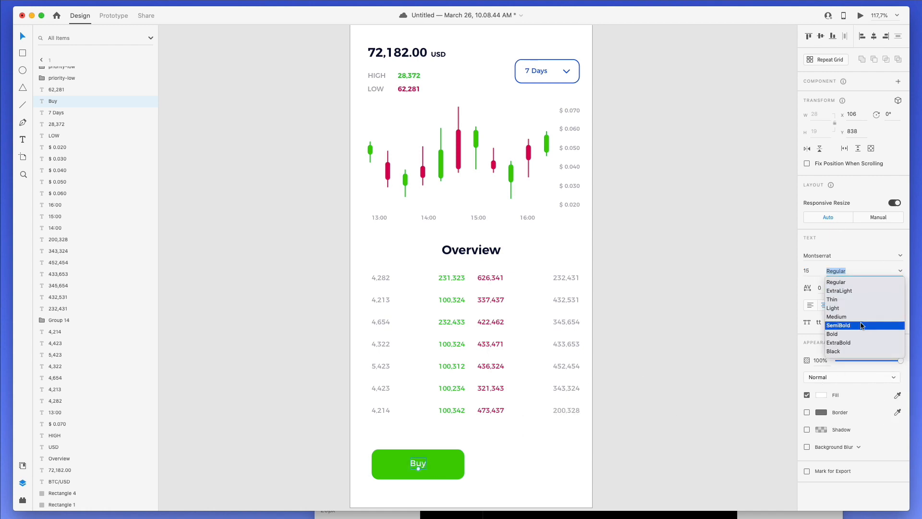
click(871, 325)
click(564, 437)
- Duplicate the Buy button and place the copy beside the original
click(425, 459)
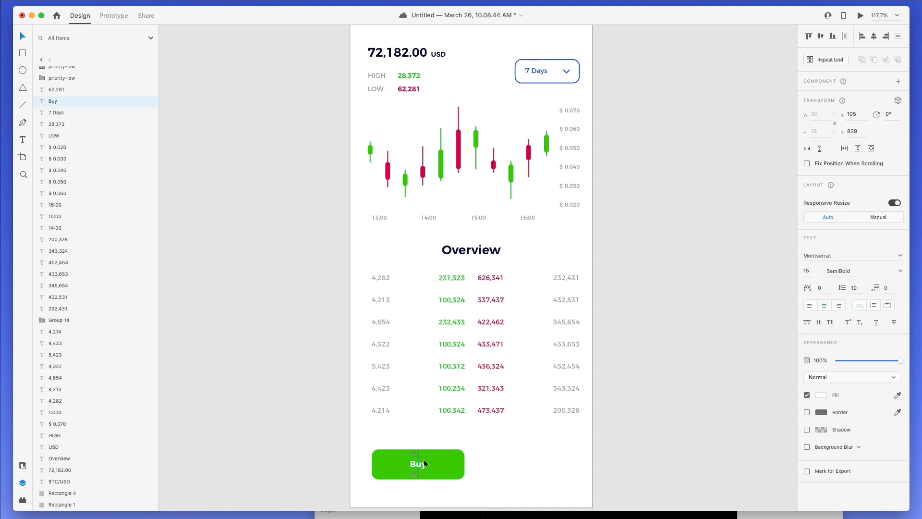
click(417, 445)
drag(377, 436, 498, 500)
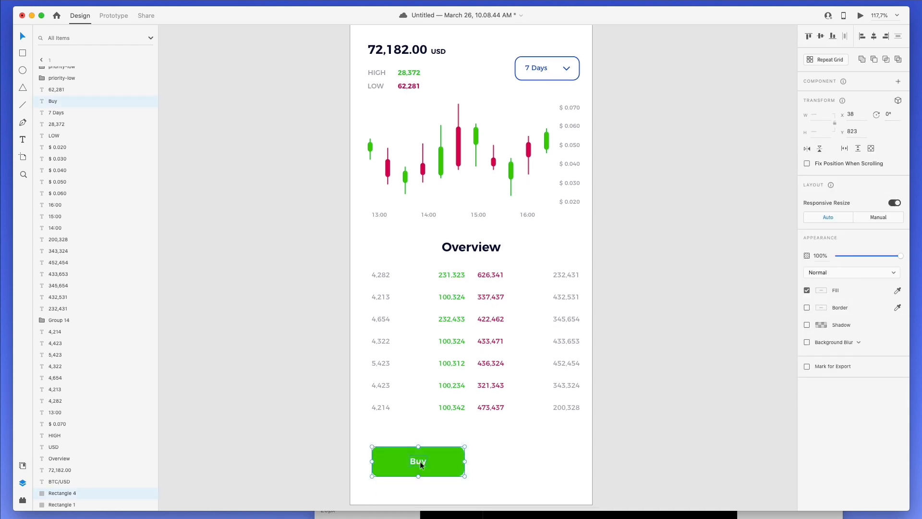
drag(420, 464, 513, 455)
shift+click(404, 473)
click(530, 461)
drag(566, 432, 393, 487)
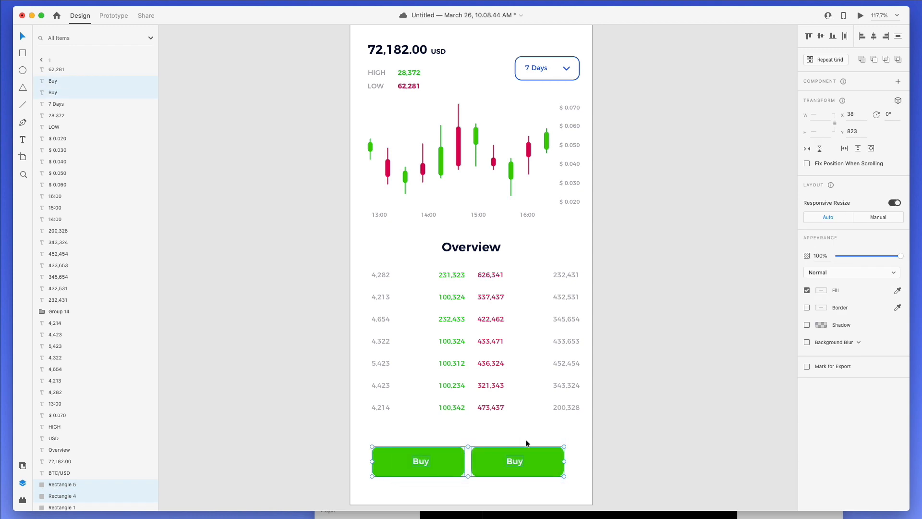
- Set both button rectangles to 176 px wide
drag(565, 461, 581, 459)
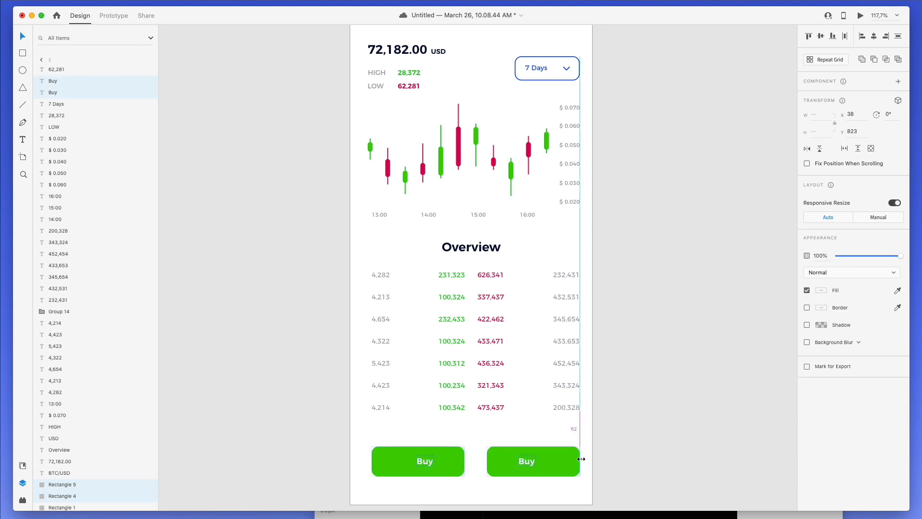
key(super+z)
click(538, 427)
click(457, 454)
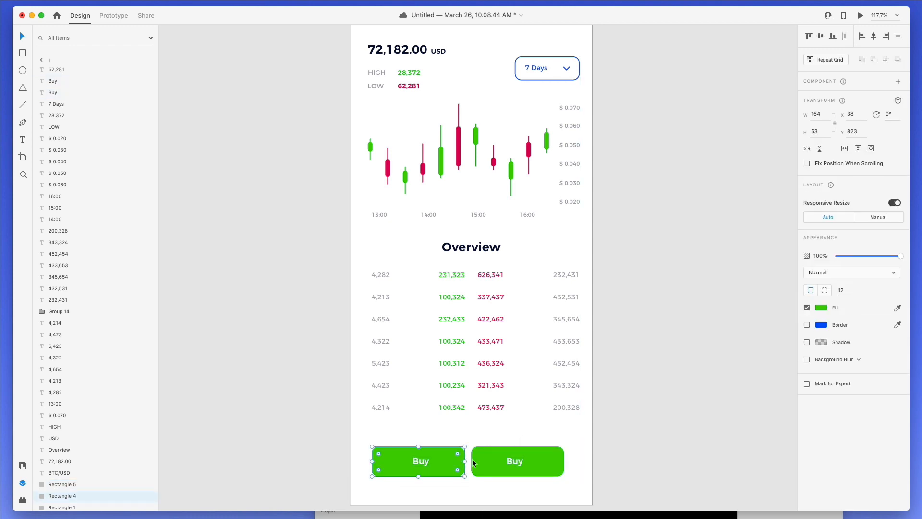
shift+click(493, 454)
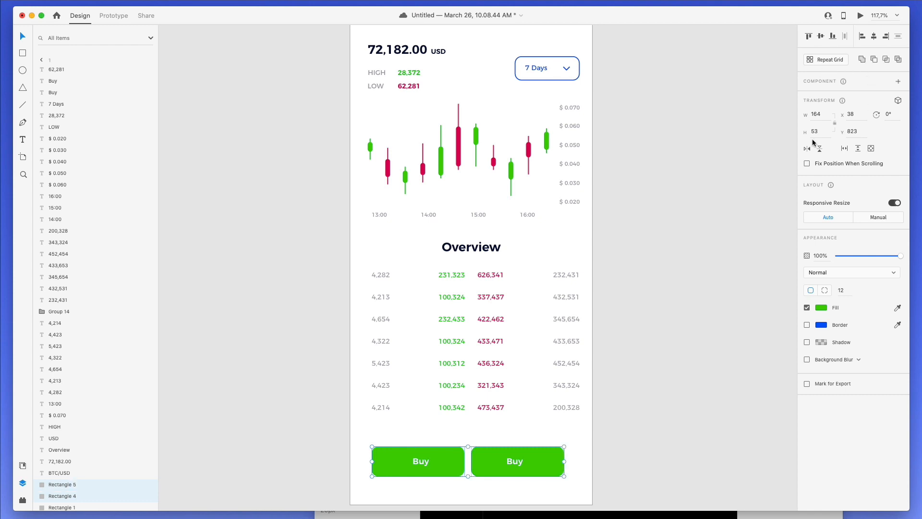
click(815, 114)
text(174)
key(Return)
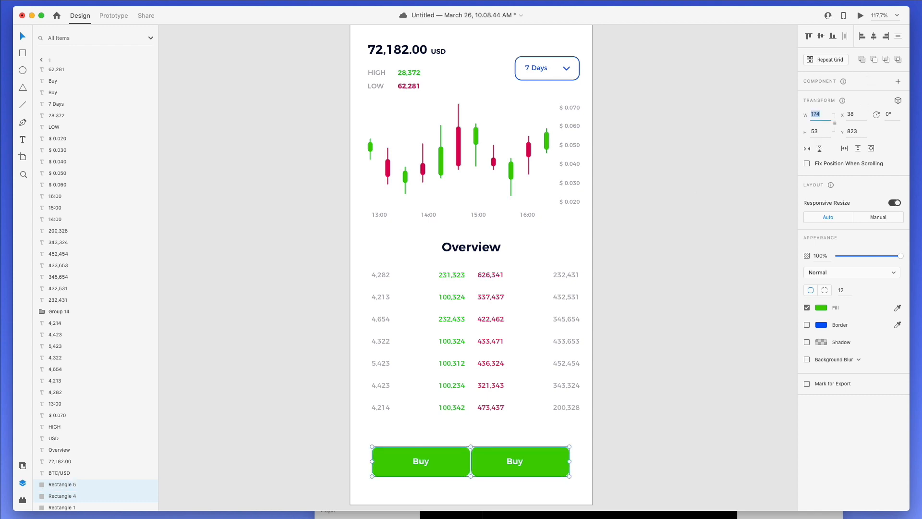
key(Up)
key(Up)
- Move the right button toward the right margin and centre each Buy label on its button
drag(607, 427, 558, 451)
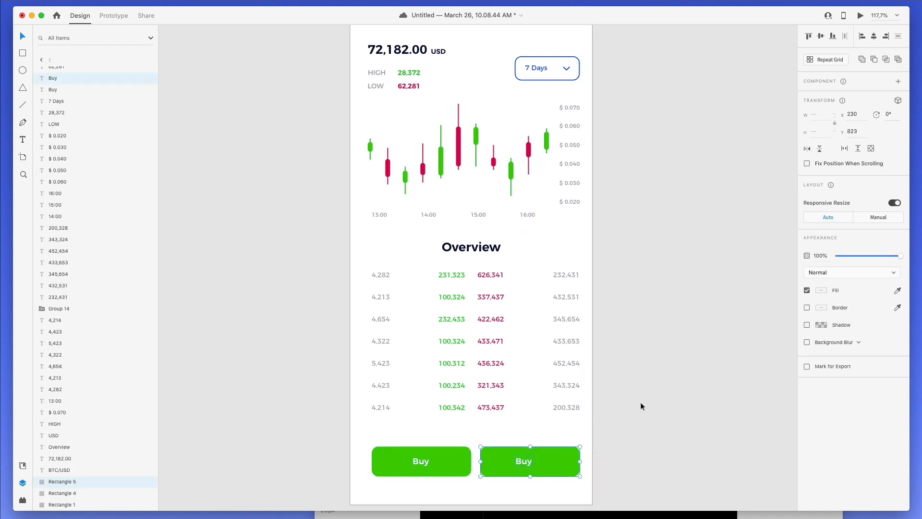
click(873, 36)
drag(368, 433, 447, 478)
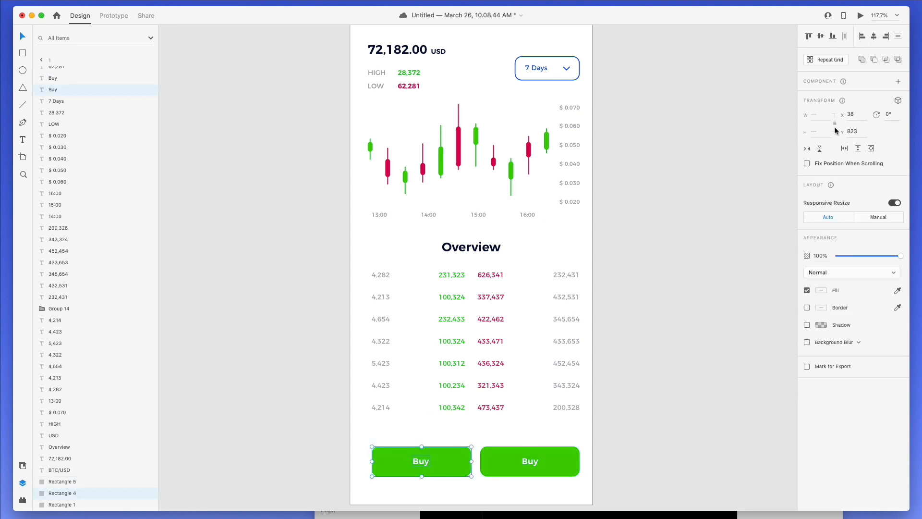
click(873, 37)
click(601, 449)
- Relabel the right button 'Sell', fill it with the red candle colour, and fit the artboard in view
double_click(529, 458)
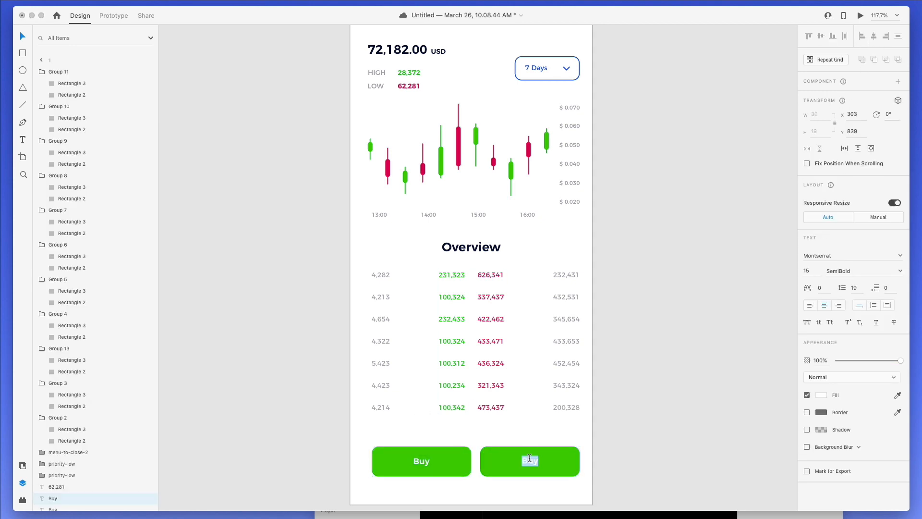
text(Sell)
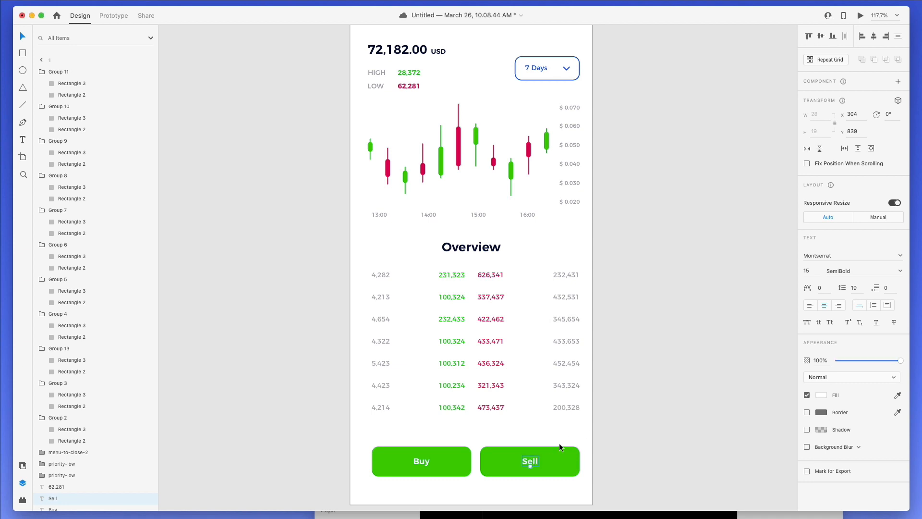
click(560, 451)
click(898, 308)
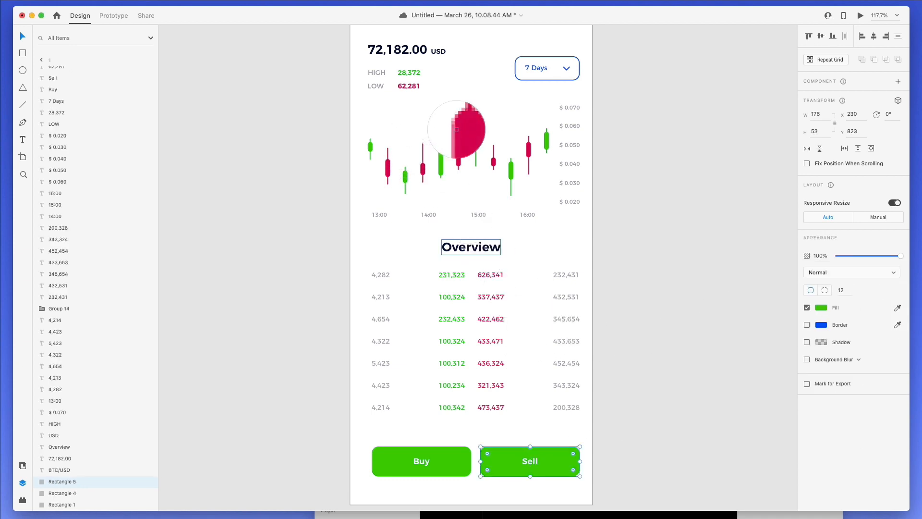
click(458, 144)
click(699, 361)
scroll(696, 357, up, 1)
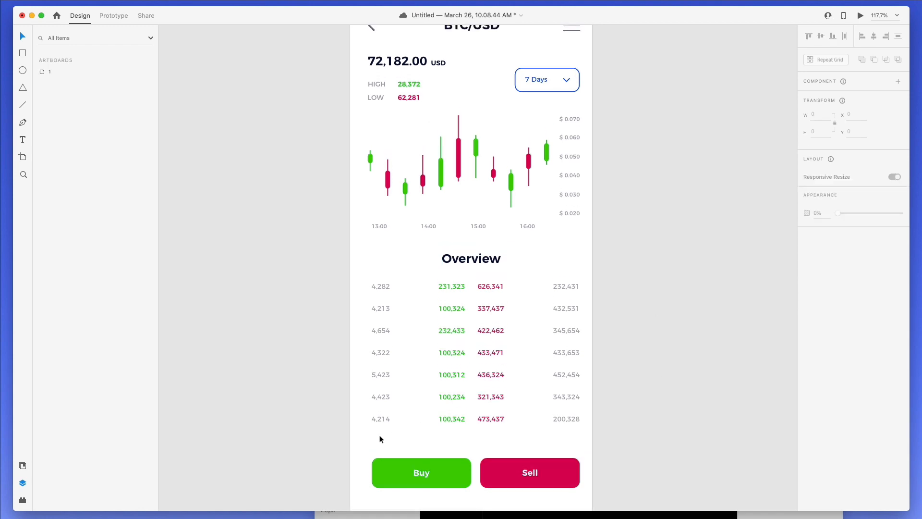
click(433, 480)
click(462, 446)
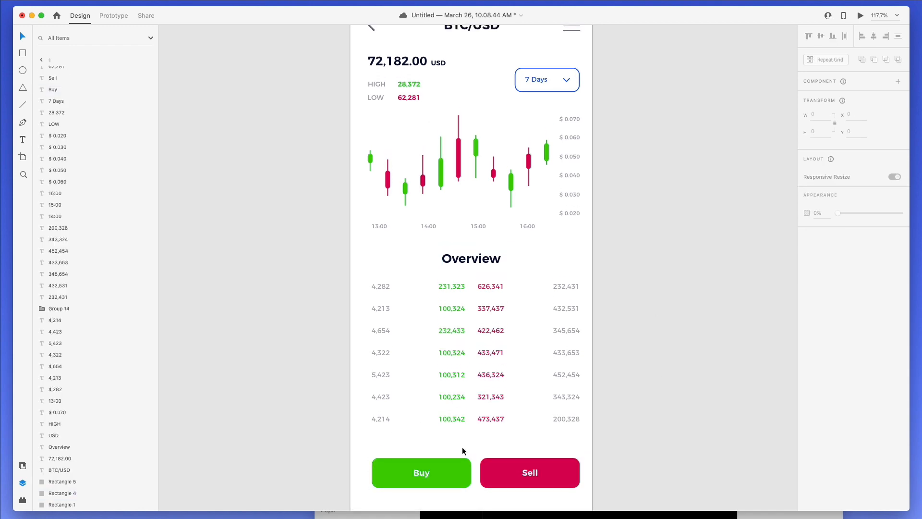
key(super+0)
scroll(463, 446, up, 1)
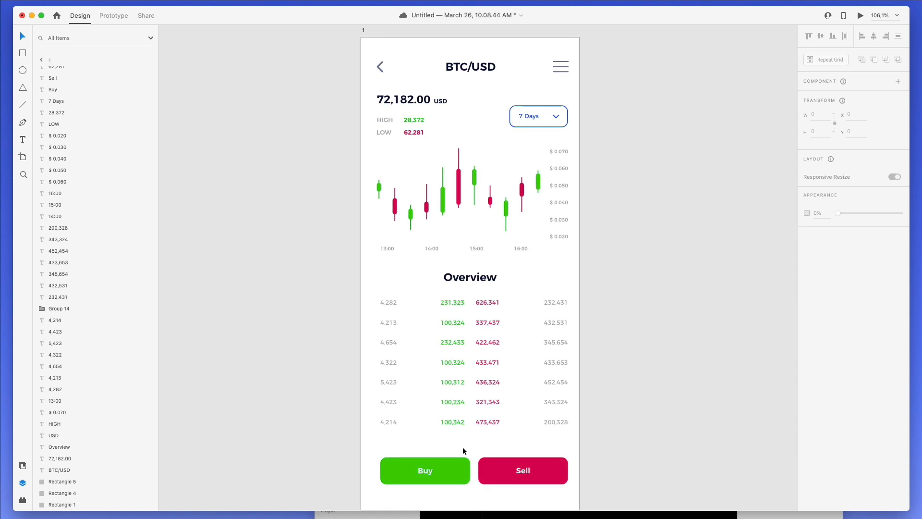
scroll(462, 446, down, 1)
scroll(463, 447, down, 2)
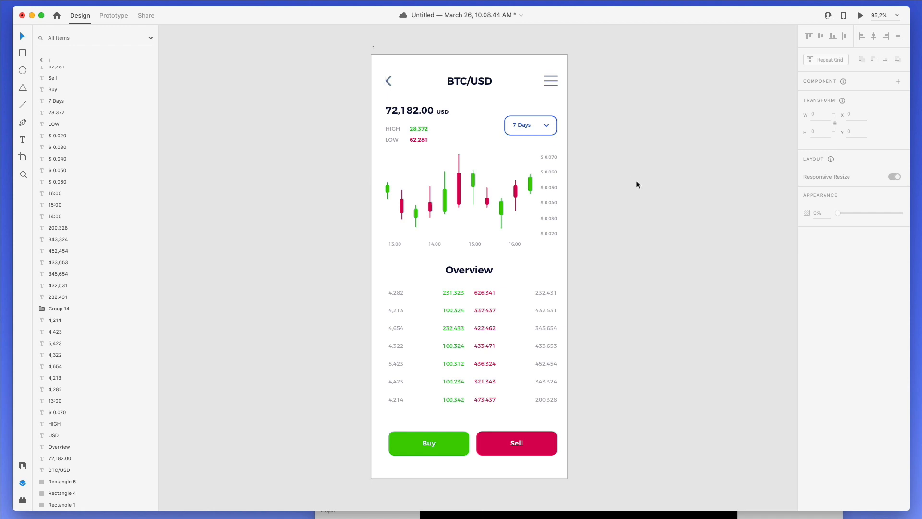
- Group the Overview table and both buttons with Cmd+G and centre the group horizontally
click(618, 439)
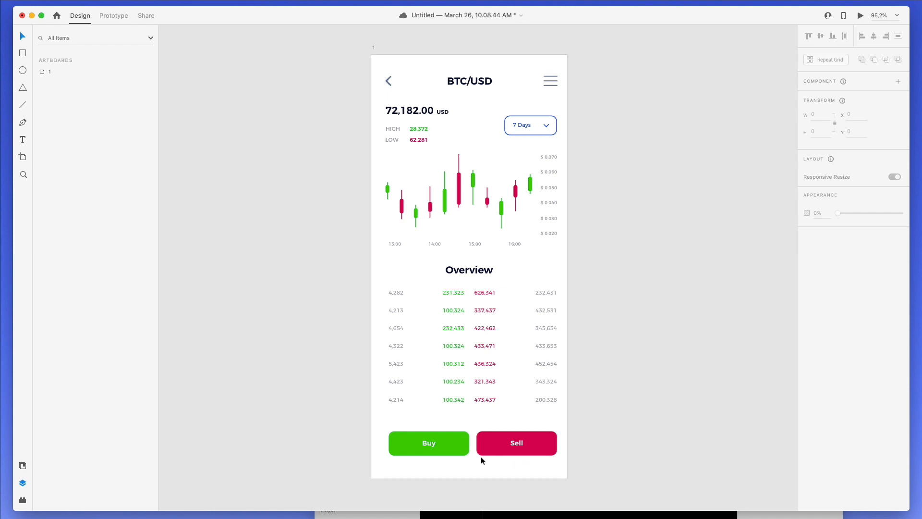
drag(376, 425, 529, 469)
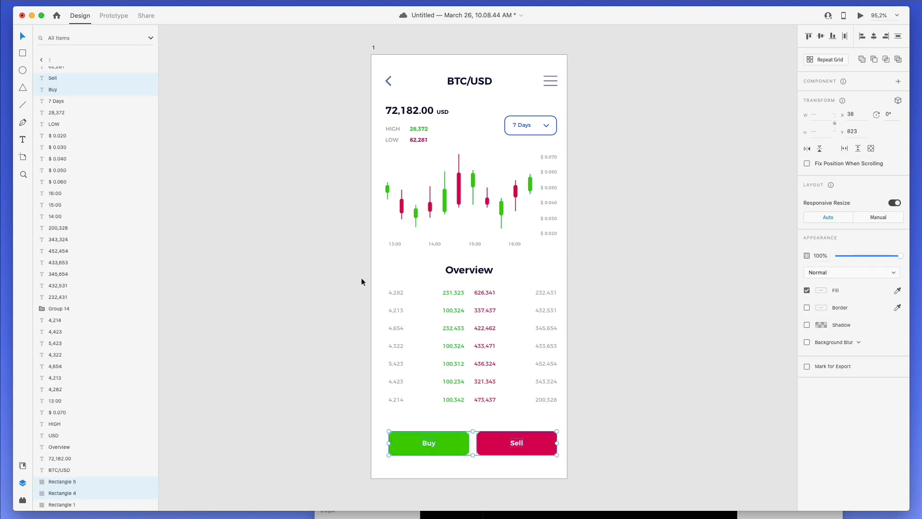
drag(370, 261, 522, 370)
key(super+z)
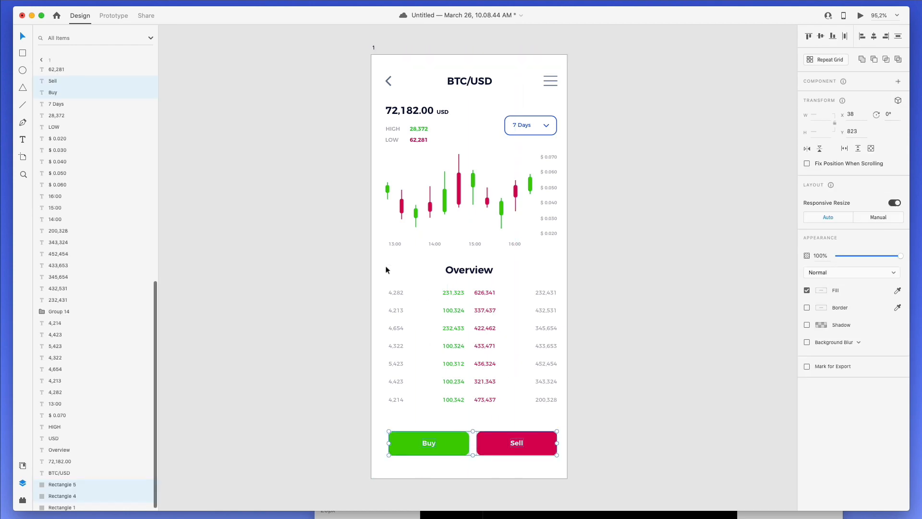
drag(363, 264, 635, 500)
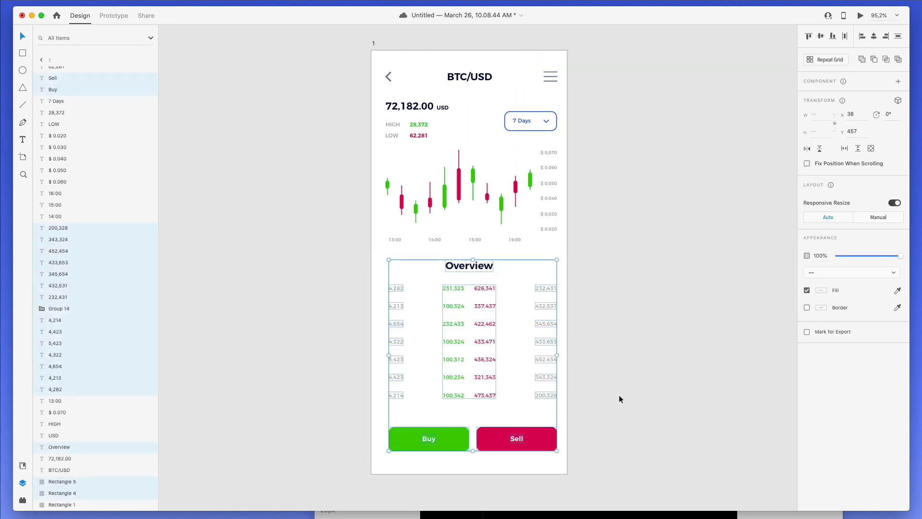
key(super+g)
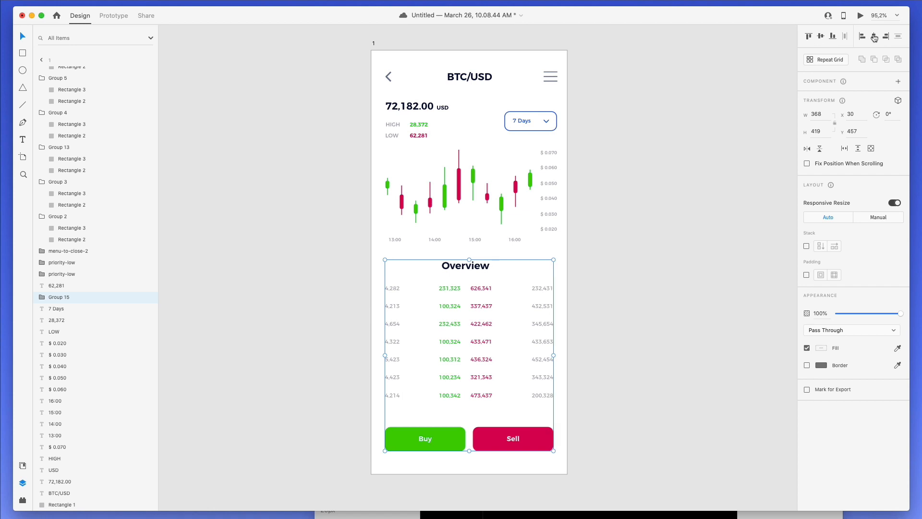
click(874, 36)
- Select the header and chart section to compare, then select the Overview table group
click(611, 308)
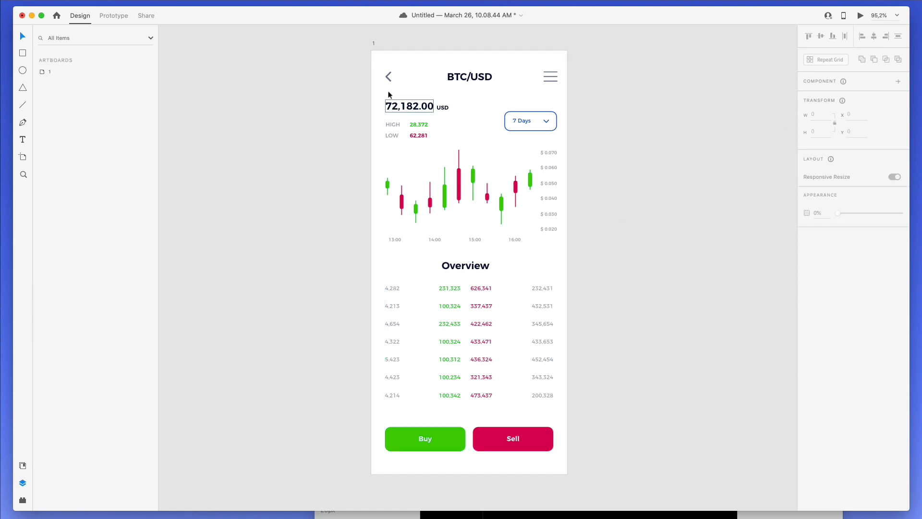
drag(375, 63, 576, 244)
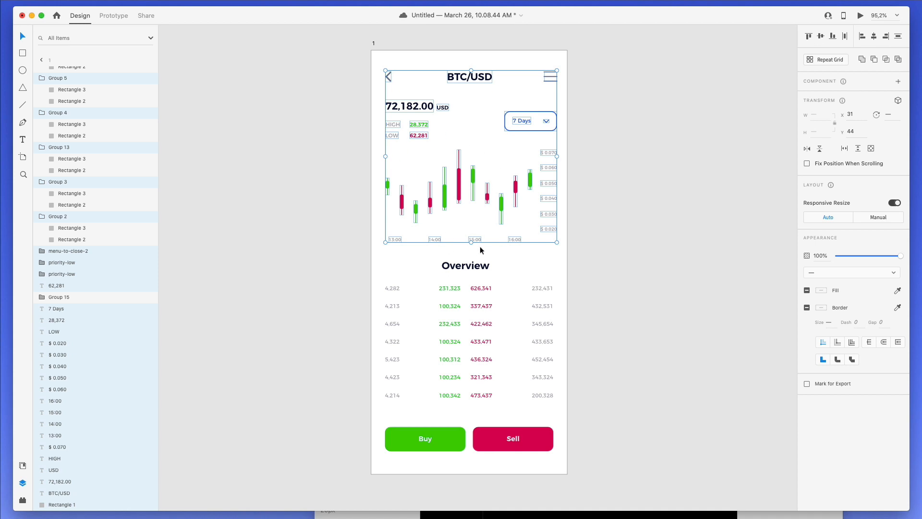
click(579, 262)
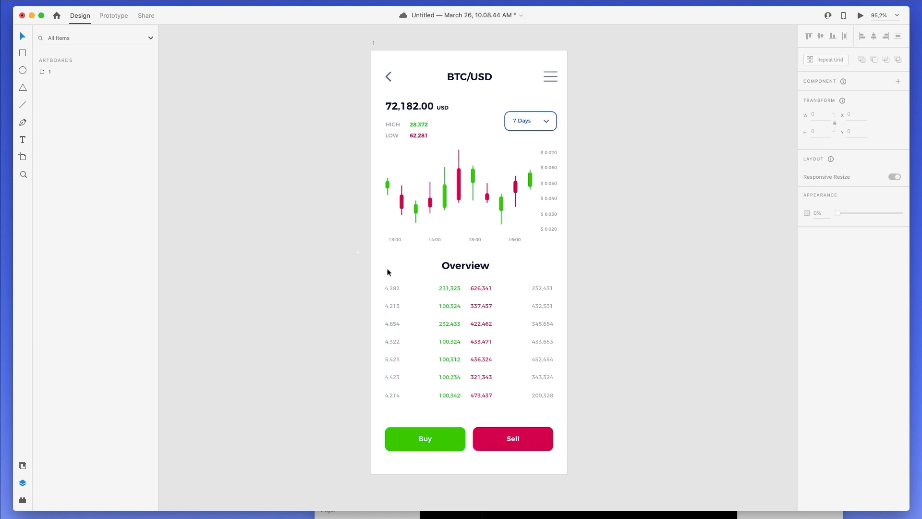
drag(357, 251, 581, 469)
- Nudge the Overview table group down slightly
key(Down)
key(Down)
key(Down)
key(Down)
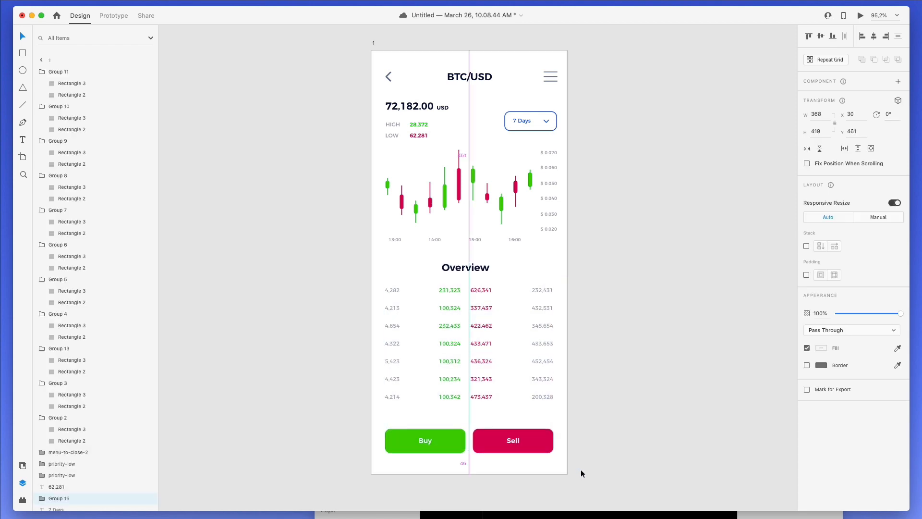
drag(600, 283, 368, 403)
double_click(393, 290)
key(Escape)
key(Escape)
key(Escape)
drag(391, 292, 543, 383)
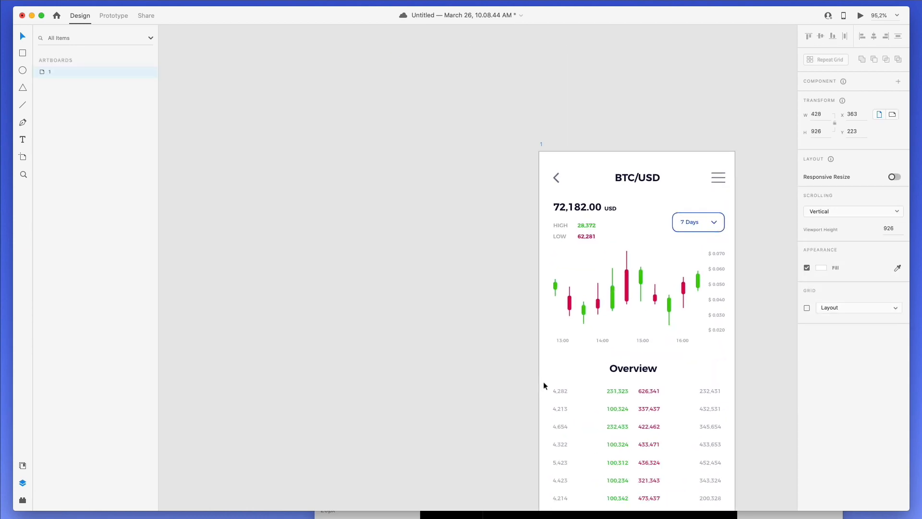
key(super+z)
drag(578, 284, 372, 403)
key(Down)
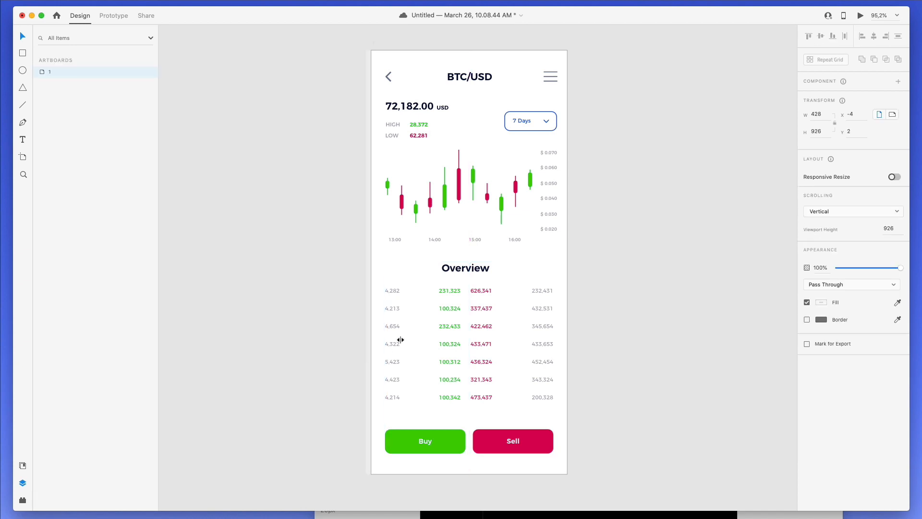
- Select the table number layers from 4,282 to 200,328 and move them 9 px lower
double_click(393, 325)
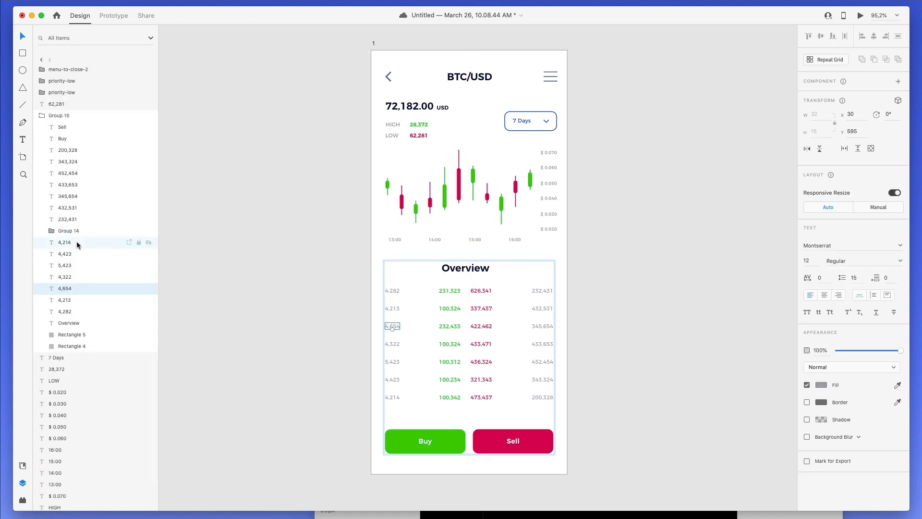
click(70, 311)
shift+click(73, 150)
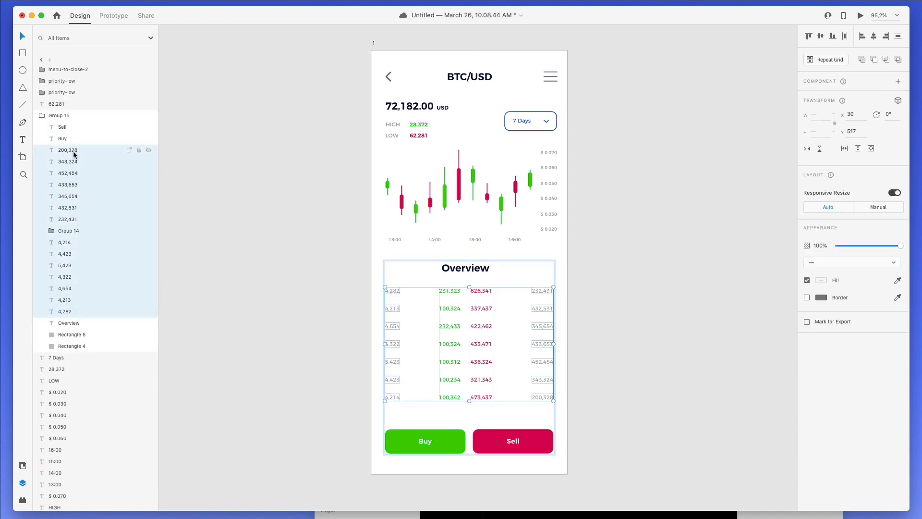
key(shift+Down)
key(Up)
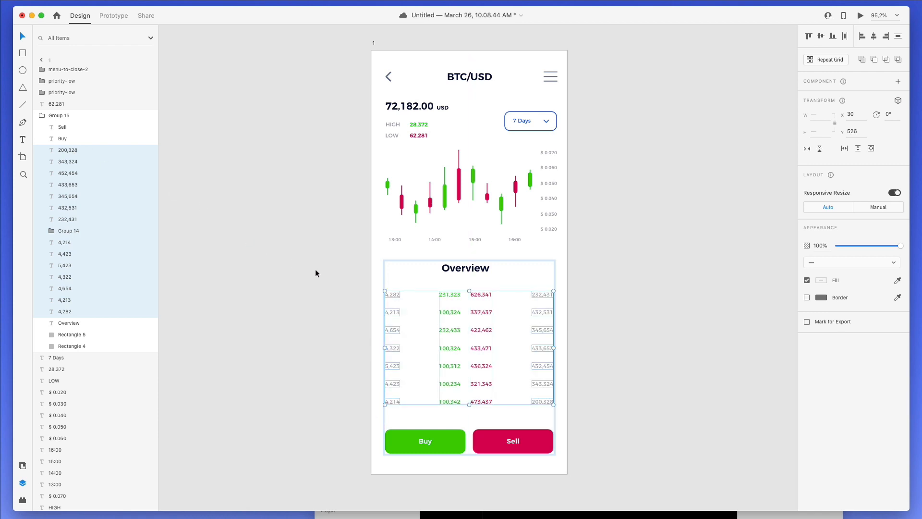
click(367, 408)
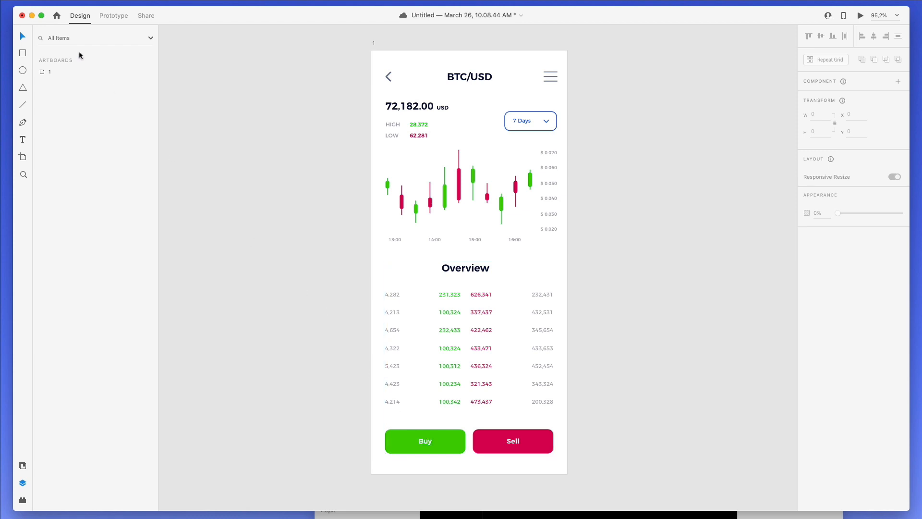
- Duplicate artboard 1 beside the original
click(56, 72)
key(super+d)
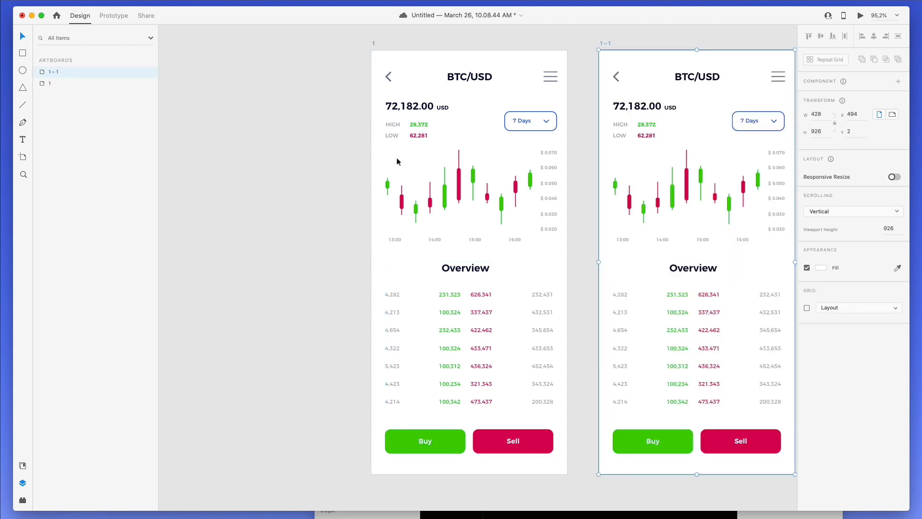
scroll(397, 161, right, 5)
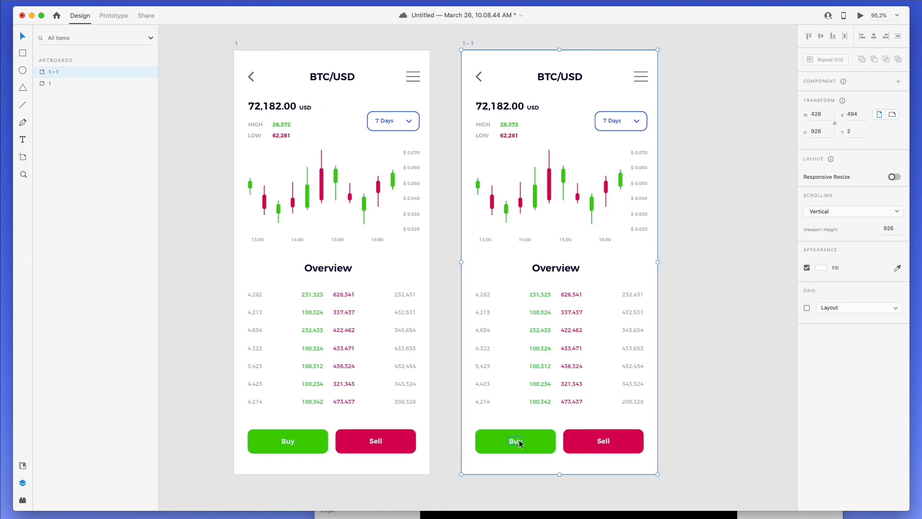
- On the copy, colour the Buy label green and the Sell label red
double_click(520, 443)
click(897, 384)
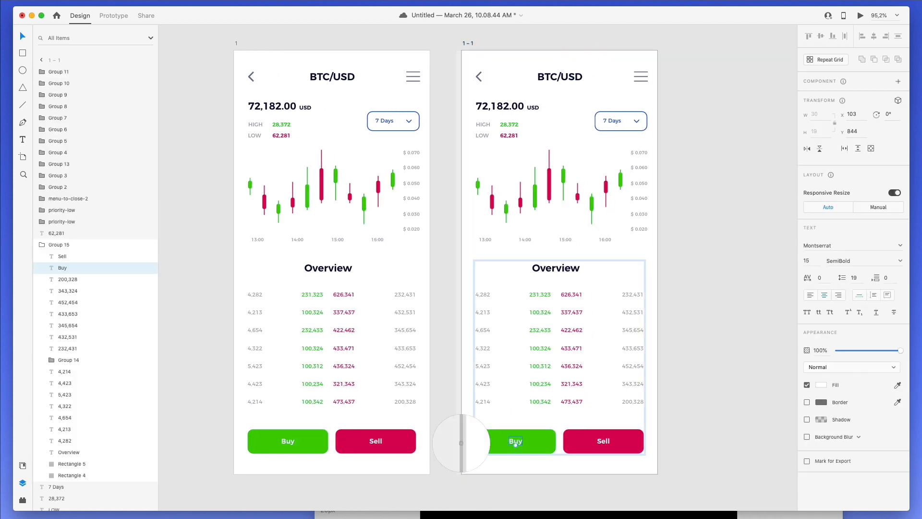
click(537, 437)
click(602, 442)
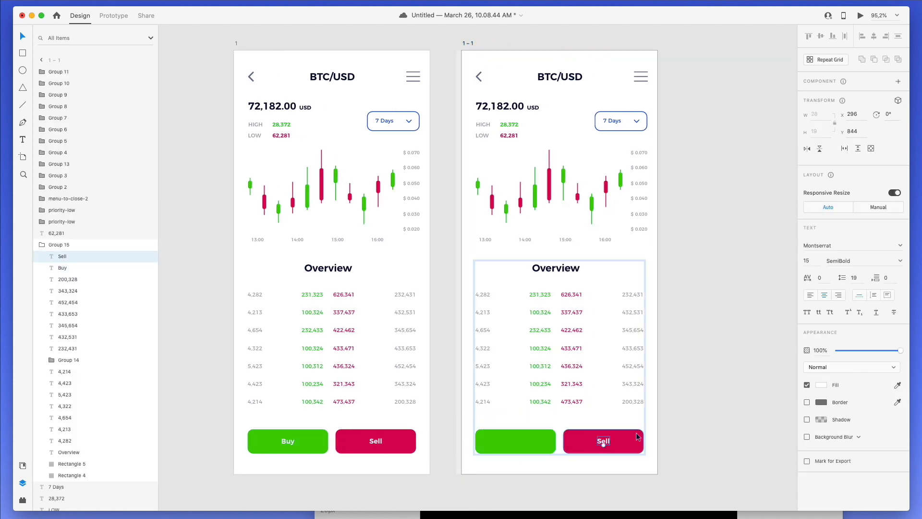
click(897, 385)
click(579, 438)
- Fade the Sell and Buy button rectangles to 10% opacity
click(577, 437)
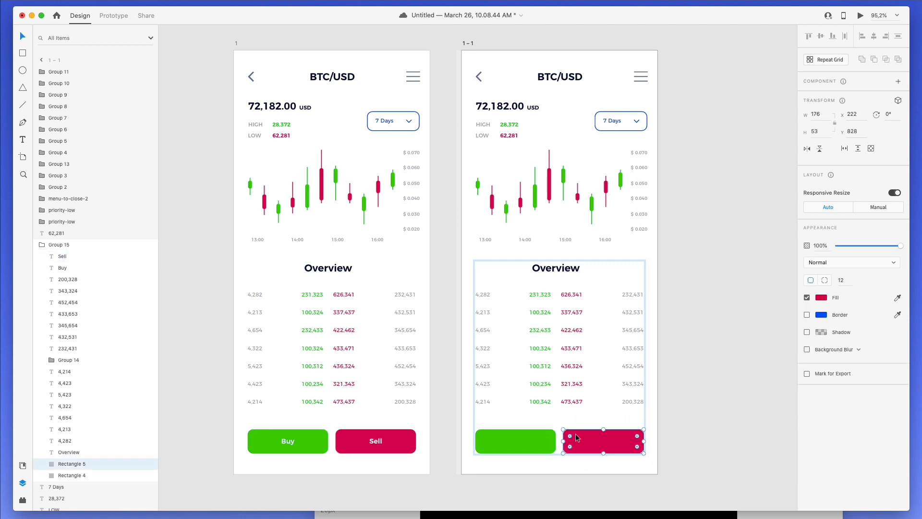
click(838, 246)
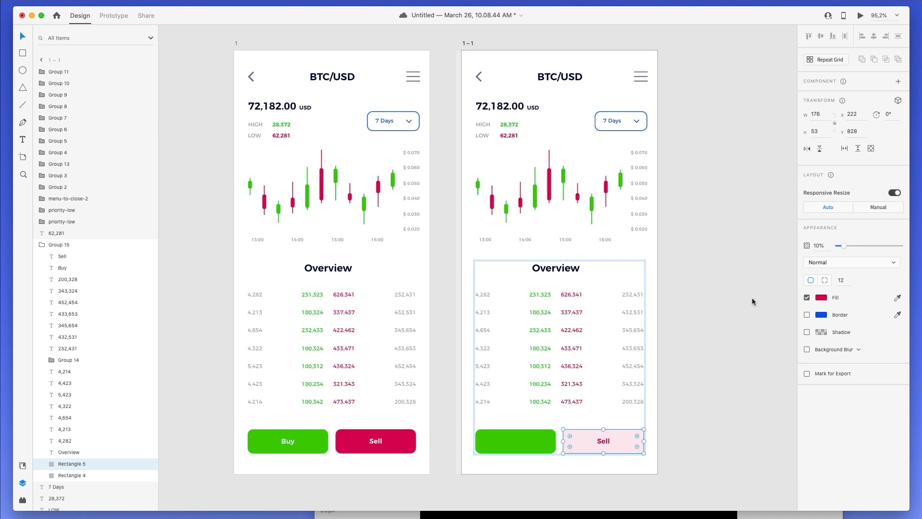
click(531, 436)
click(840, 246)
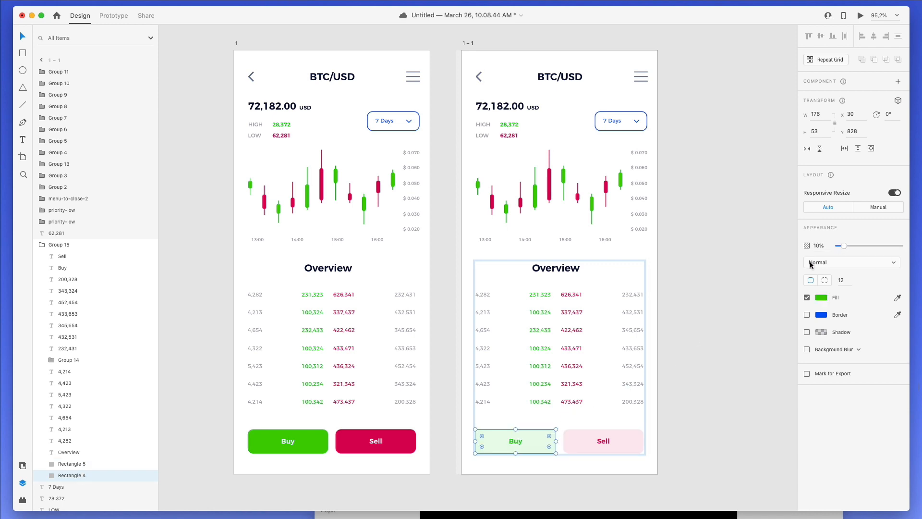
click(682, 321)
scroll(681, 321, up, 2)
scroll(681, 321, down, 2)
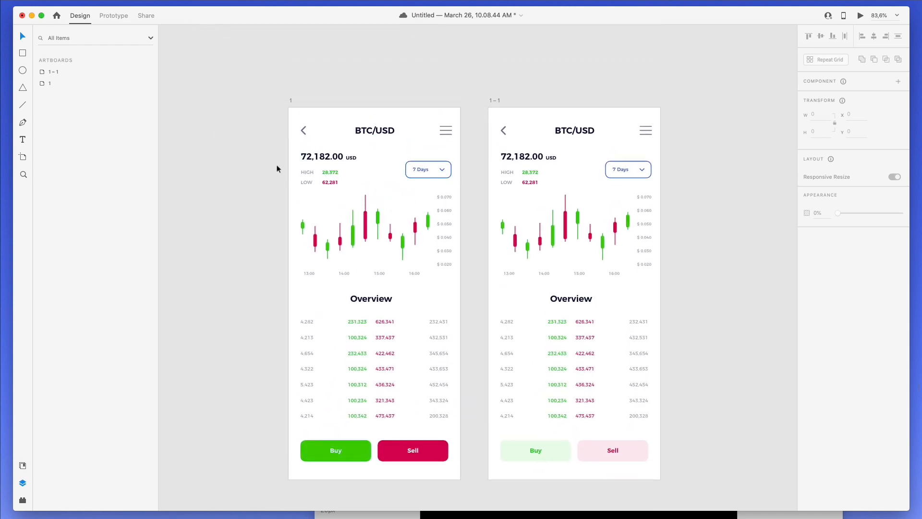
- Duplicate the original light artboard 1 as a new copy, artboard 1-2
click(65, 82)
key(super+d)
scroll(346, 130, up, 2)
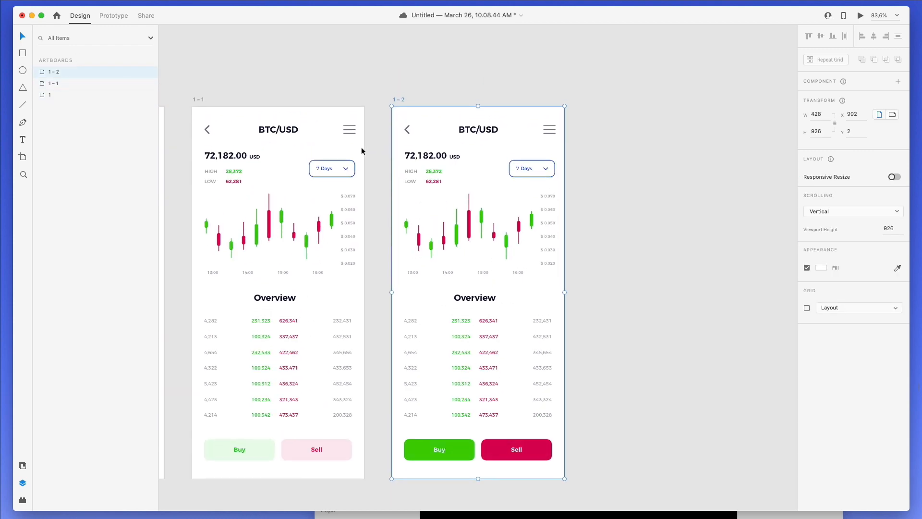
drag(392, 152, 456, 193)
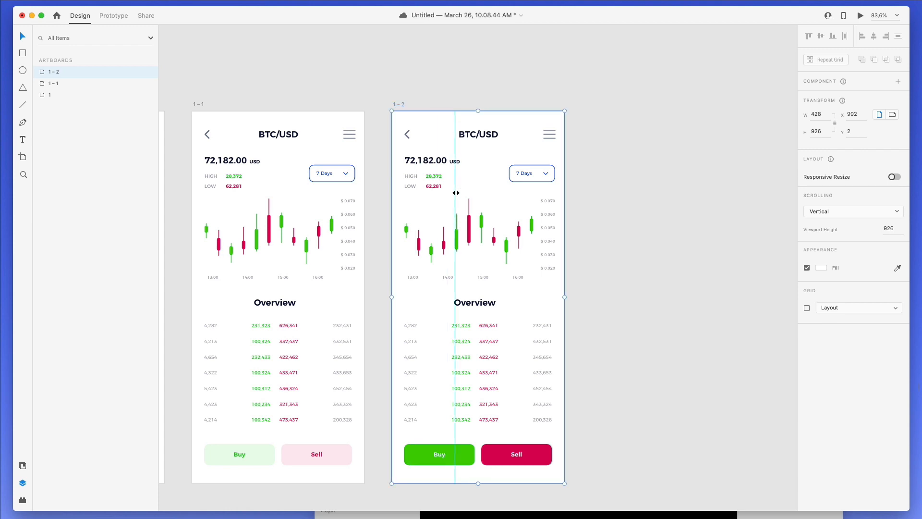
key(super+z)
click(386, 157)
drag(398, 158, 457, 188)
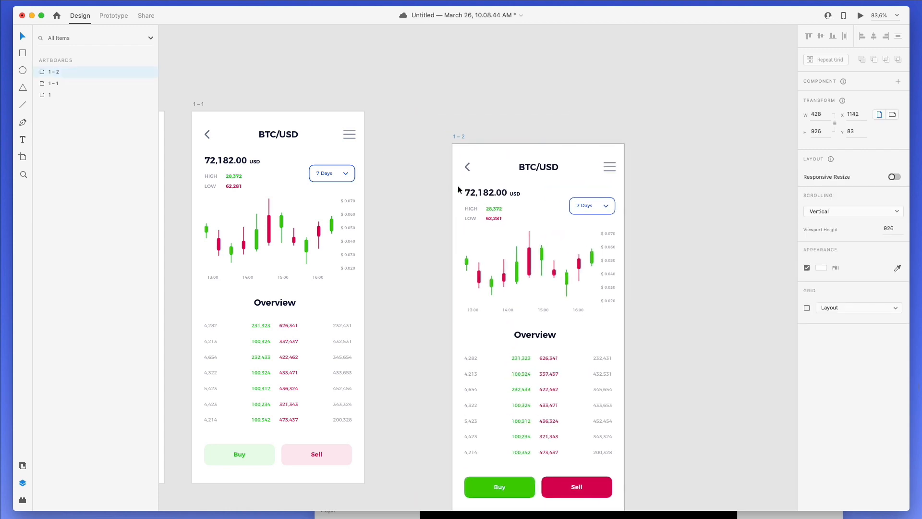
key(super+z)
- Filter the Layers panel to show only text layers
click(428, 163)
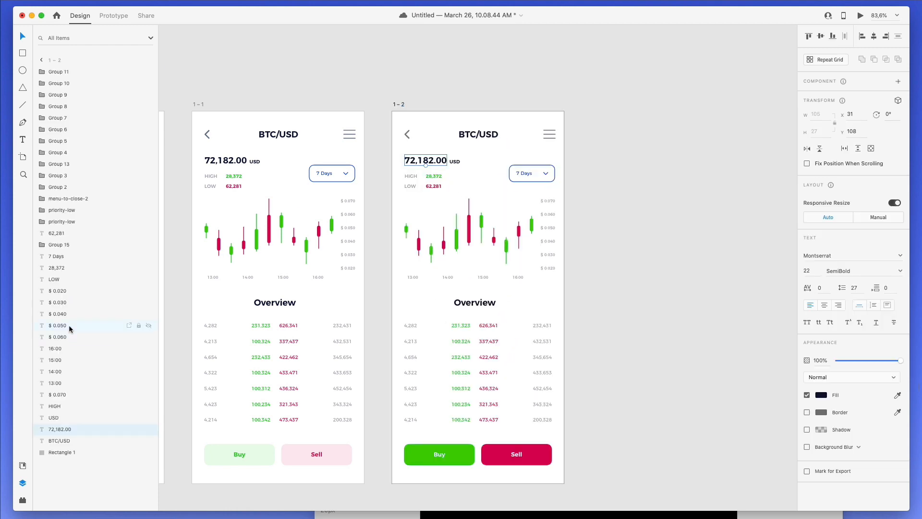
click(116, 36)
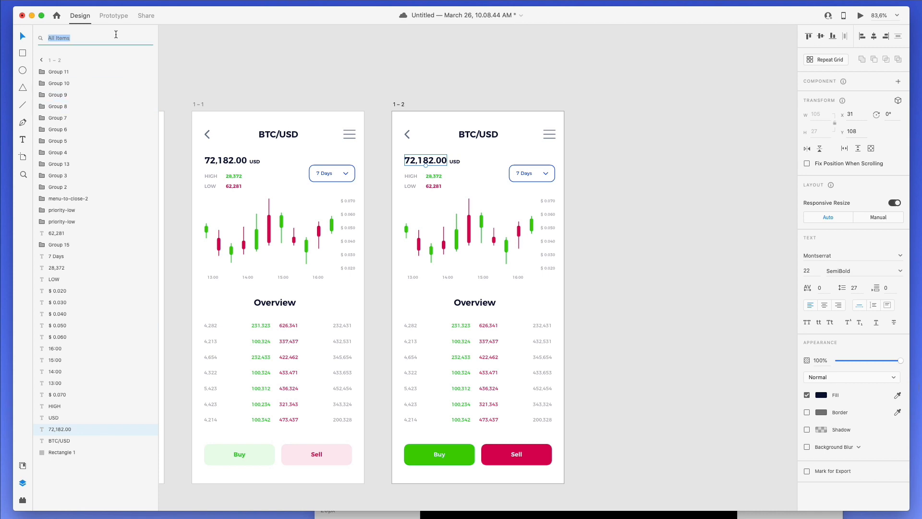
click(157, 30)
click(151, 42)
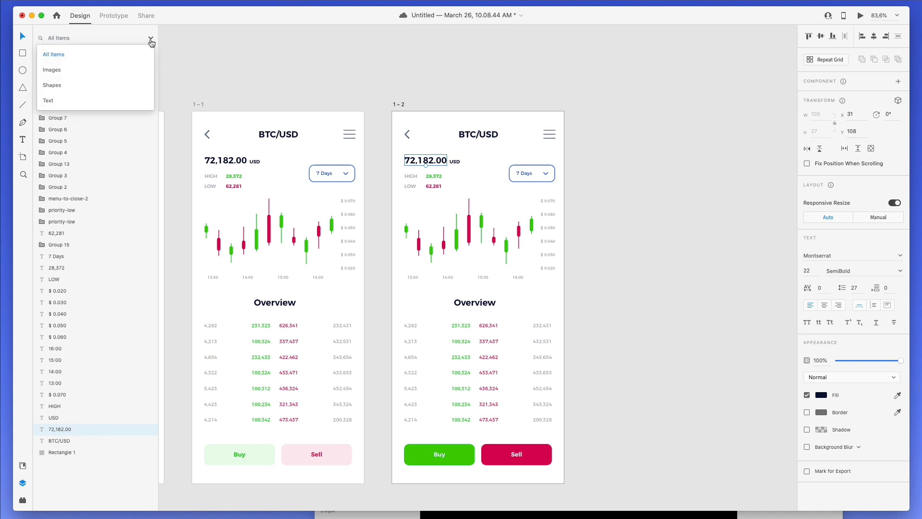
click(82, 103)
- Select text layers such as 62,281, 72,182.00, 473,437, 343,324 and 452,454 in the list
click(62, 71)
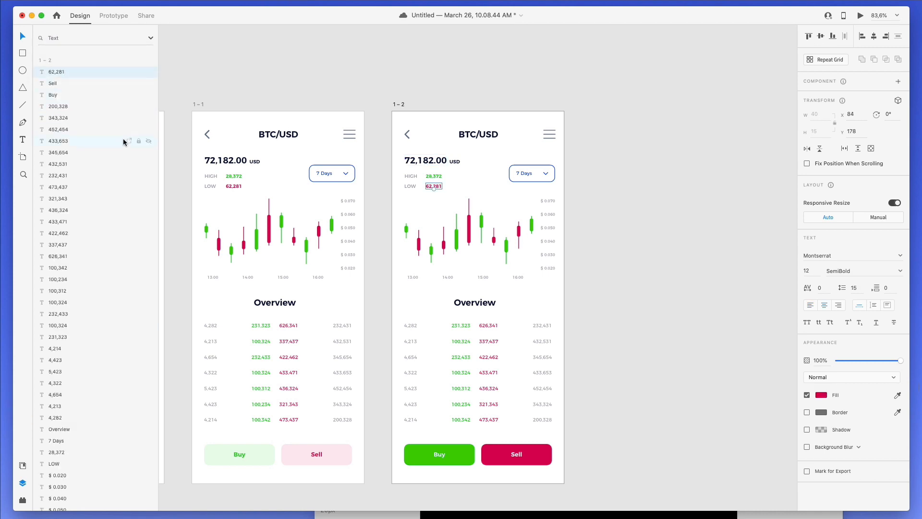
scroll(123, 141, down, 10)
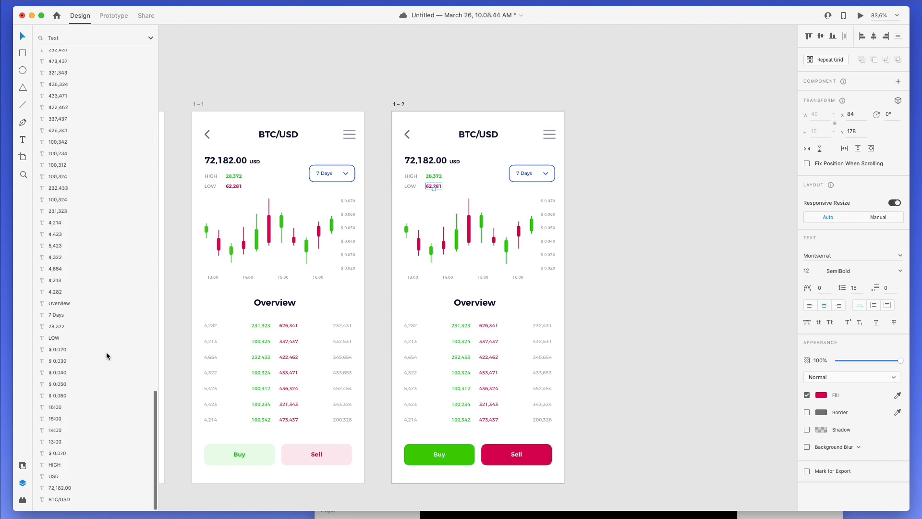
click(78, 495)
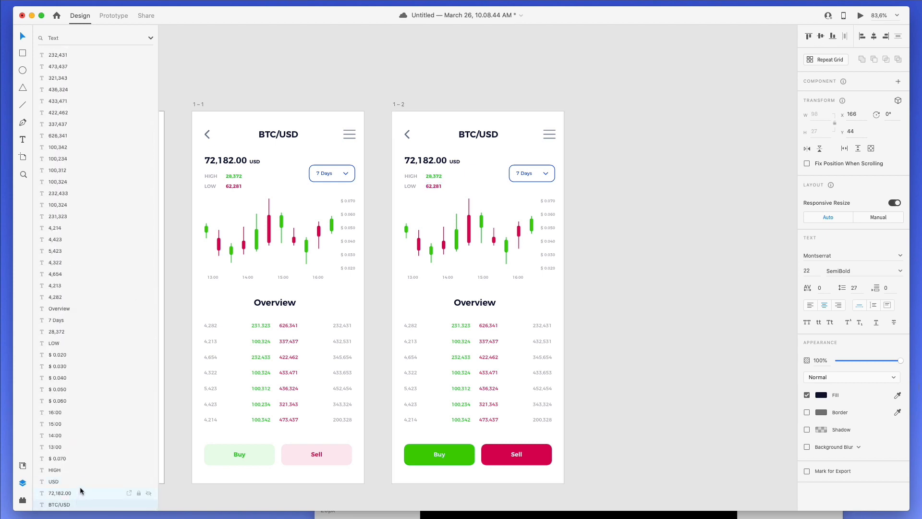
scroll(91, 372, up, 10)
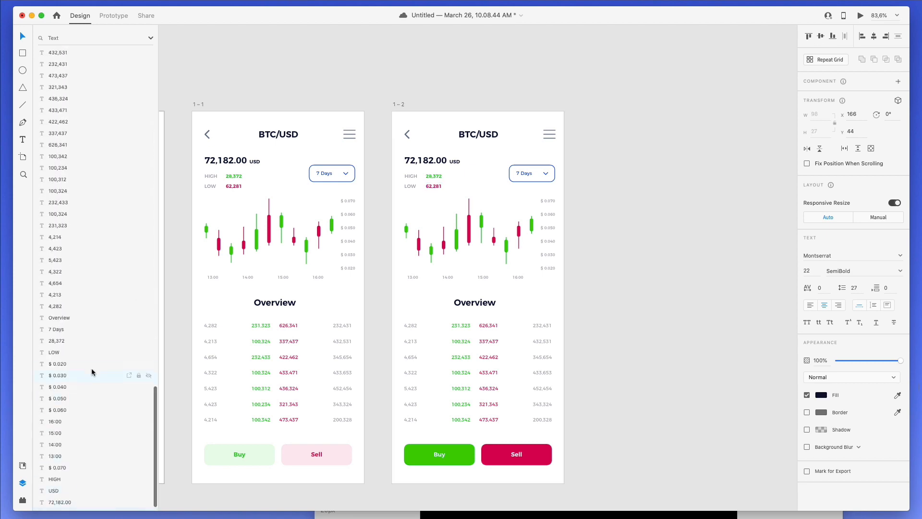
scroll(74, 72, up, 5)
click(67, 72)
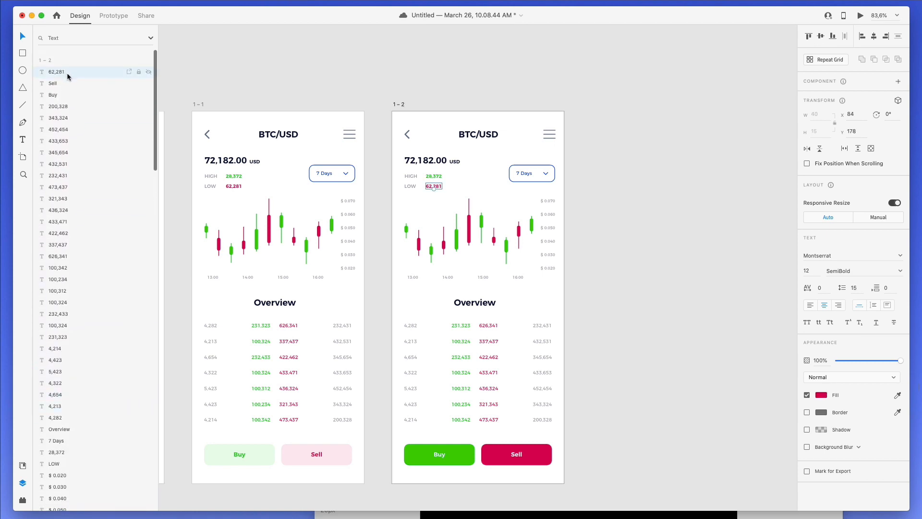
click(116, 185)
click(96, 124)
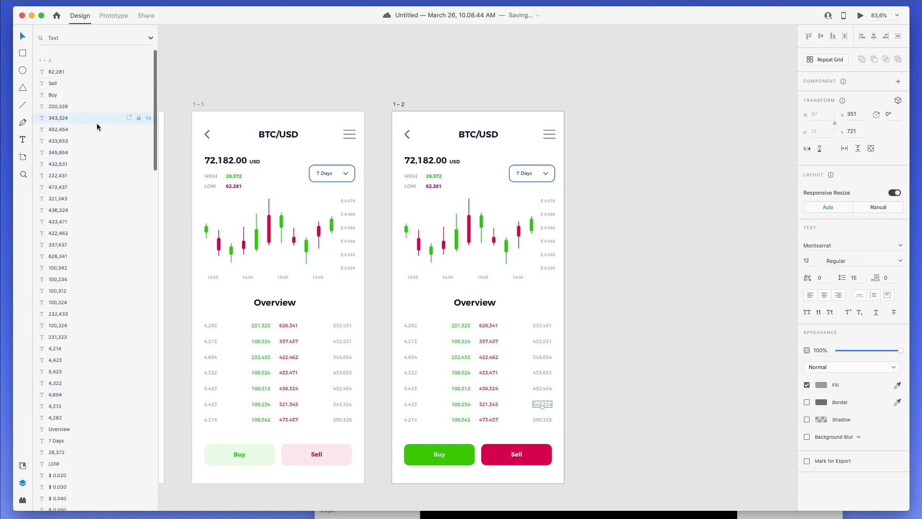
click(91, 131)
click(92, 187)
click(72, 76)
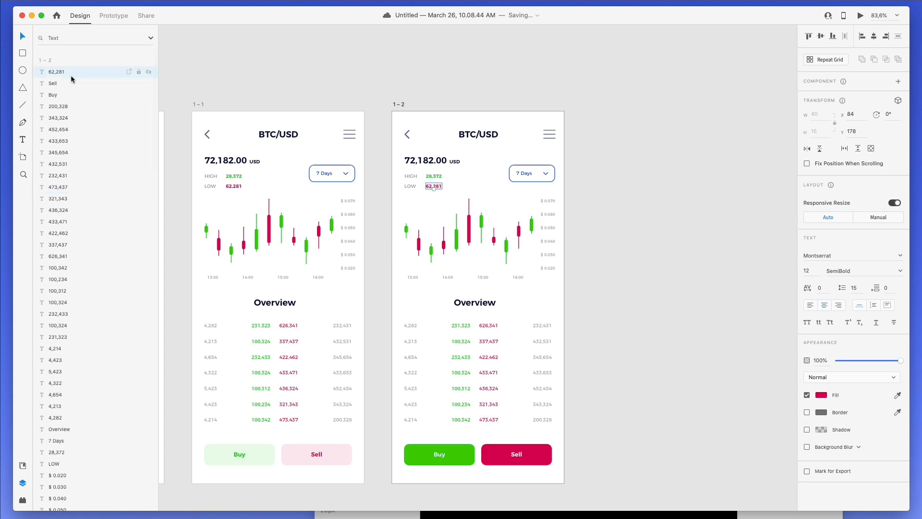
click(79, 117)
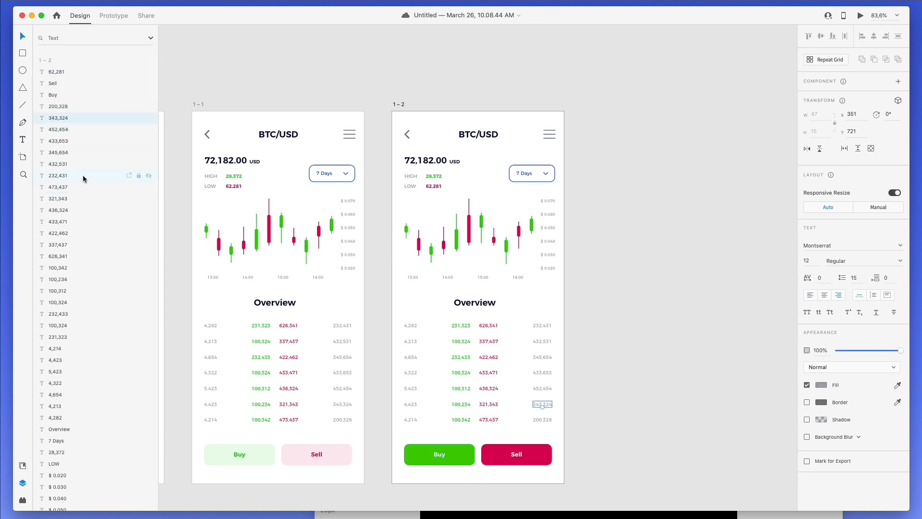
- Select the price, USD, HIGH/LOW labels and values, 7 Days, and chart axis and time labels
click(462, 192)
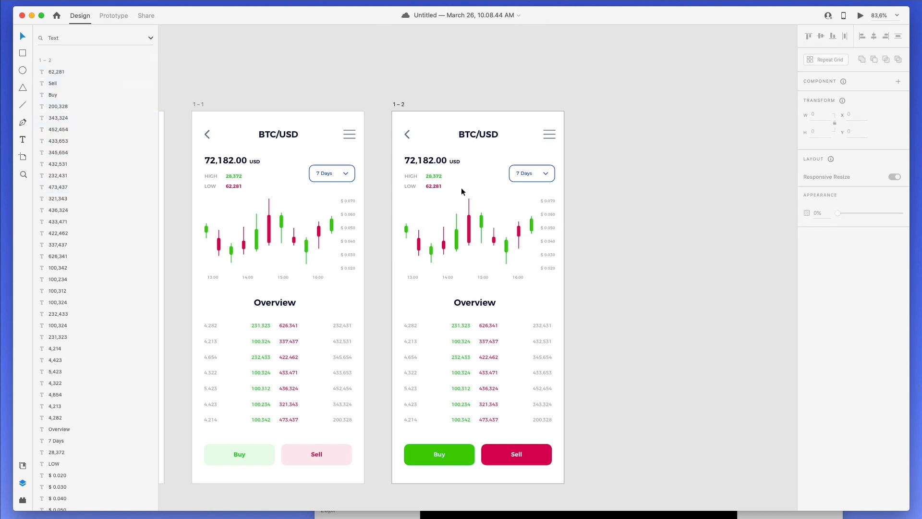
click(433, 176)
shift+click(414, 176)
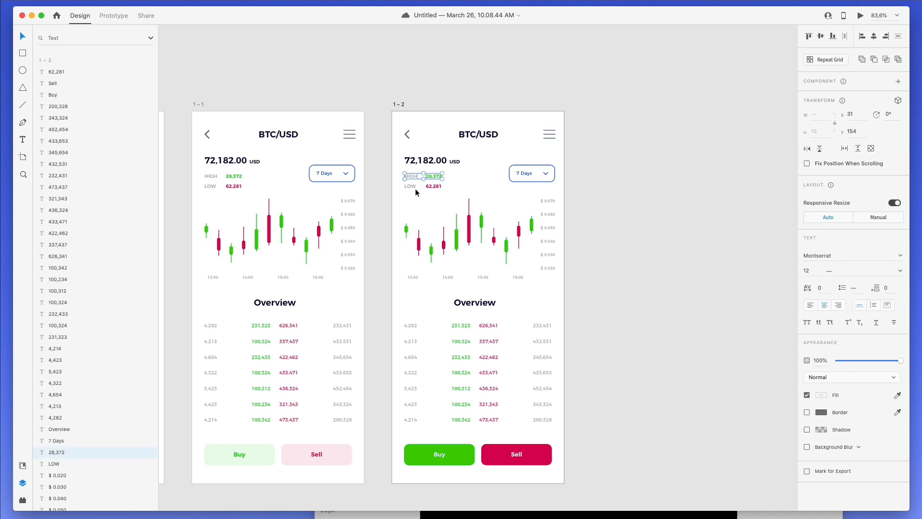
shift+click(413, 186)
shift+click(433, 186)
shift+click(427, 160)
shift+click(456, 163)
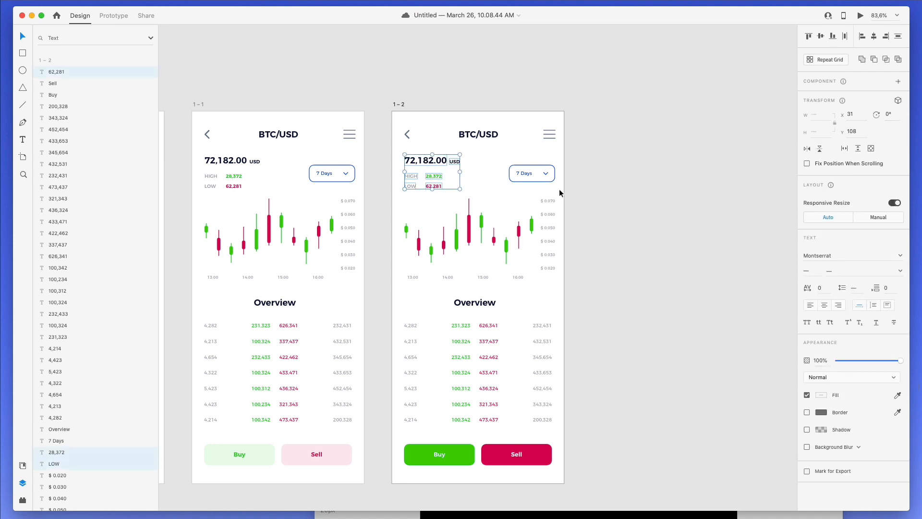
shift+click(541, 180)
shift+click(549, 201)
shift+click(553, 215)
shift+click(549, 228)
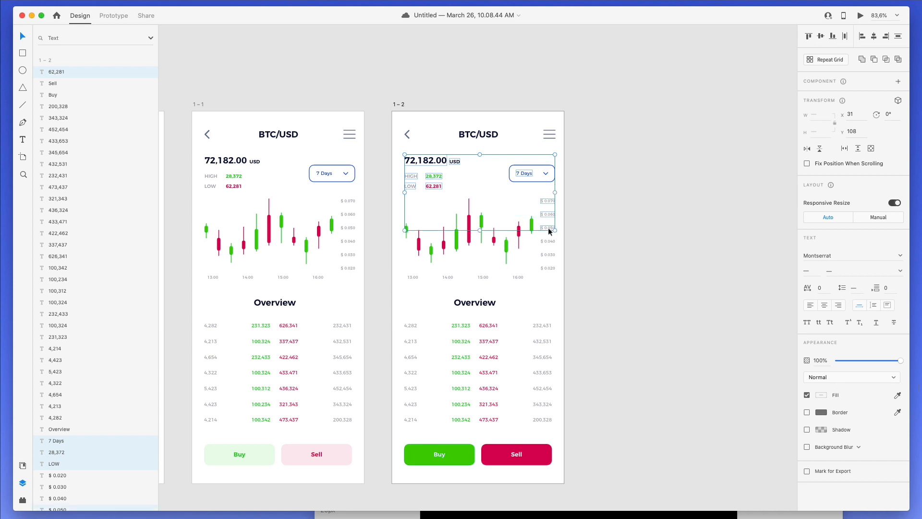
shift+click(551, 242)
shift+click(548, 256)
shift+click(546, 269)
shift+click(515, 277)
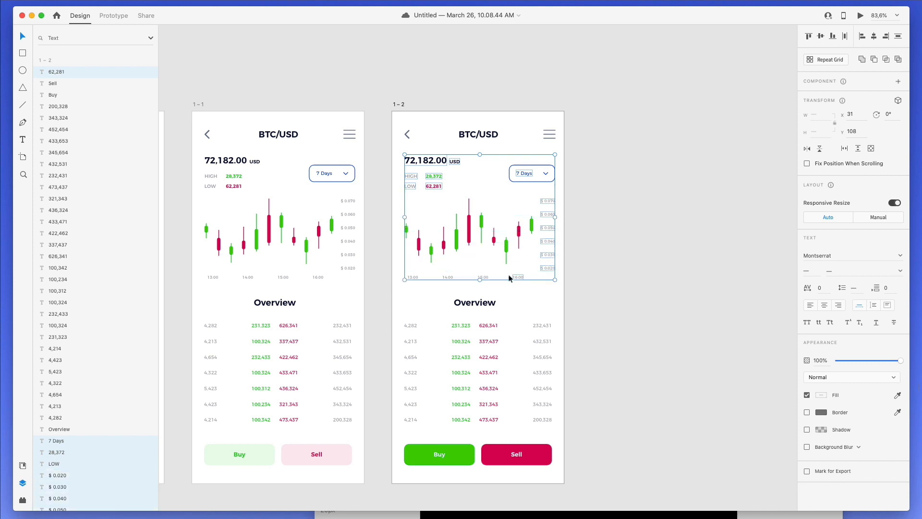
shift+click(483, 278)
- Add the first three rows of Overview table values to the text selection
shift+click(413, 325)
shift+click(462, 325)
shift+click(489, 326)
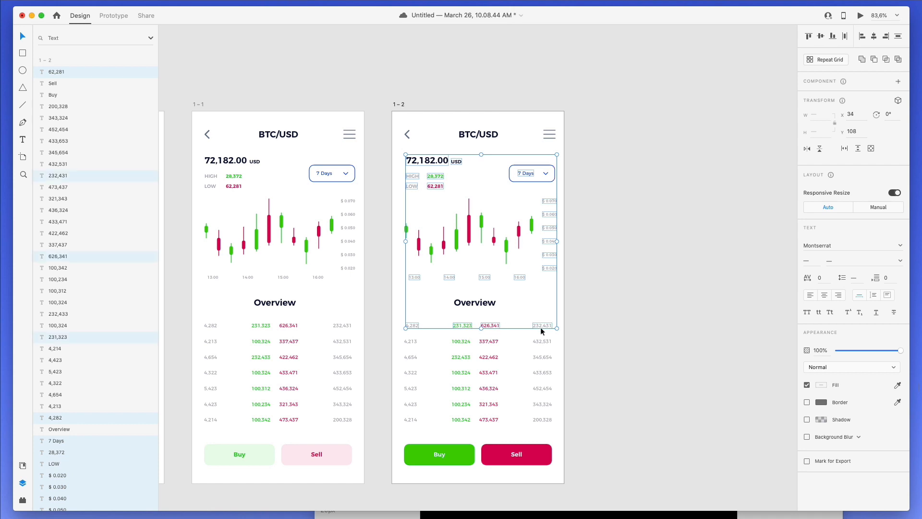
key(Left)
key(Left)
key(Left)
key(Left)
shift+click(543, 326)
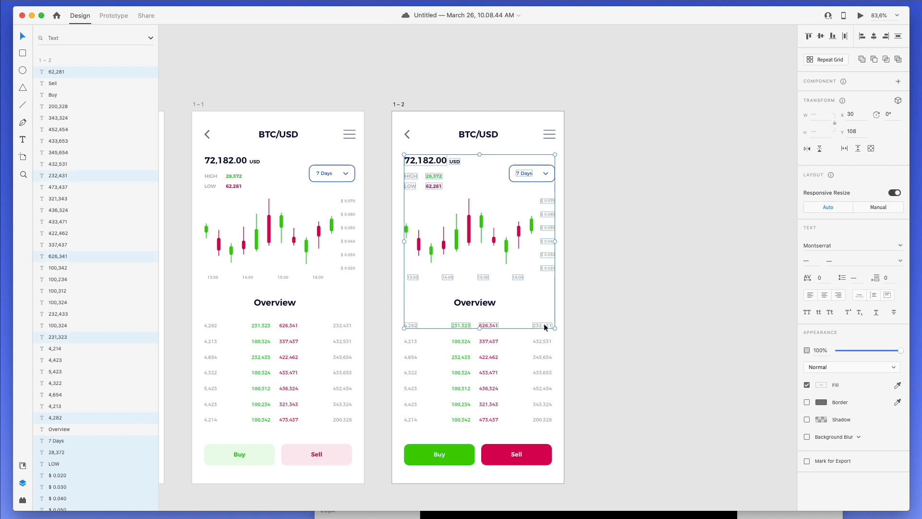
shift+click(543, 341)
shift+click(490, 341)
shift+click(411, 341)
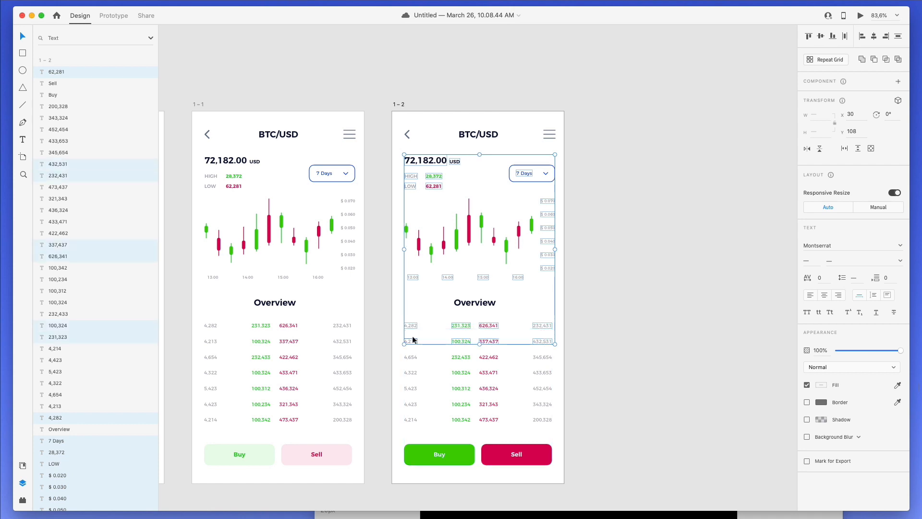
shift+click(410, 357)
shift+click(461, 357)
shift+click(489, 357)
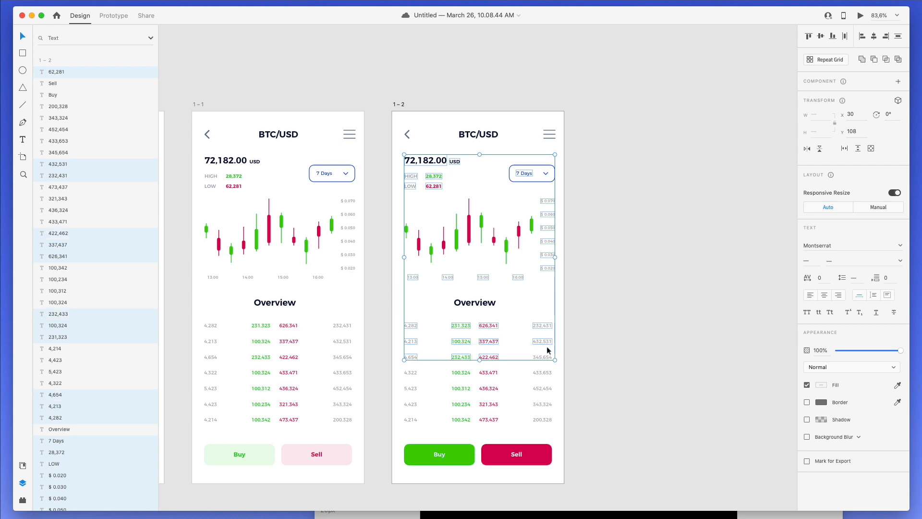
shift+click(543, 357)
- Add the remaining Overview table rows, from 433,653 through 473,437, to the selection
shift+click(543, 372)
shift+click(488, 372)
shift+click(464, 373)
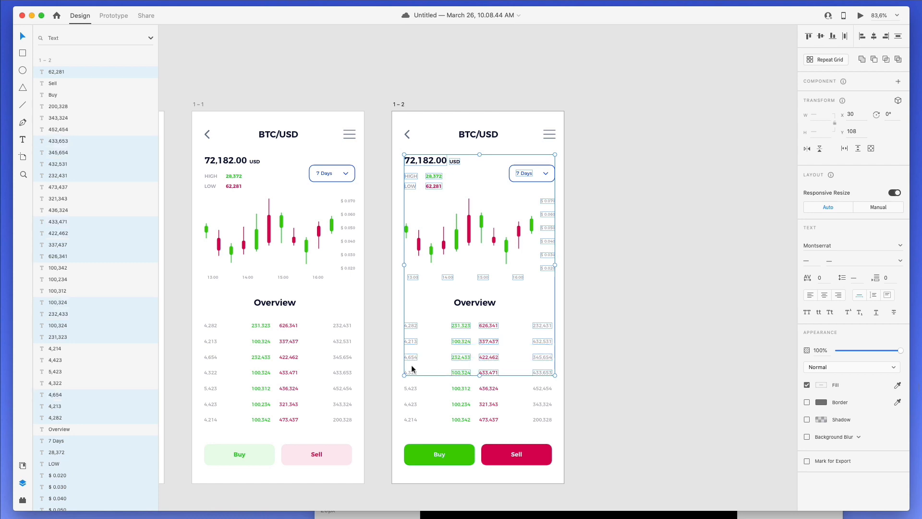
shift+click(411, 388)
shift+click(462, 388)
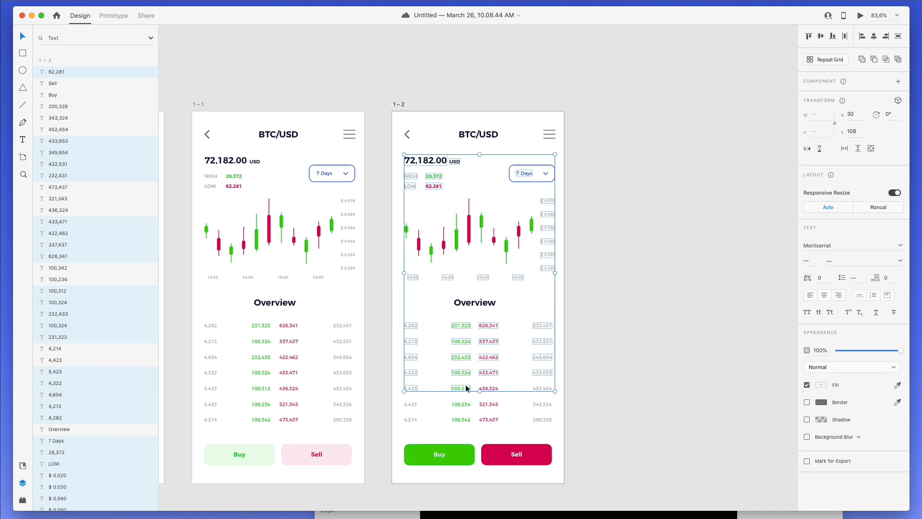
shift+click(490, 388)
shift+click(542, 388)
shift+click(543, 404)
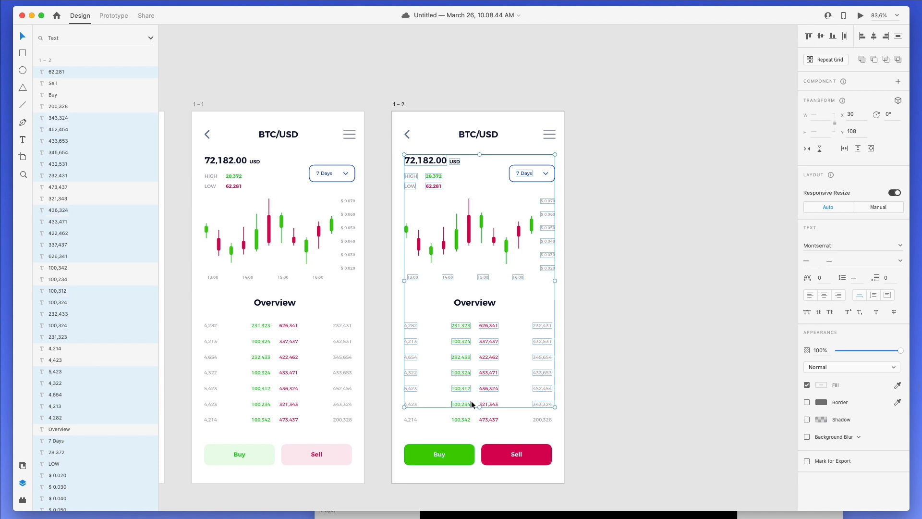
shift+click(486, 403)
shift+click(461, 404)
shift+click(413, 404)
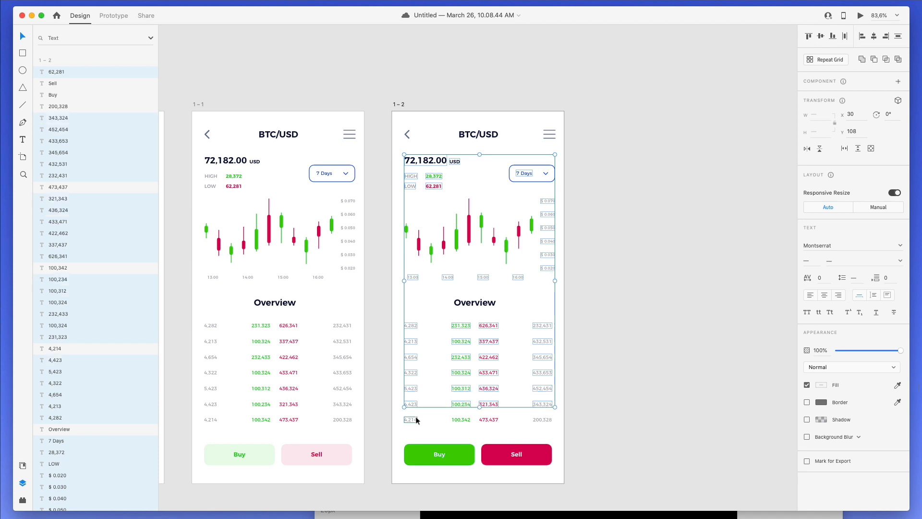
shift+click(411, 419)
shift+click(462, 419)
shift+click(490, 420)
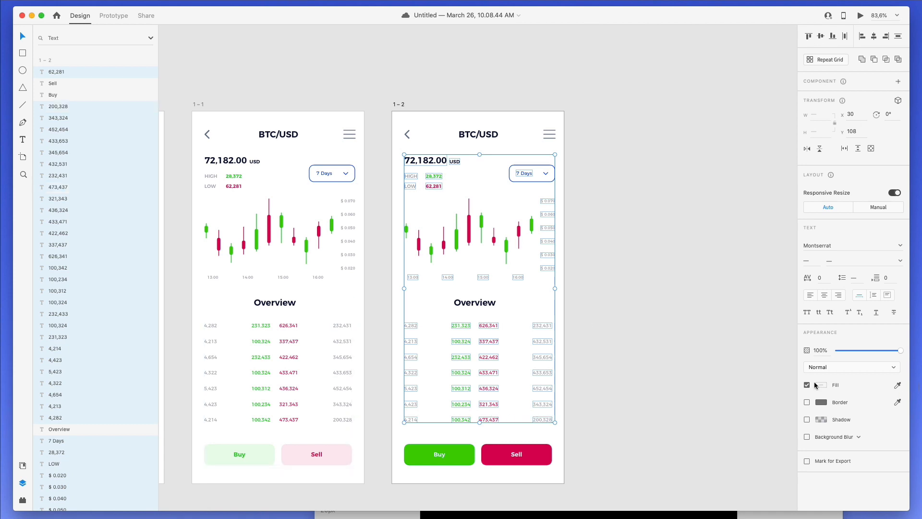
- Make all the selected text labels and table values white
click(823, 384)
drag(726, 377, 626, 246)
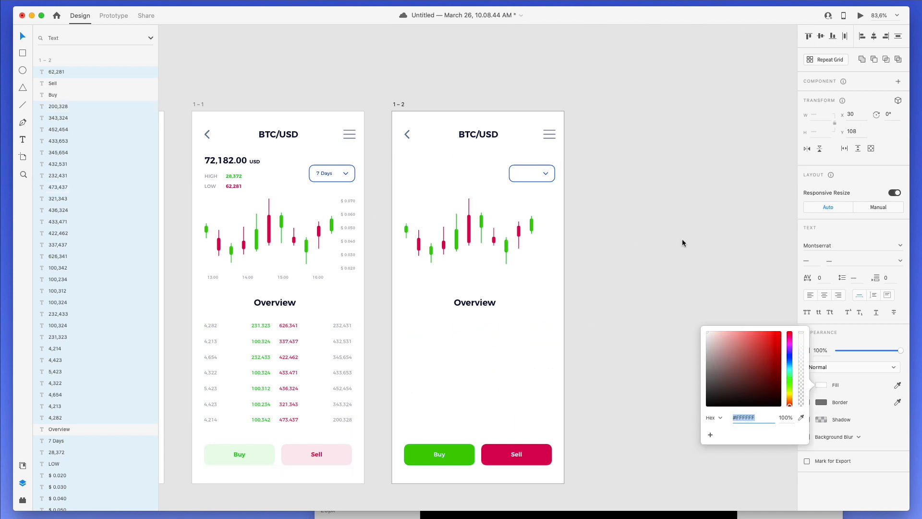
click(682, 240)
- Make the BTC/USD title and Overview heading white
click(474, 303)
shift+click(479, 134)
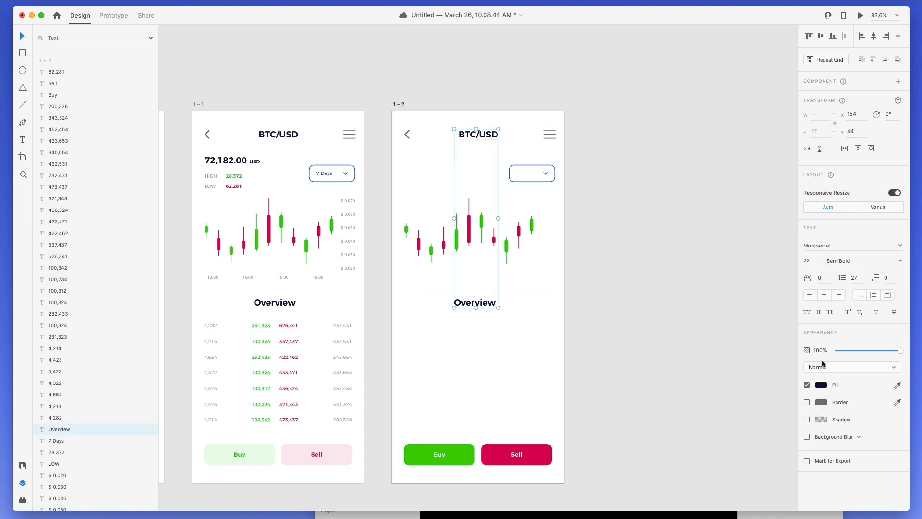
click(826, 385)
drag(746, 368, 557, 242)
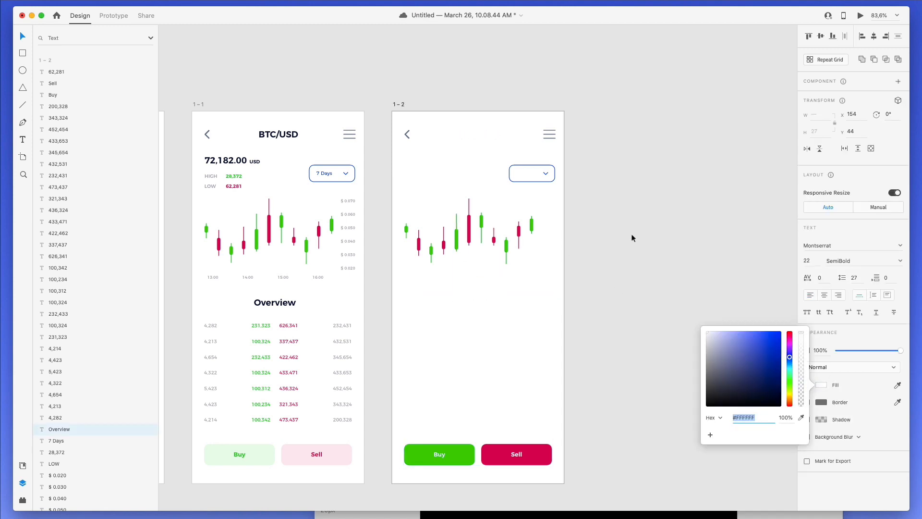
click(691, 240)
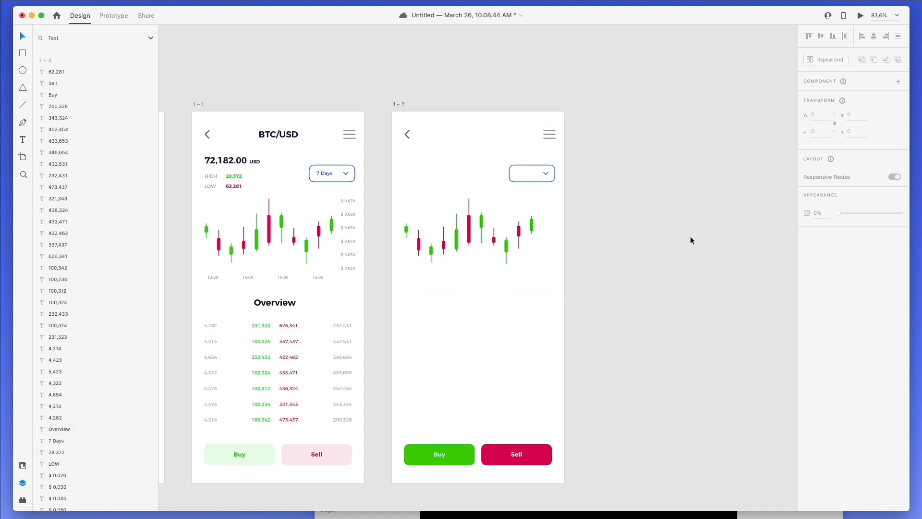
- Make the menu and back-arrow icons on artboard 1-2 white
click(556, 138)
shift+click(407, 135)
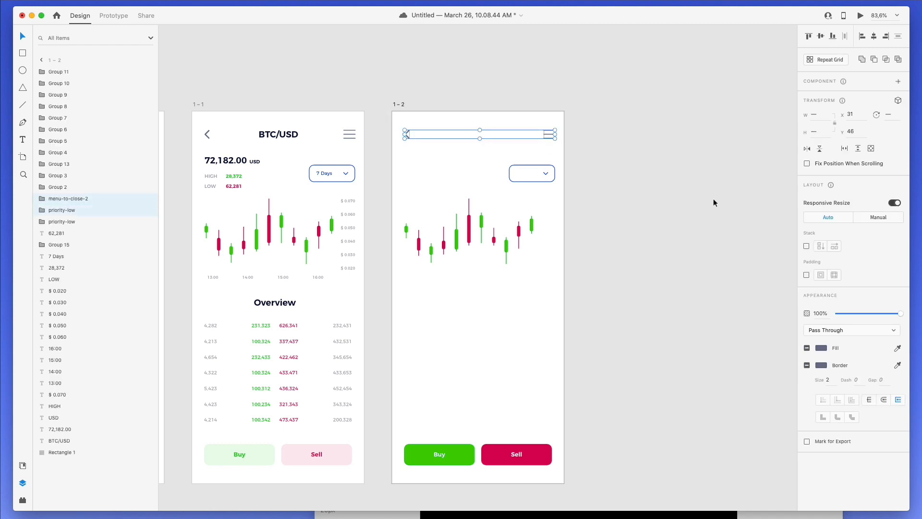
click(821, 350)
drag(753, 334, 591, 210)
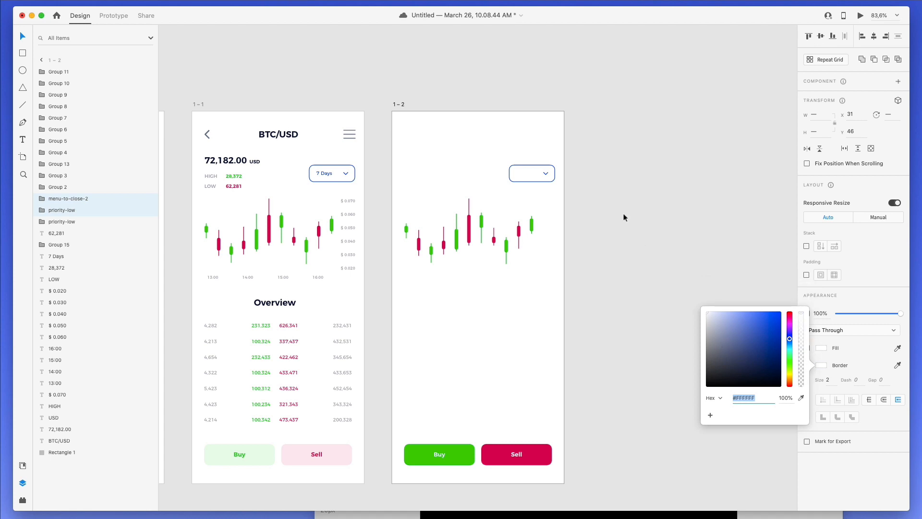
click(623, 183)
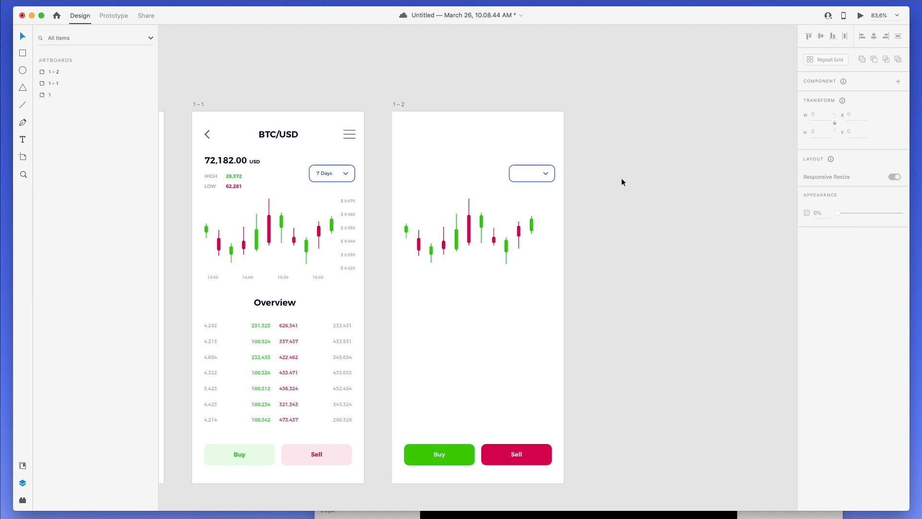
click(408, 113)
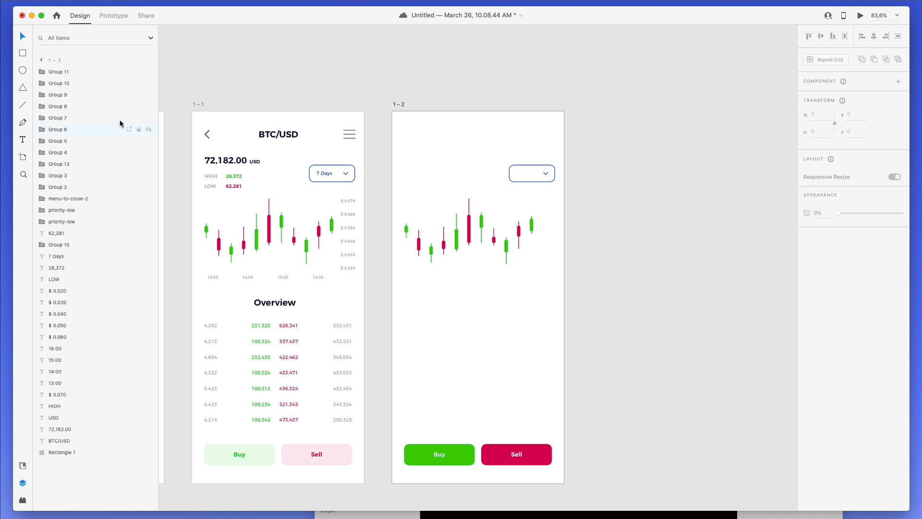
click(42, 61)
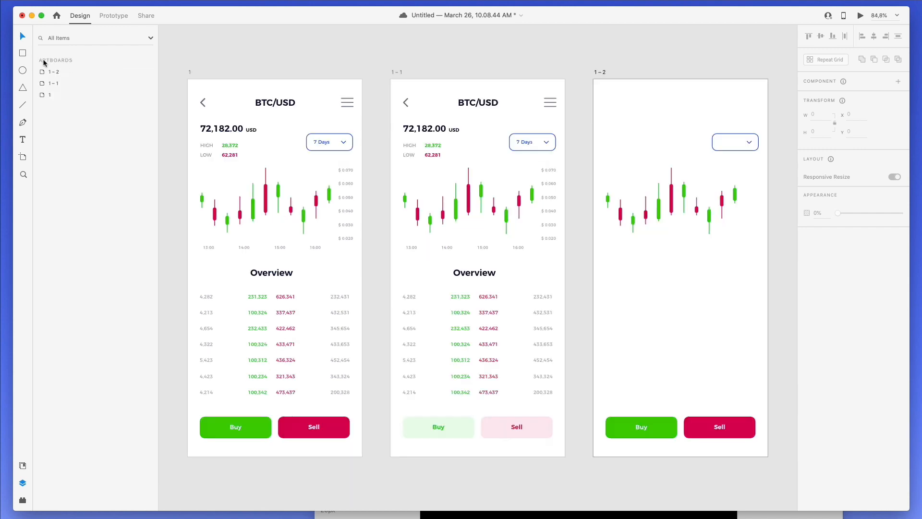
- Fill artboard 1-2 with the title's navy via eyedropper, then brighten it to #0B0D2C
click(74, 72)
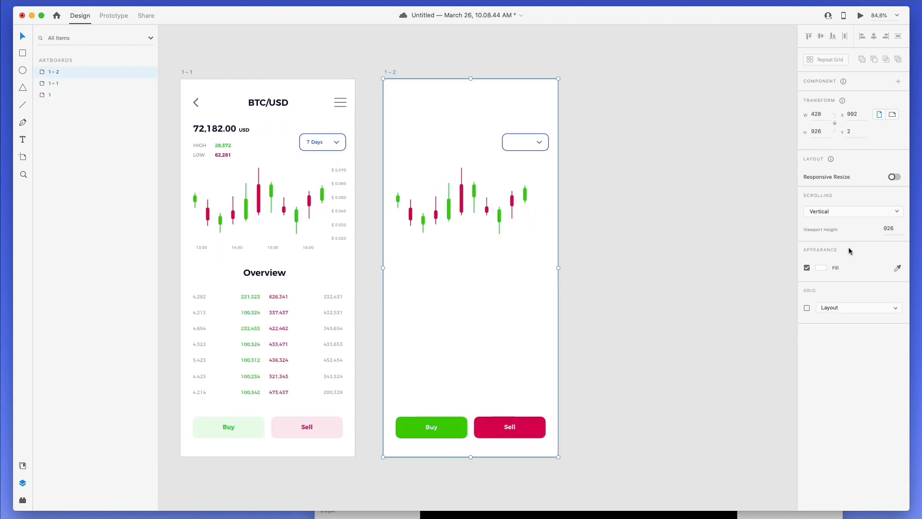
click(821, 267)
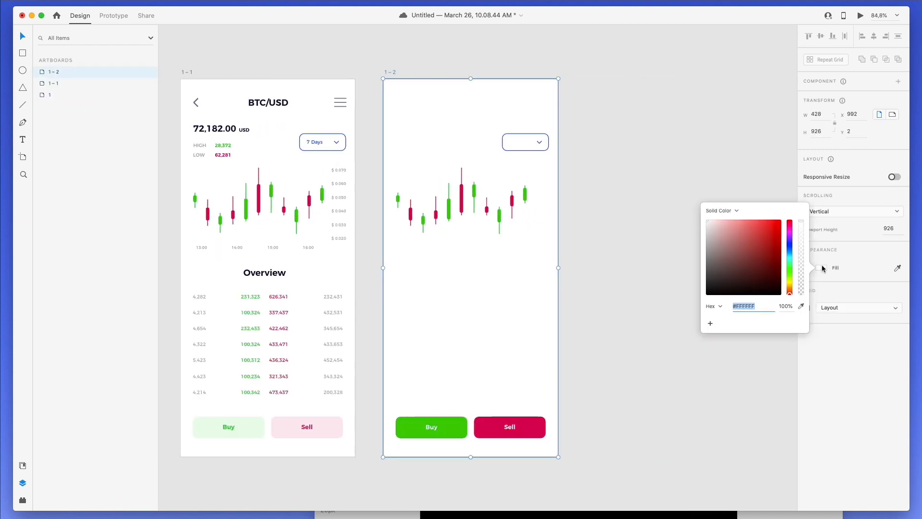
click(897, 268)
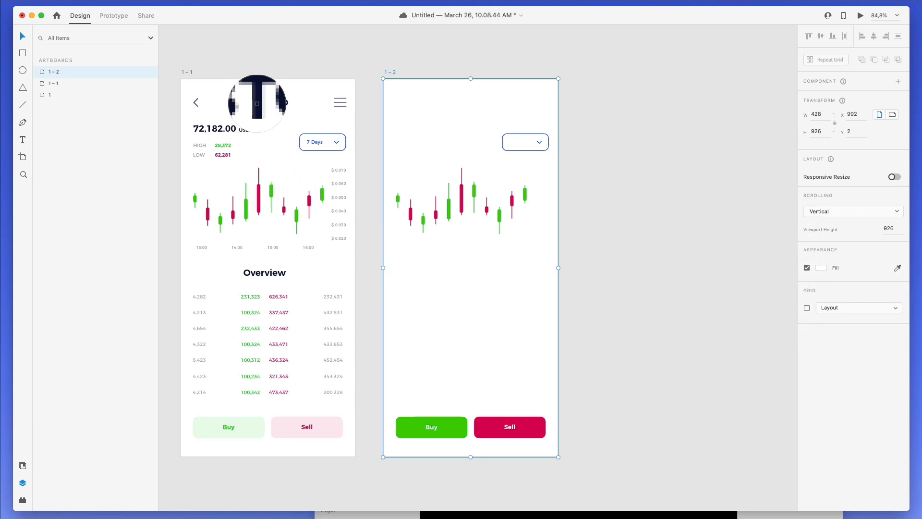
click(259, 105)
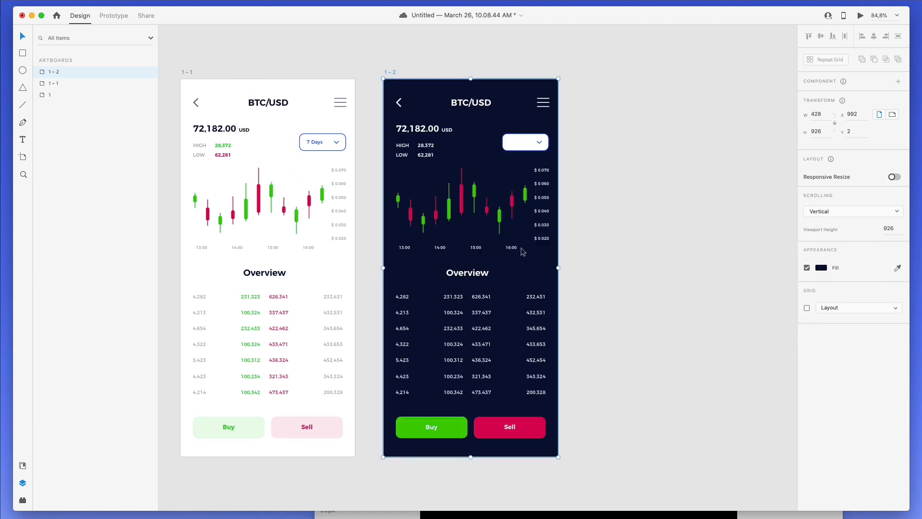
click(822, 268)
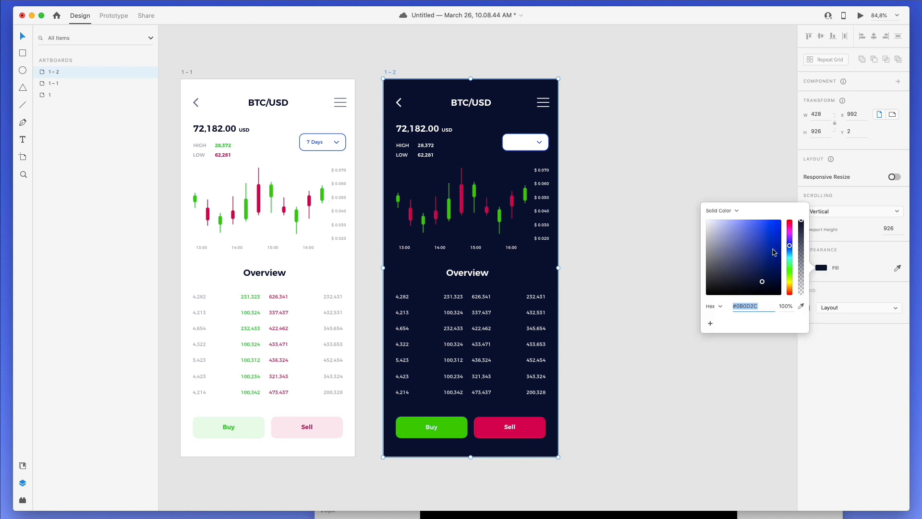
drag(774, 252, 805, 266)
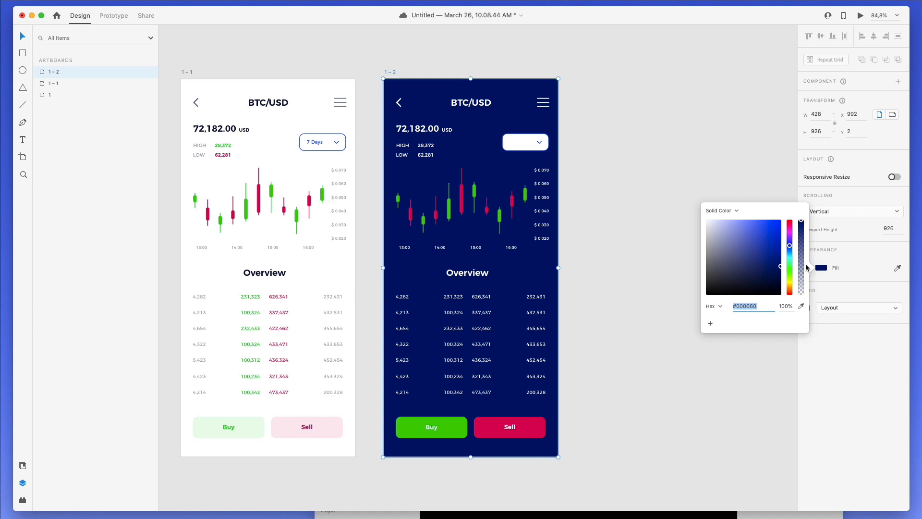
- Colour the second Overview column's numbers with the Buy button's green
click(702, 170)
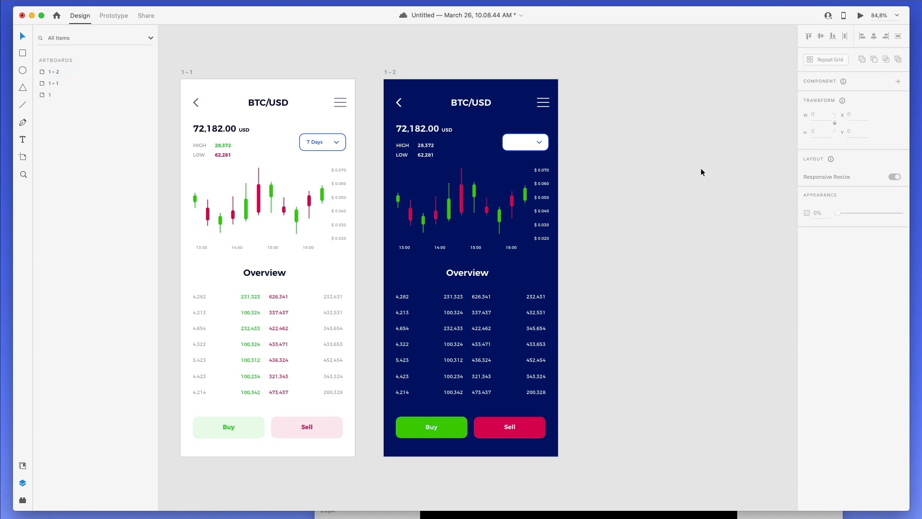
double_click(453, 298)
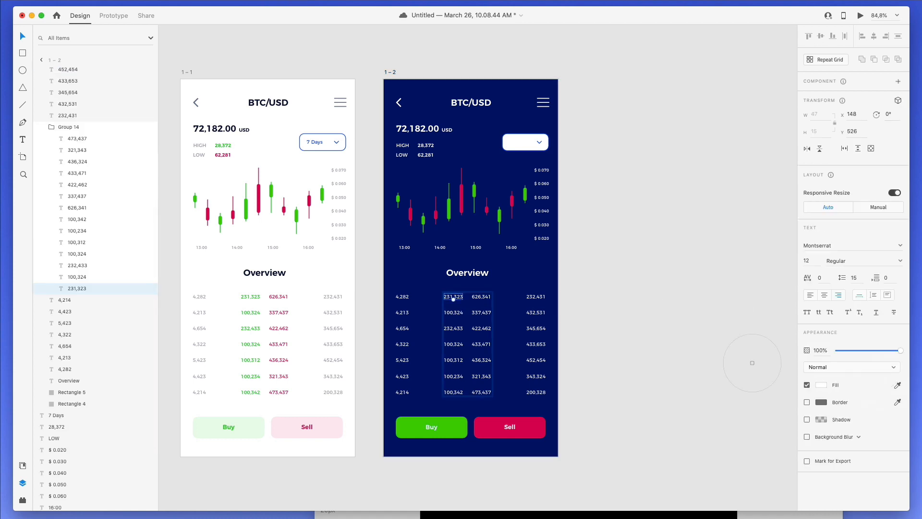
click(609, 282)
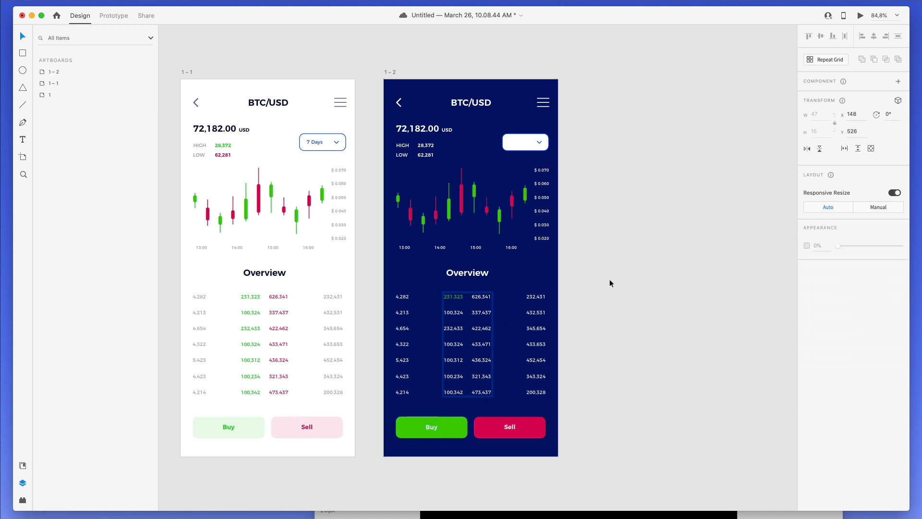
double_click(451, 313)
shift+click(453, 328)
drag(457, 367, 456, 395)
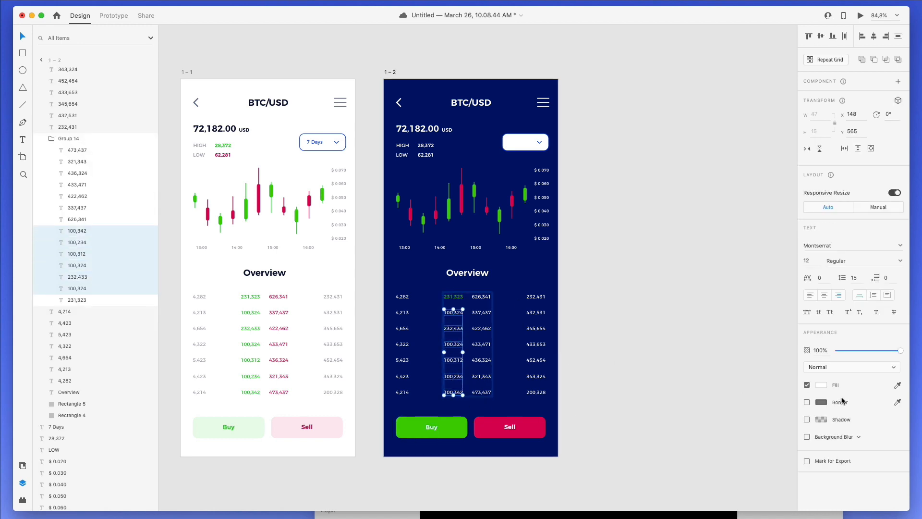
click(899, 383)
click(453, 424)
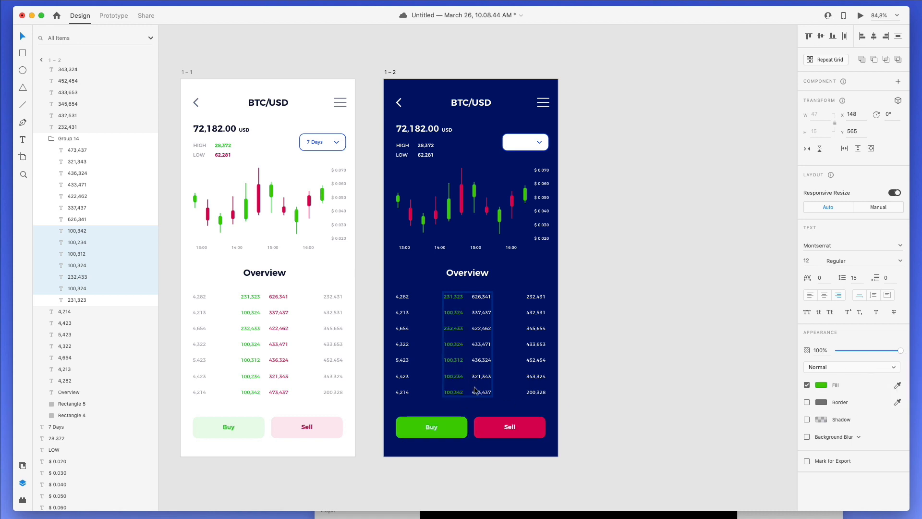
- Colour the third column, 626,341 through 473,437, with the Sell button's red
drag(475, 390, 482, 325)
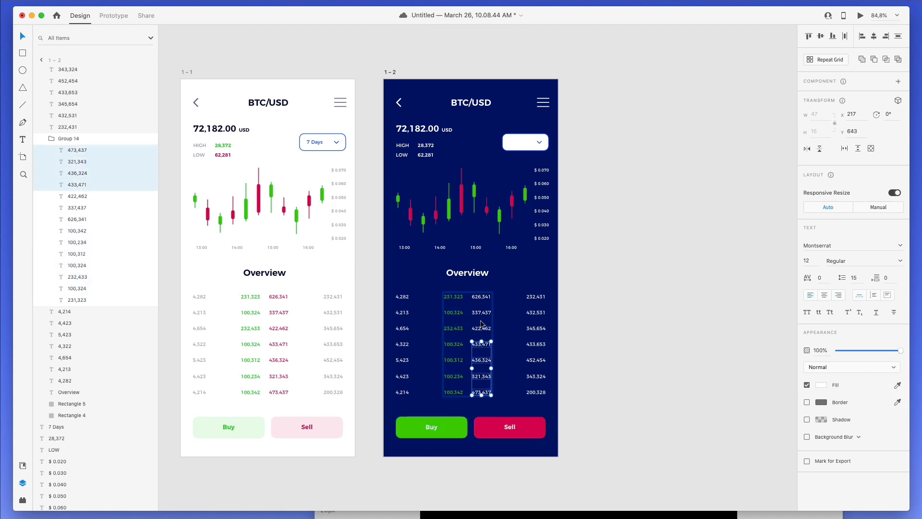
click(480, 320)
click(480, 328)
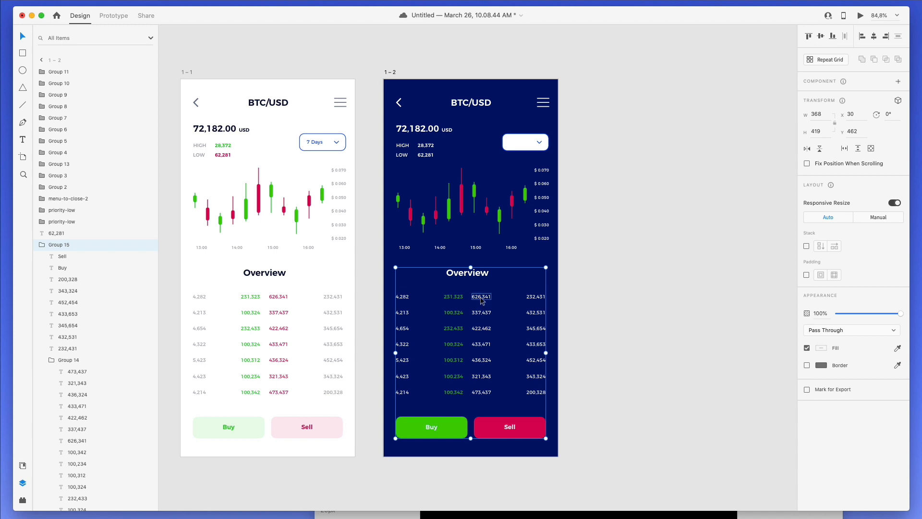
super+click(481, 297)
shift+click(482, 312)
shift+click(483, 329)
shift+click(483, 345)
shift+click(483, 361)
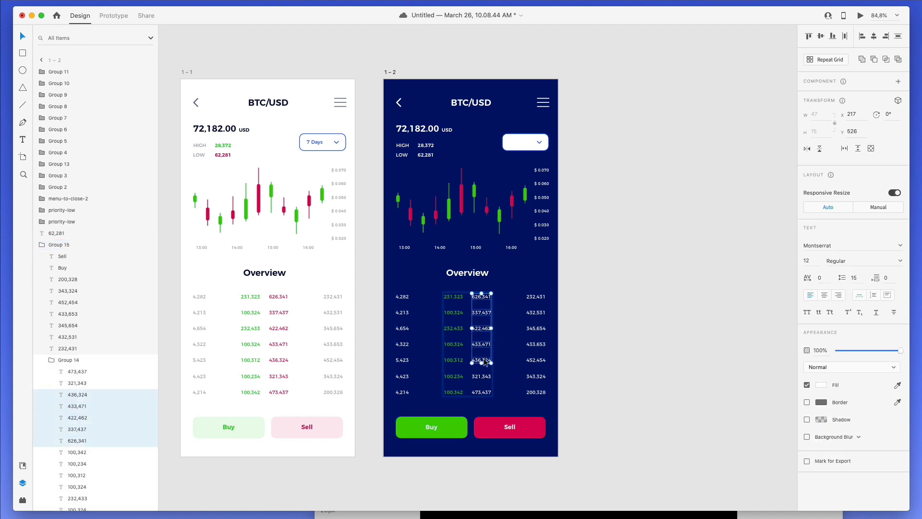
shift+click(485, 377)
shift+click(486, 393)
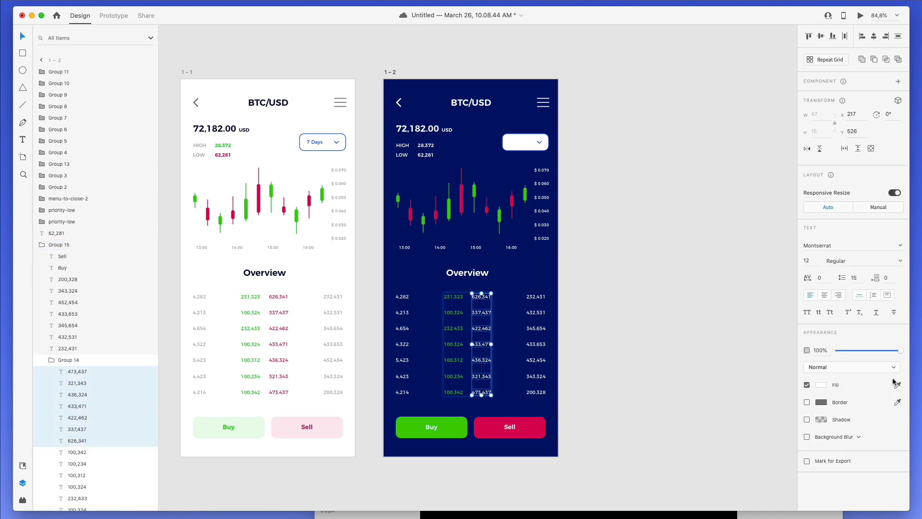
click(525, 422)
click(576, 313)
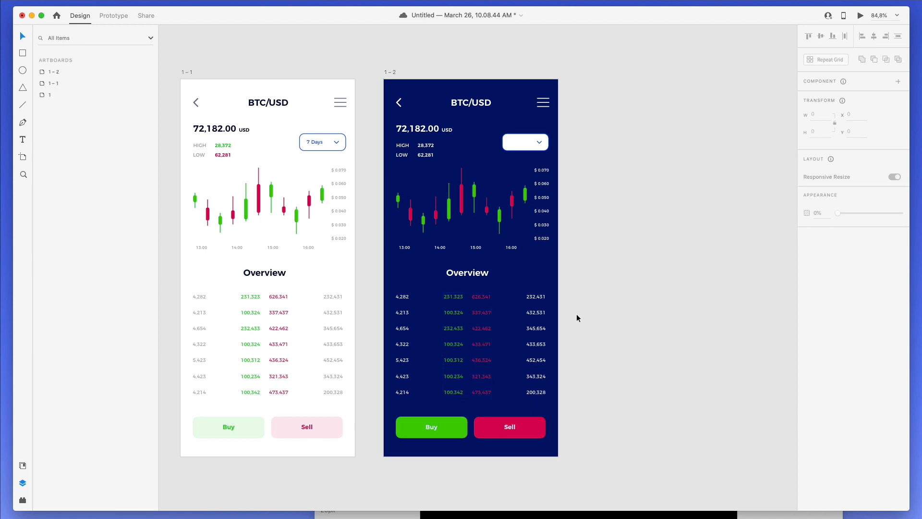
scroll(542, 278, up, 3)
scroll(543, 278, left, 4)
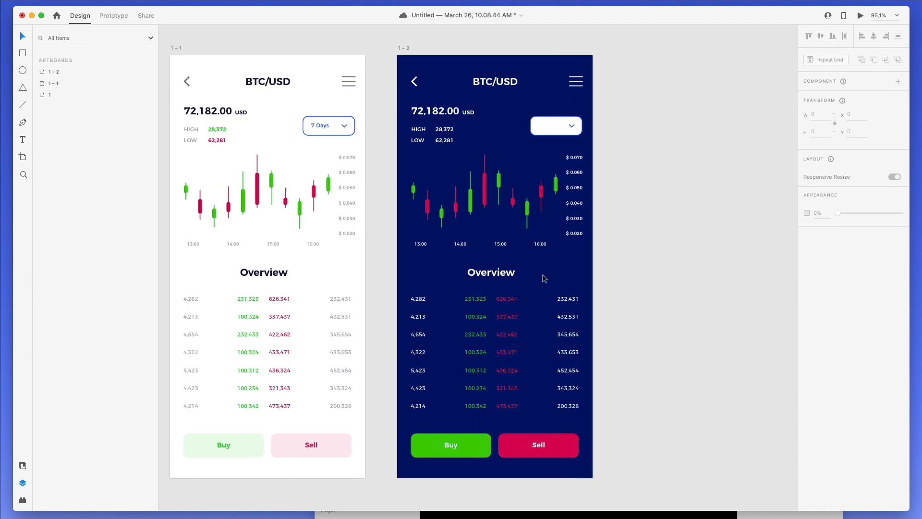
scroll(544, 279, left, 4)
scroll(543, 278, down, 2)
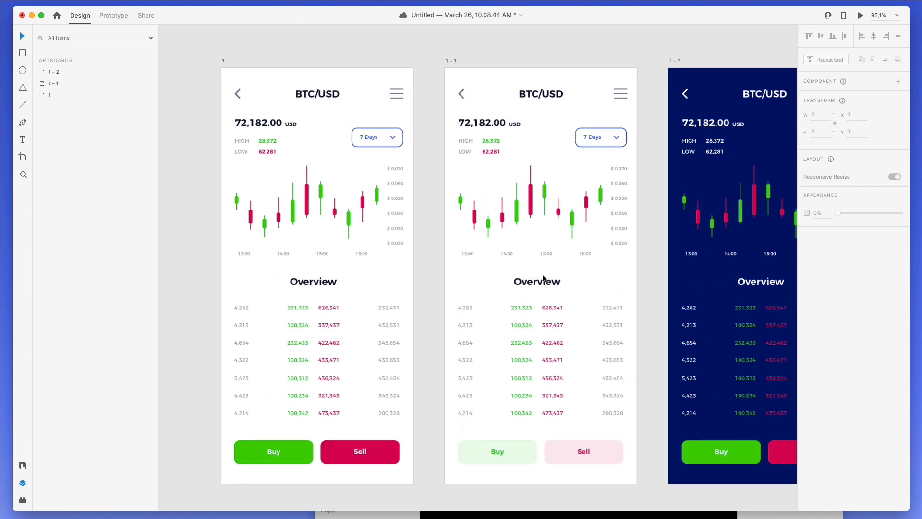
scroll(543, 279, right, 4)
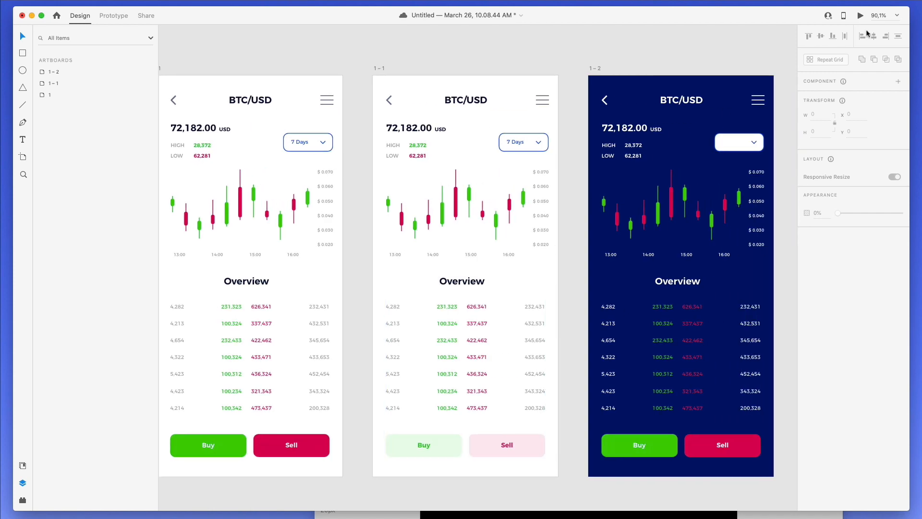